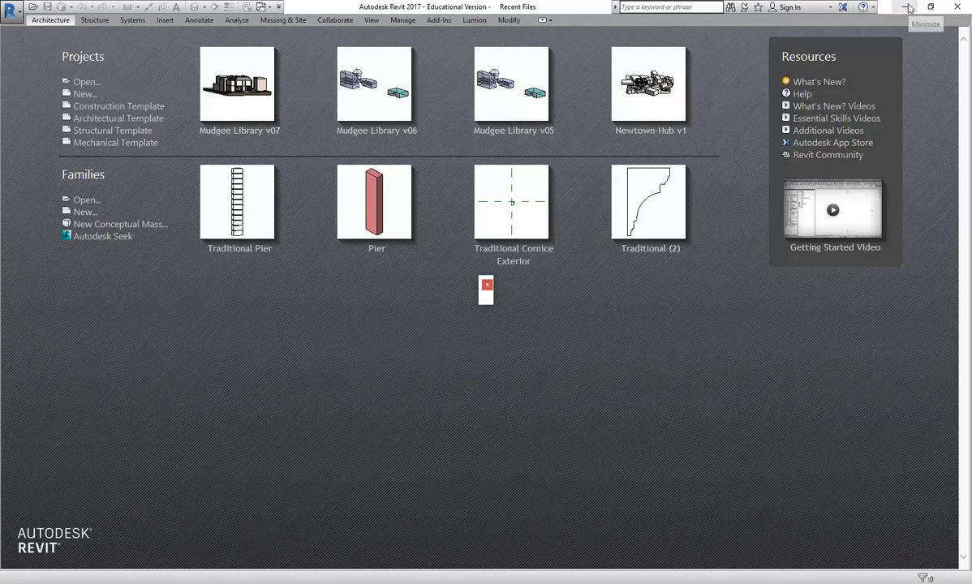
# - Switch to the browser window with the Google search for free 3d models and look through the results
pyautogui.click(312, 583)
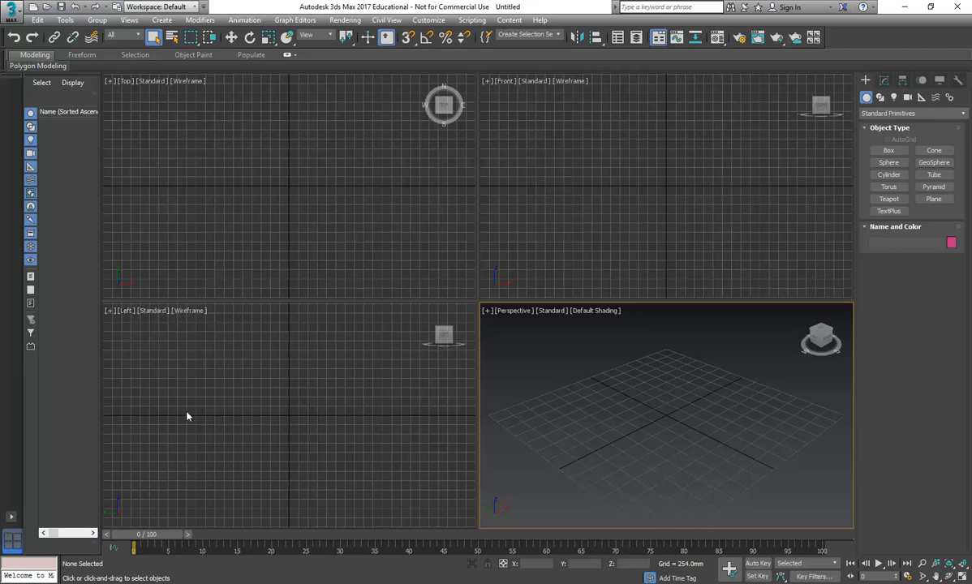
pyautogui.moveTo(163, 583)
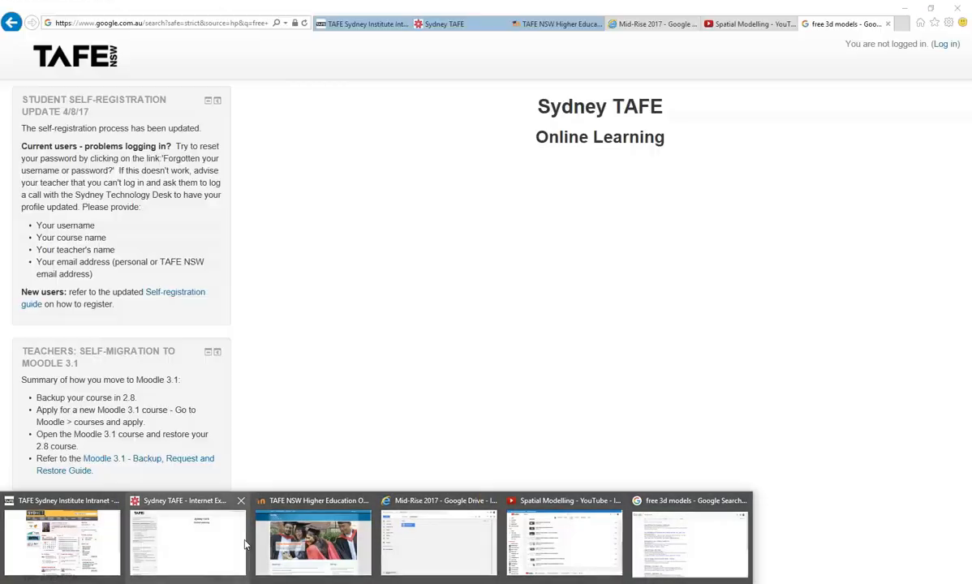
pyautogui.click(652, 531)
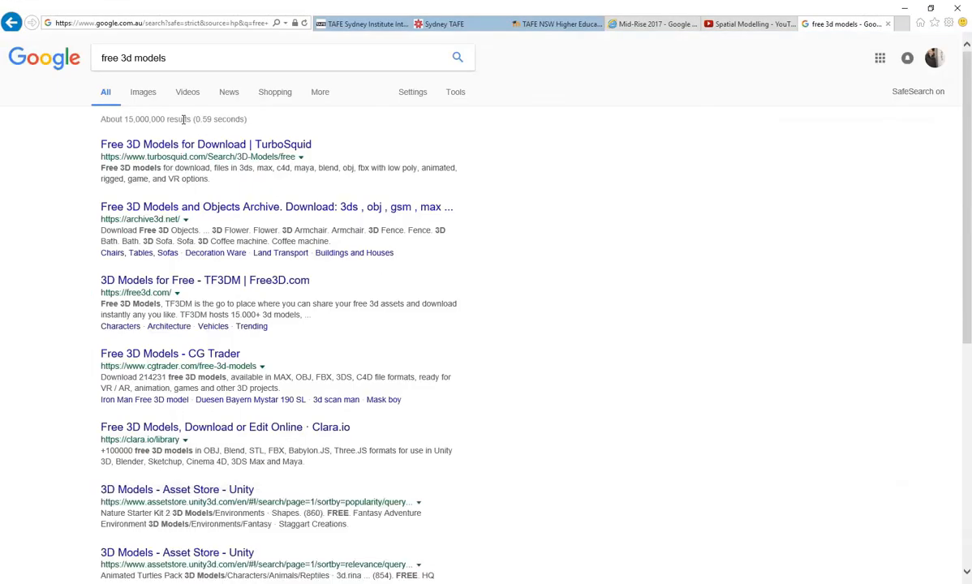
pyautogui.click(220, 63)
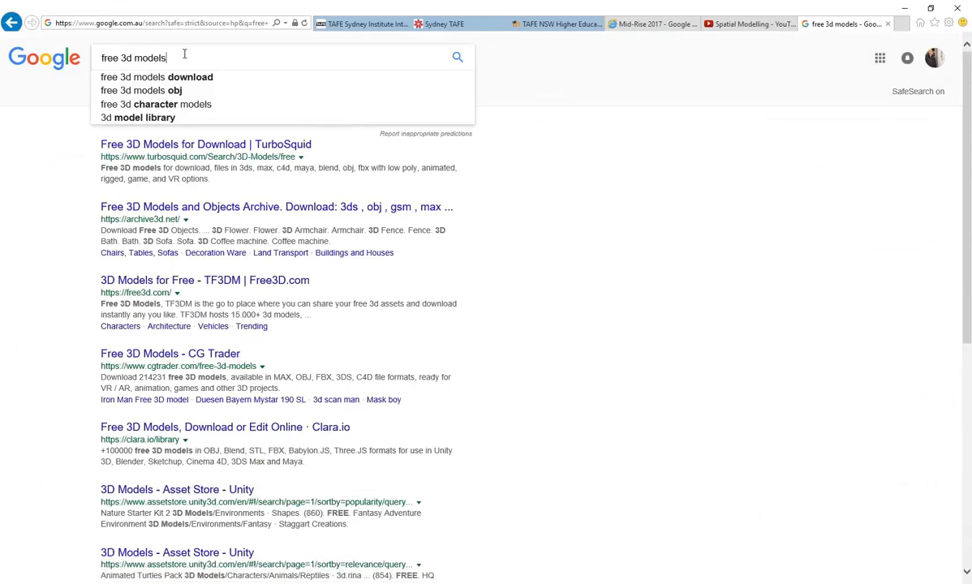
pyautogui.click(174, 177)
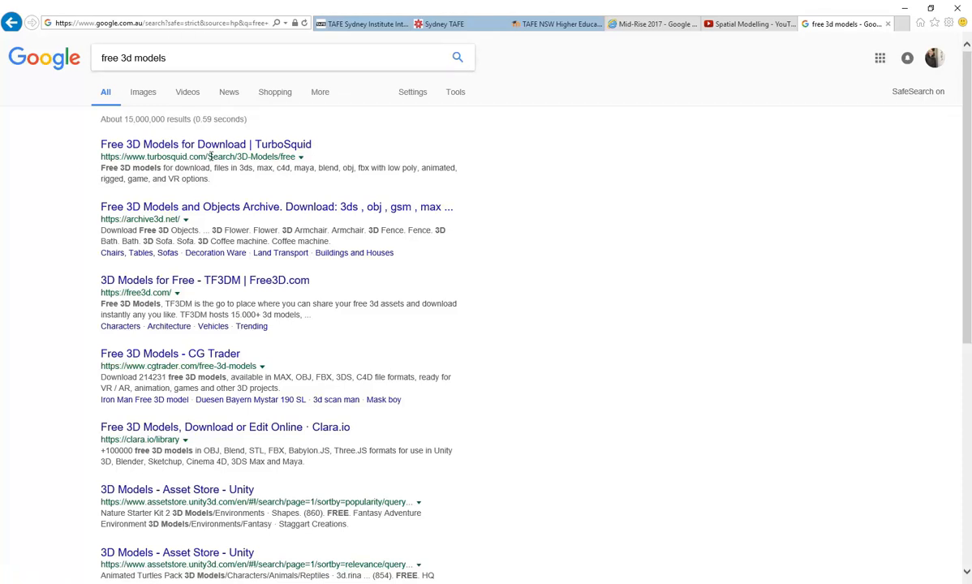
pyautogui.scroll(-3, 171, 268)
pyautogui.scroll(3, 170, 266)
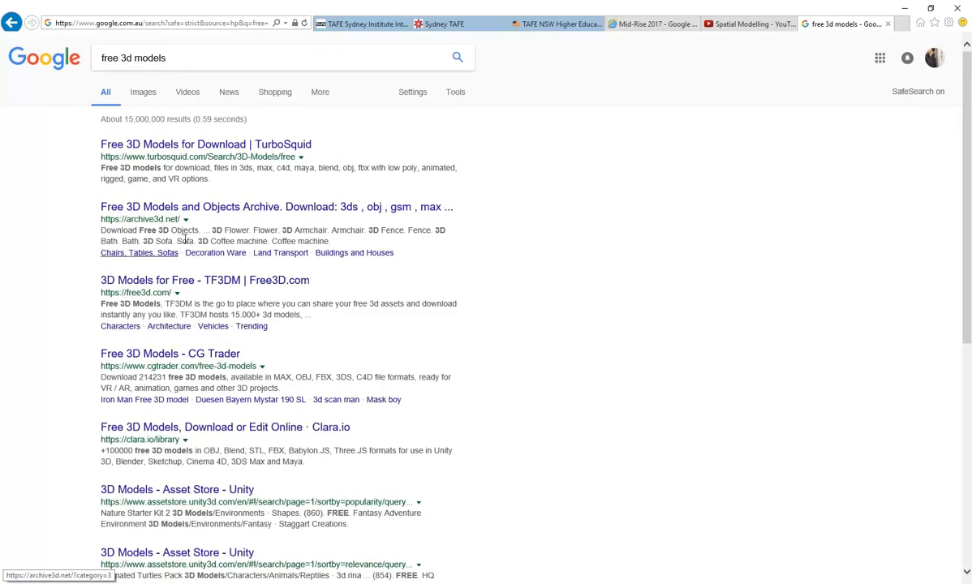
# - Open the TurboSquid free 3D models result in a new tab and browse the models offered there
pyautogui.middleClick(151, 146)
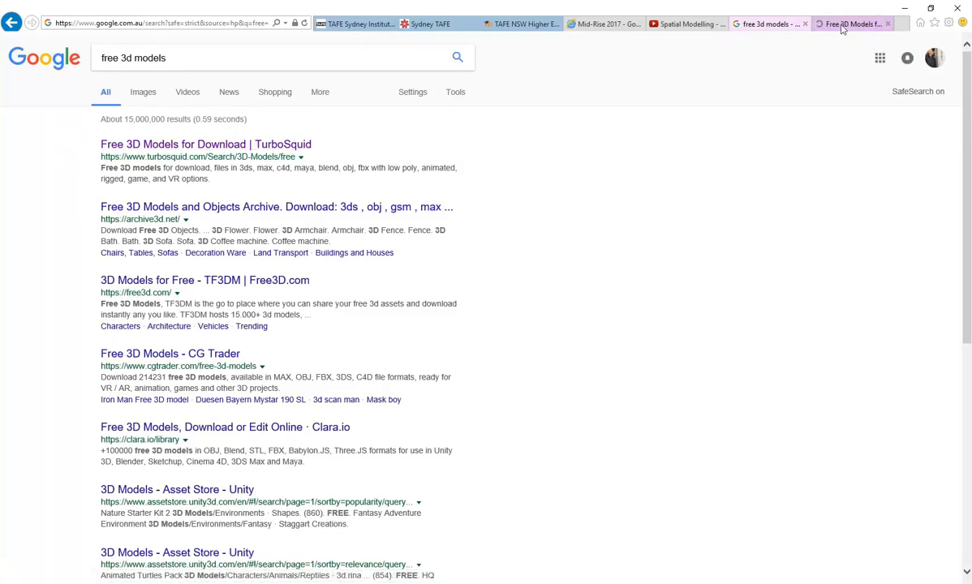
pyautogui.click(829, 30)
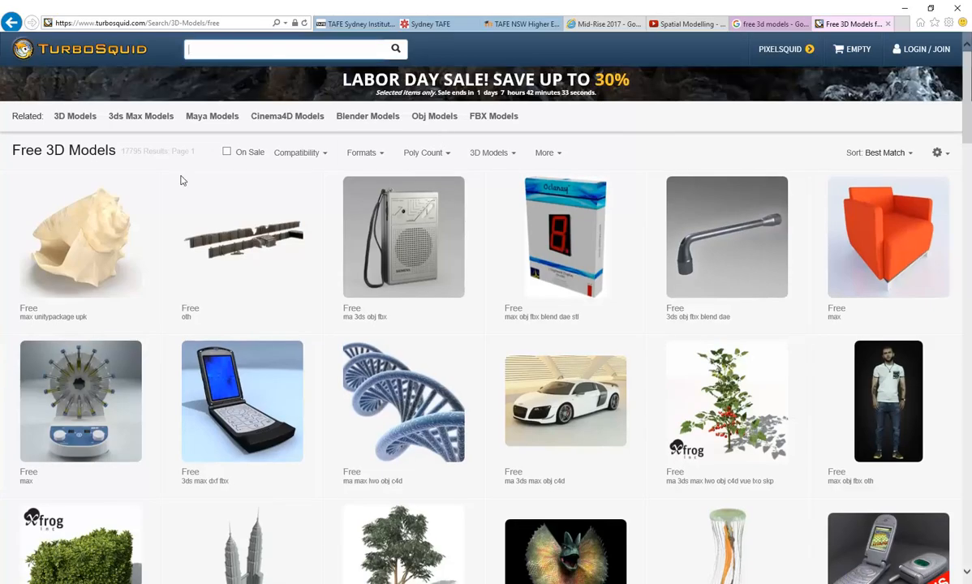
pyautogui.moveTo(182, 180)
pyautogui.moveTo(126, 187)
pyautogui.scroll(-7, 456, 332)
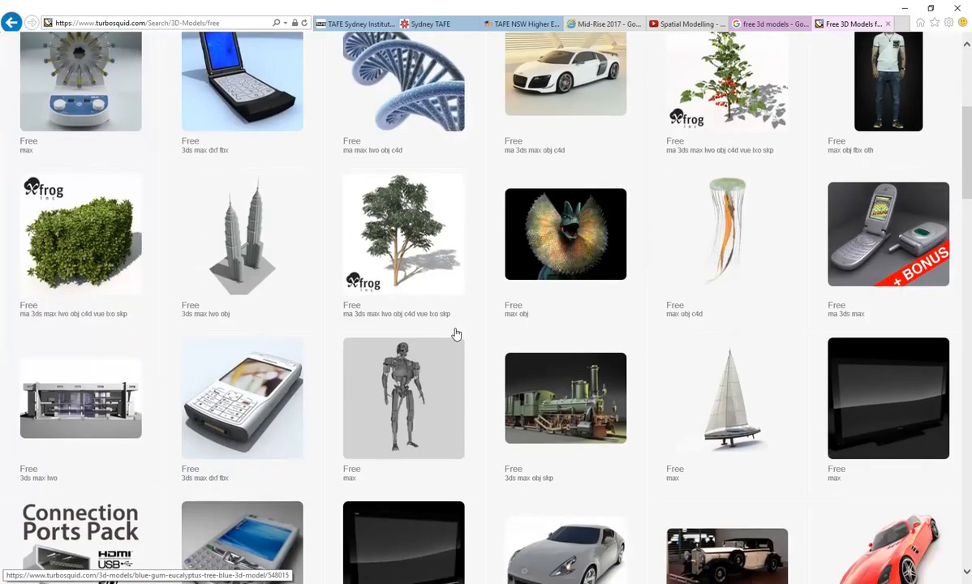
pyautogui.scroll(-8, 456, 333)
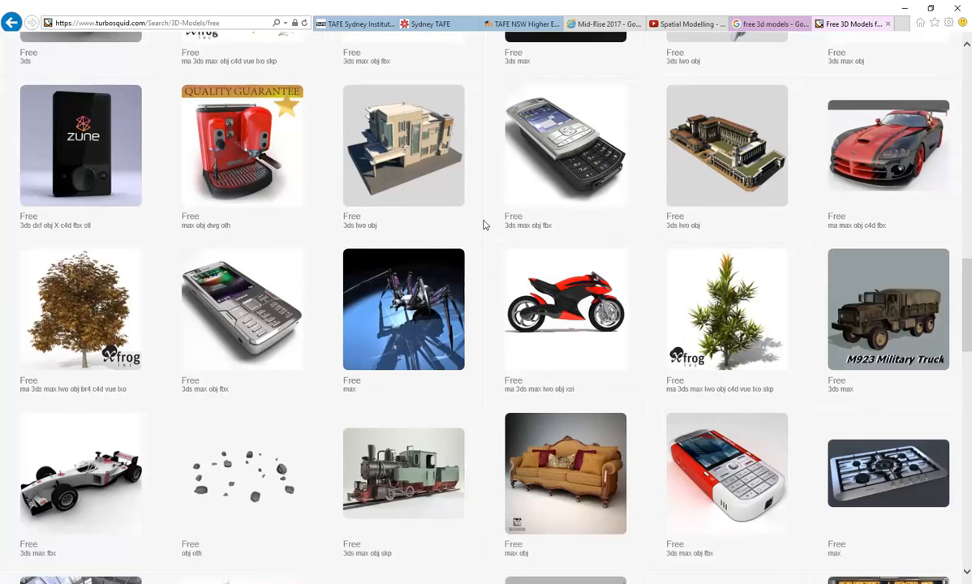
pyautogui.scroll(8, 483, 225)
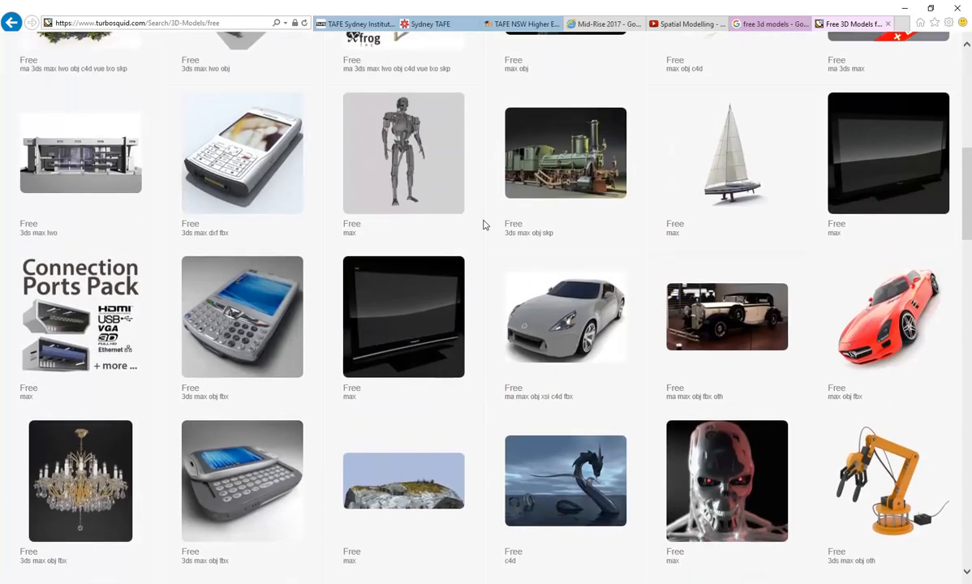
pyautogui.scroll(3, 484, 224)
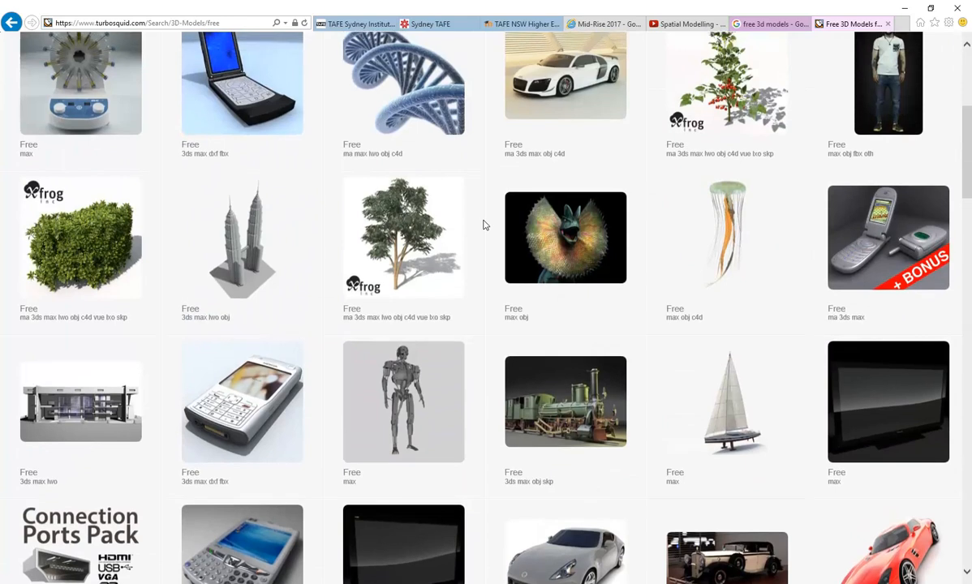
pyautogui.scroll(4, 485, 223)
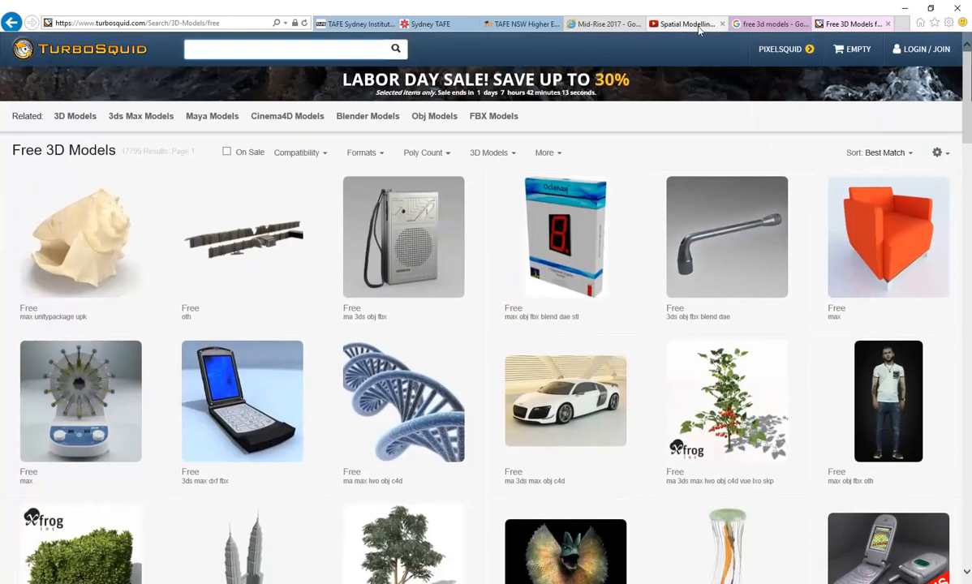
# - Open the archive3d.net search result in a new tab and browse its Chairs, Tables, Sofas category, including page 115
pyautogui.click(762, 23)
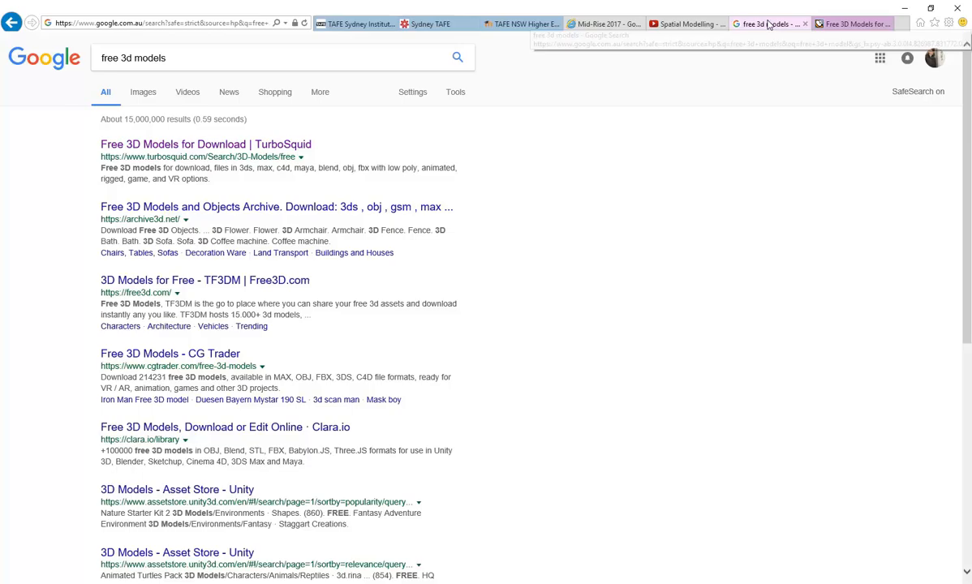
pyautogui.middleClick(145, 209)
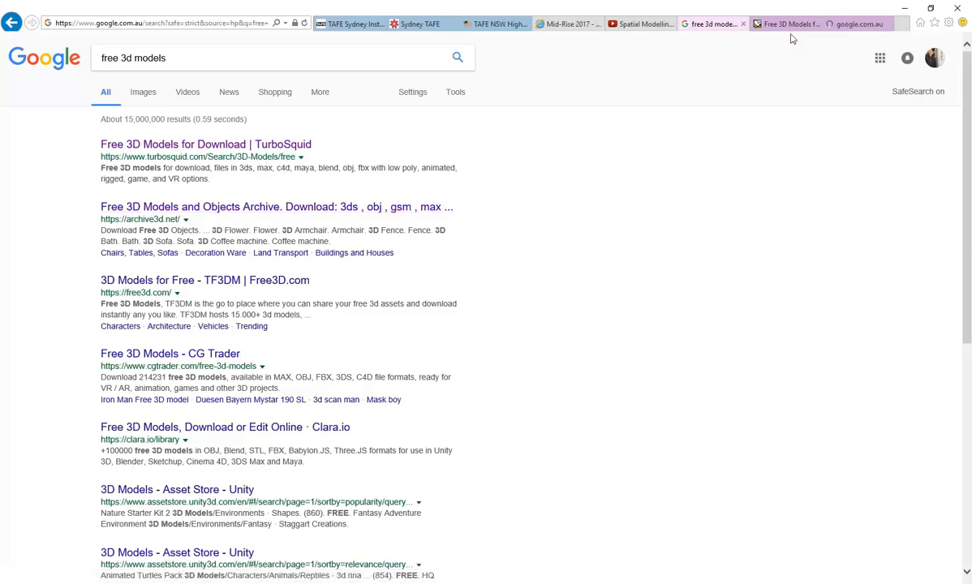
pyautogui.click(884, 24)
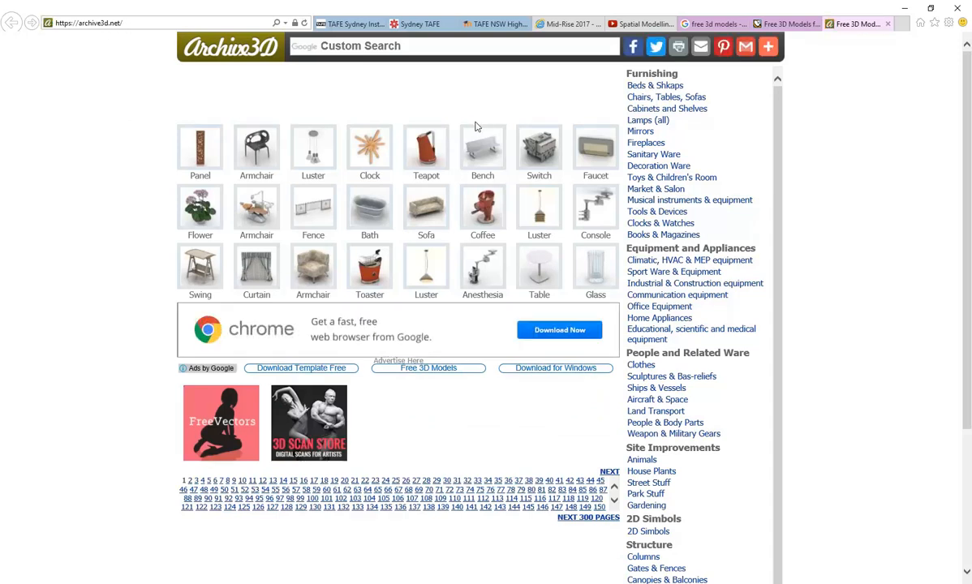
pyautogui.click(642, 99)
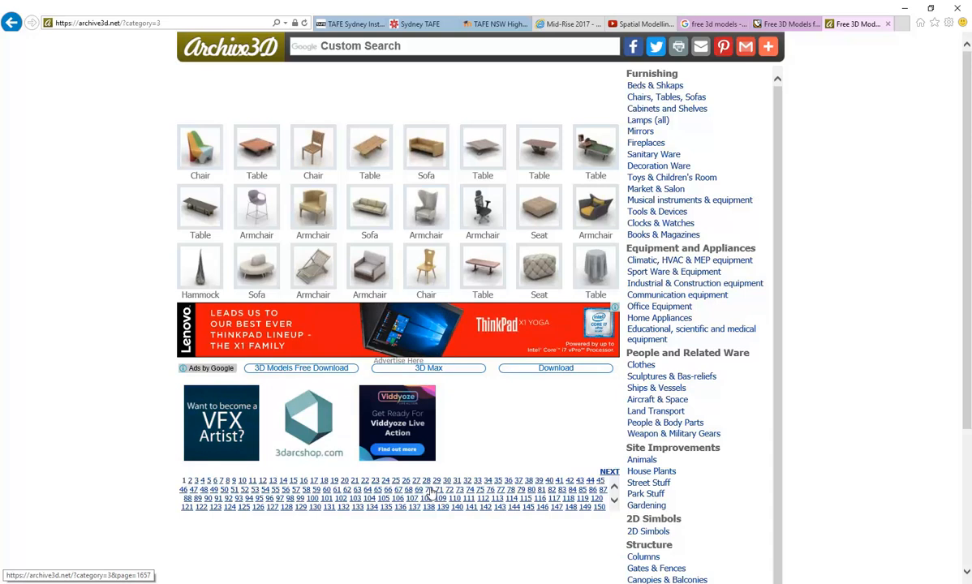
pyautogui.click(527, 503)
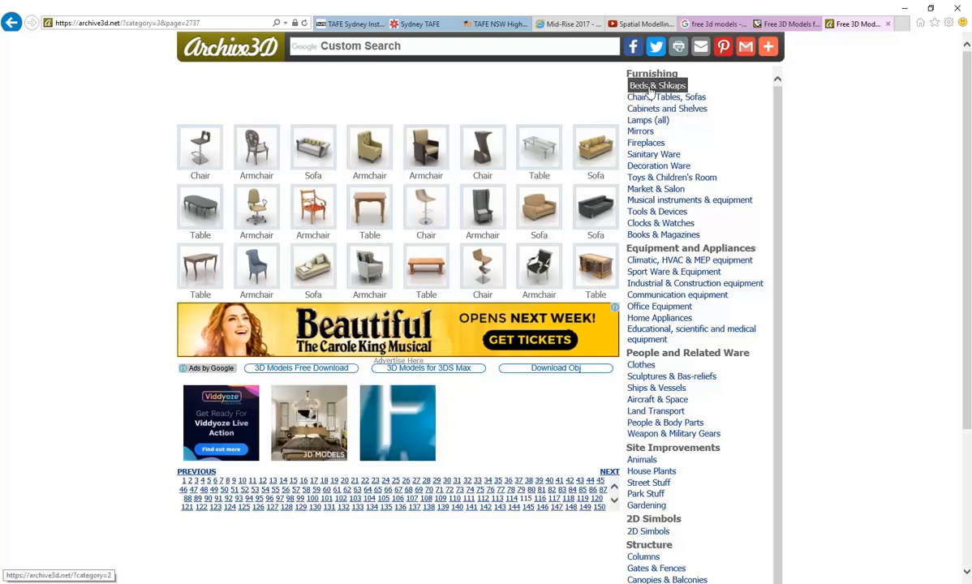
# - Find the fishing boat model in the Ships & Vessels category and start its download, accepting the site's terms
pyautogui.scroll(-2, 663, 345)
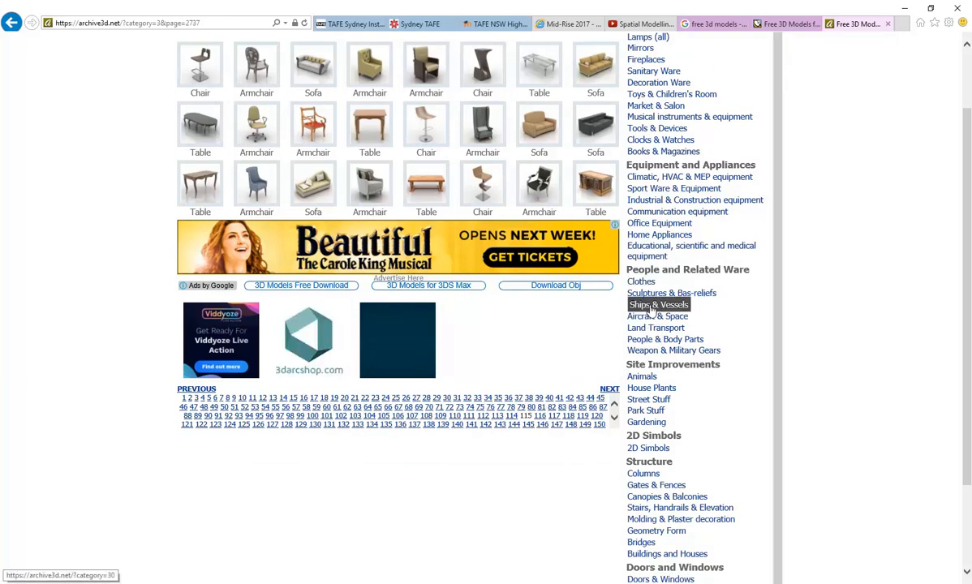
pyautogui.click(650, 306)
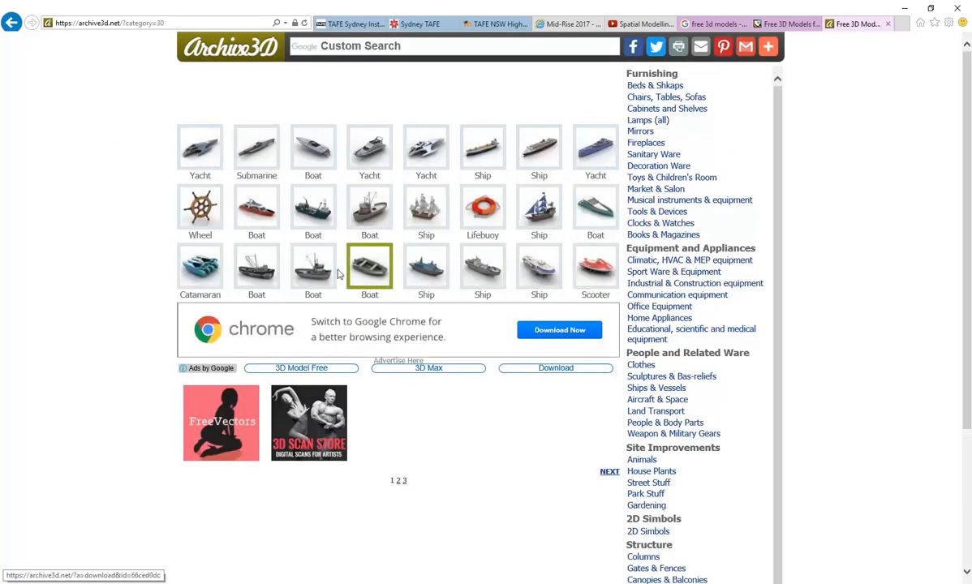
pyautogui.click(256, 270)
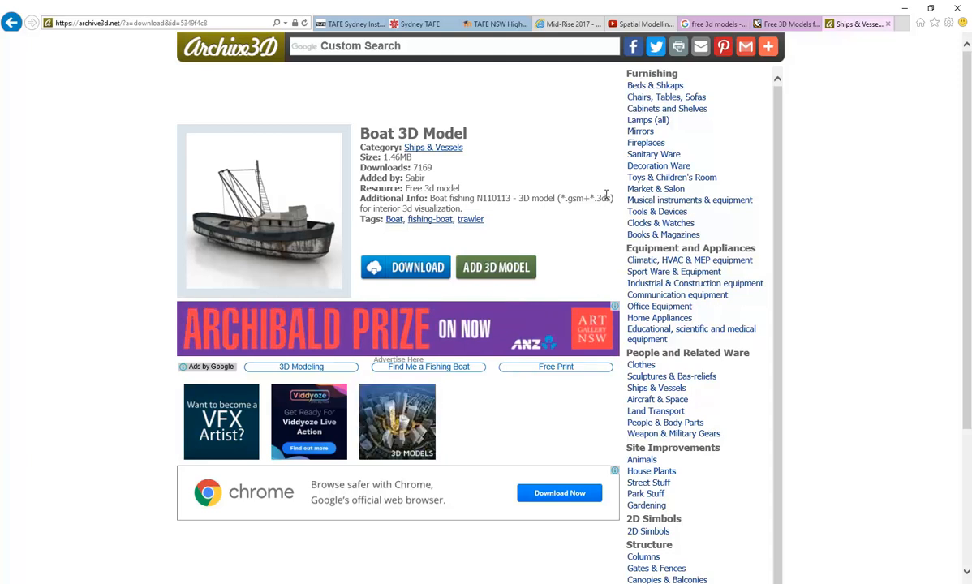
pyautogui.click(398, 269)
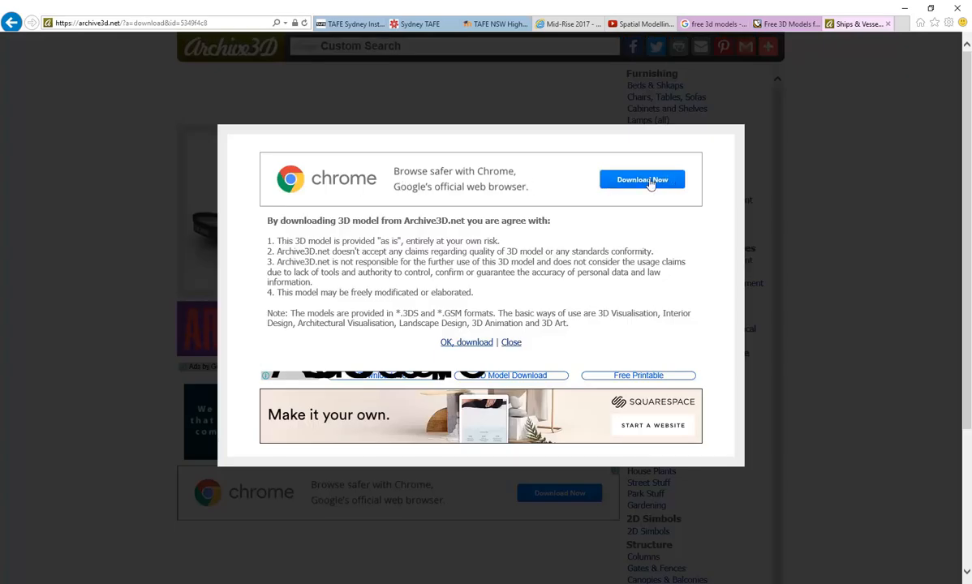
pyautogui.click(466, 346)
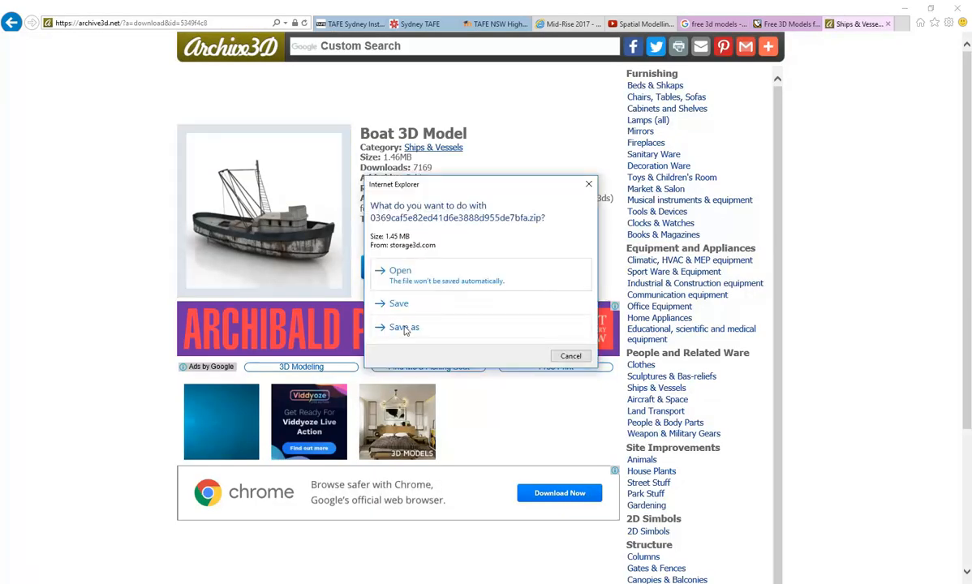
# - Choose a custom save location for the boat zip and browse to the 2017 > Spatial Modelling folder on the U: drive
pyautogui.click(404, 328)
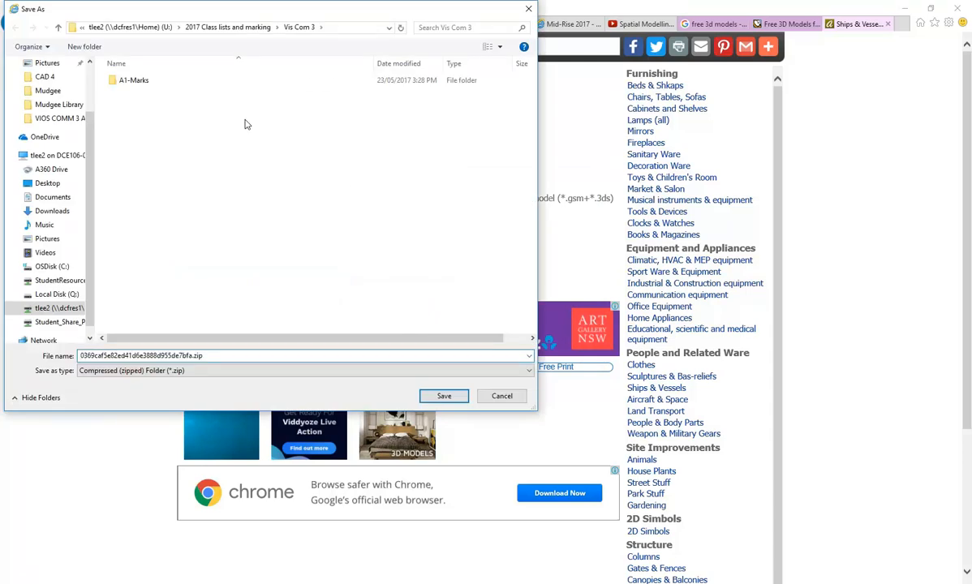
pyautogui.click(136, 27)
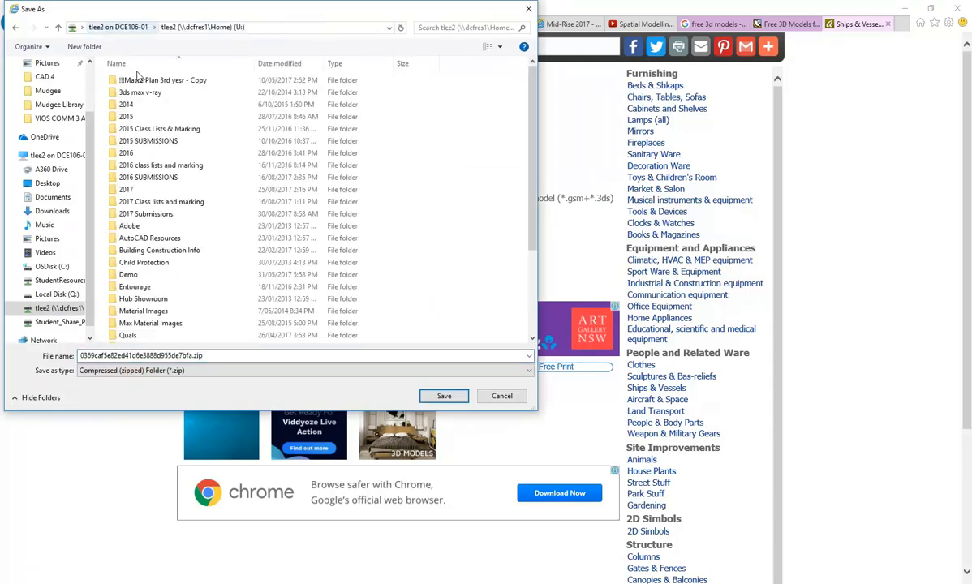
pyautogui.doubleClick(124, 179)
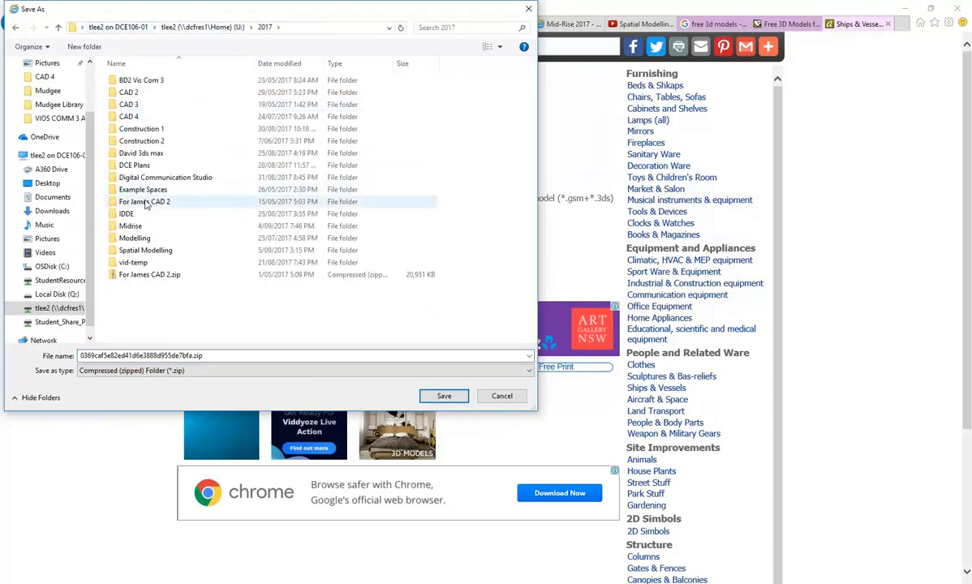
pyautogui.doubleClick(139, 251)
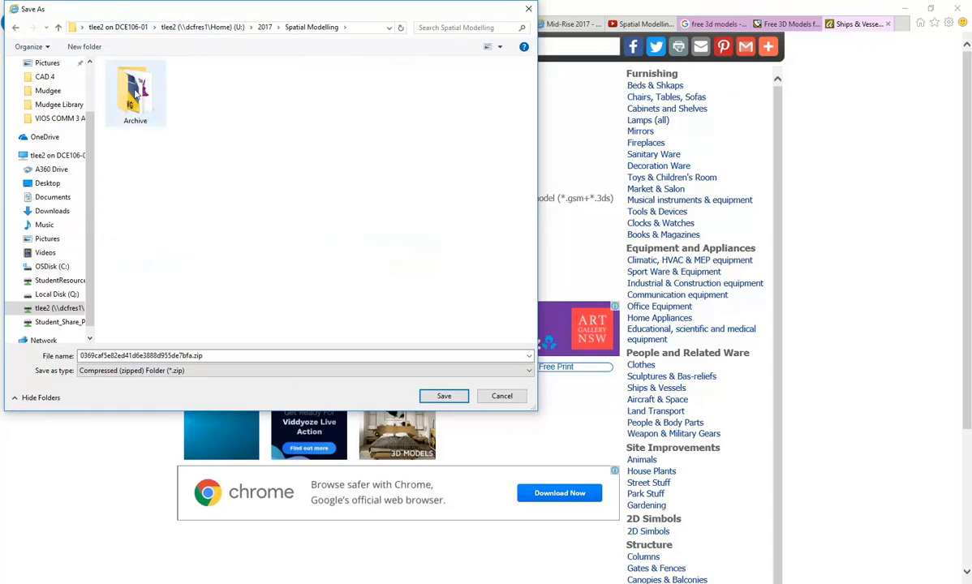
# - Create a folder named "3d models" inside the Spatial Modelling folder
pyautogui.rightClick(206, 122)
pyautogui.moveTo(231, 227)
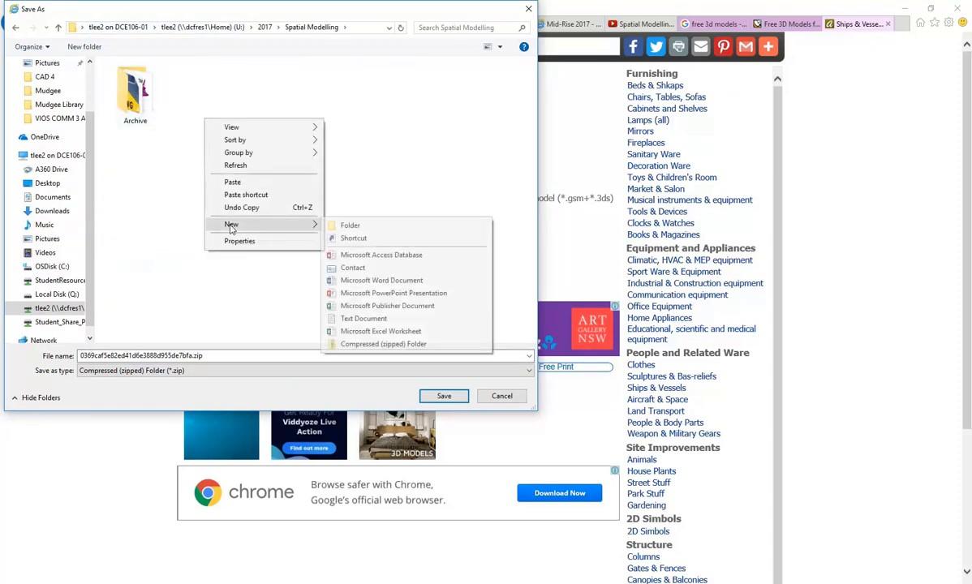
pyautogui.click(338, 225)
pyautogui.write('3d')
pyautogui.press('Return')
pyautogui.write('models')
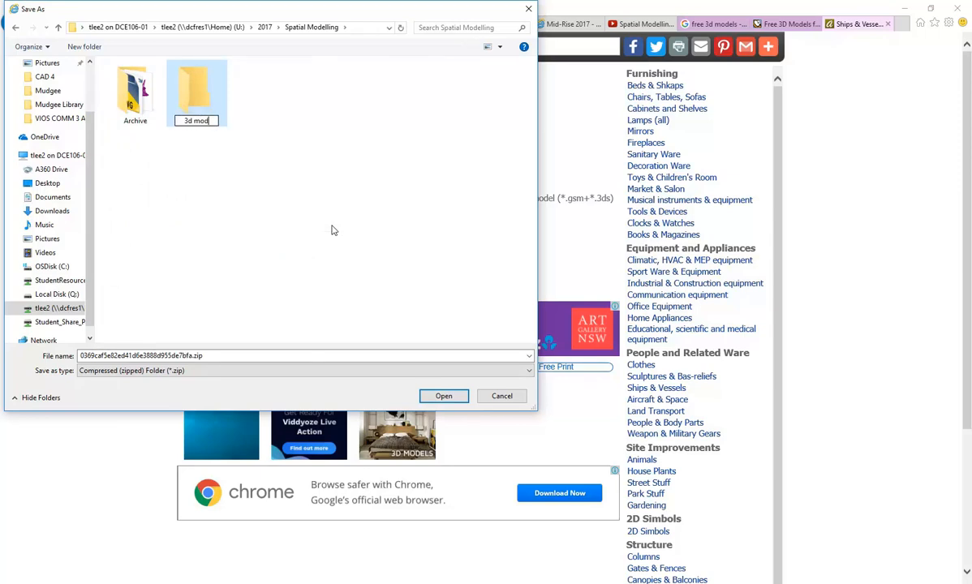
pyautogui.press('Return')
# - Save the boat zip into the 3d models folder and show the downloaded file in File Explorer
pyautogui.press('Return')
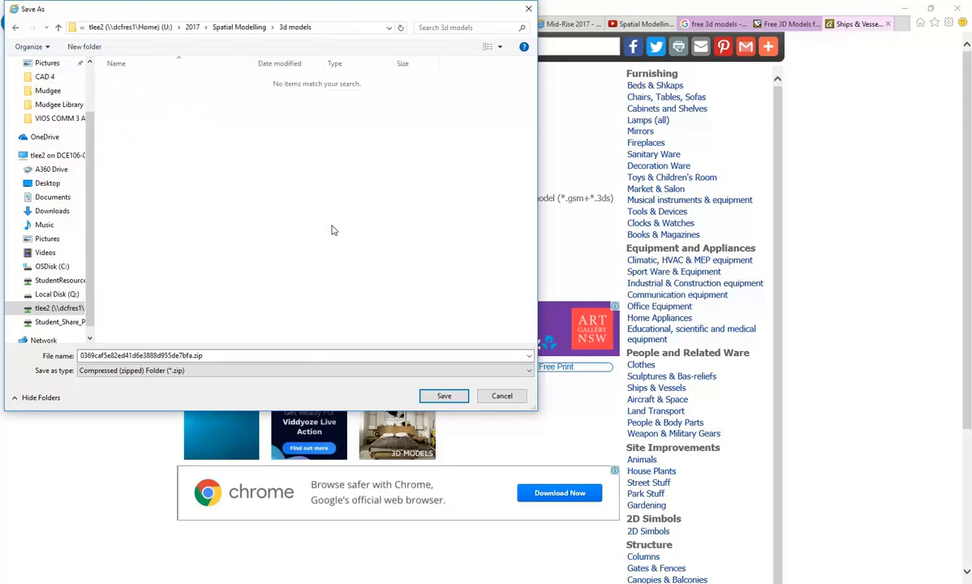
pyautogui.click(439, 394)
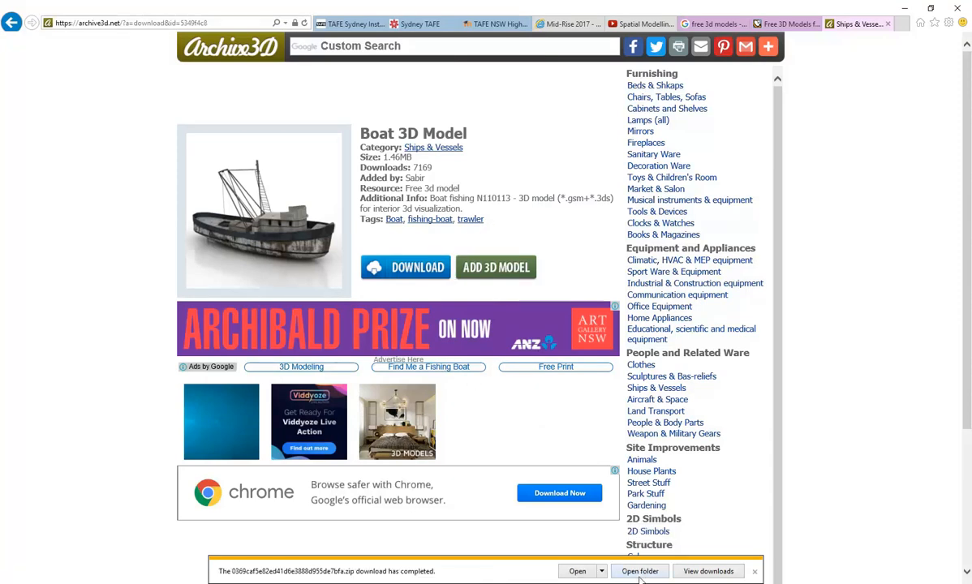
pyautogui.click(640, 571)
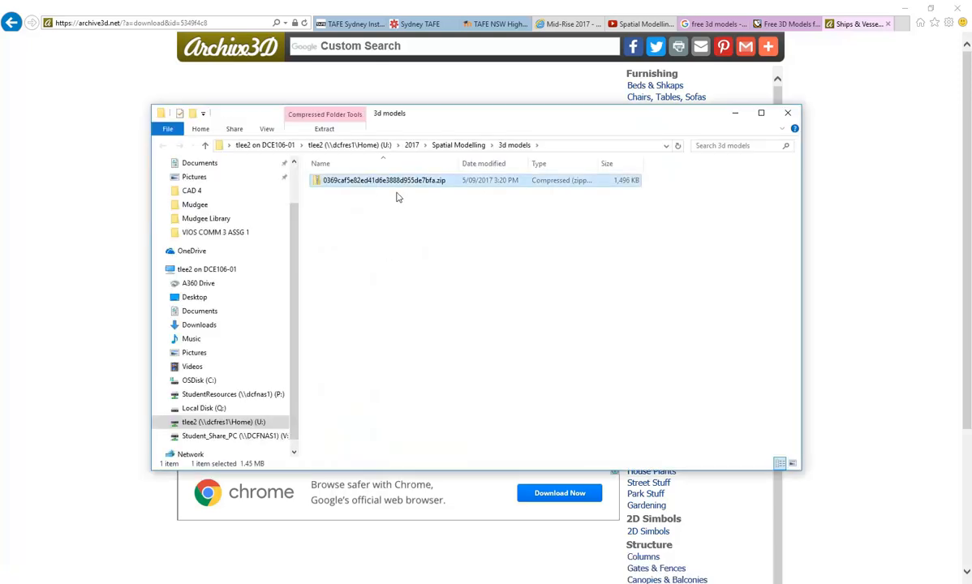
# - Extract the boat zip into its own folder inside 3d models and show the extracted files
pyautogui.rightClick(337, 182)
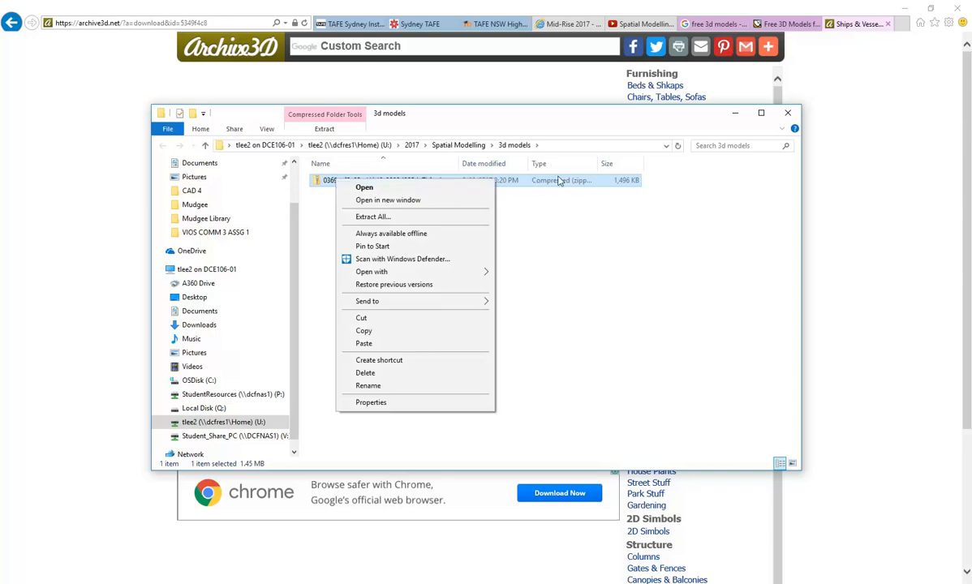
pyautogui.click(561, 224)
pyautogui.click(405, 181)
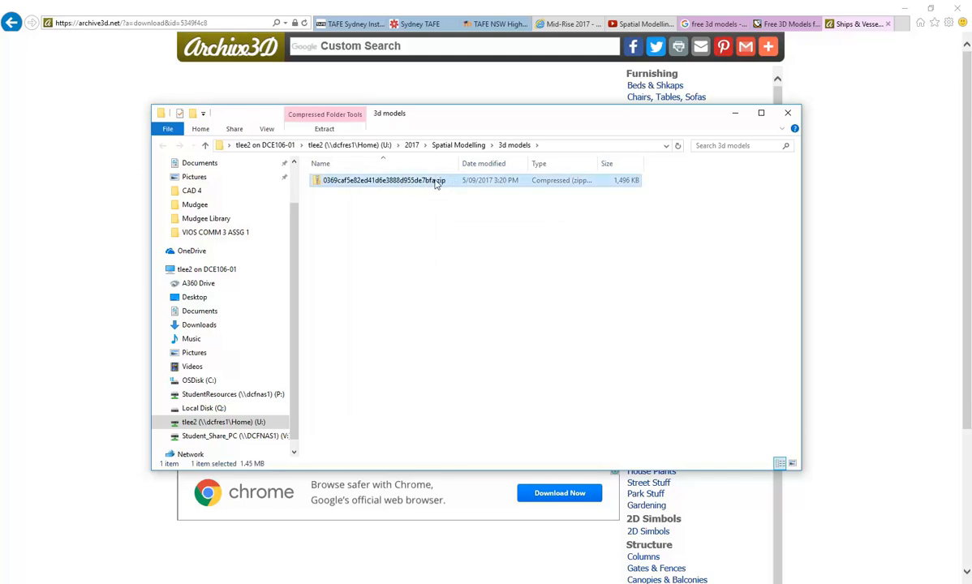
pyautogui.rightClick(349, 186)
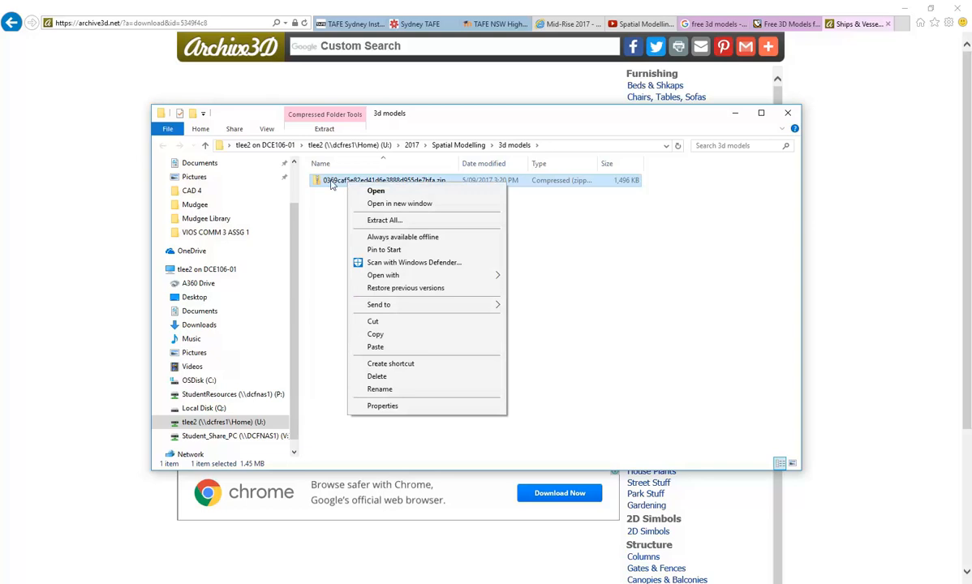
pyautogui.click(385, 221)
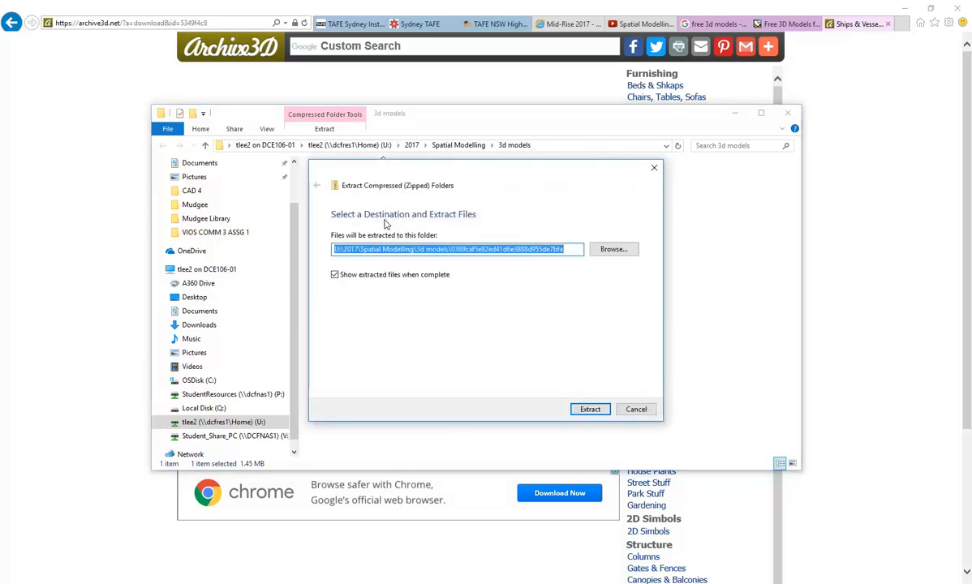
pyautogui.click(591, 409)
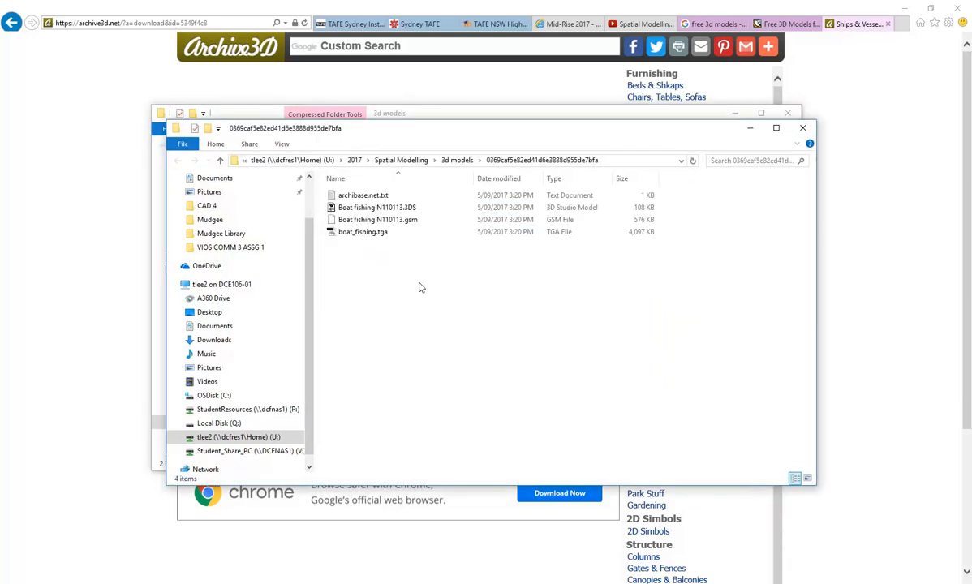
# - Examine the extracted boat files, comparing the text document, the 3DS model and the GSM file
pyautogui.click(361, 208)
pyautogui.click(367, 196)
pyautogui.click(344, 207)
pyautogui.click(343, 219)
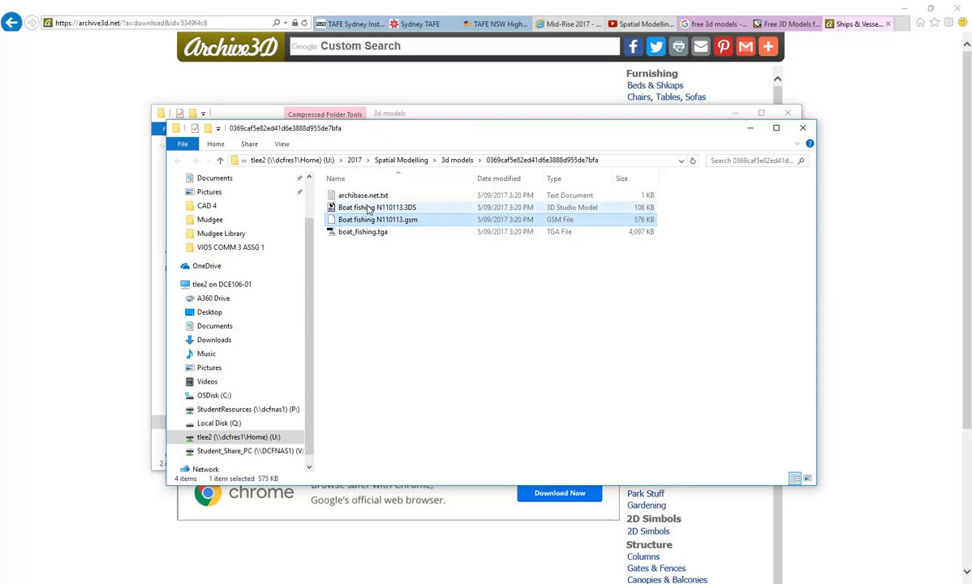
pyautogui.click(371, 209)
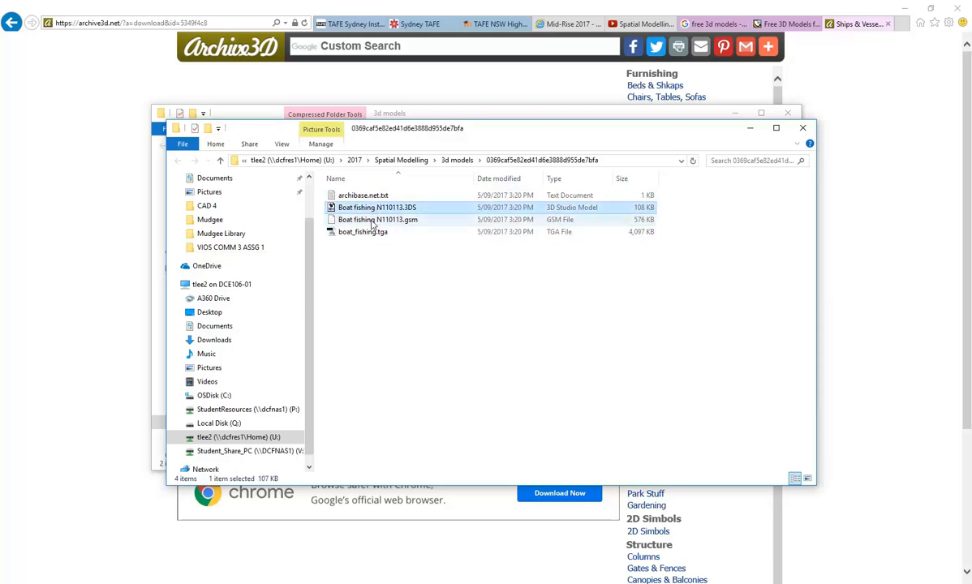
pyautogui.click(366, 220)
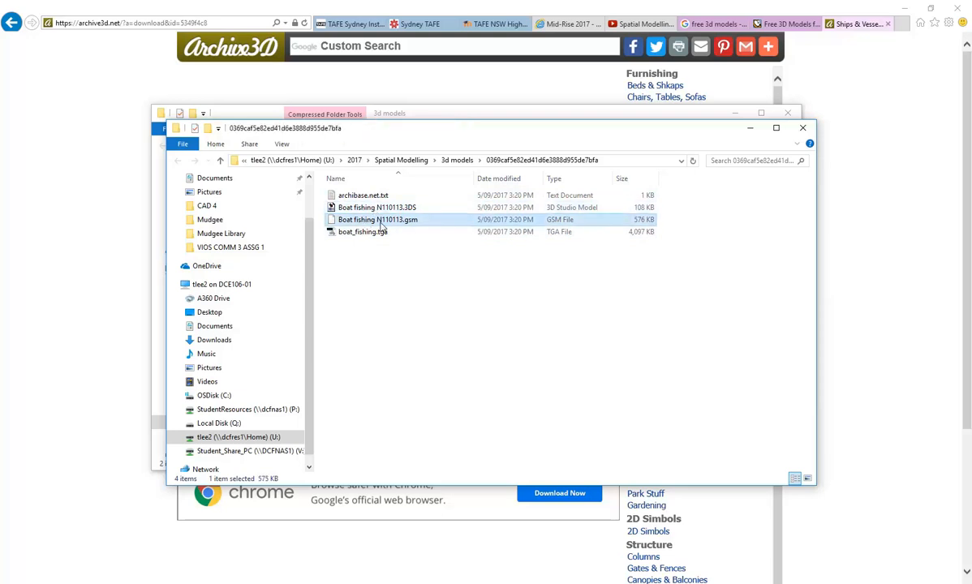
pyautogui.click(372, 207)
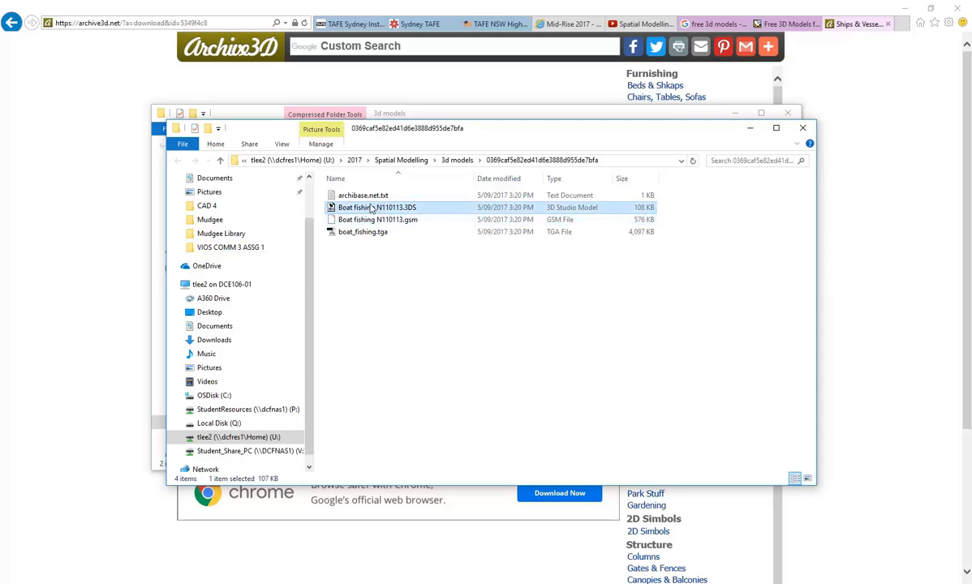
pyautogui.click(366, 220)
# - View the boat_fishing.tga texture in Adobe Photoshop CC 2017, then return to the extracted boat folder
pyautogui.click(359, 234)
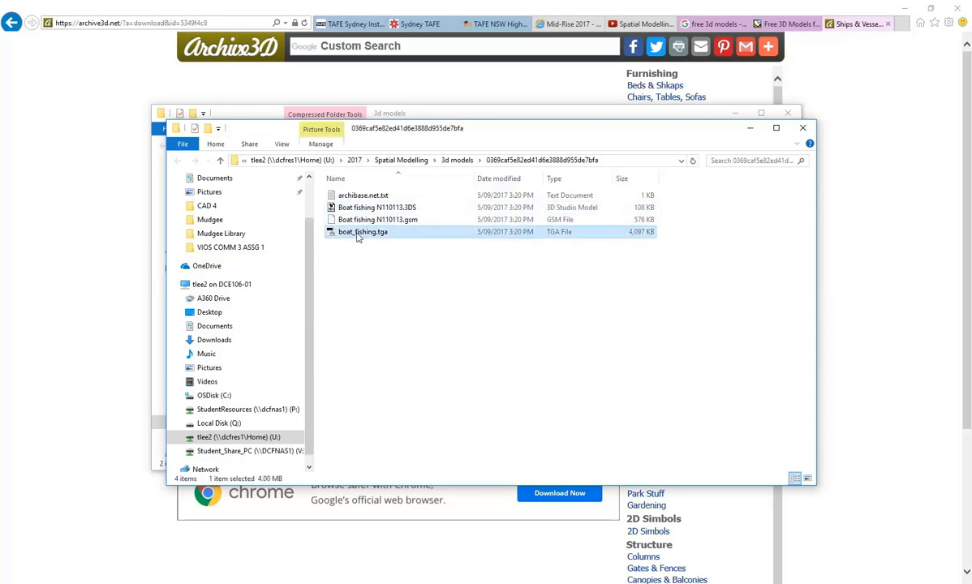
pyautogui.rightClick(357, 235)
pyautogui.moveTo(486, 293)
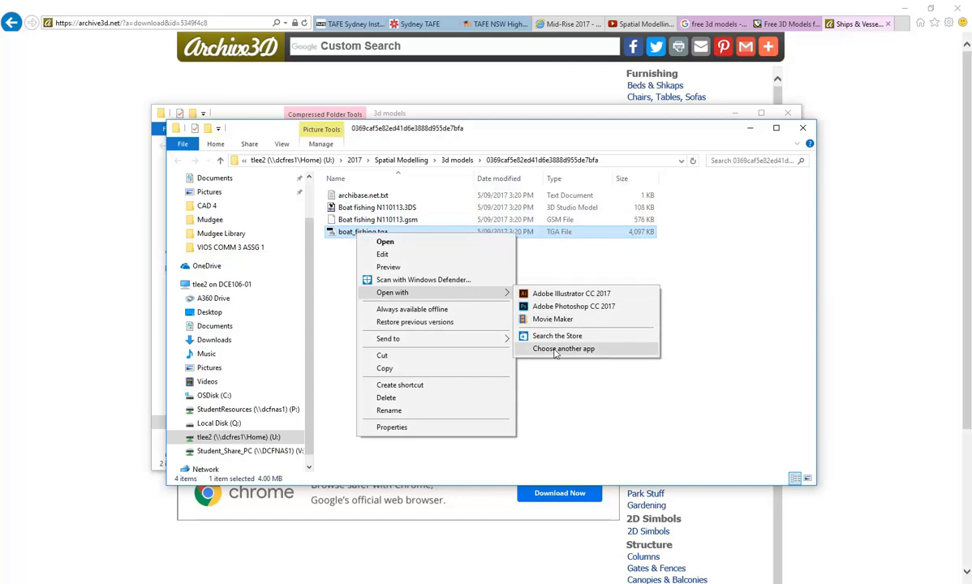
pyautogui.click(572, 306)
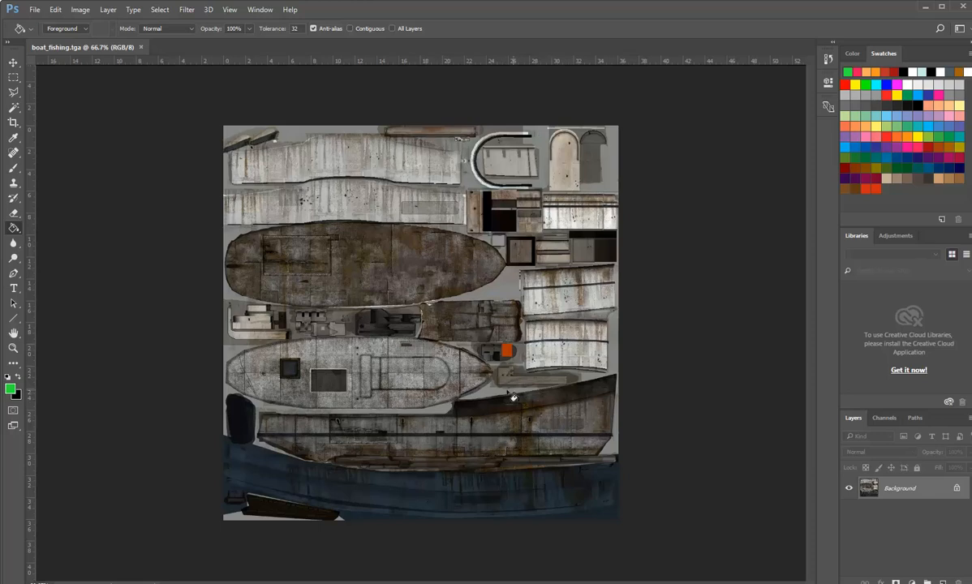
pyautogui.click(927, 7)
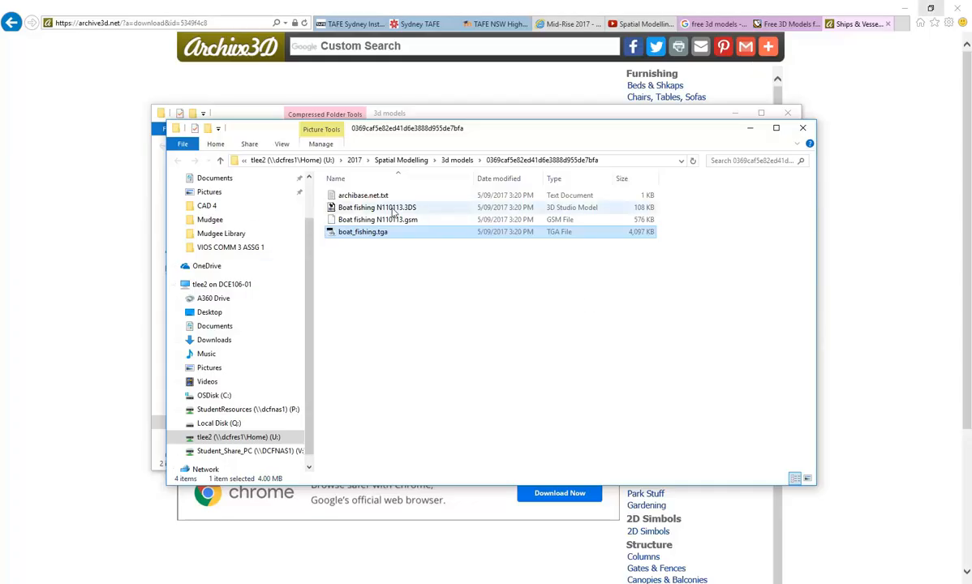
pyautogui.click(412, 290)
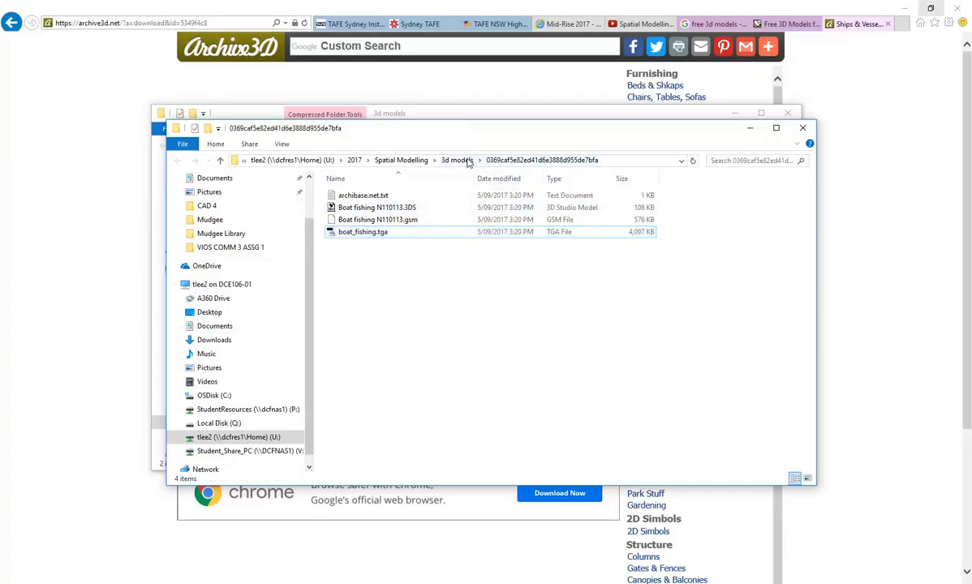
# - Return to Archive3D in the browser and open the red and white helicopter model from the Aircraft & Space category
pyautogui.click(850, 25)
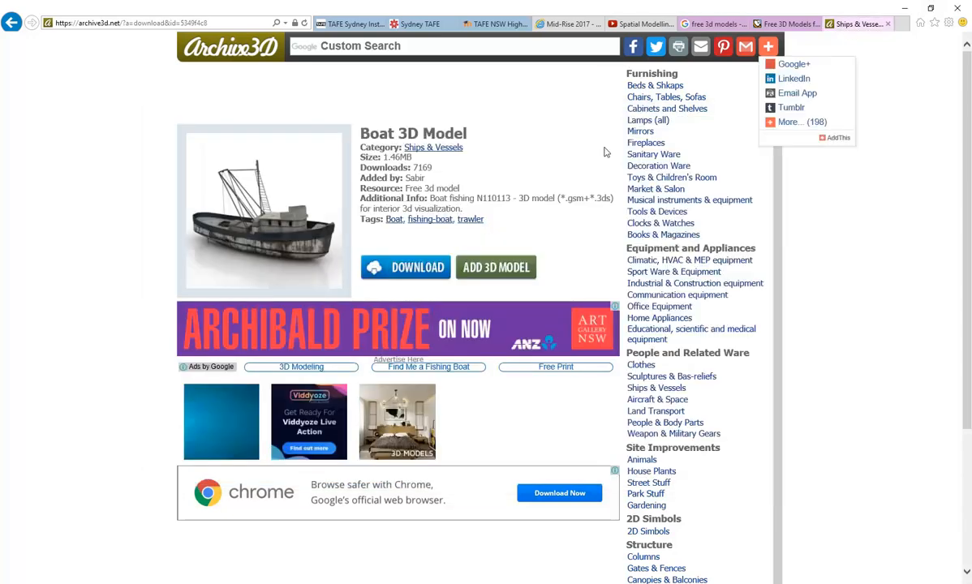
pyautogui.click(12, 23)
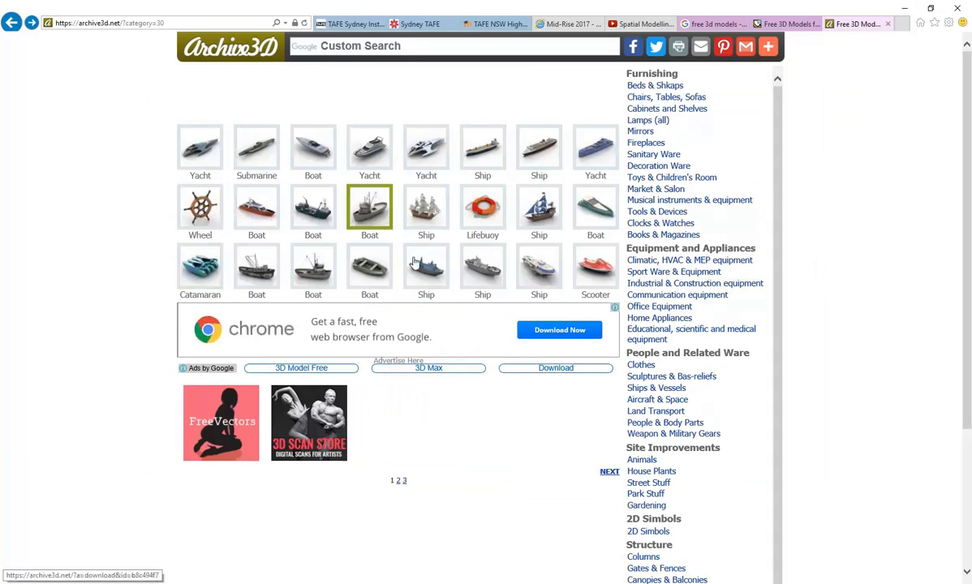
pyautogui.click(658, 401)
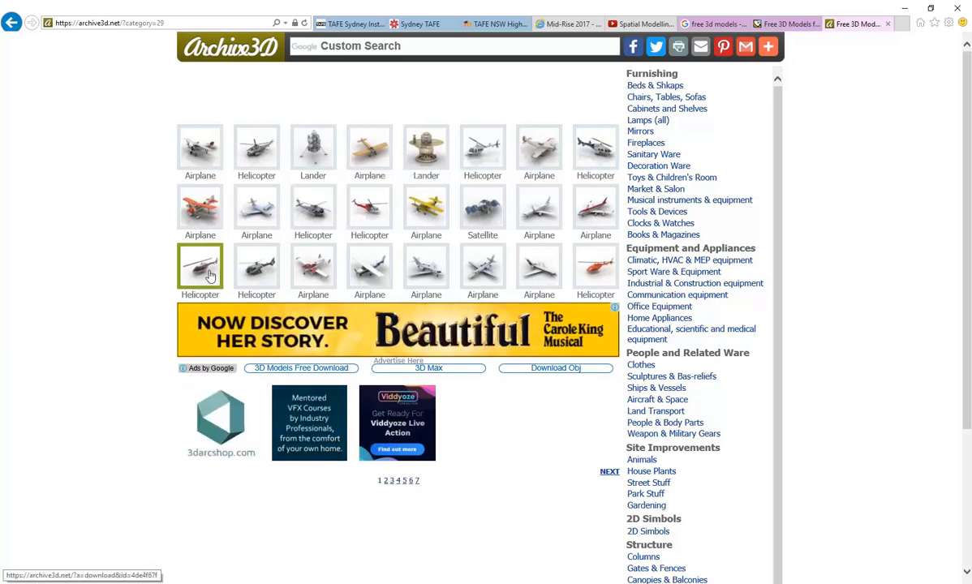
pyautogui.click(366, 207)
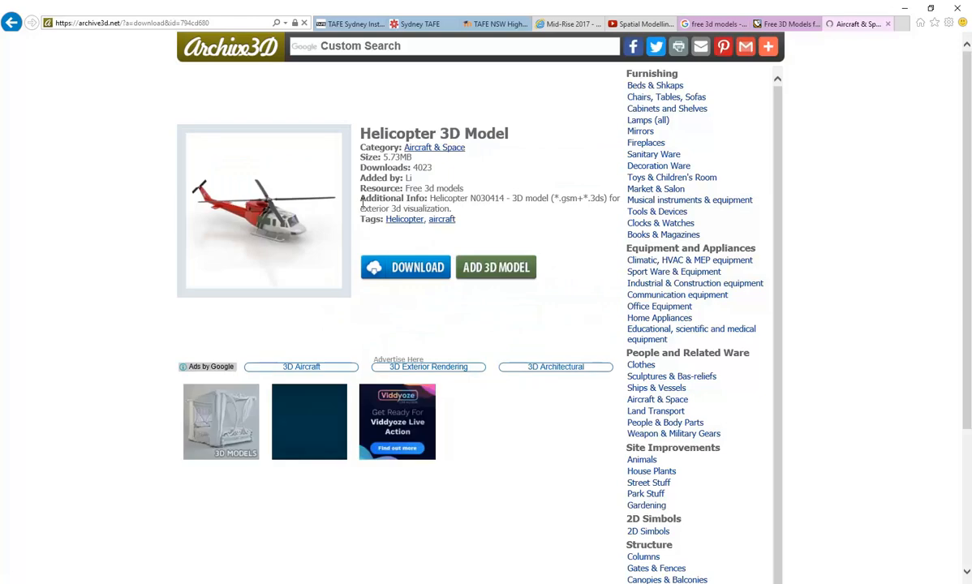
# - Download the helicopter model, accepting the site's terms, and save its zip in the 3d models folder
pyautogui.click(412, 269)
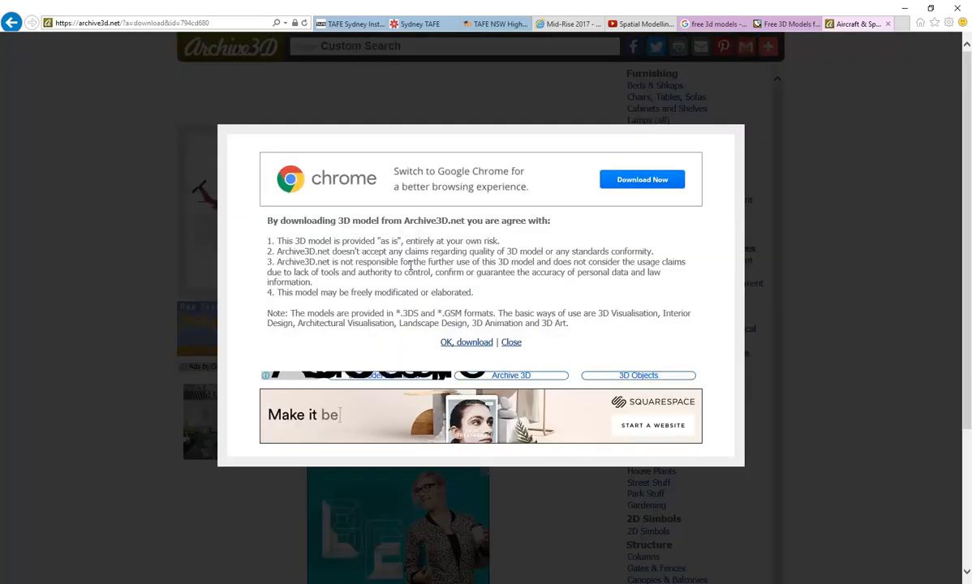
pyautogui.click(460, 343)
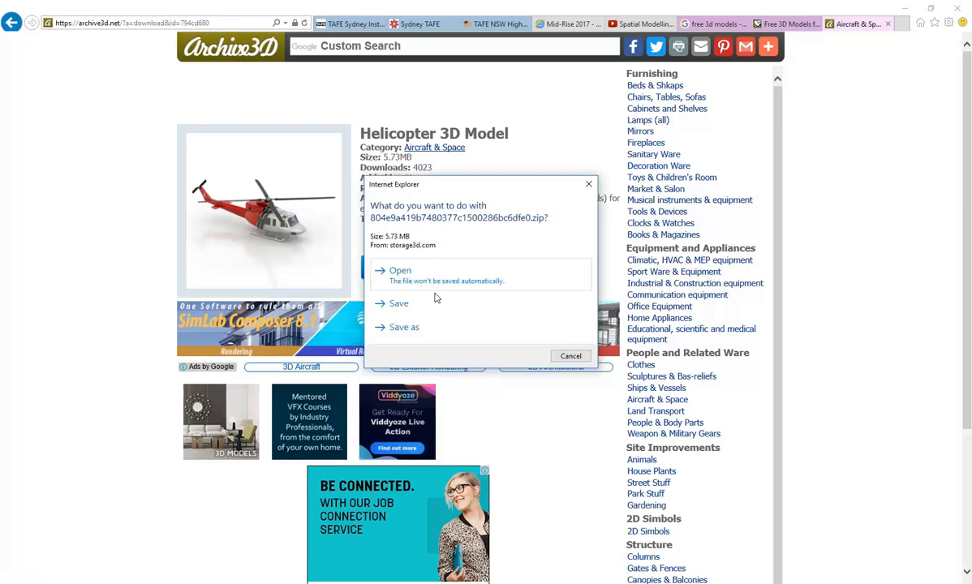
pyautogui.click(424, 329)
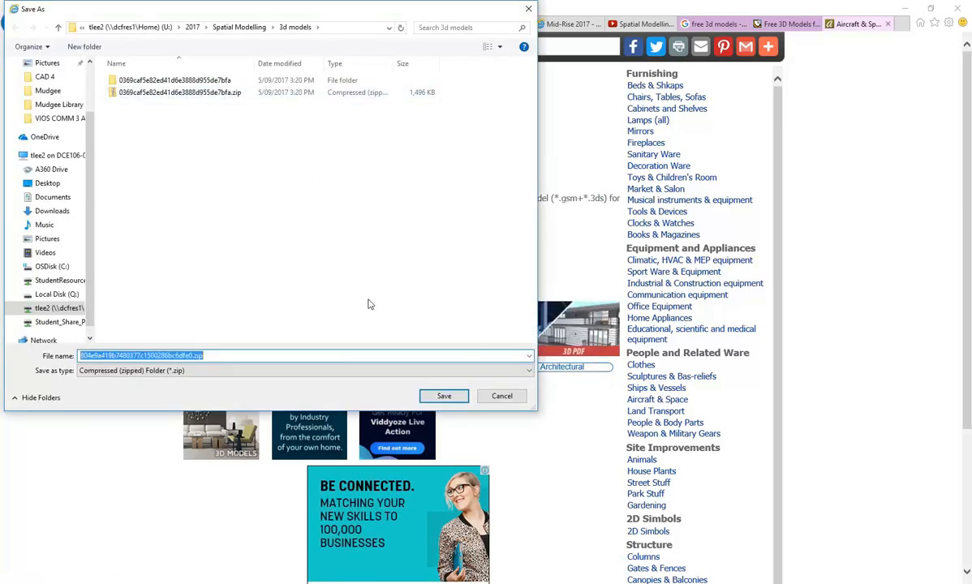
pyautogui.click(443, 395)
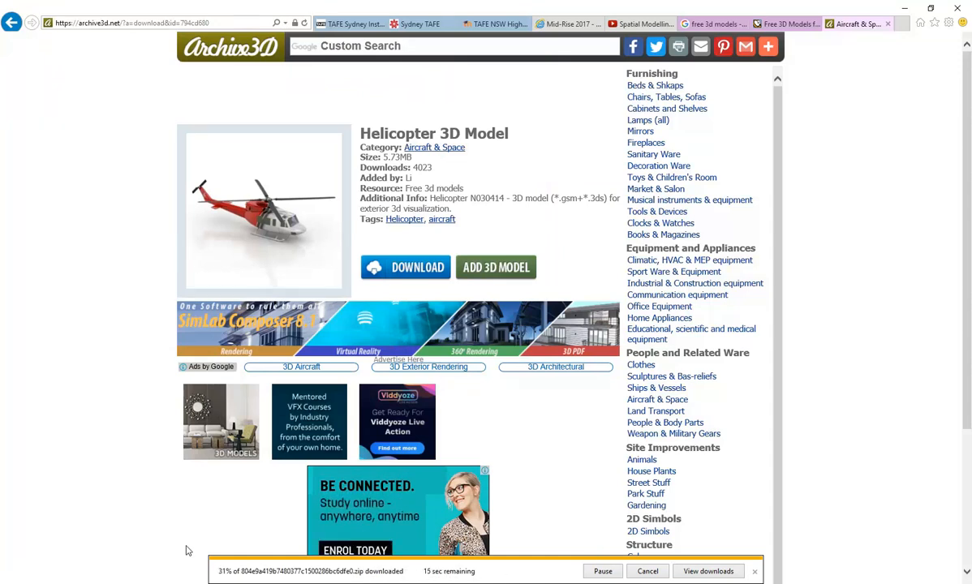
# - Switch to Autodesk 3ds Max and start importing a file into the empty scene
pyautogui.moveTo(301, 582)
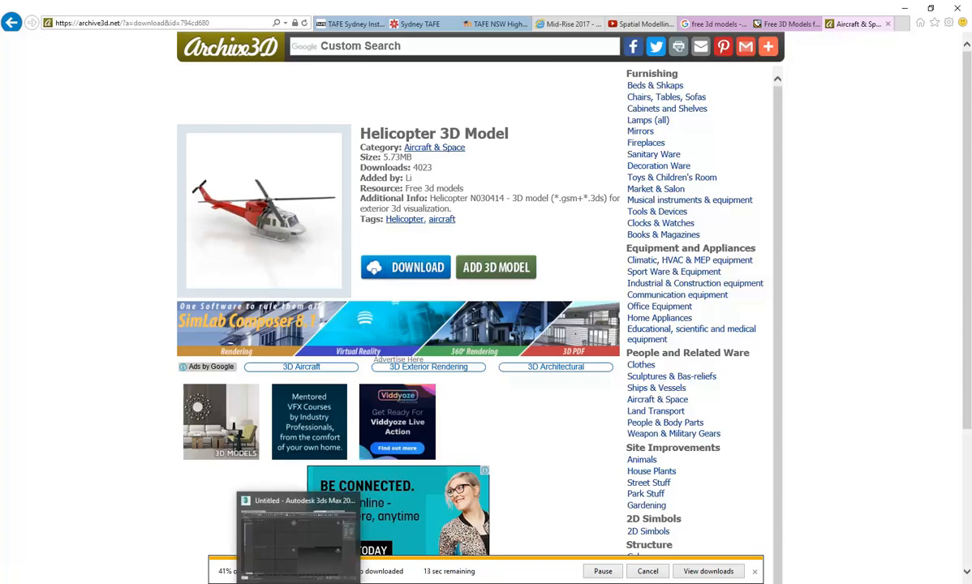
pyautogui.click(300, 535)
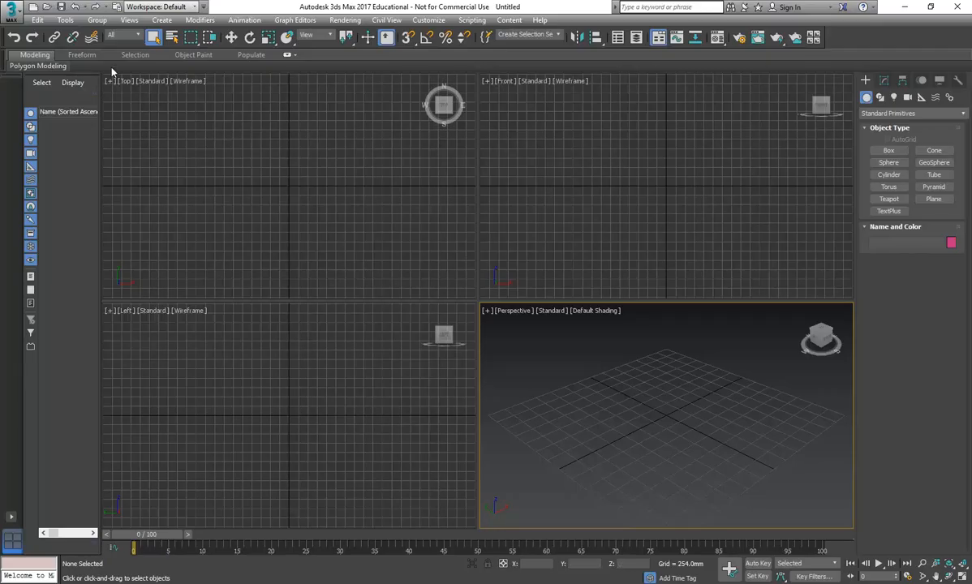
pyautogui.click(12, 8)
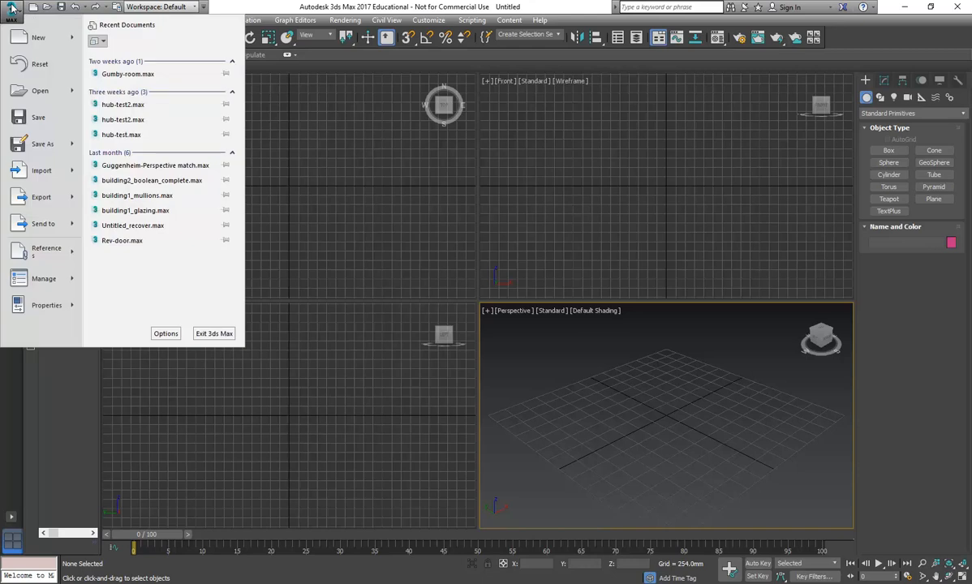
pyautogui.moveTo(73, 169)
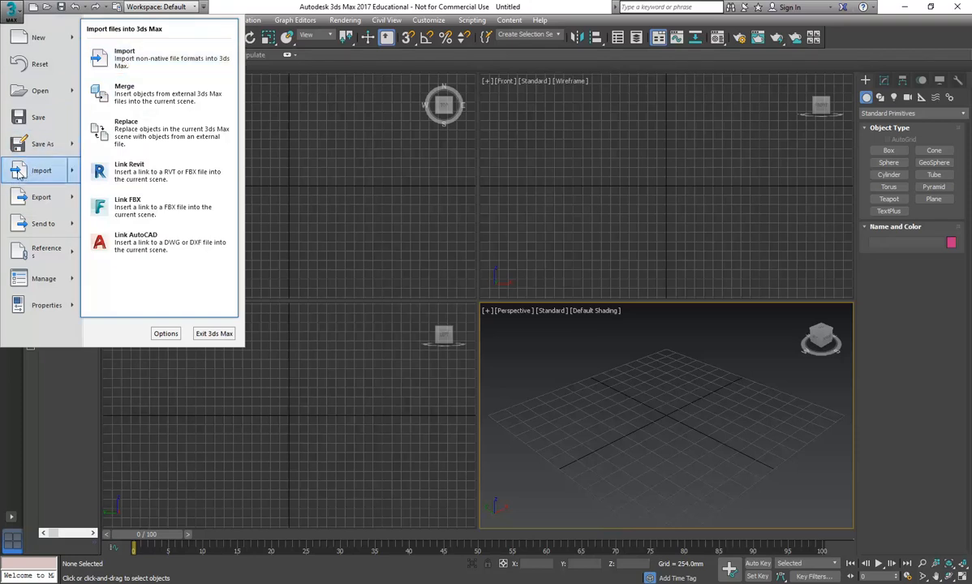
pyautogui.hotkey('alt', 'Tab')
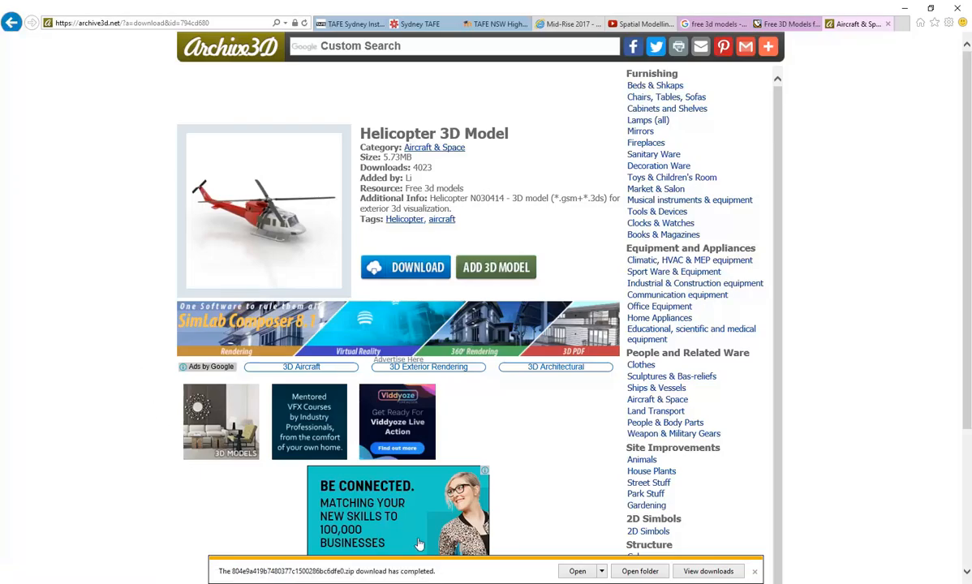
pyautogui.hotkey('alt', 'Tab')
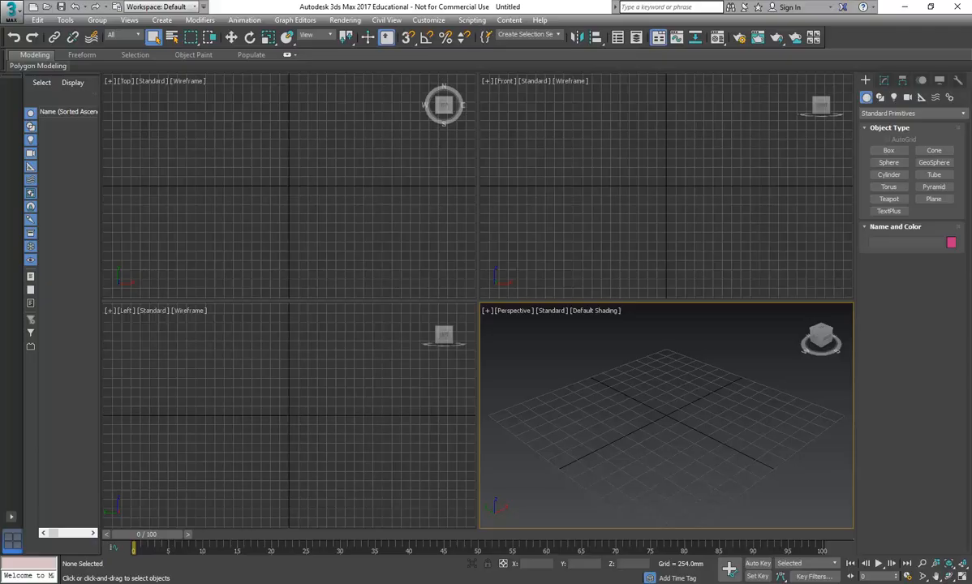
pyautogui.click(6, 8)
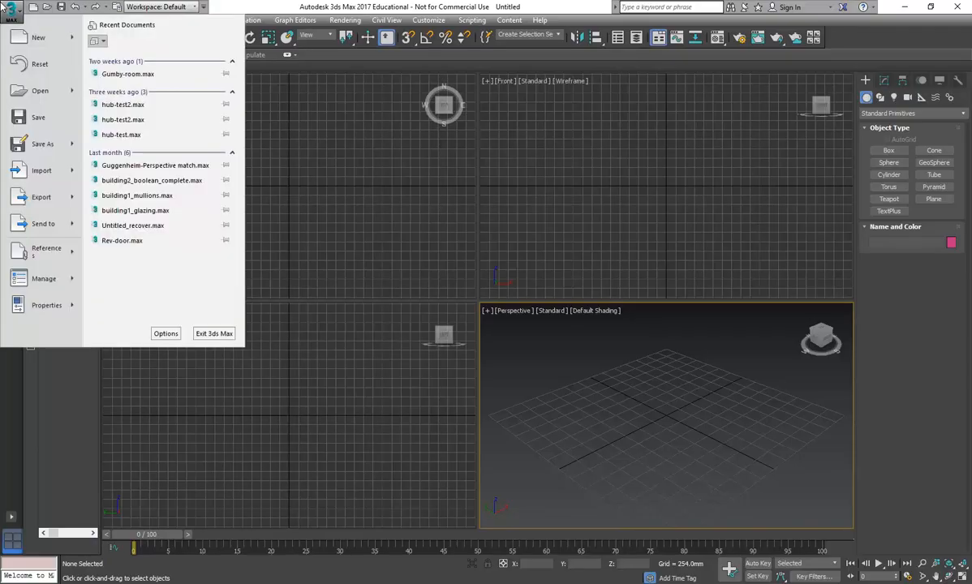
pyautogui.click(35, 171)
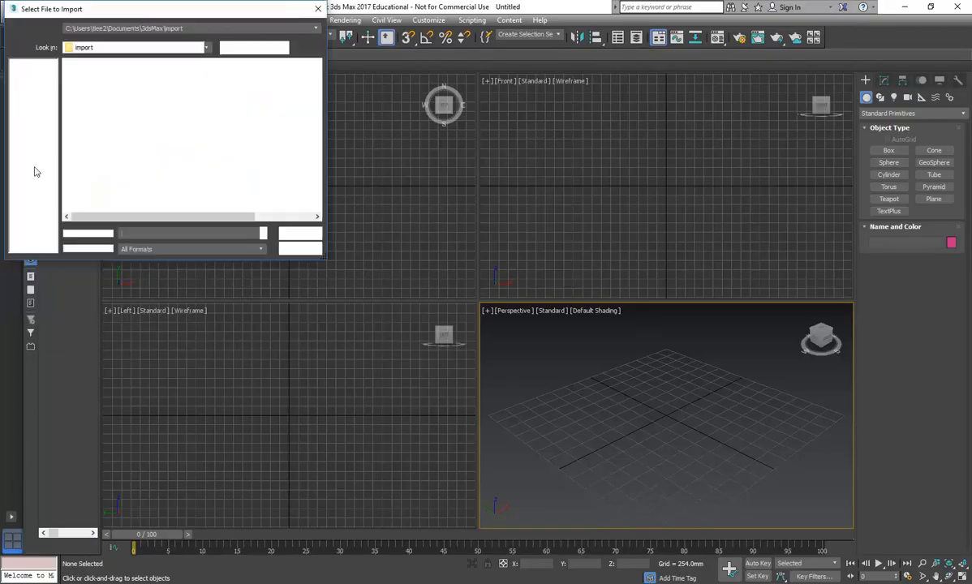
# - Browse to U:\2017\Spatial Modelling\3d models, open the extracted boat folder and select Boat fishing N110113.3DS for import
pyautogui.click(208, 49)
pyautogui.click(162, 200)
pyautogui.click(203, 47)
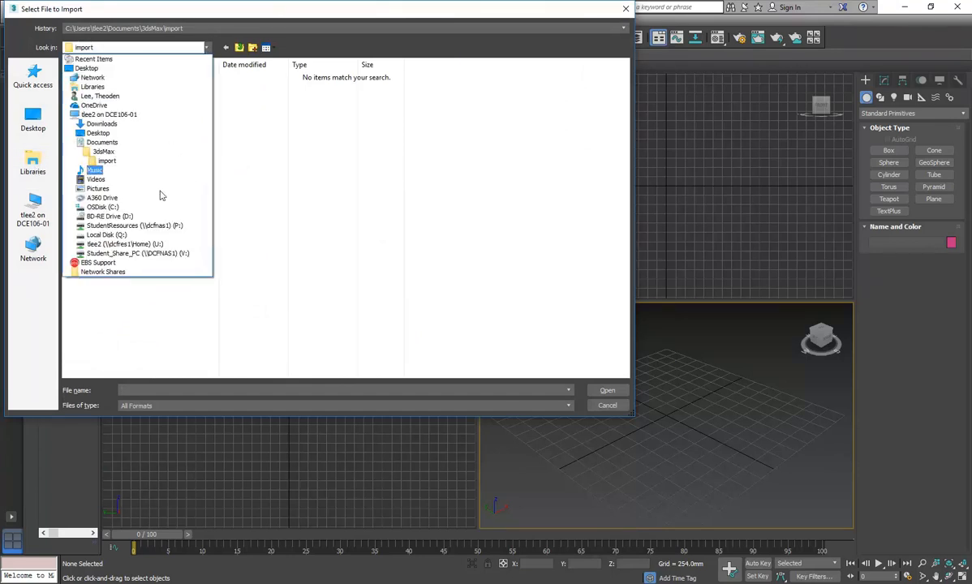
pyautogui.doubleClick(90, 176)
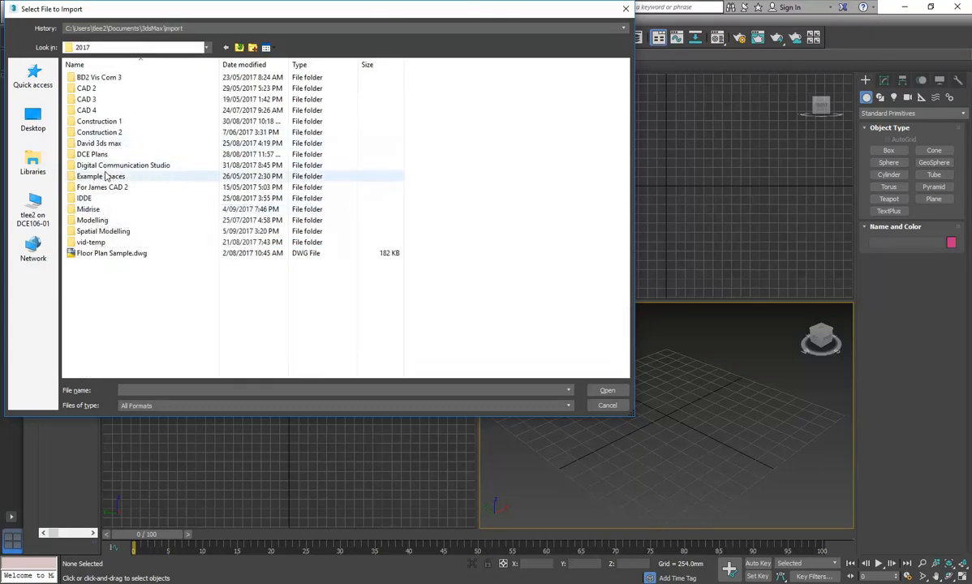
pyautogui.doubleClick(99, 230)
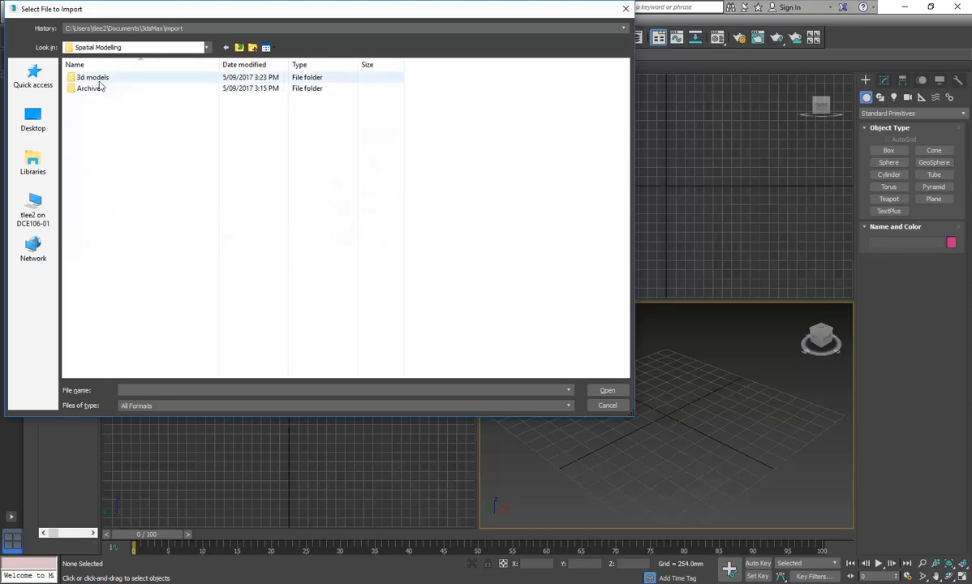
pyautogui.doubleClick(99, 77)
pyautogui.doubleClick(99, 78)
pyautogui.click(100, 78)
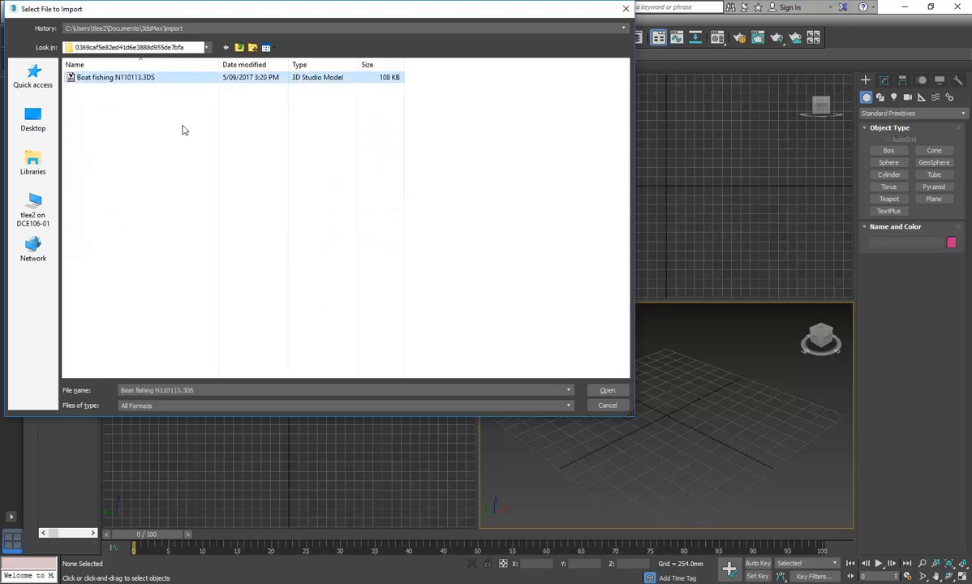
# - Review the importable file formats, filter by 3D Studio Mesh (*.3DS, *.PRJ), and return the filter to All Formats
pyautogui.click(143, 406)
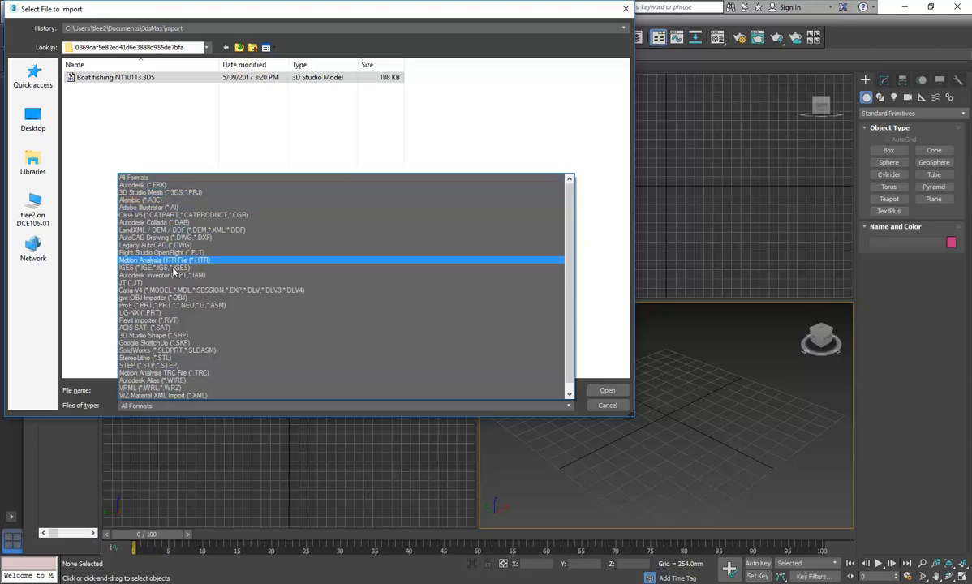
pyautogui.scroll(-2, 174, 283)
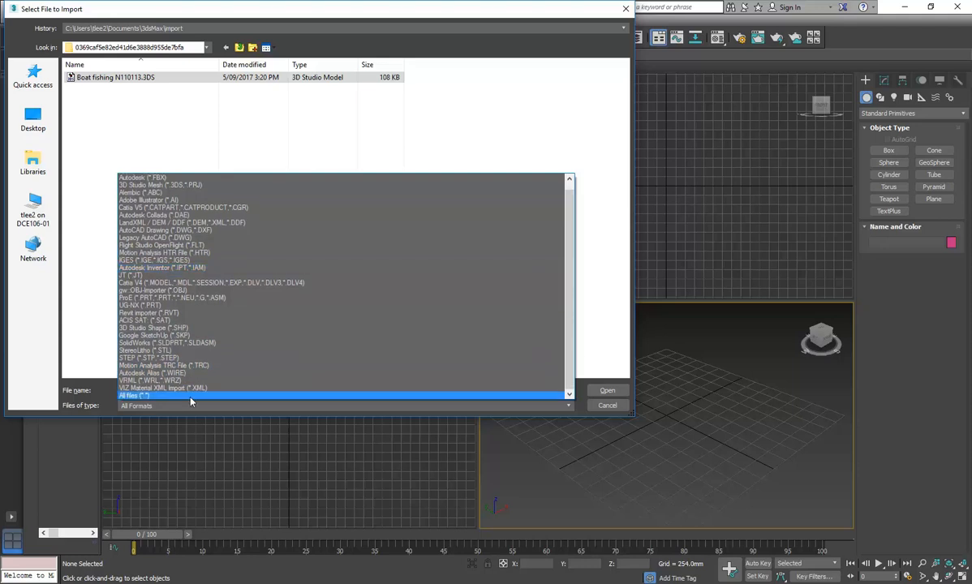
pyautogui.scroll(1, 189, 304)
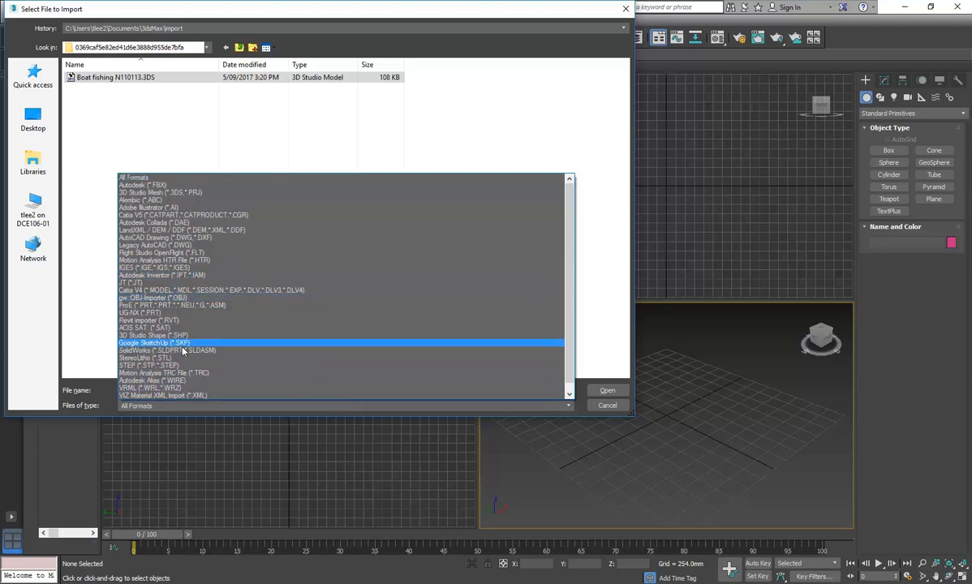
pyautogui.click(165, 193)
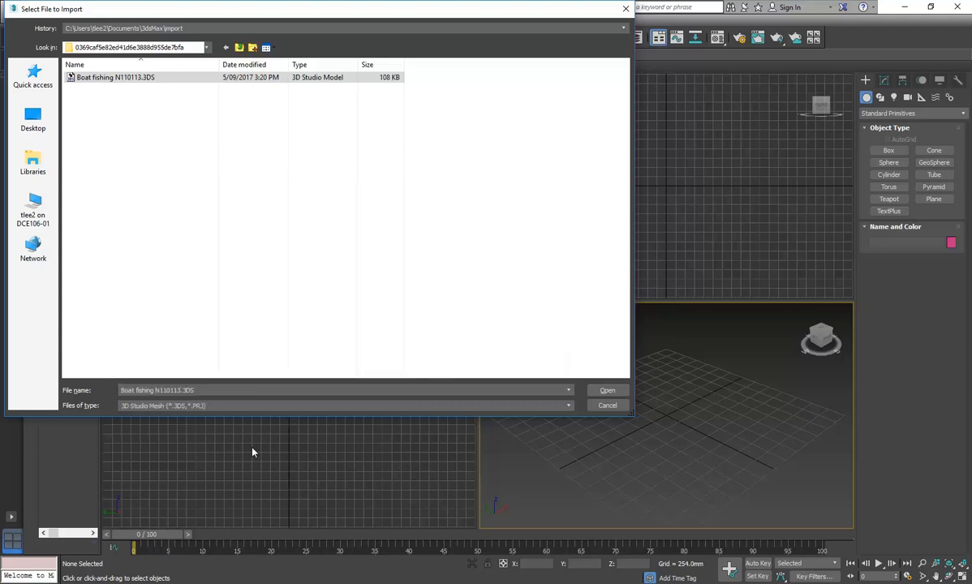
pyautogui.click(232, 405)
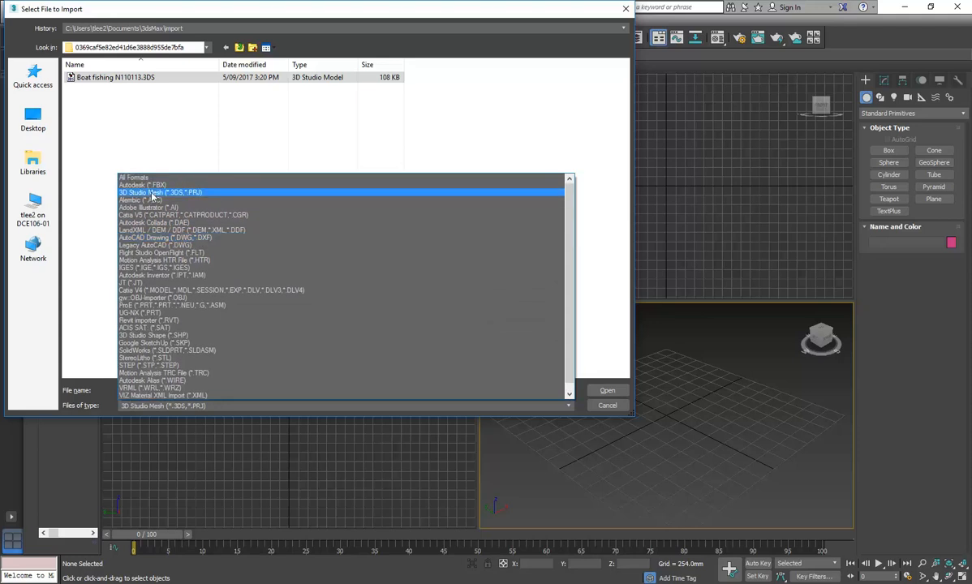
pyautogui.click(142, 179)
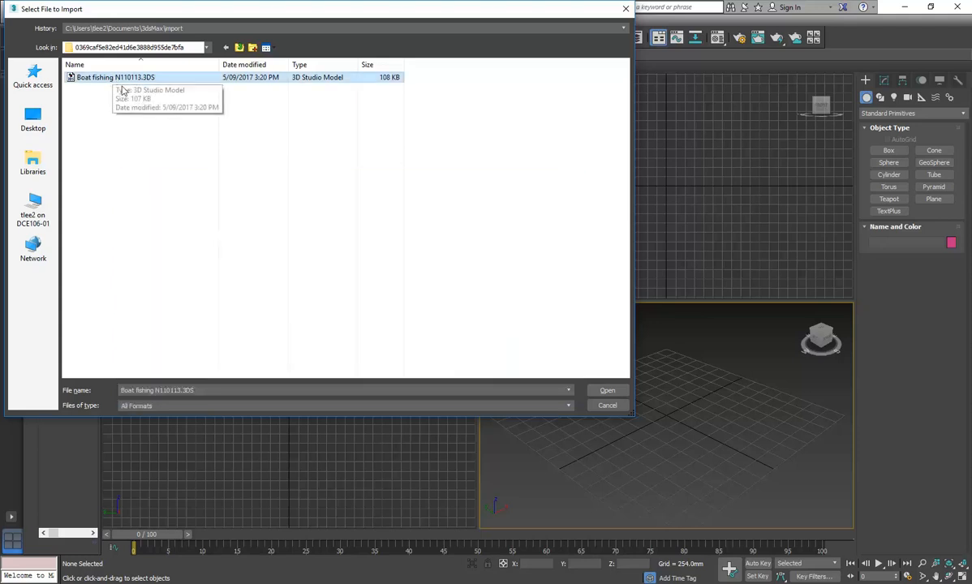
# - Import Boat fishing N110113.3DS, merging its objects with the current scene and keeping Convert units enabled
pyautogui.doubleClick(78, 78)
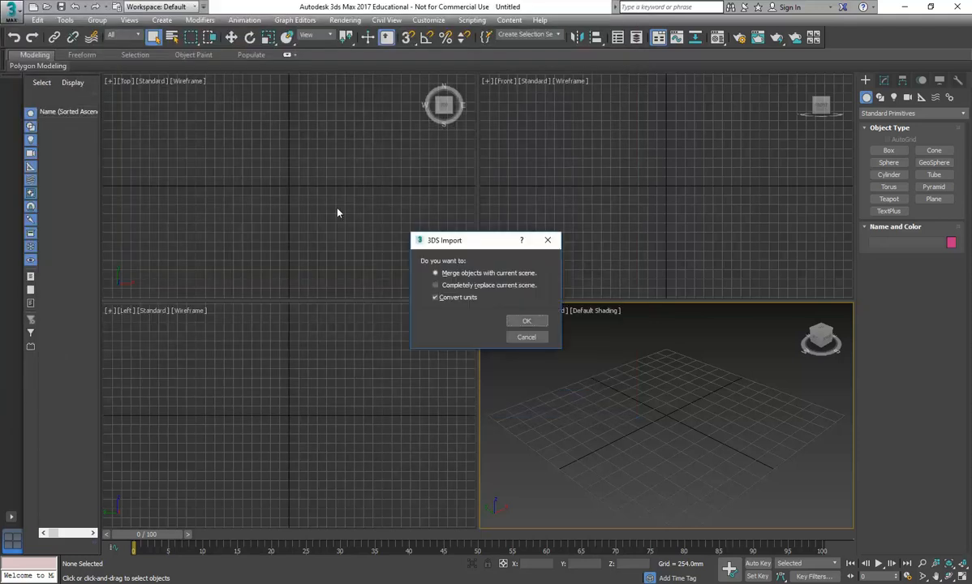
pyautogui.moveTo(482, 244); pyautogui.dragTo(351, 187)
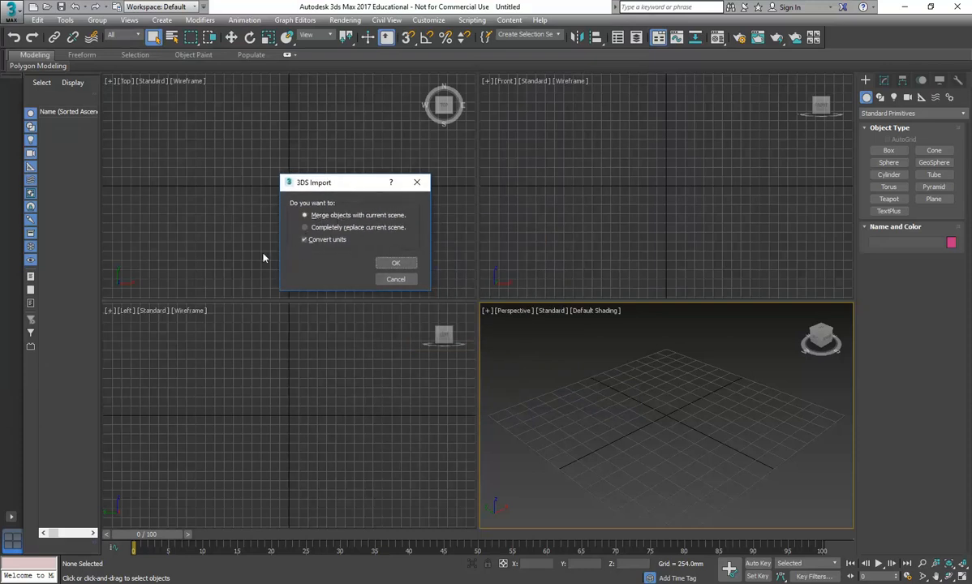
pyautogui.click(395, 263)
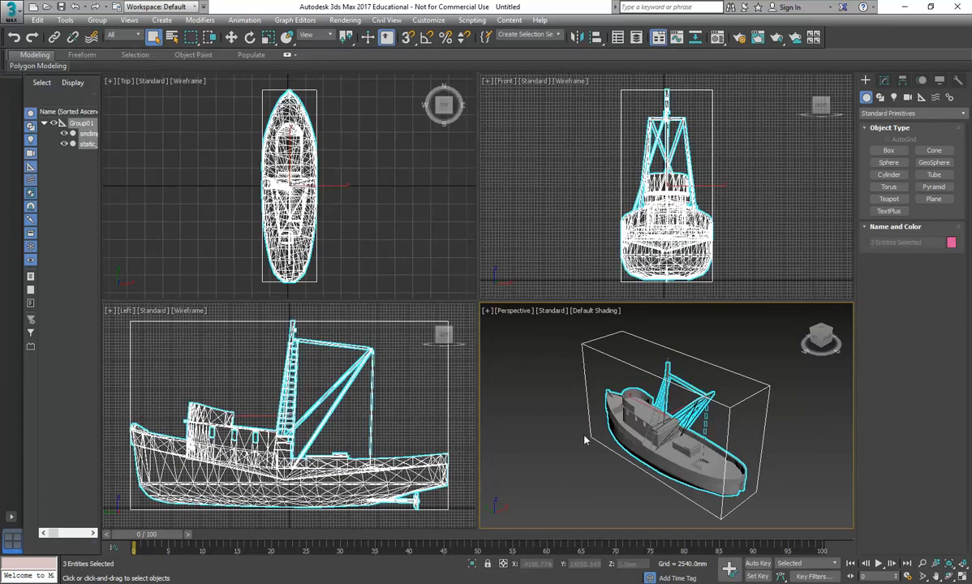
# - Sample the boat's material into the first Material Editor slot and toggle its shaded display in the maximized Perspective viewport
pyautogui.keyDown('alt'); pyautogui.moveTo(551, 447); pyautogui.dragTo(590, 396, button='middle'); pyautogui.keyUp('alt')
pyautogui.scroll(2, 590, 395)
pyautogui.scroll(-2, 590, 395)
pyautogui.click(963, 576)
pyautogui.moveTo(414, 344); pyautogui.dragTo(453, 387, button='middle')
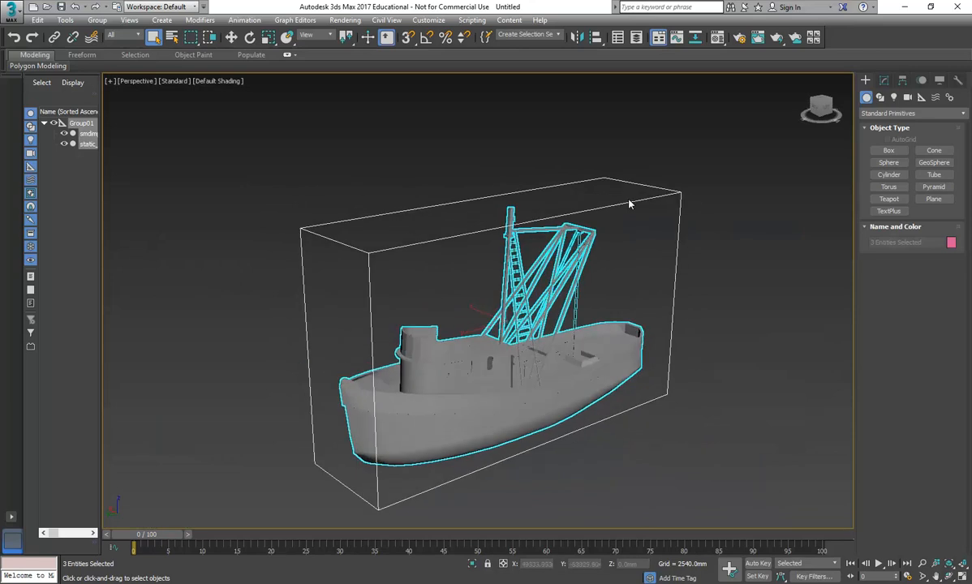
pyautogui.moveTo(498, 228); pyautogui.dragTo(513, 222, button='middle')
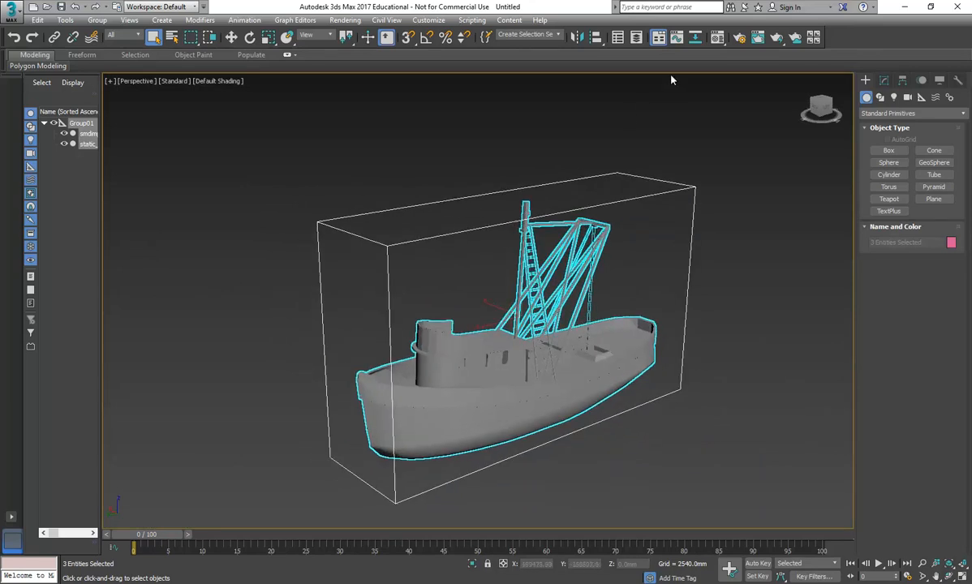
pyautogui.click(717, 38)
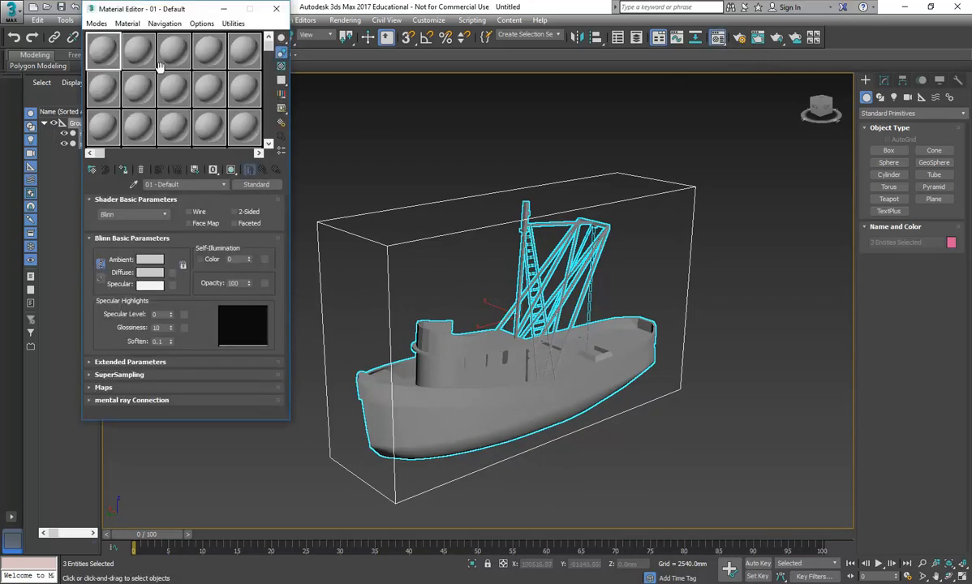
pyautogui.click(134, 185)
pyautogui.click(481, 389)
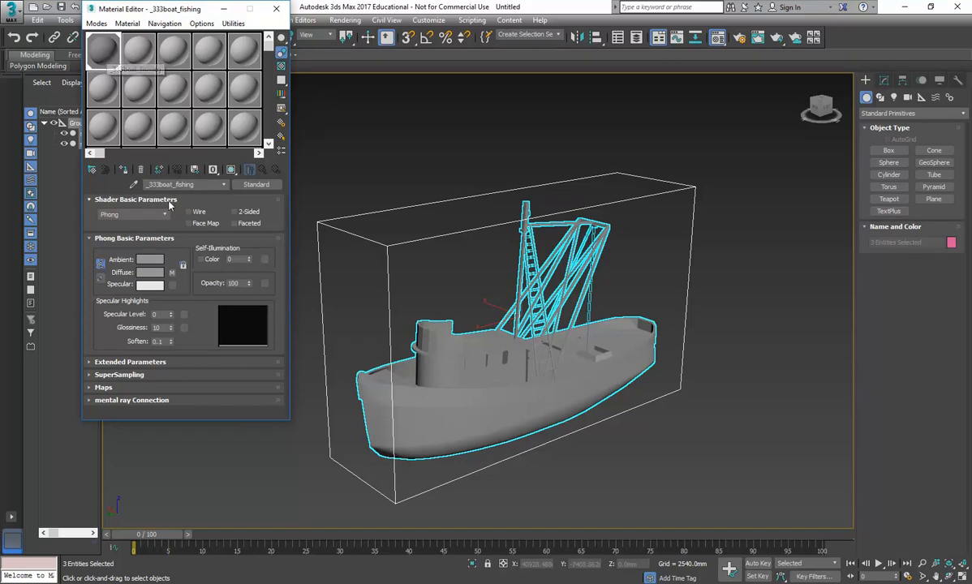
pyautogui.click(231, 170)
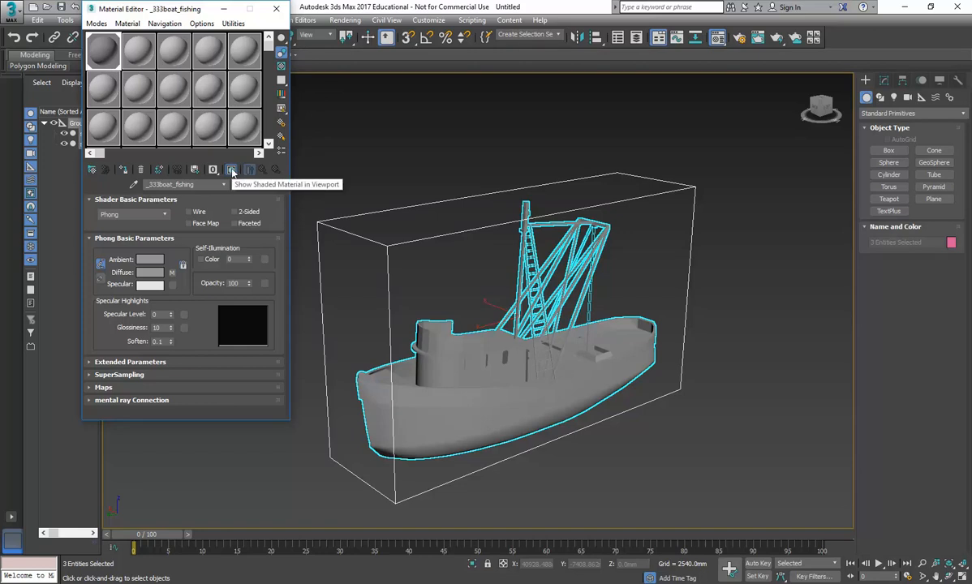
# - Relink the boat material's diffuse bitmap to boat_fishing.tga from the extracted boat folder under U:\2017\Spatial Modelling\3d models
pyautogui.click(172, 274)
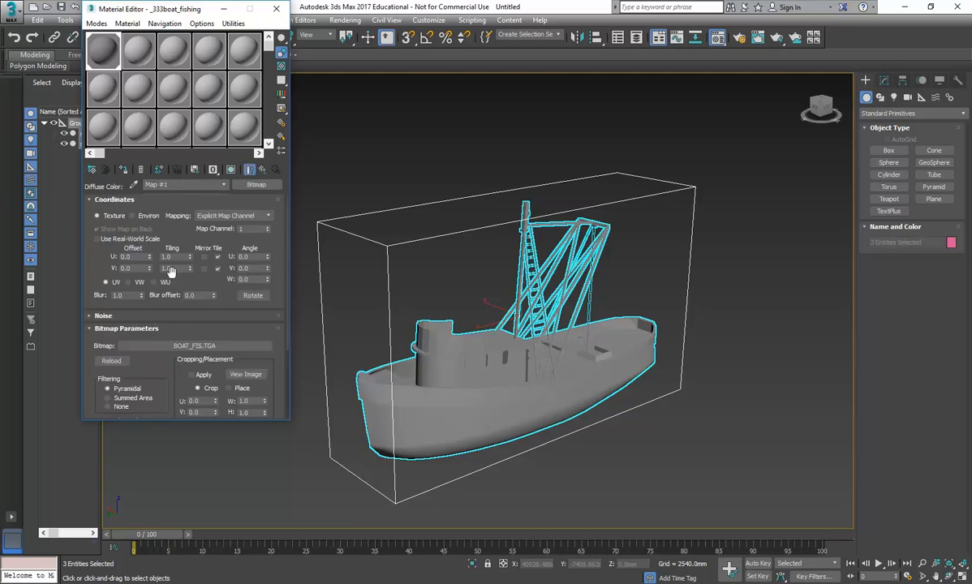
pyautogui.click(170, 346)
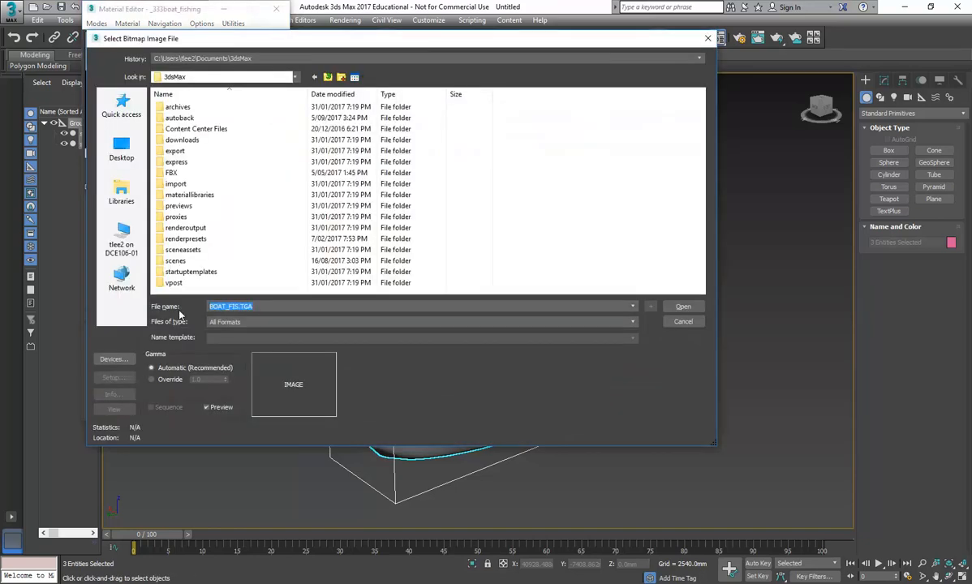
pyautogui.click(274, 78)
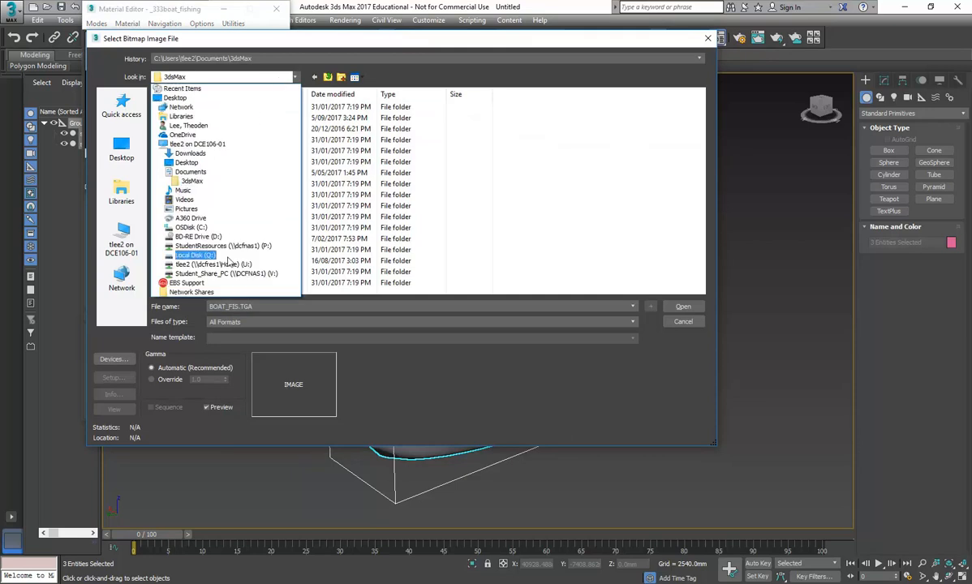
pyautogui.click(213, 244)
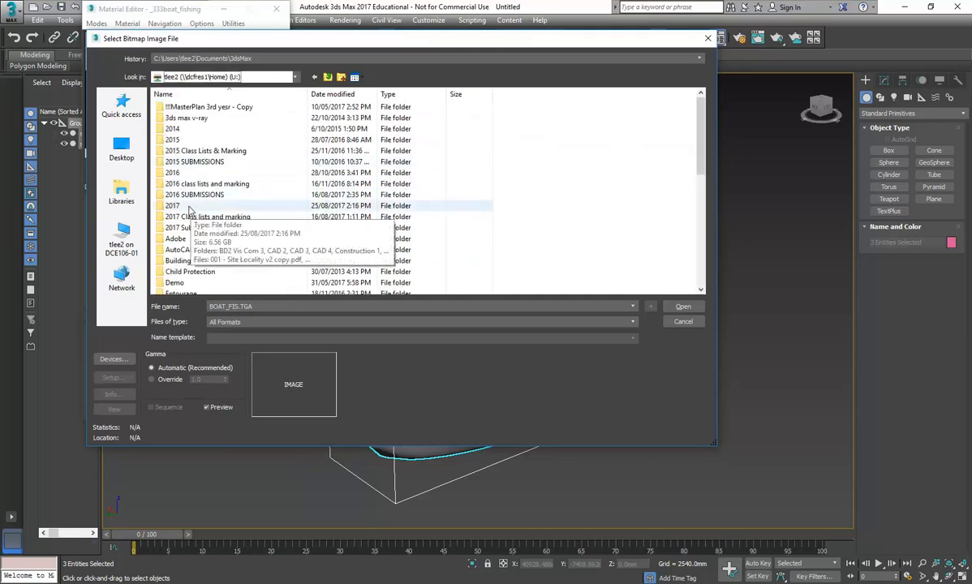
pyautogui.doubleClick(191, 206)
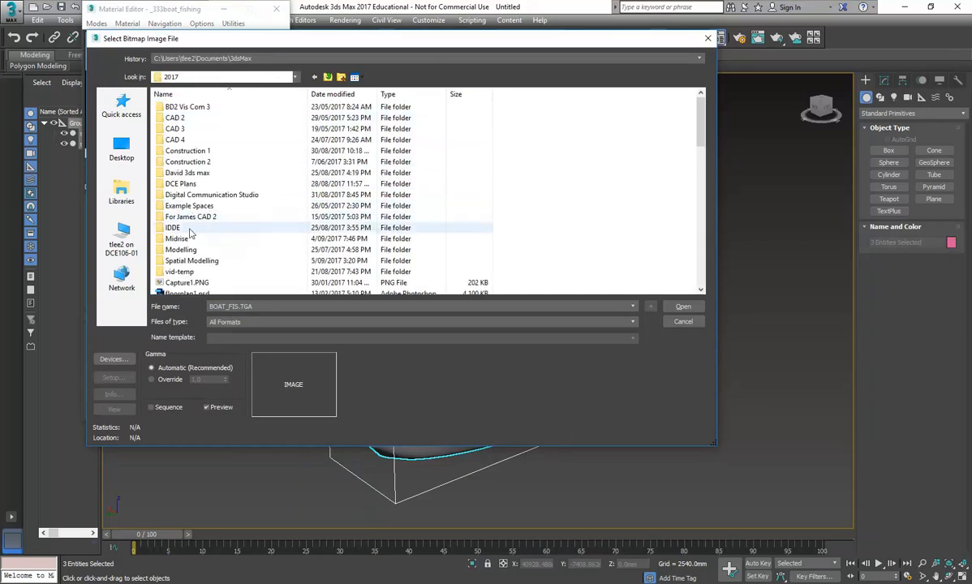
pyautogui.click(191, 261)
pyautogui.doubleClick(192, 261)
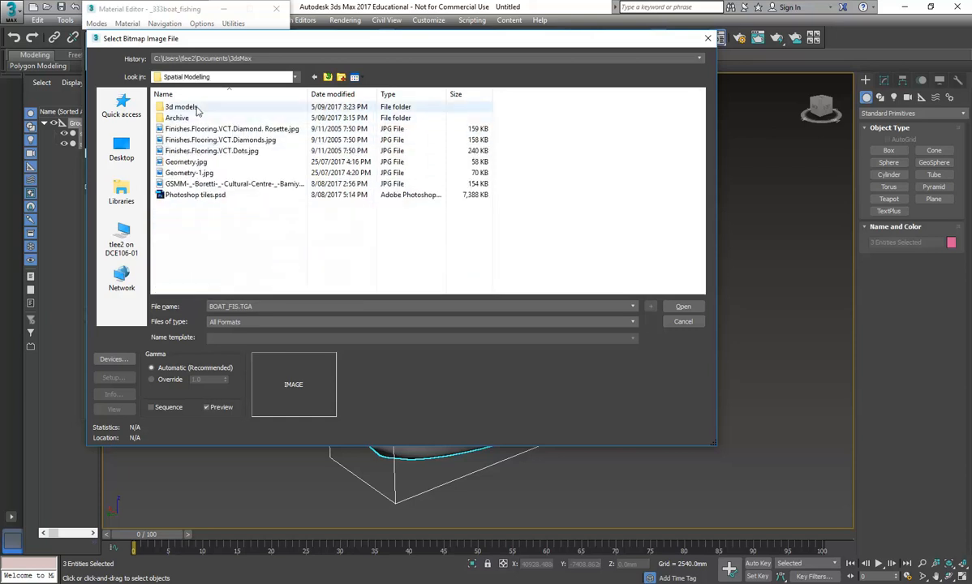
pyautogui.doubleClick(195, 107)
pyautogui.doubleClick(197, 108)
pyautogui.click(195, 107)
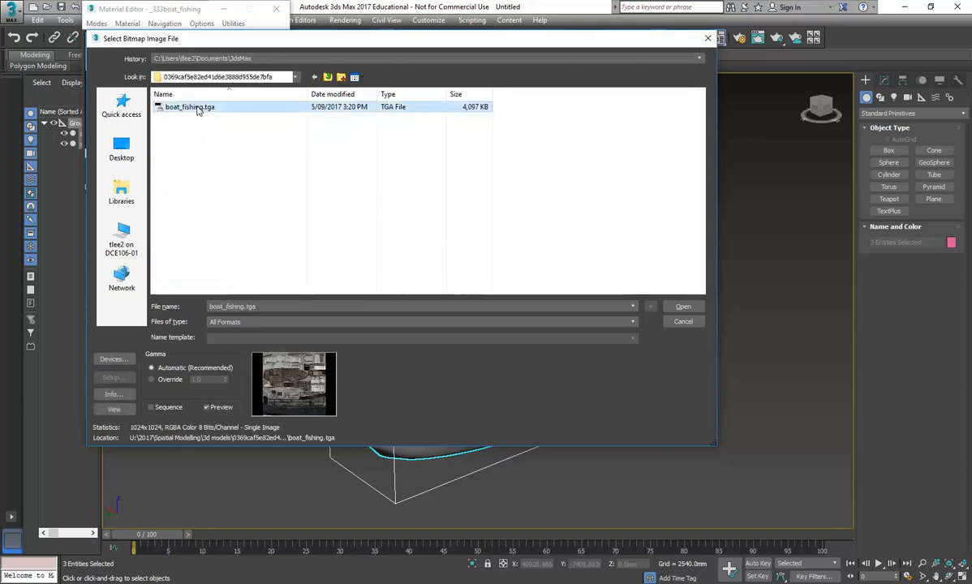
pyautogui.click(677, 308)
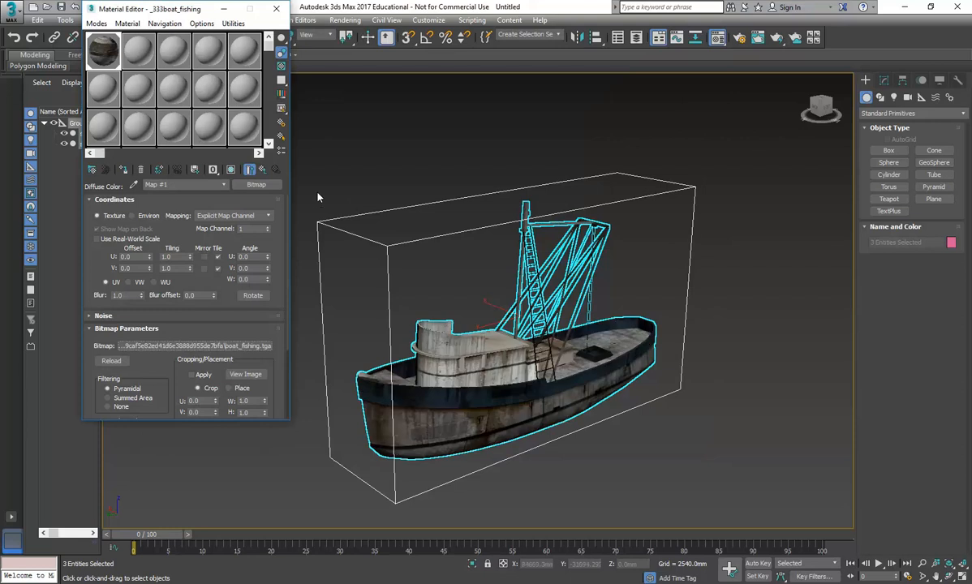
# - Inspect the texture around the boat, close the Material Editor and deselect the boat
pyautogui.scroll(5, 516, 307)
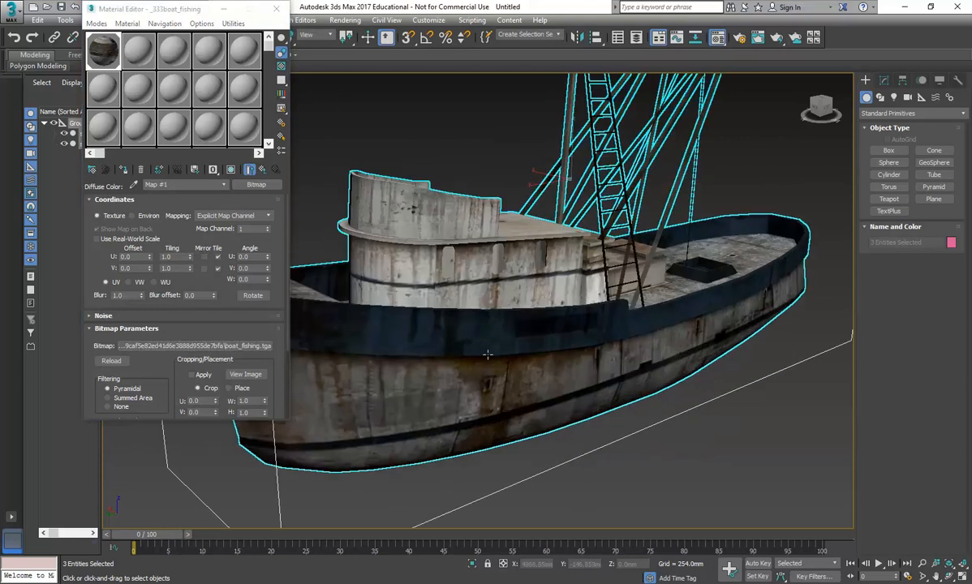
pyautogui.keyDown('alt'); pyautogui.moveTo(516, 308); pyautogui.dragTo(385, 286, button='middle'); pyautogui.keyUp('alt')
pyautogui.scroll(-4, 478, 327)
pyautogui.click(275, 8)
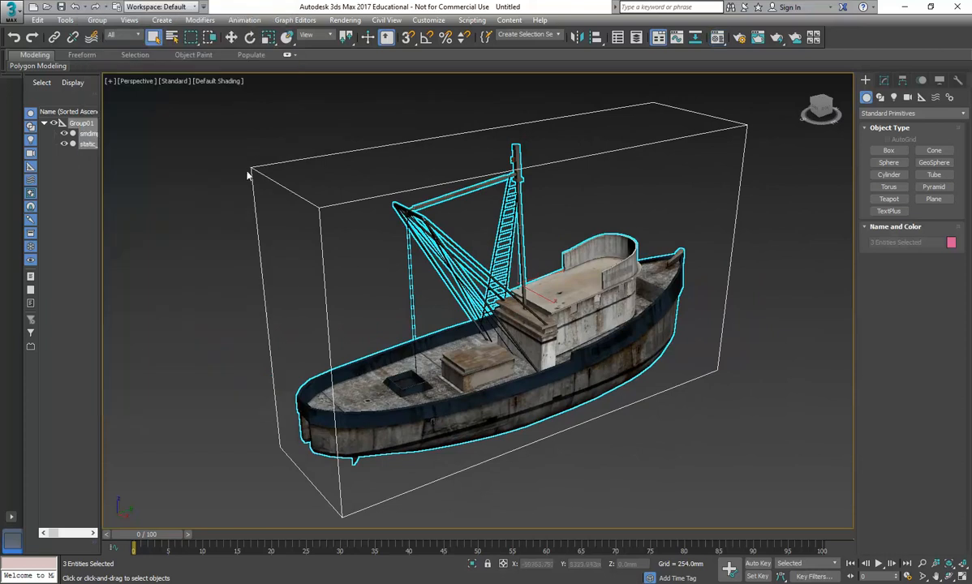
pyautogui.click(216, 206)
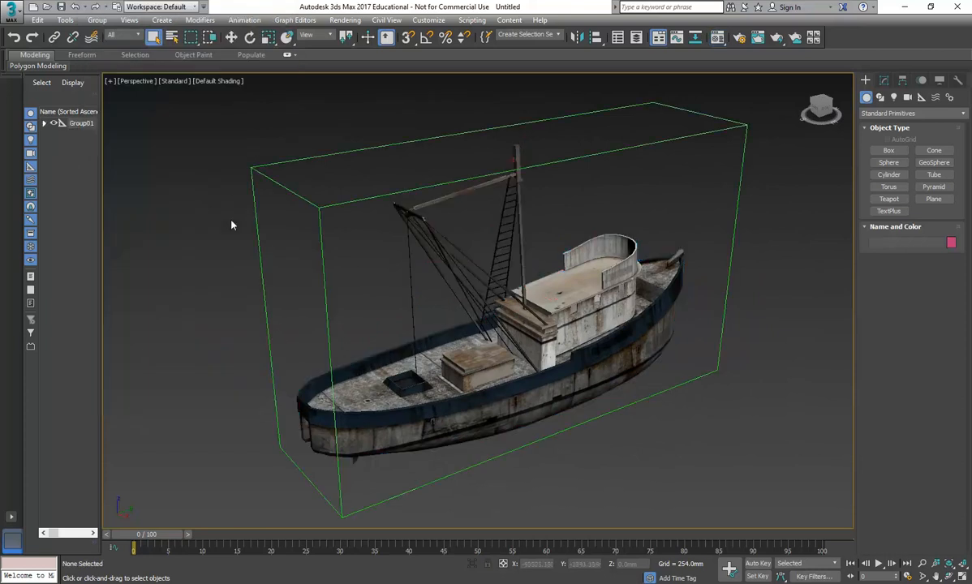
# - Restore the four-viewport layout and make the Top viewport active
pyautogui.click(947, 571)
pyautogui.click(205, 168)
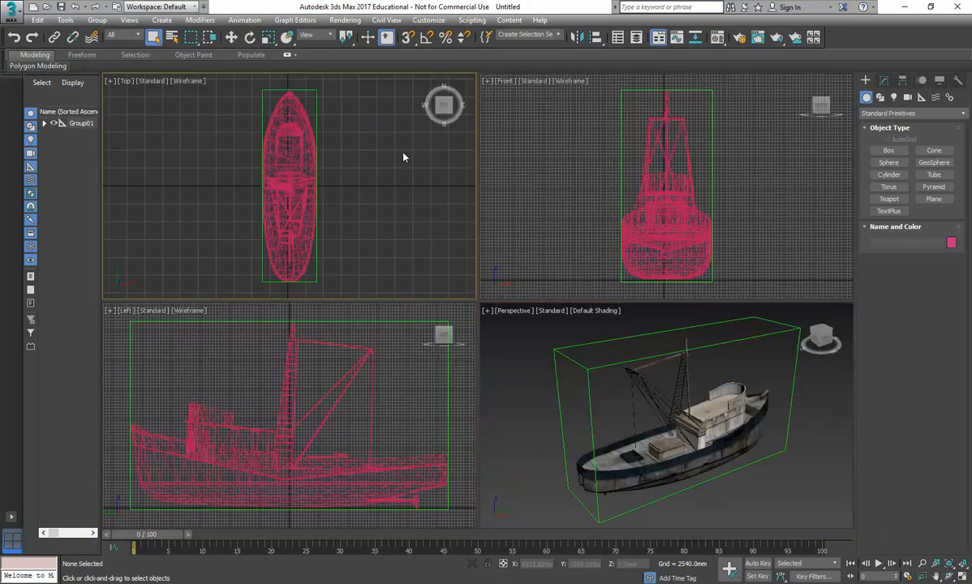
pyautogui.click(963, 576)
pyautogui.click(963, 576)
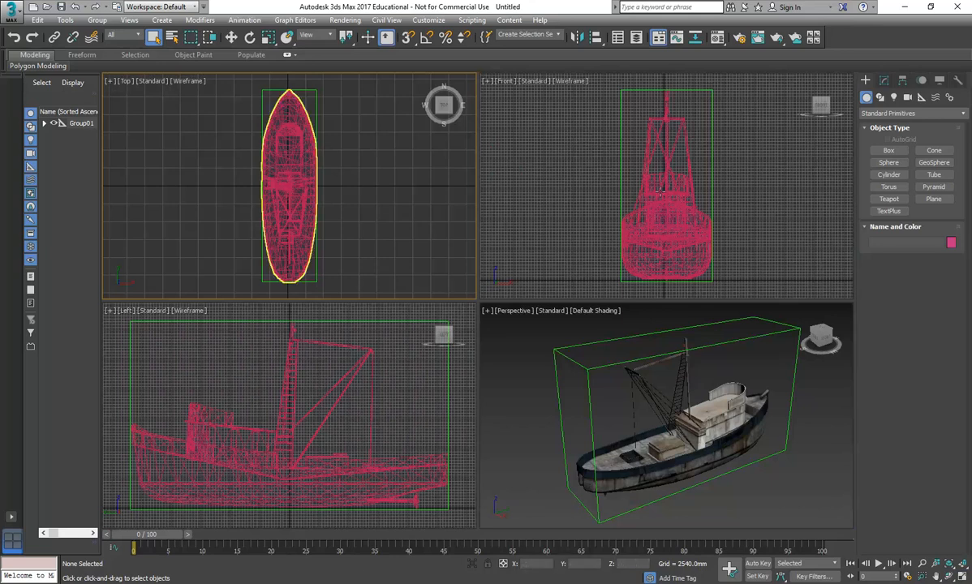
# - Select the boat mesh and open its Object Properties to examine its dimensions and its vertex and face counts
pyautogui.click(618, 180)
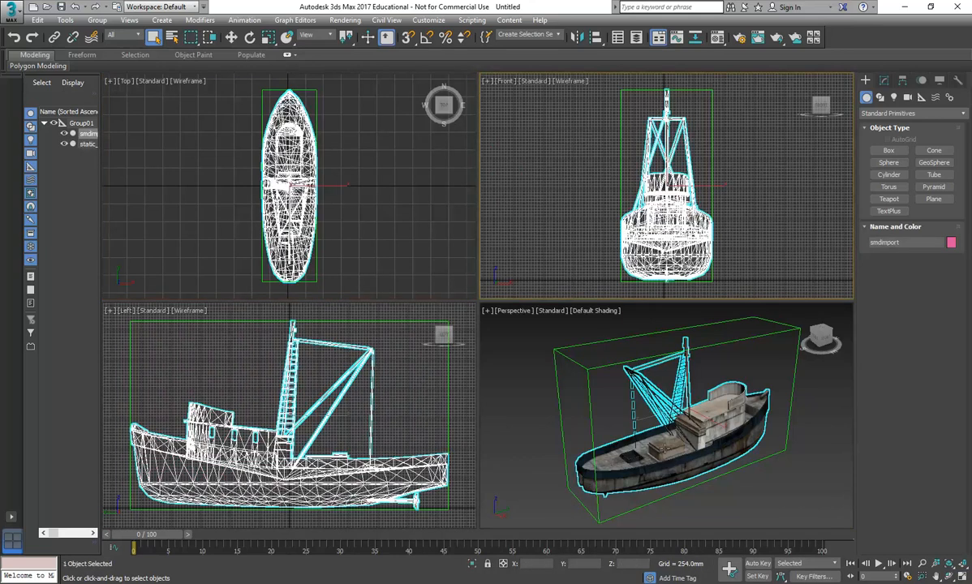
pyautogui.click(345, 208)
pyautogui.click(285, 172)
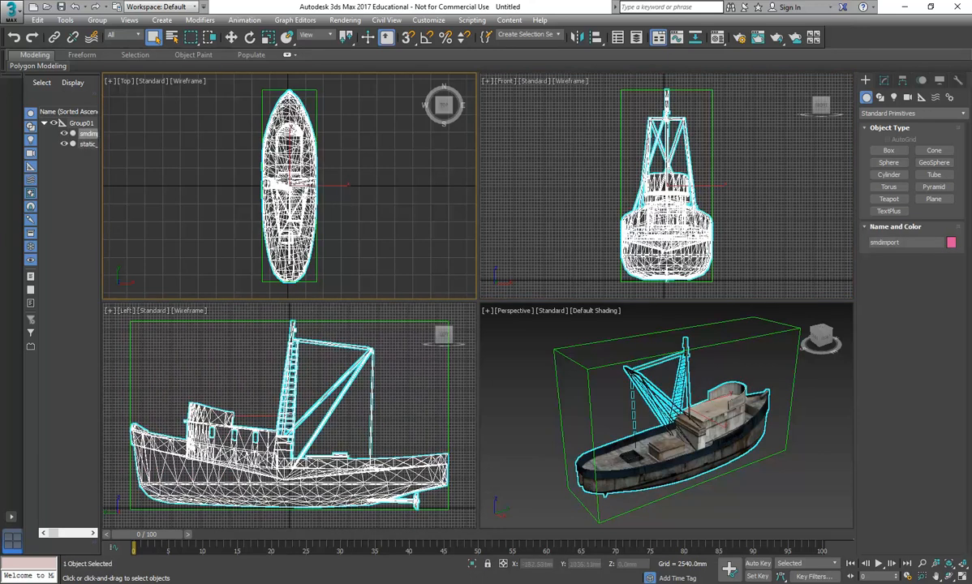
pyautogui.rightClick(283, 174)
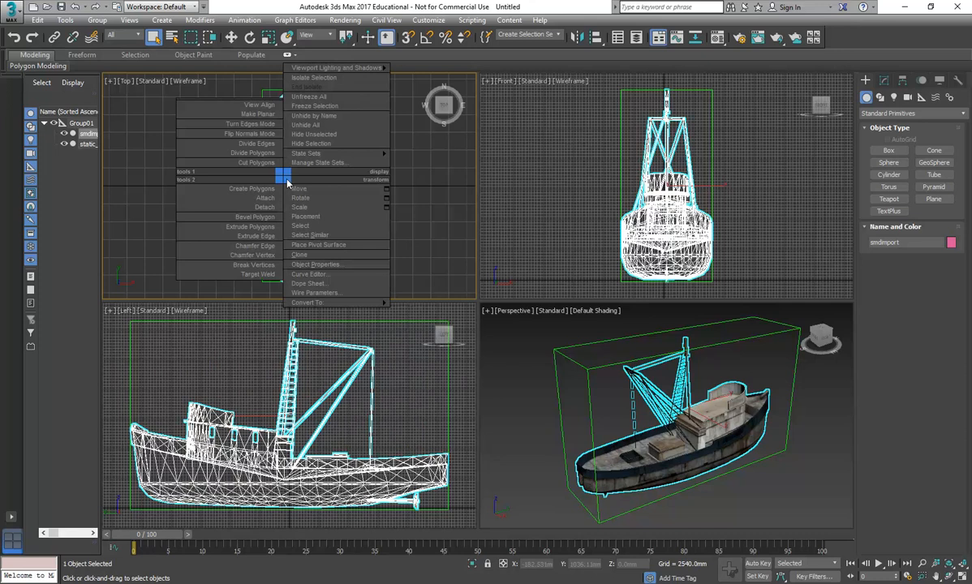
pyautogui.click(316, 264)
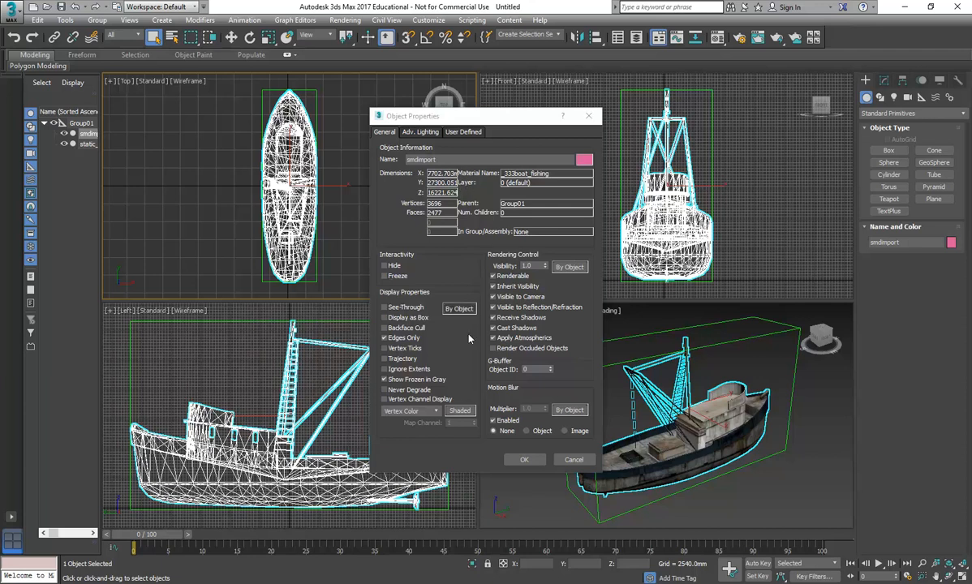
# - Close the Object Properties, deselect the boat and measure its overall length from bow to stern in the Top viewport
pyautogui.click(523, 460)
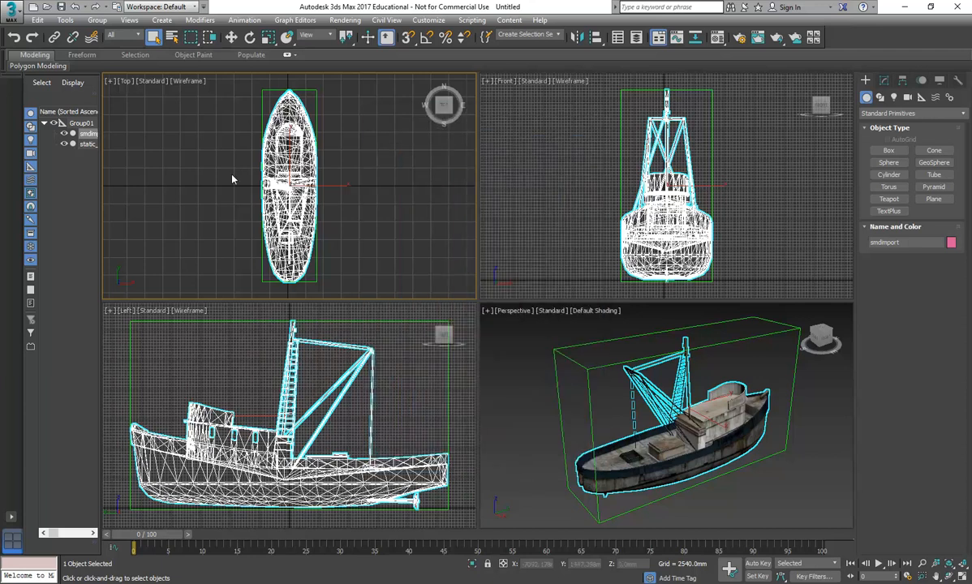
pyautogui.click(233, 103)
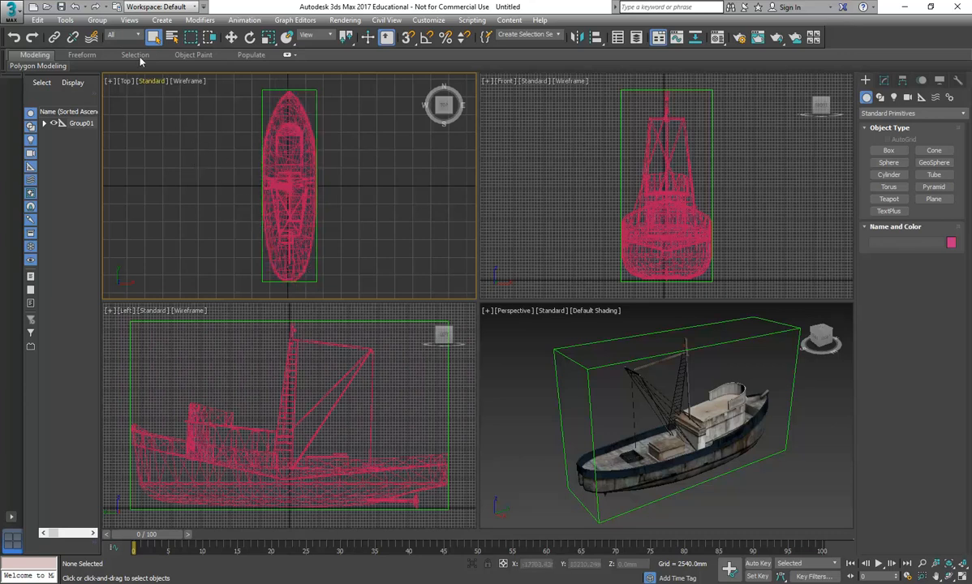
pyautogui.click(67, 22)
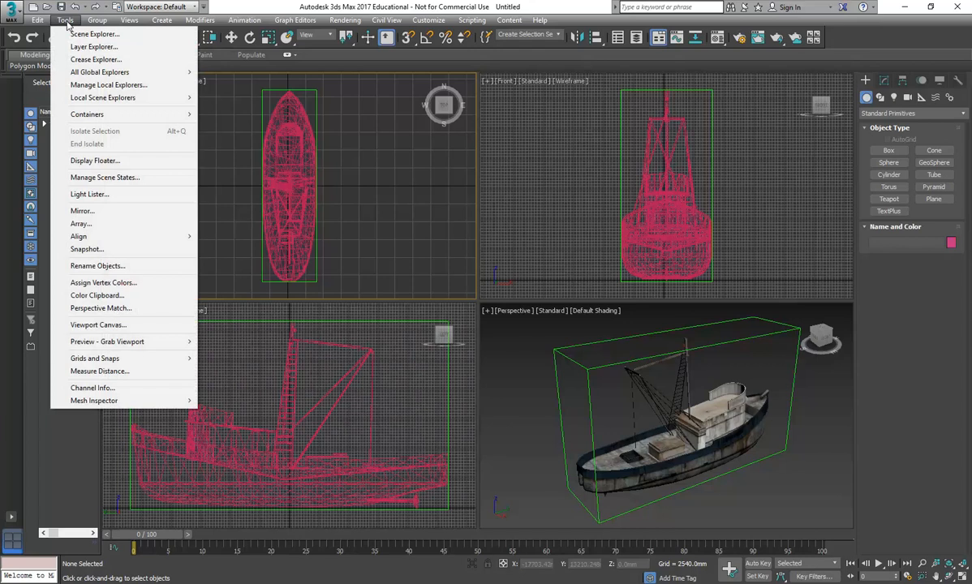
pyautogui.click(116, 374)
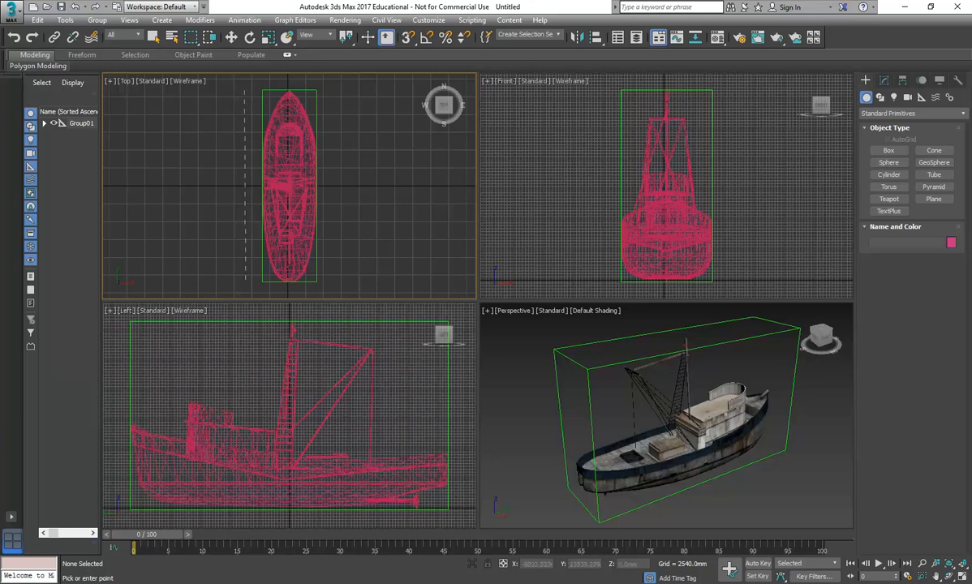
pyautogui.click(246, 93)
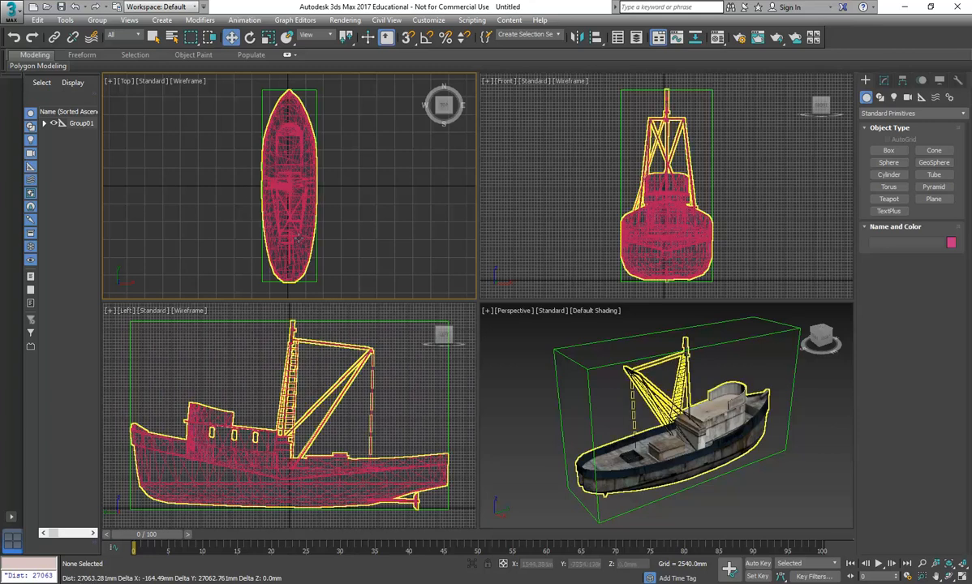
# - Examine the cabin details in the Top and Perspective viewports and get close to one of its side windows in the Left viewport
pyautogui.scroll(10, 252, 175)
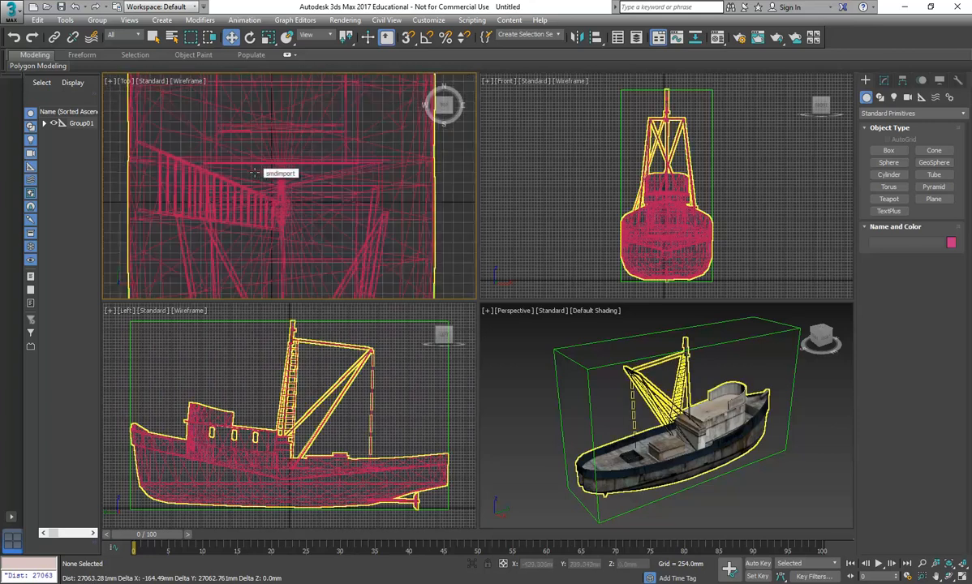
pyautogui.moveTo(257, 182); pyautogui.dragTo(307, 239, button='middle')
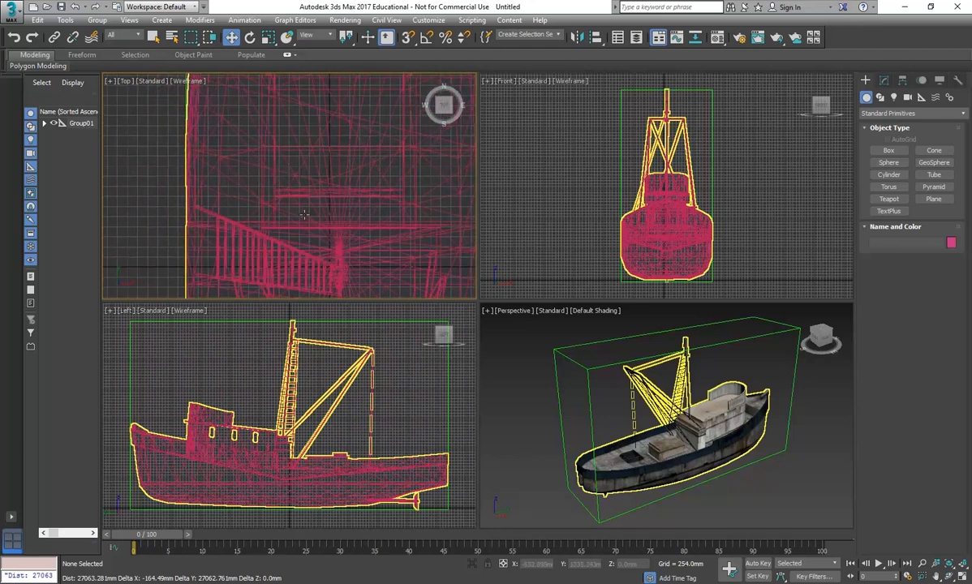
pyautogui.scroll(5, 293, 192)
pyautogui.moveTo(276, 195); pyautogui.dragTo(233, 181, button='middle')
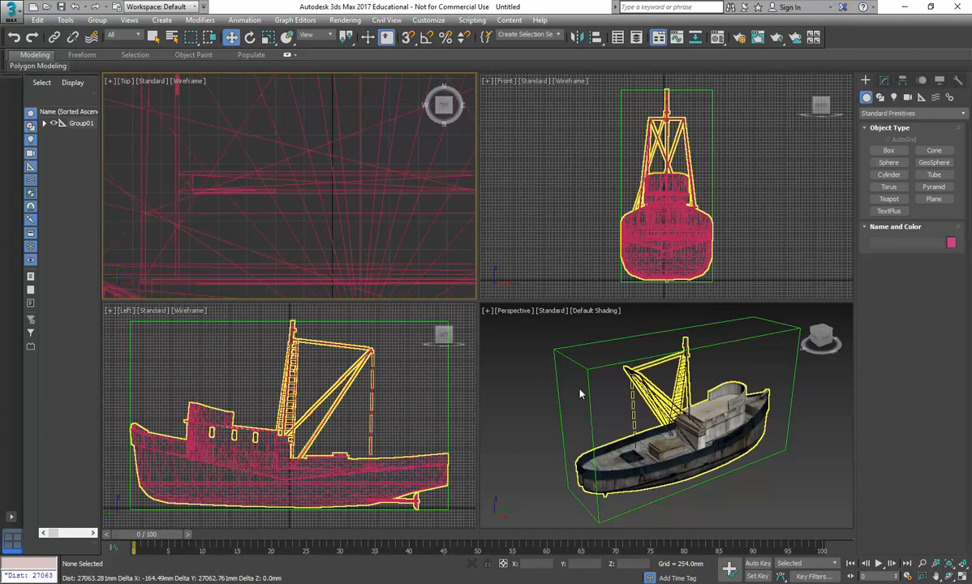
pyautogui.moveTo(568, 389); pyautogui.dragTo(527, 354, button='middle')
pyautogui.keyDown('alt'); pyautogui.moveTo(640, 408); pyautogui.dragTo(737, 428); pyautogui.keyUp('alt')
pyautogui.keyDown('alt'); pyautogui.moveTo(737, 429); pyautogui.dragTo(781, 413, button='middle'); pyautogui.keyUp('alt')
pyautogui.scroll(4, 637, 398)
pyautogui.scroll(10, 641, 390)
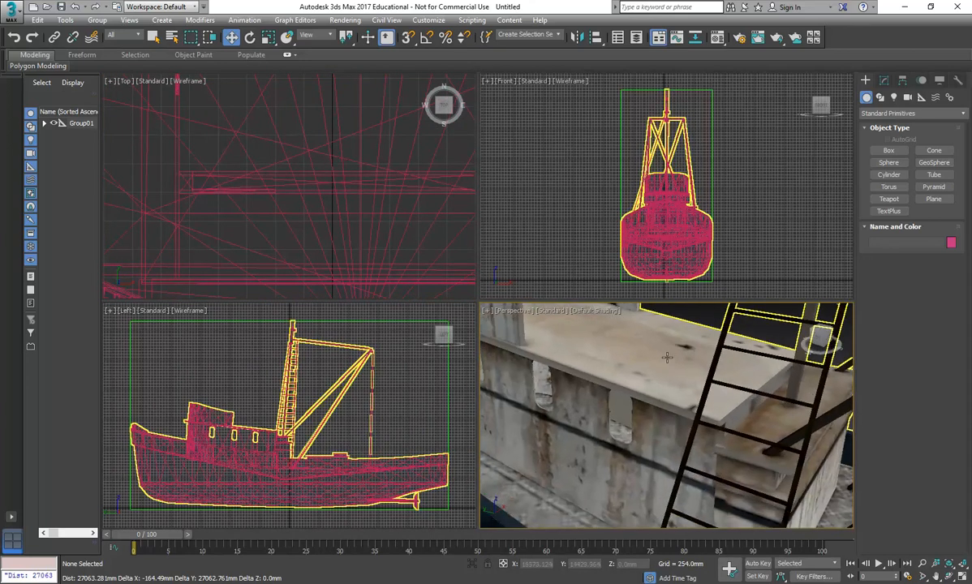
pyautogui.keyDown('alt'); pyautogui.moveTo(640, 391); pyautogui.dragTo(605, 410, button='middle'); pyautogui.keyUp('alt')
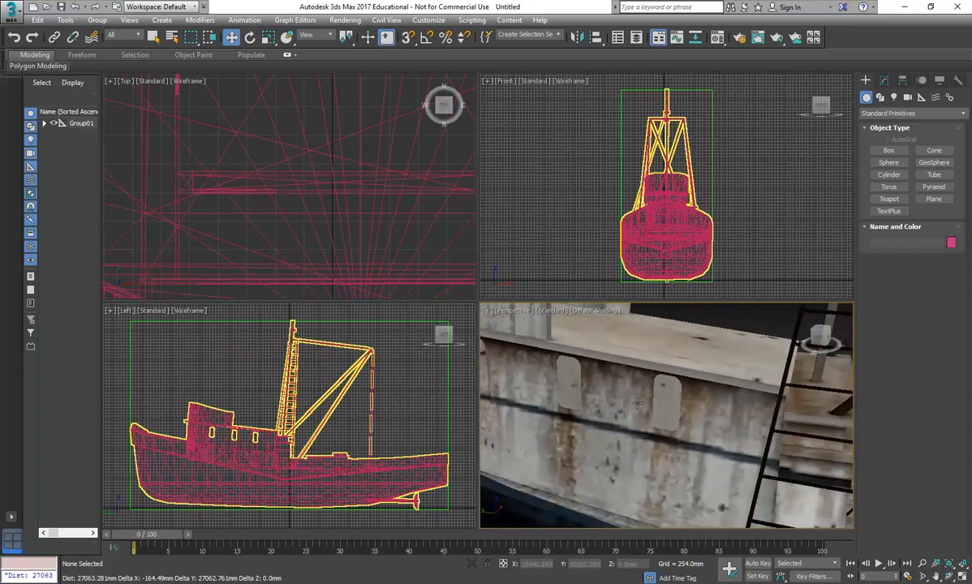
pyautogui.scroll(1, 605, 410)
pyautogui.scroll(8, 195, 433)
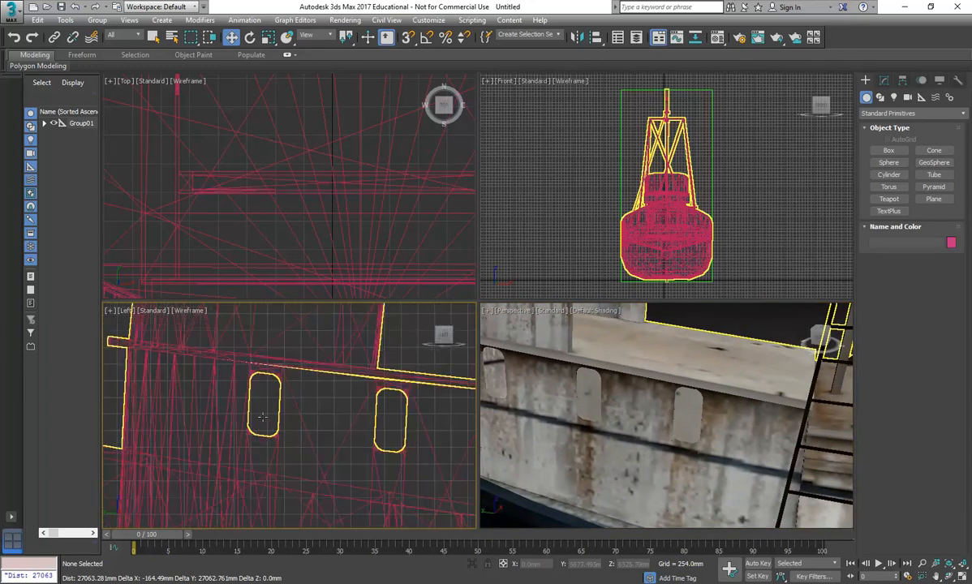
pyautogui.moveTo(232, 445); pyautogui.dragTo(252, 435, button='middle')
pyautogui.scroll(2, 252, 435)
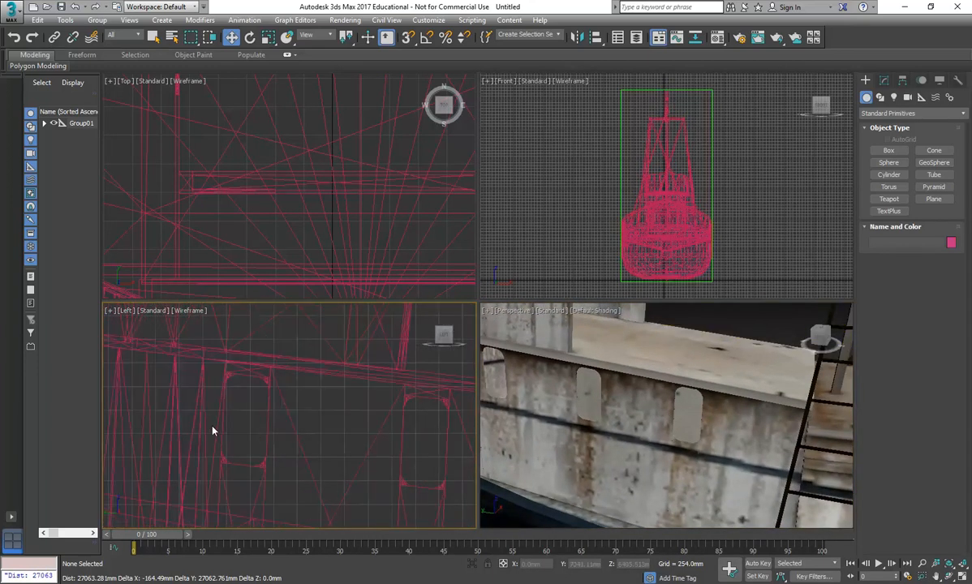
pyautogui.scroll(3, 226, 415)
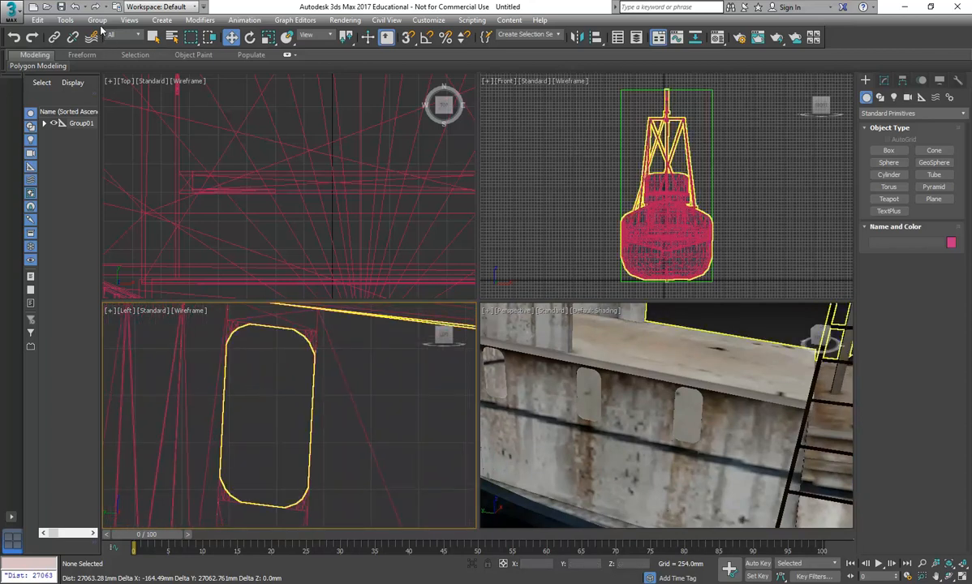
# - Measure the height of the cabin window in the Left viewport
pyautogui.click(65, 19)
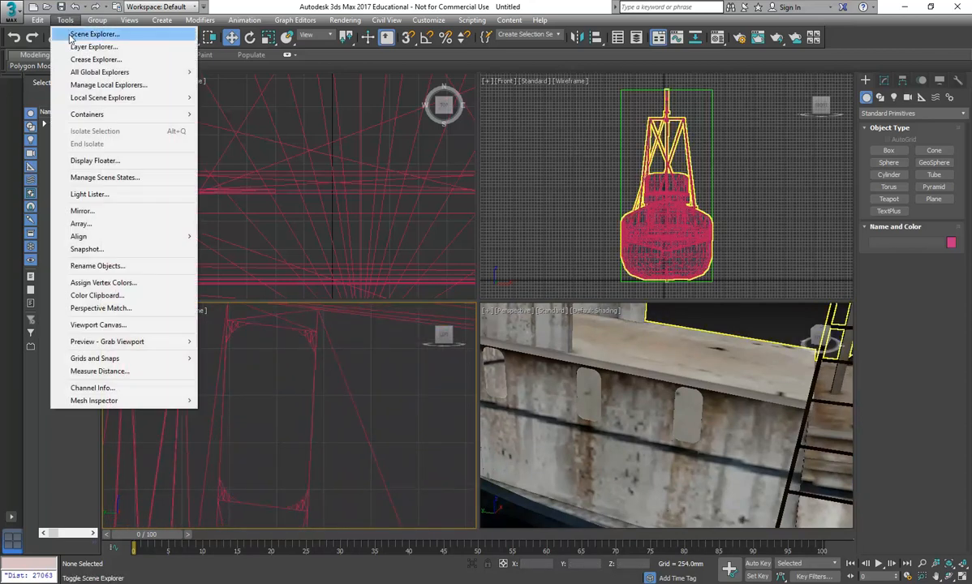
pyautogui.click(107, 371)
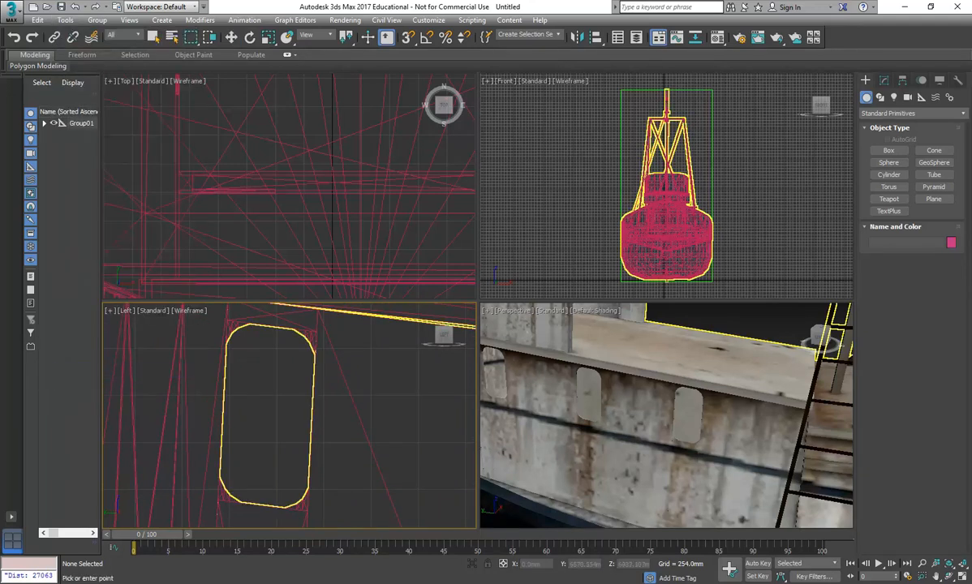
pyautogui.click(283, 507)
pyautogui.click(291, 329)
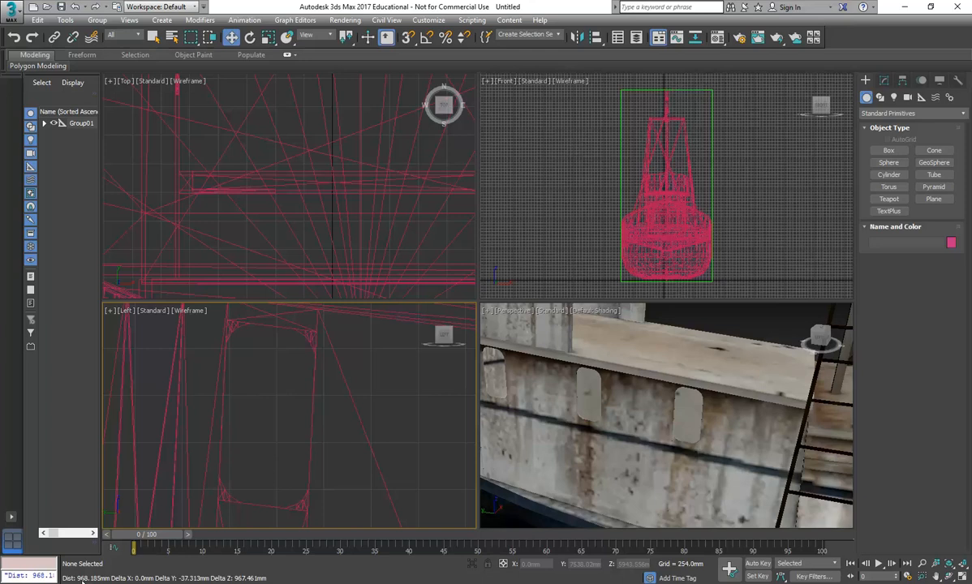
# - Select the boat mesh, frame it in the Top viewport and activate Select and Uniform Scale
pyautogui.click(215, 194)
pyautogui.press('z')
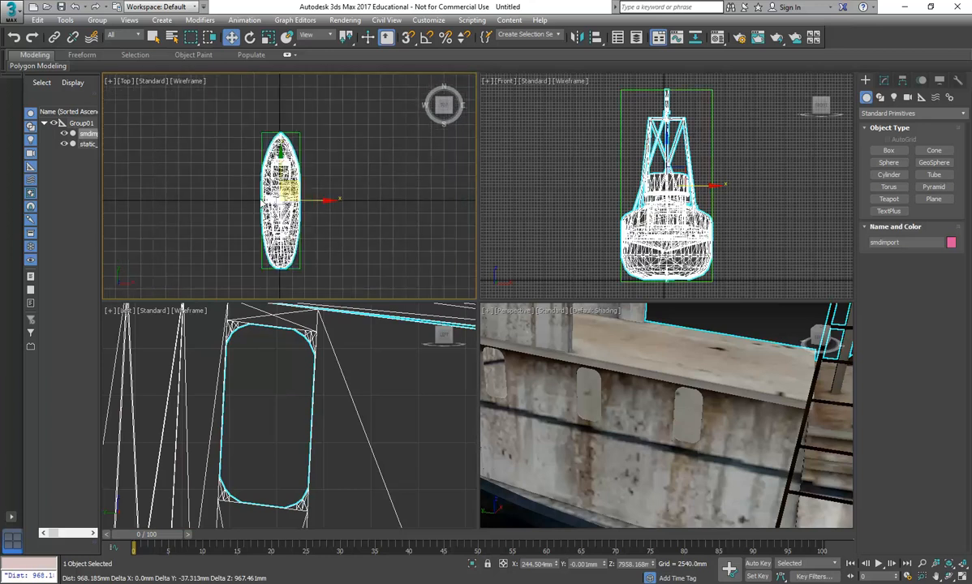
pyautogui.click(249, 37)
pyautogui.click(269, 38)
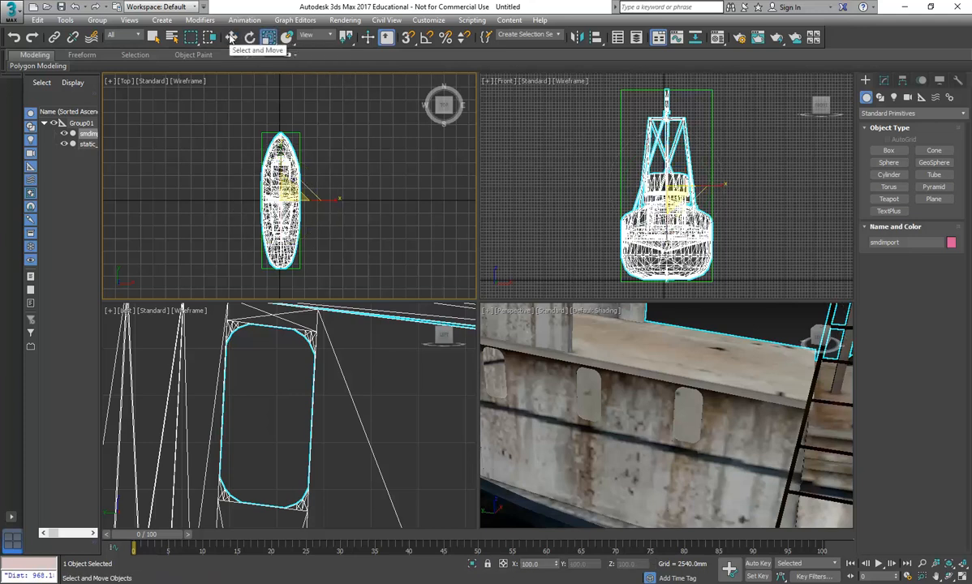
pyautogui.click(249, 37)
pyautogui.click(268, 37)
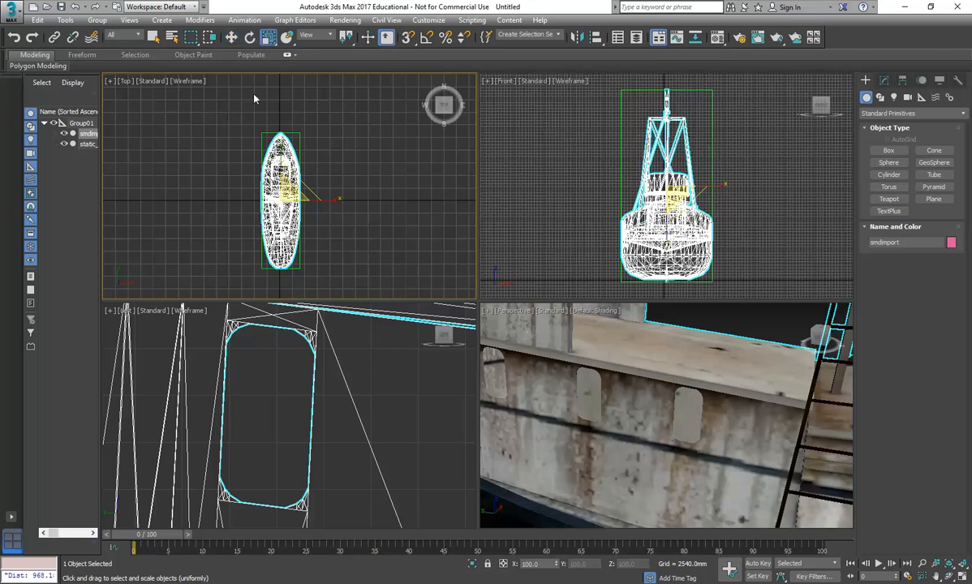
# - Bring the whole boat into view in the Perspective viewport and maximize that viewport
pyautogui.scroll(-8, 575, 396)
pyautogui.moveTo(580, 399); pyautogui.dragTo(646, 439, button='middle')
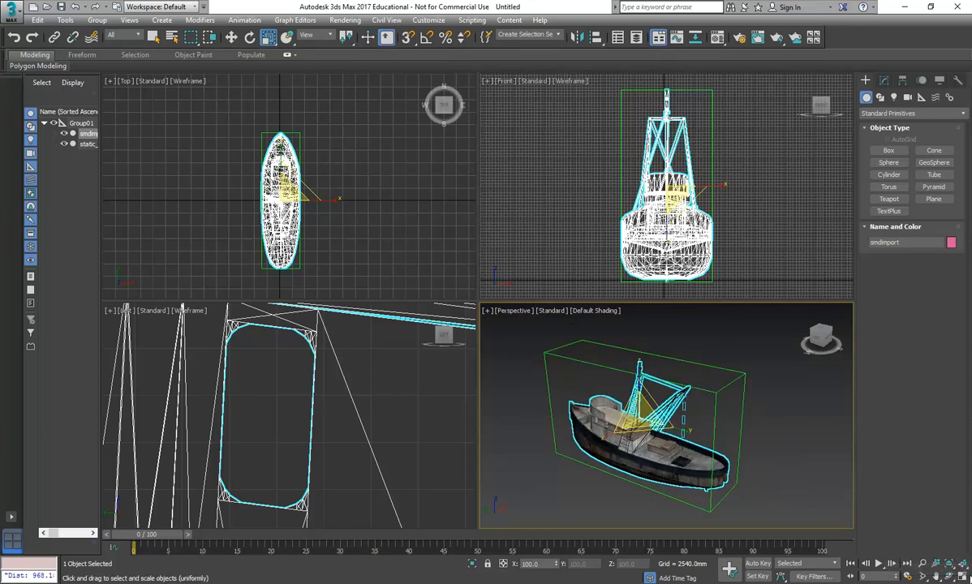
pyautogui.click(962, 574)
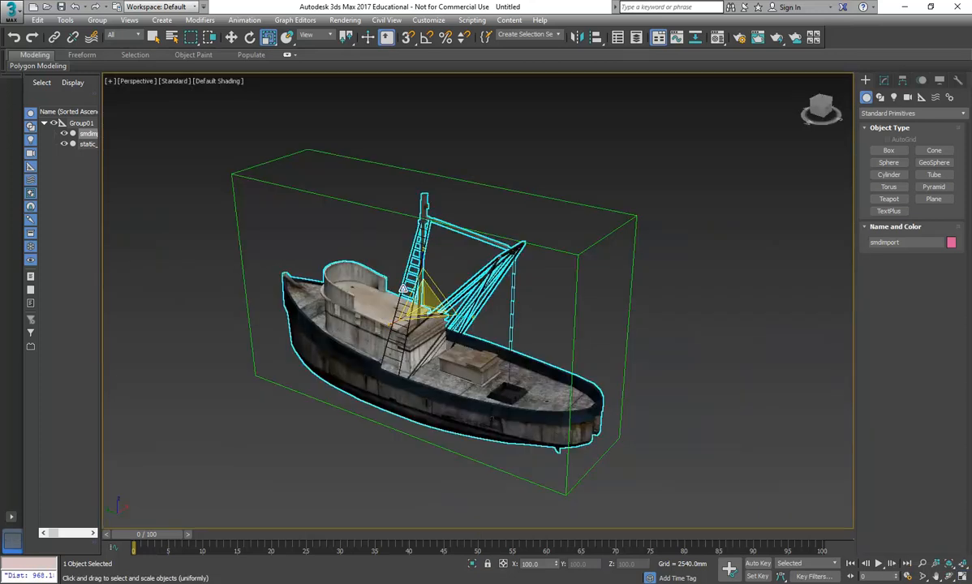
pyautogui.scroll(3, 405, 308)
pyautogui.scroll(-3, 406, 309)
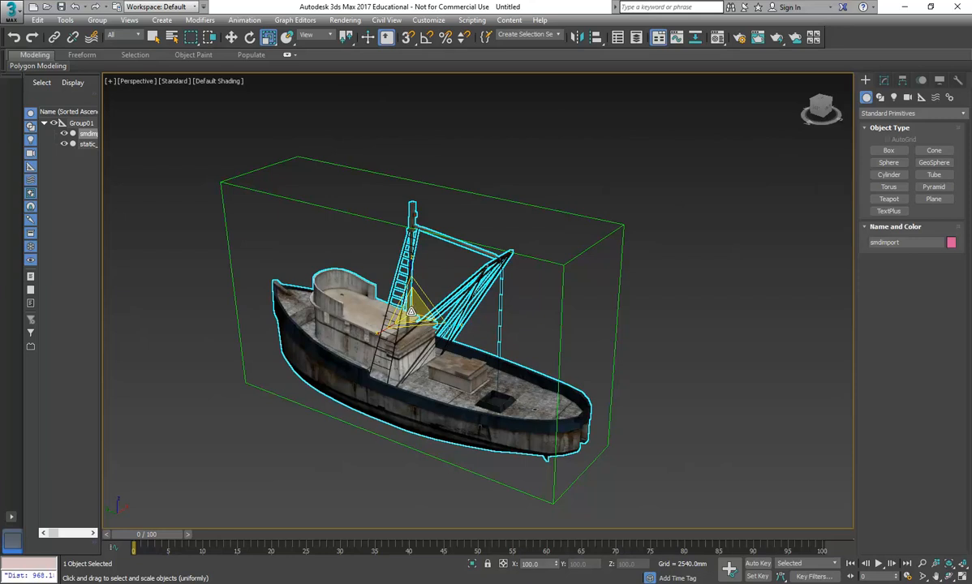
# - Try scaling the boat uniformly to about 142% and in the YZ plane to about 170%, undoing each change
pyautogui.moveTo(412, 310); pyautogui.dragTo(412, 288)
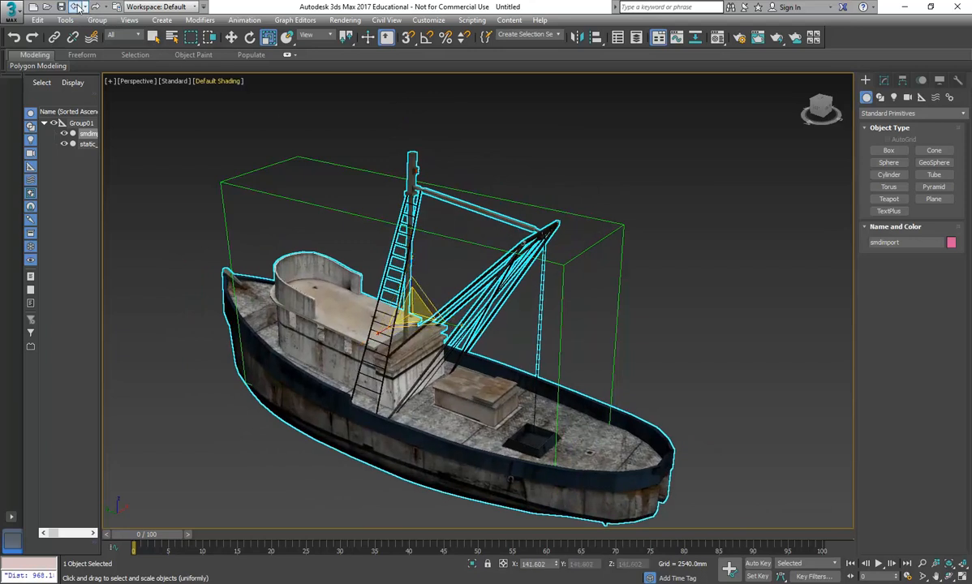
pyautogui.hotkey('ctrl', 'z')
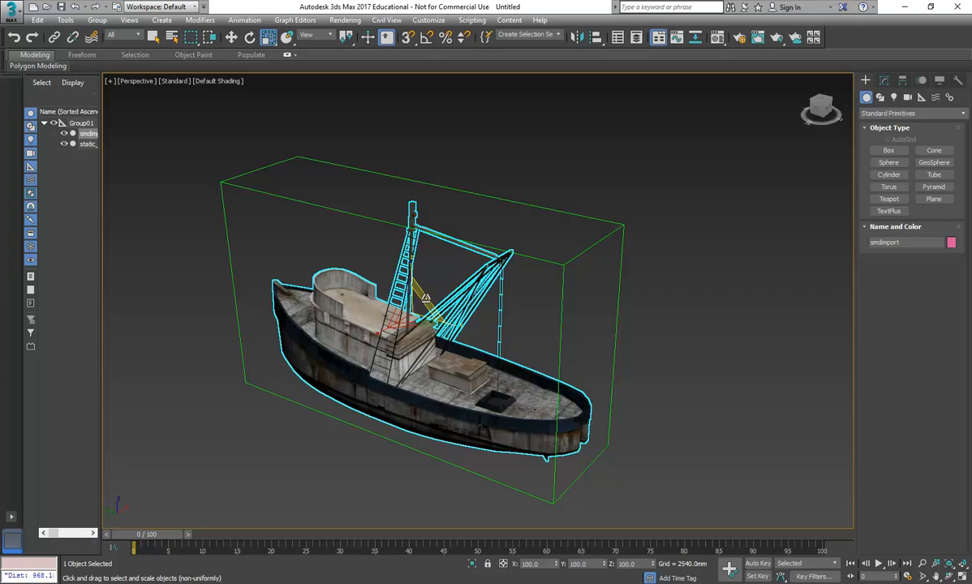
pyautogui.moveTo(425, 298); pyautogui.dragTo(458, 359)
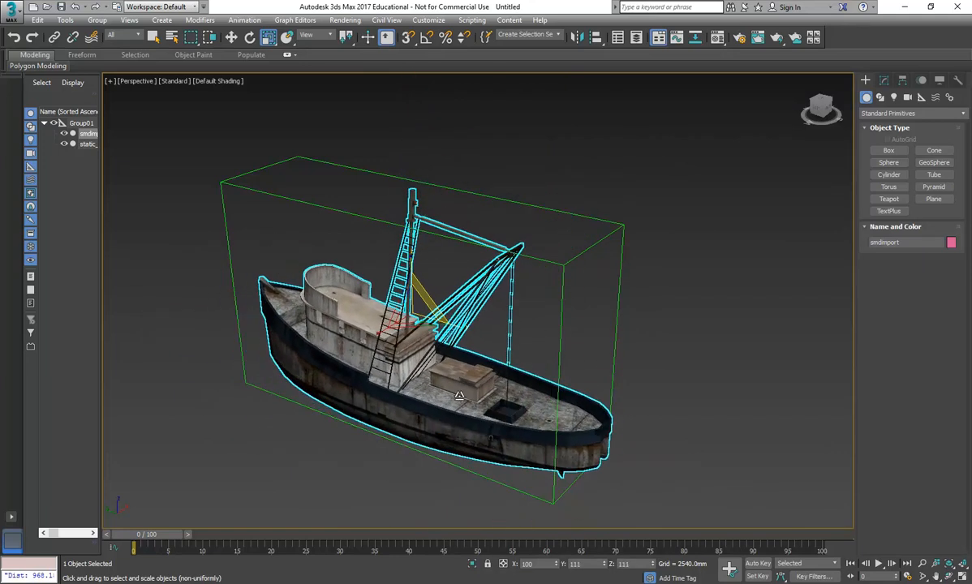
pyautogui.moveTo(458, 437); pyautogui.dragTo(463, 297)
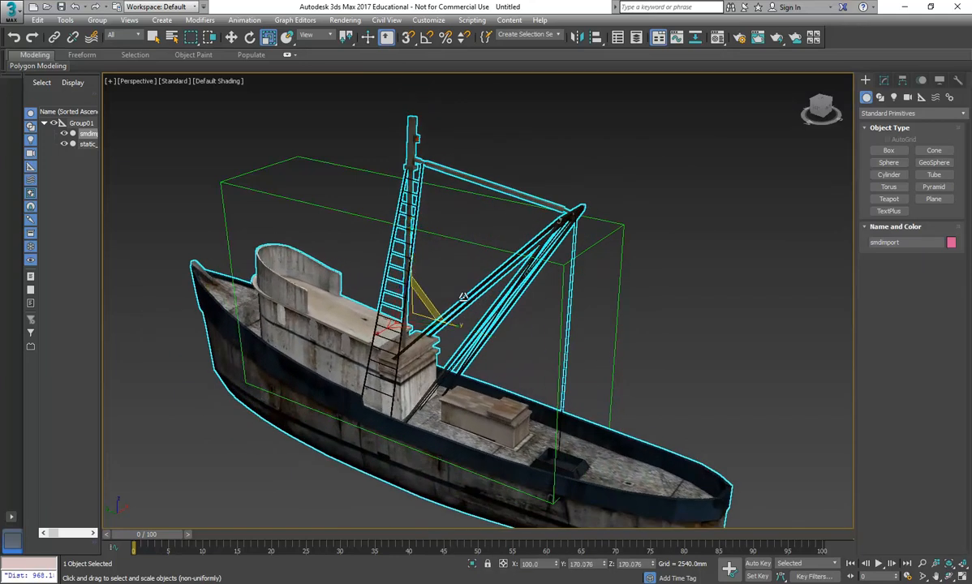
pyautogui.click(74, 7)
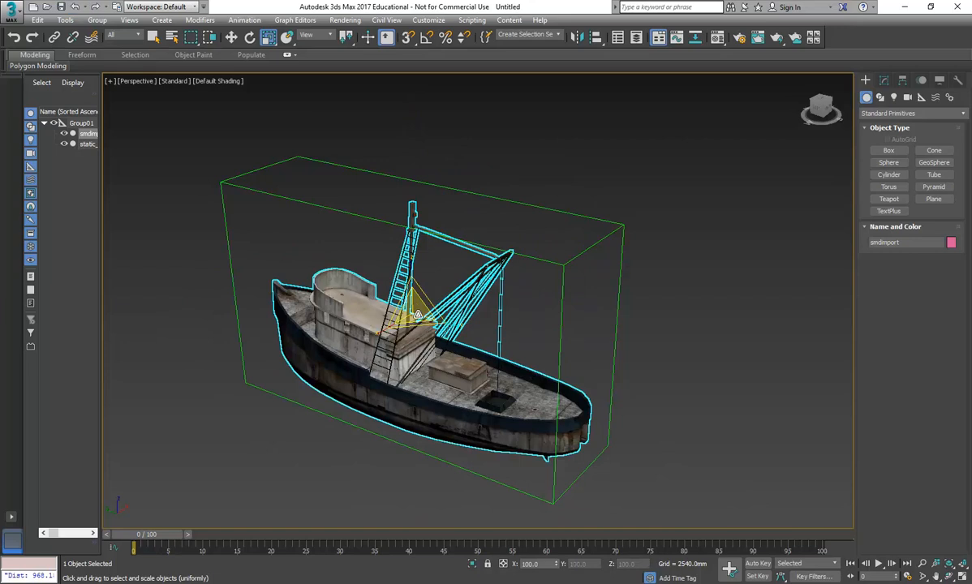
# - Try scaling the boat in the XZ plane and in the XY plane to about 203%, undoing each change
pyautogui.moveTo(400, 307); pyautogui.dragTo(396, 268)
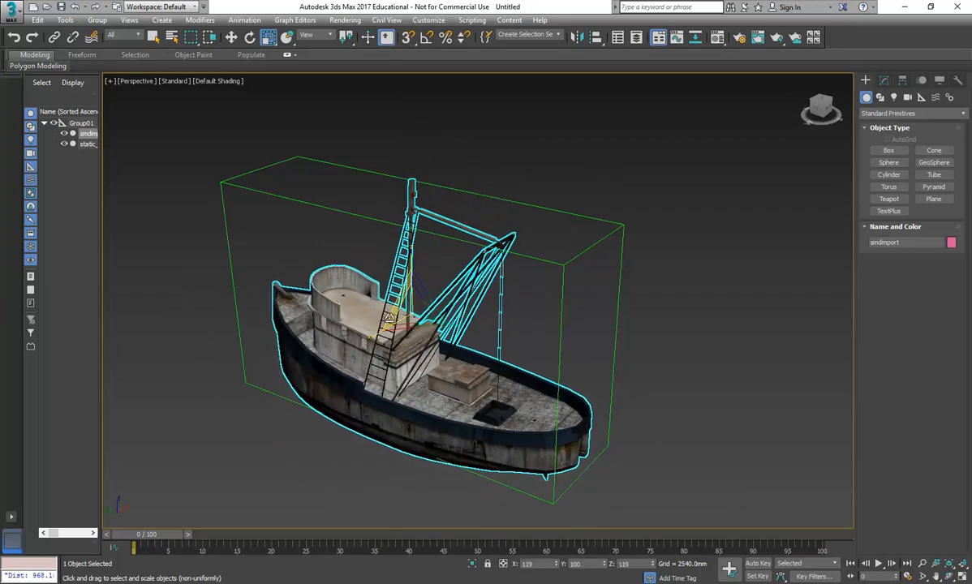
pyautogui.moveTo(389, 320); pyautogui.dragTo(365, 281)
pyautogui.click(74, 7)
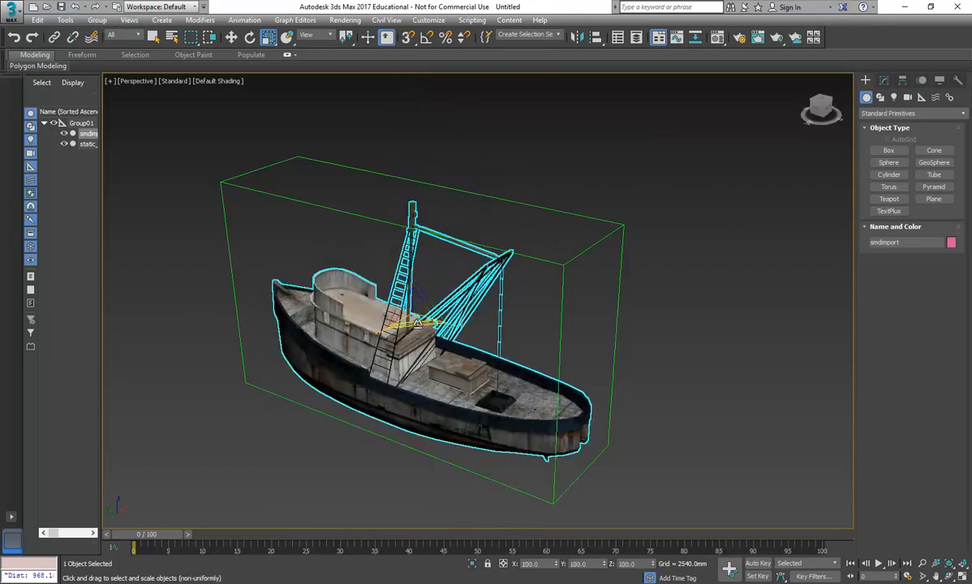
pyautogui.moveTo(417, 323); pyautogui.dragTo(436, 353)
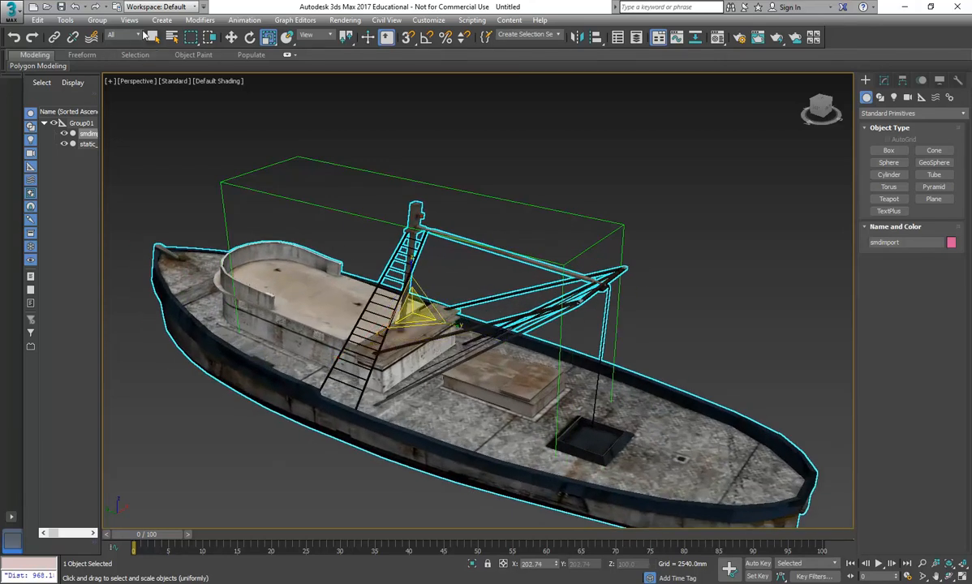
pyautogui.click(74, 7)
pyautogui.press('r')
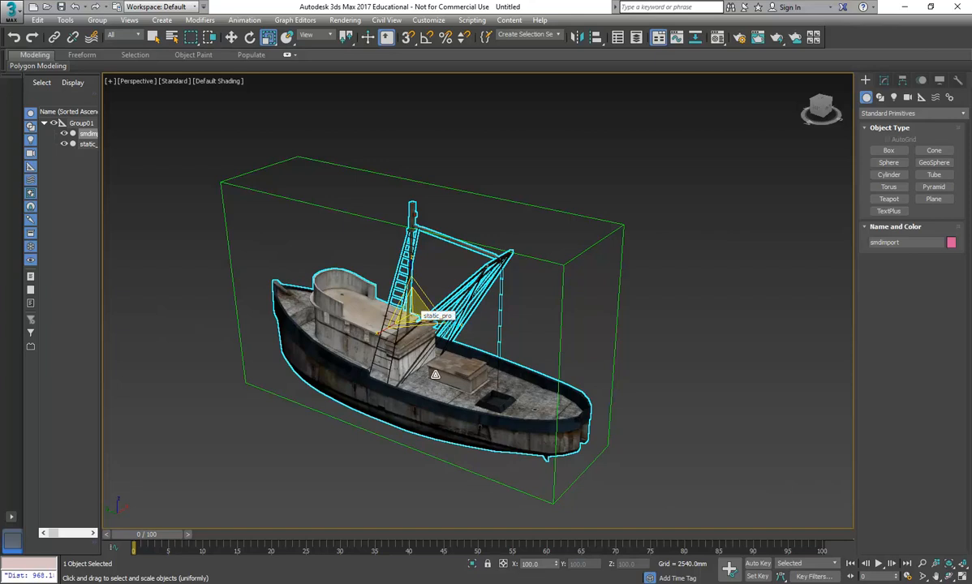
# - Try scaling the boat along the X, Y and Z axes one at a time, undoing each change
pyautogui.moveTo(392, 350); pyautogui.dragTo(354, 362)
pyautogui.click(75, 8)
pyautogui.moveTo(453, 324)
pyautogui.mouseDown()
pyautogui.moveTo(456, 302)
pyautogui.moveTo(444, 323)
pyautogui.moveTo(431, 318)
pyautogui.moveTo(490, 325)
pyautogui.moveTo(436, 322)
pyautogui.mouseUp()
pyautogui.click(75, 7)
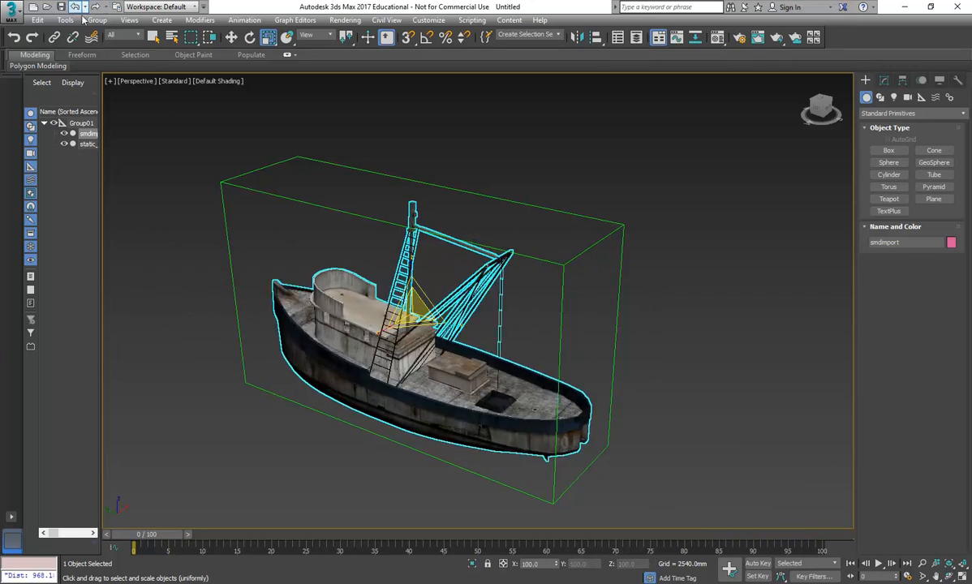
pyautogui.moveTo(413, 257)
pyautogui.mouseDown()
pyautogui.moveTo(415, 229)
pyautogui.moveTo(415, 276)
pyautogui.moveTo(414, 227)
pyautogui.moveTo(414, 280)
pyautogui.moveTo(409, 250)
pyautogui.moveTo(411, 272)
pyautogui.moveTo(409, 260)
pyautogui.mouseUp()
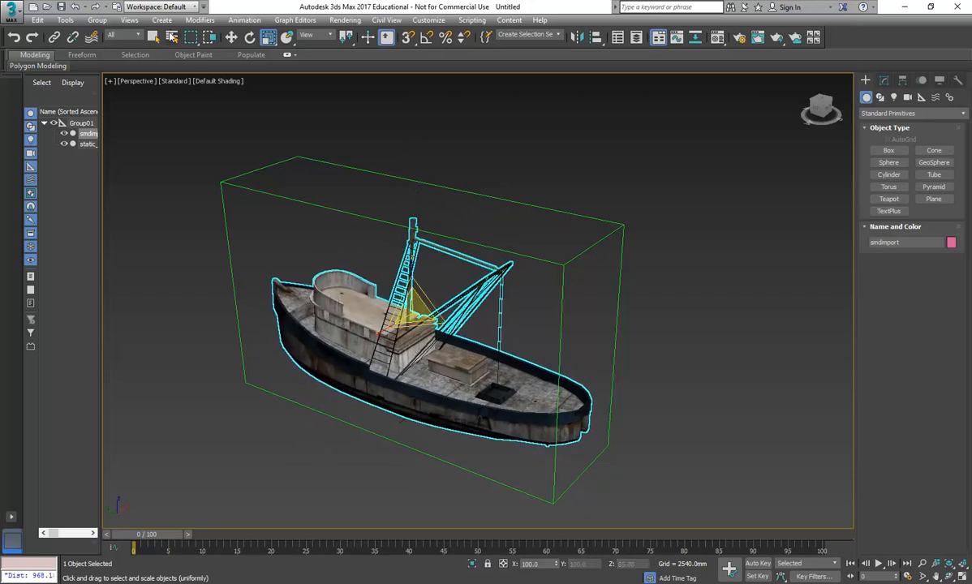
pyautogui.click(75, 6)
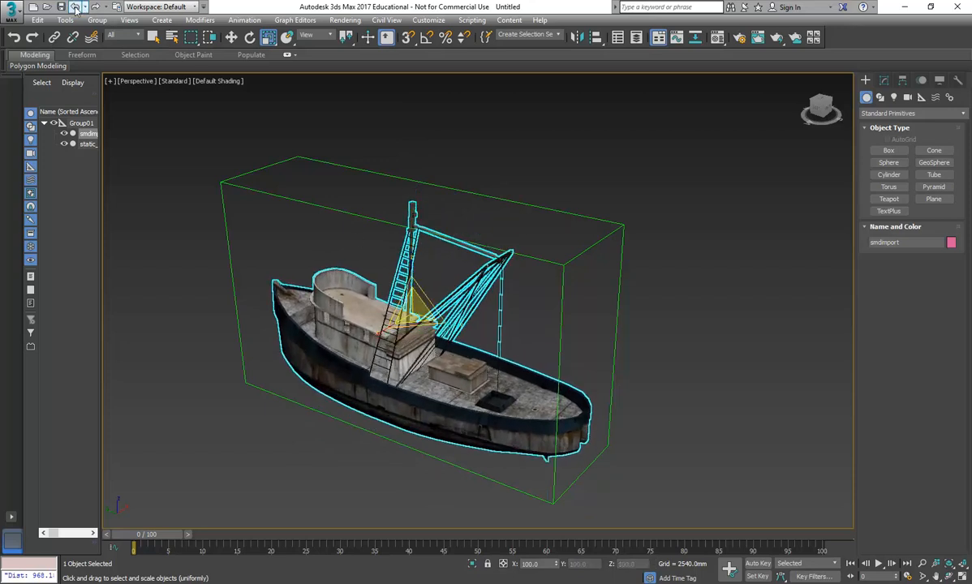
# - Try scaling the boat to a 150% world offset using exact transform entry, undo the scaling, and deselect the boat
pyautogui.rightClick(271, 40)
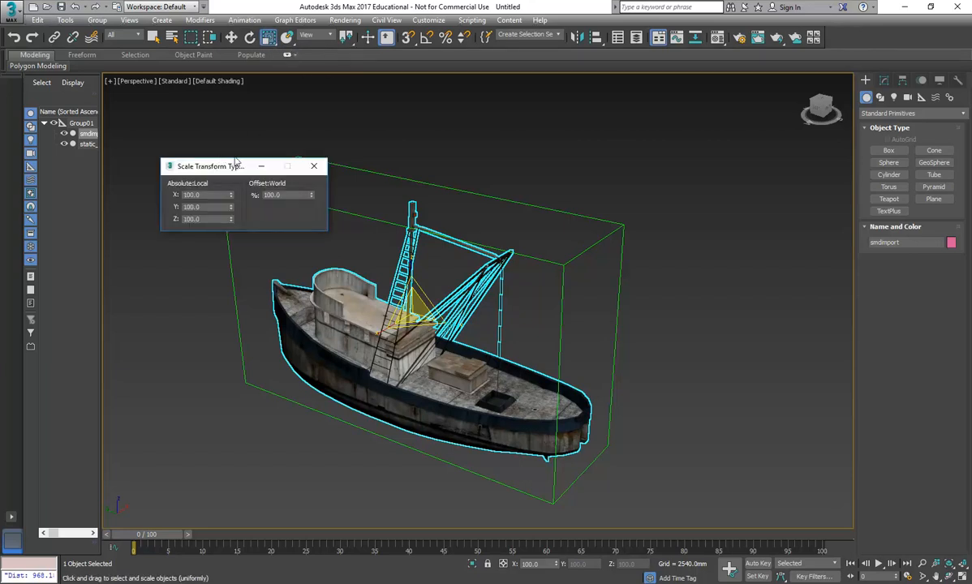
pyautogui.moveTo(235, 167); pyautogui.dragTo(224, 166)
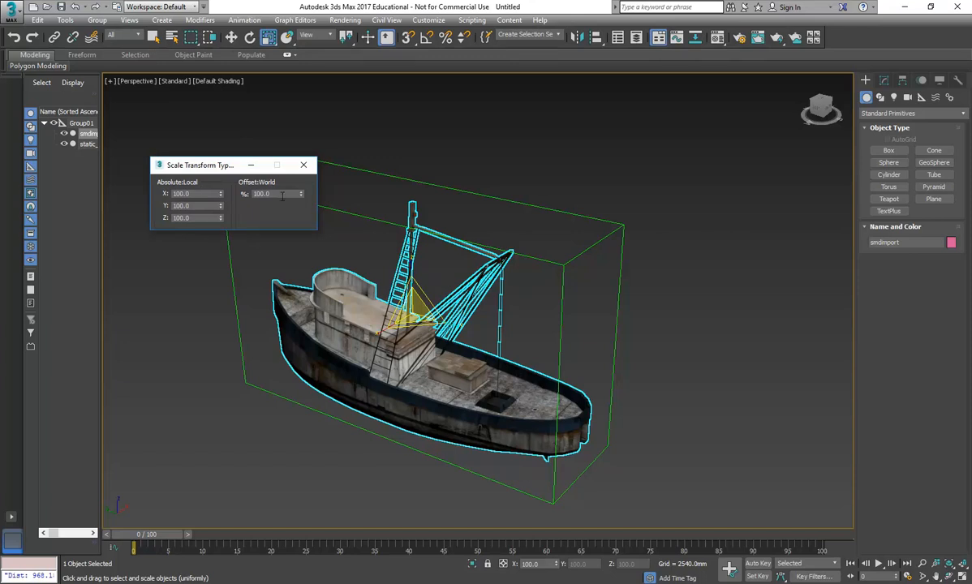
pyautogui.doubleClick(284, 194)
pyautogui.write('150')
pyautogui.press('Return')
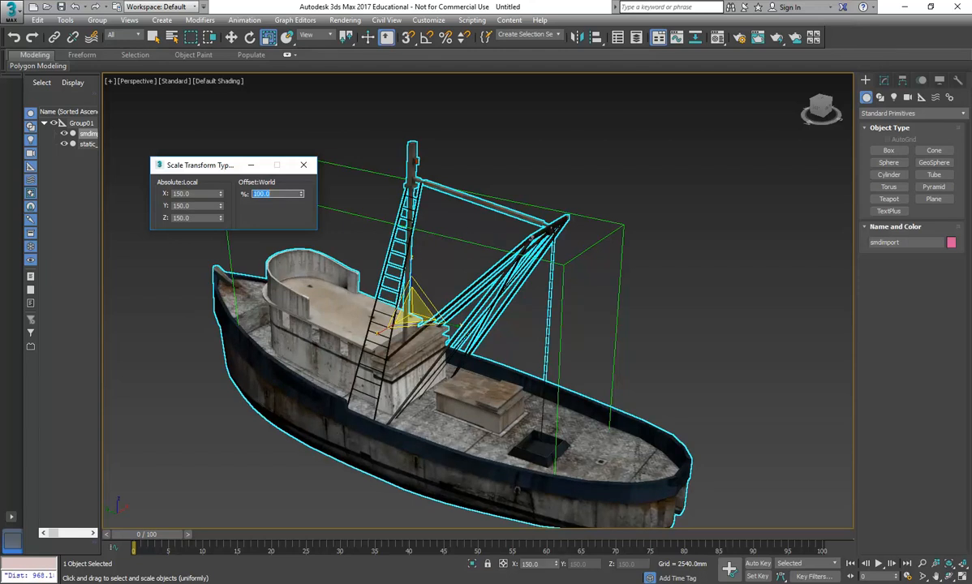
pyautogui.click(74, 6)
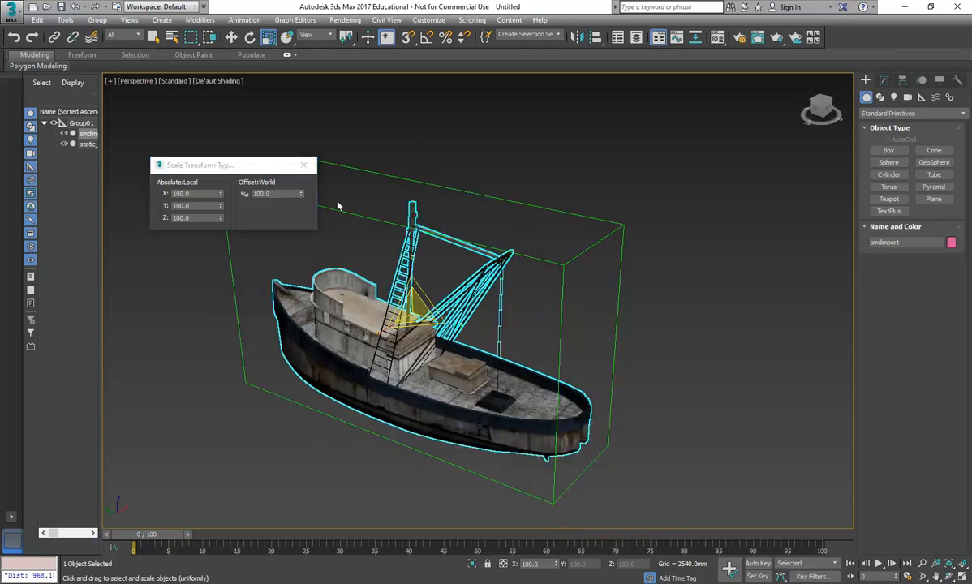
pyautogui.click(302, 167)
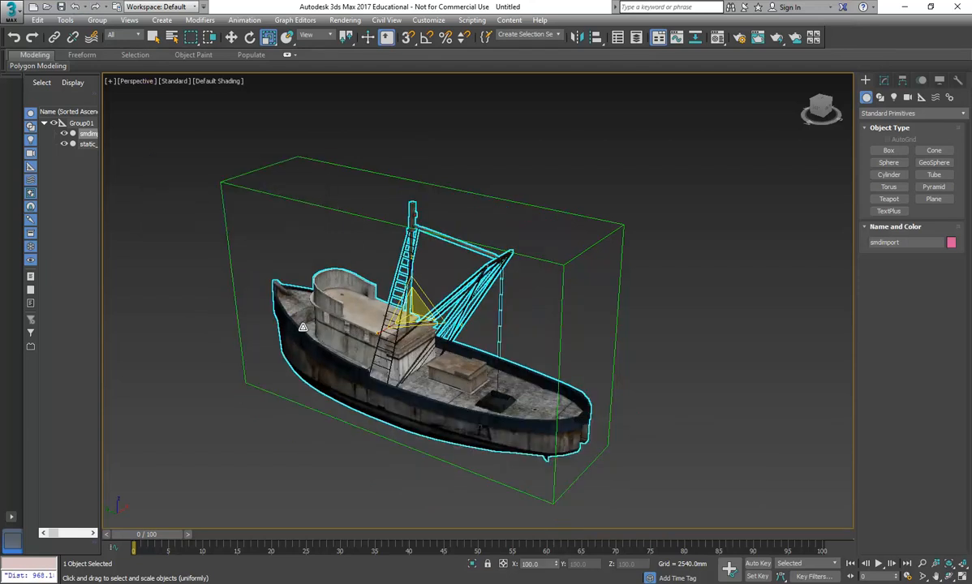
pyautogui.click(308, 463)
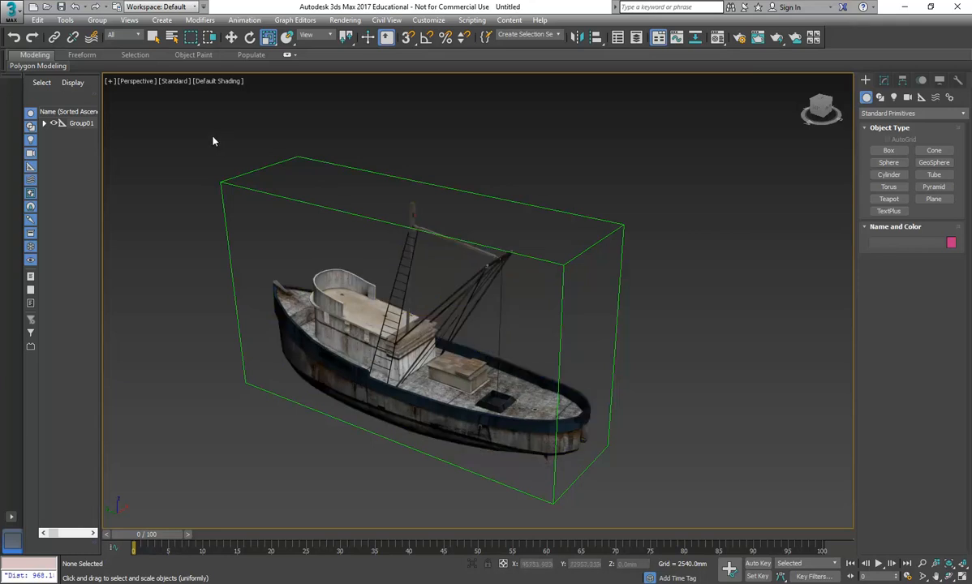
# - Save the scene as Tug-Boat in the 2017 > Spatial Modelling folder on the U: drive
pyautogui.click(12, 8)
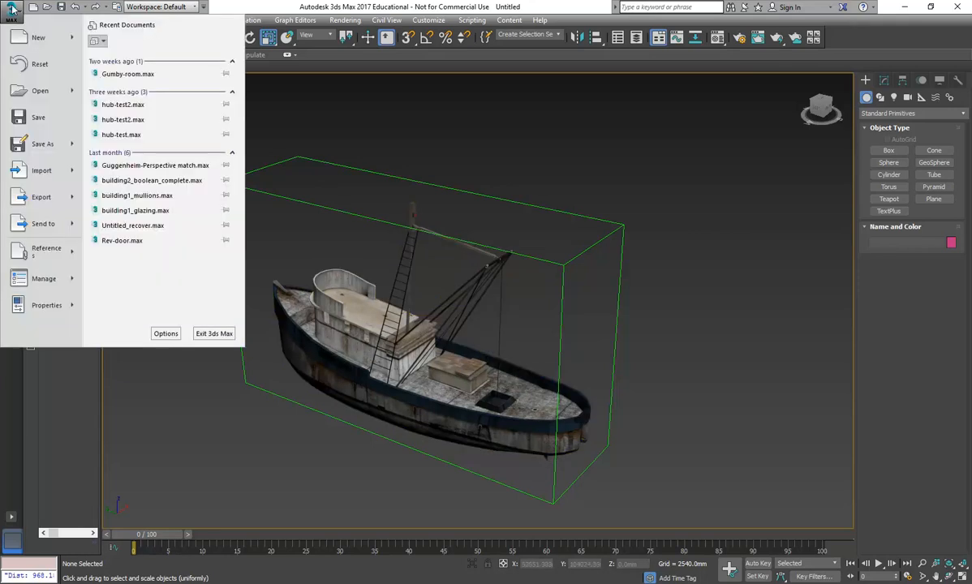
pyautogui.click(40, 145)
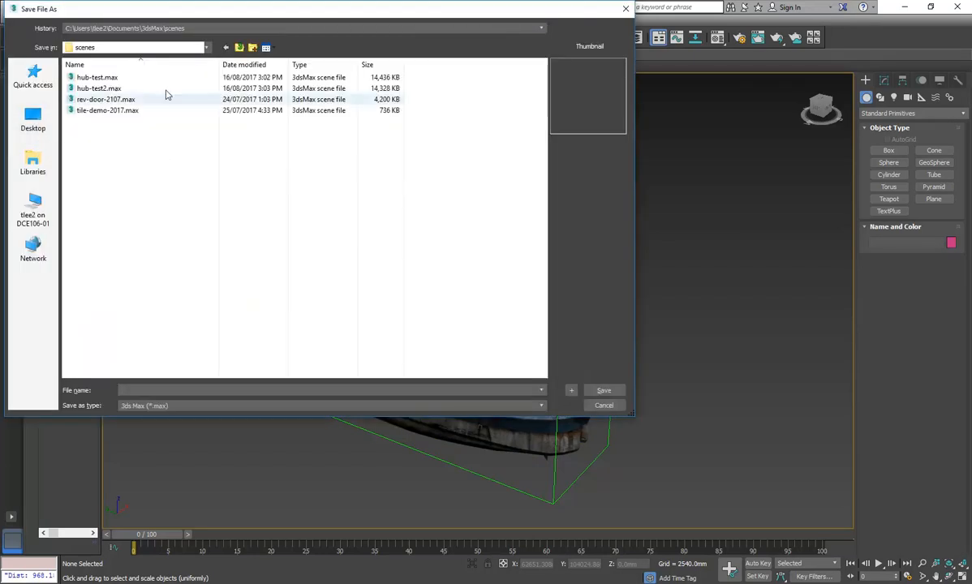
pyautogui.click(167, 50)
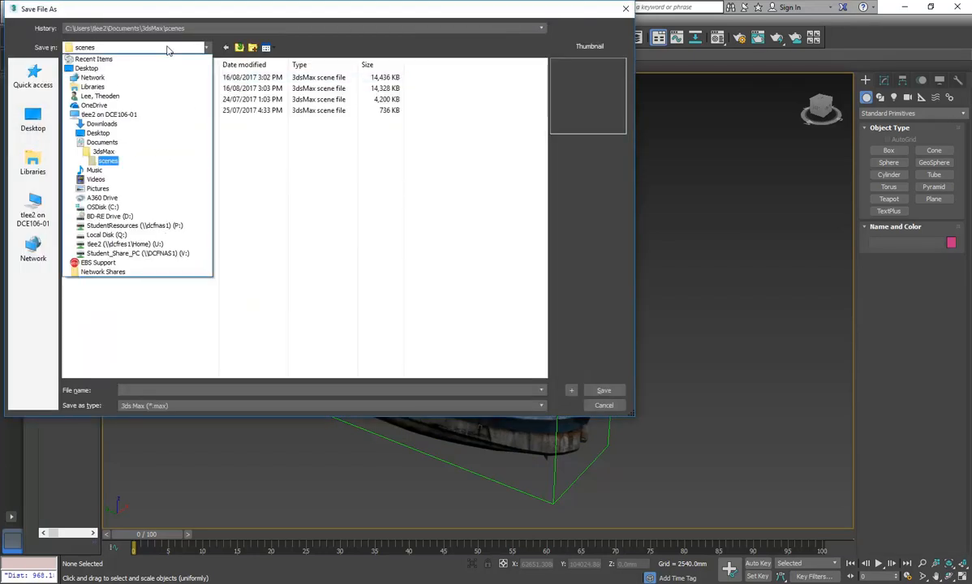
pyautogui.click(142, 245)
pyautogui.doubleClick(84, 176)
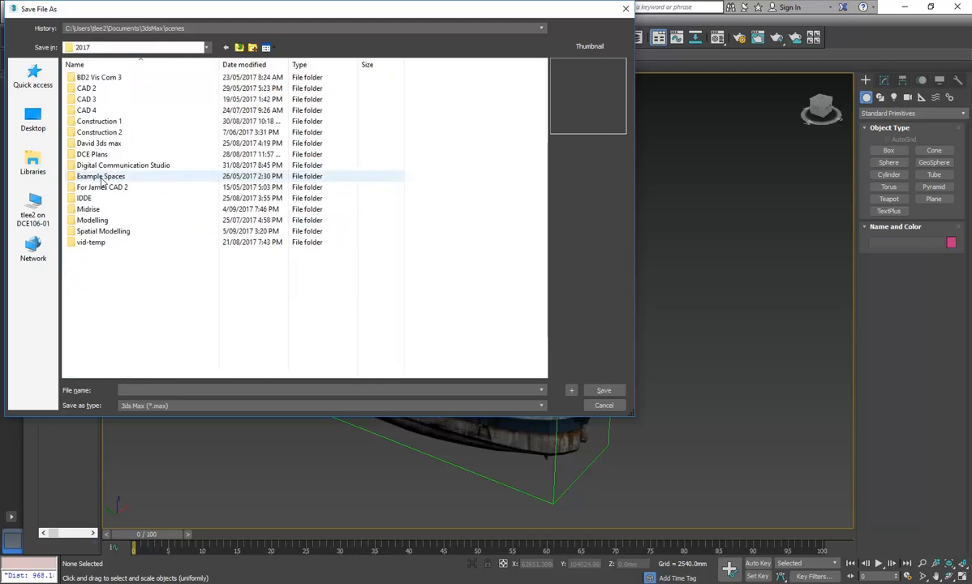
pyautogui.doubleClick(95, 232)
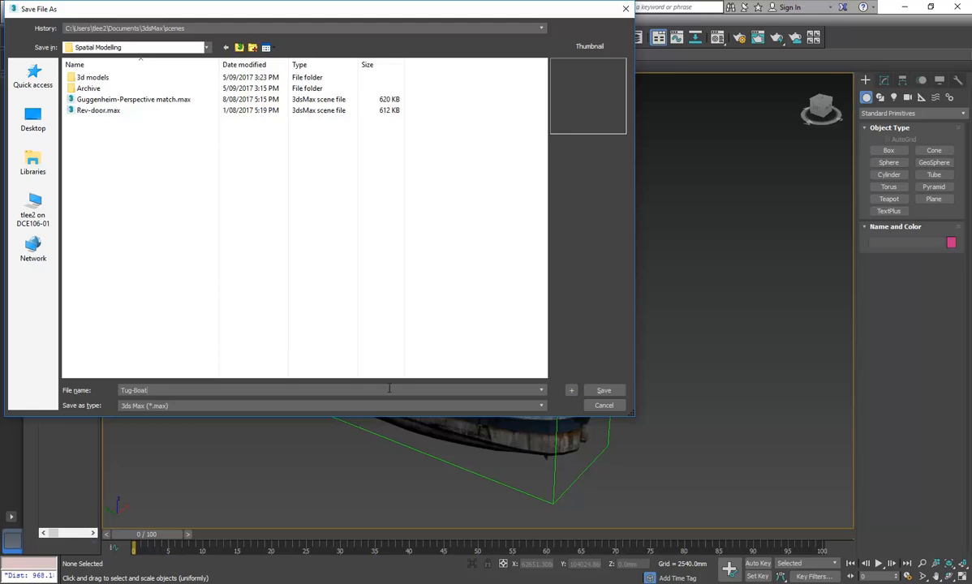
pyautogui.click(604, 390)
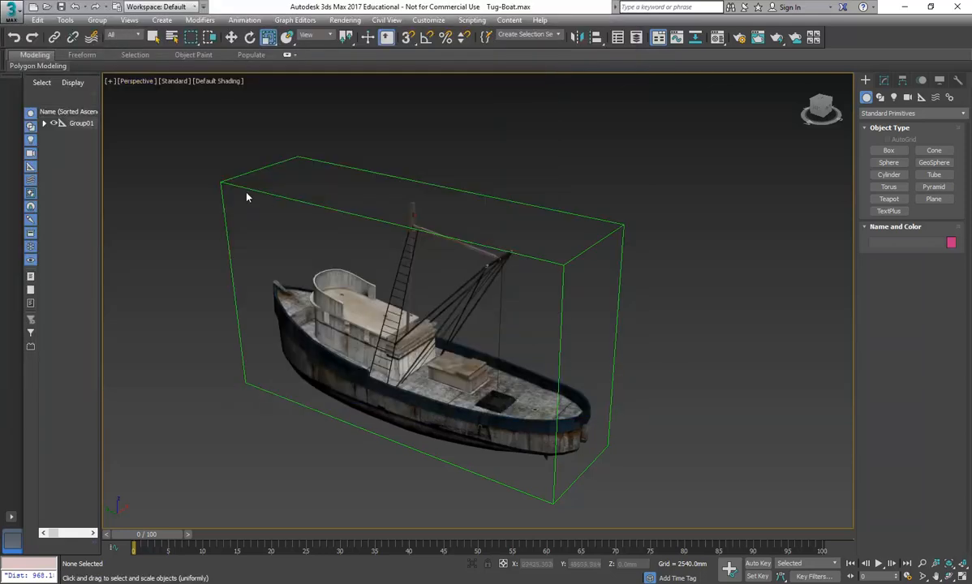
# - Export the entire scene to the 3dsMax export folder as an AutoCAD 2013 DWG named Tug-Boat
pyautogui.click(10, 10)
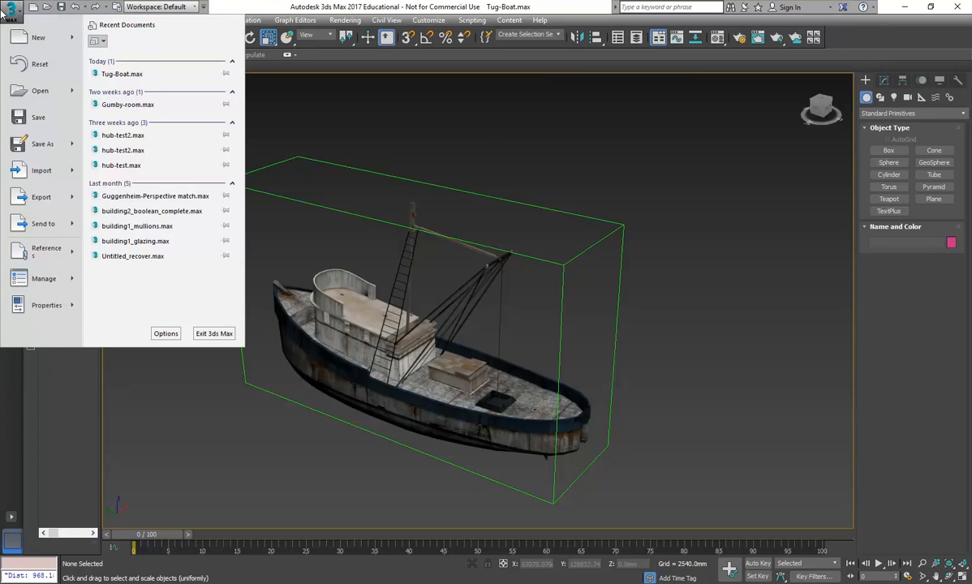
pyautogui.moveTo(45, 195)
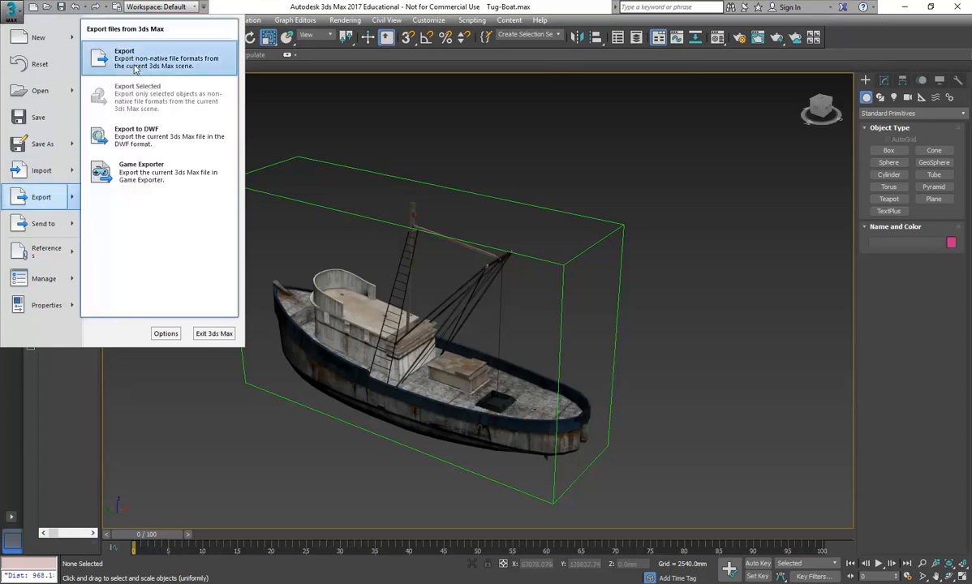
pyautogui.click(24, 199)
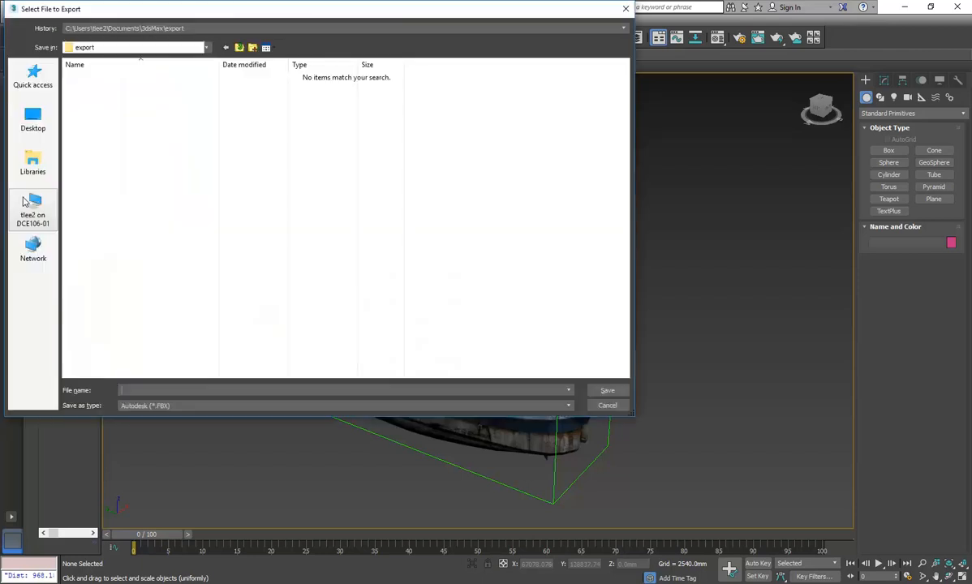
pyautogui.click(238, 406)
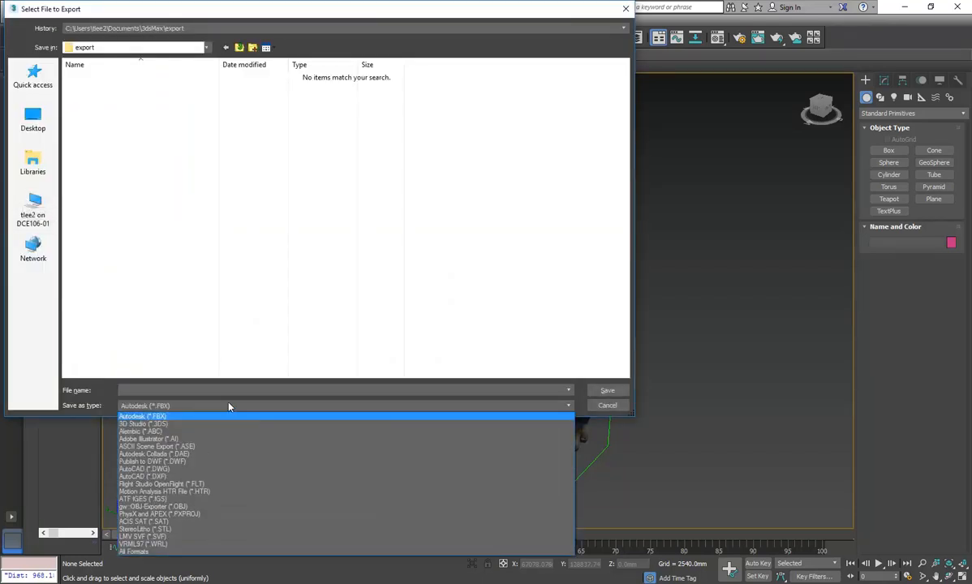
pyautogui.click(146, 470)
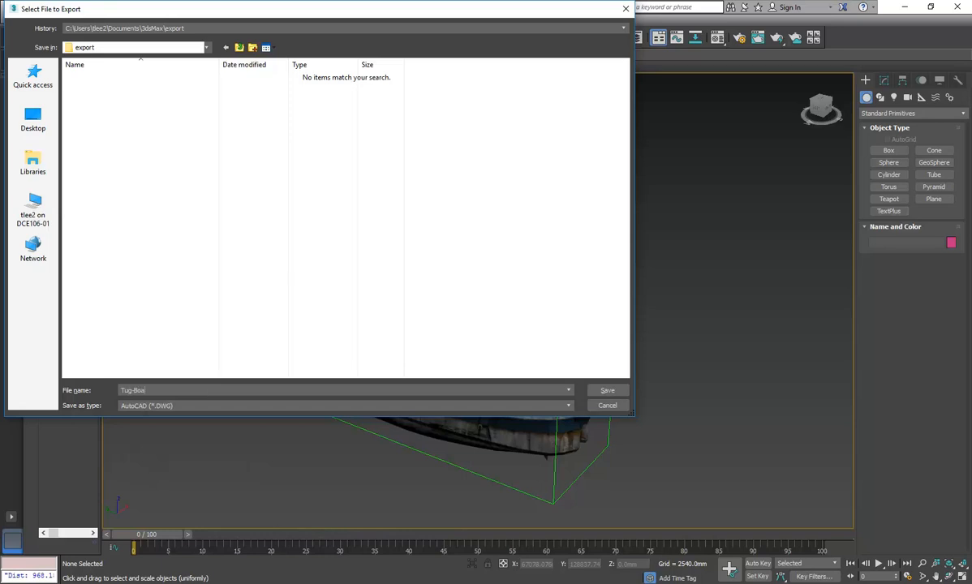
pyautogui.press('Return')
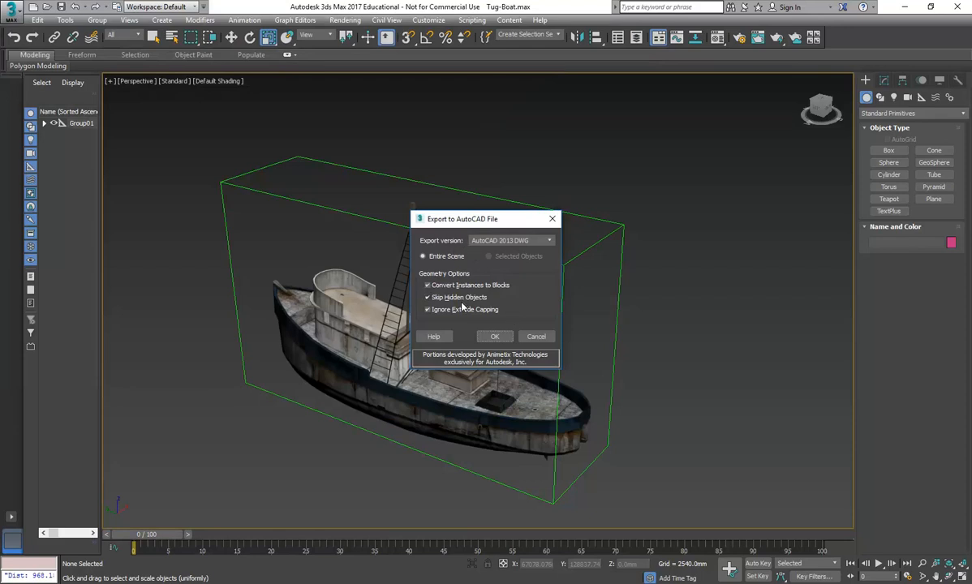
pyautogui.click(495, 337)
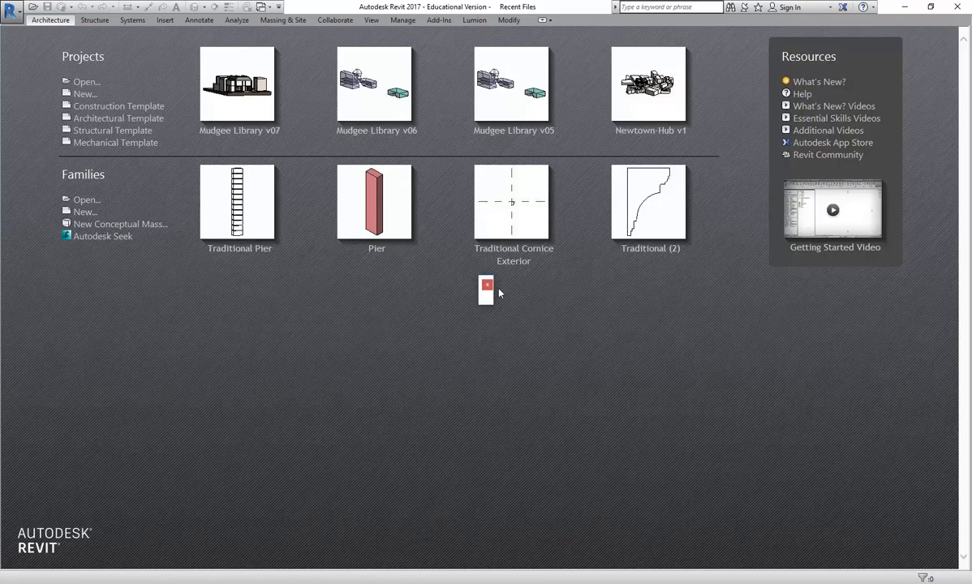
# - Switch to Revit, create a project from the Architectural Template, and start a CAD import into the Ground Floor plan
pyautogui.click(93, 120)
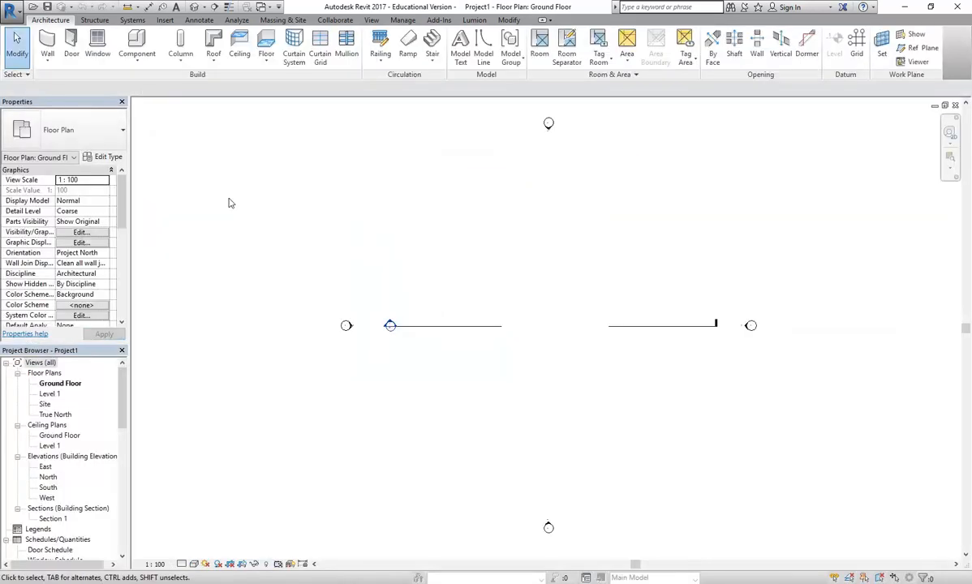
pyautogui.click(166, 20)
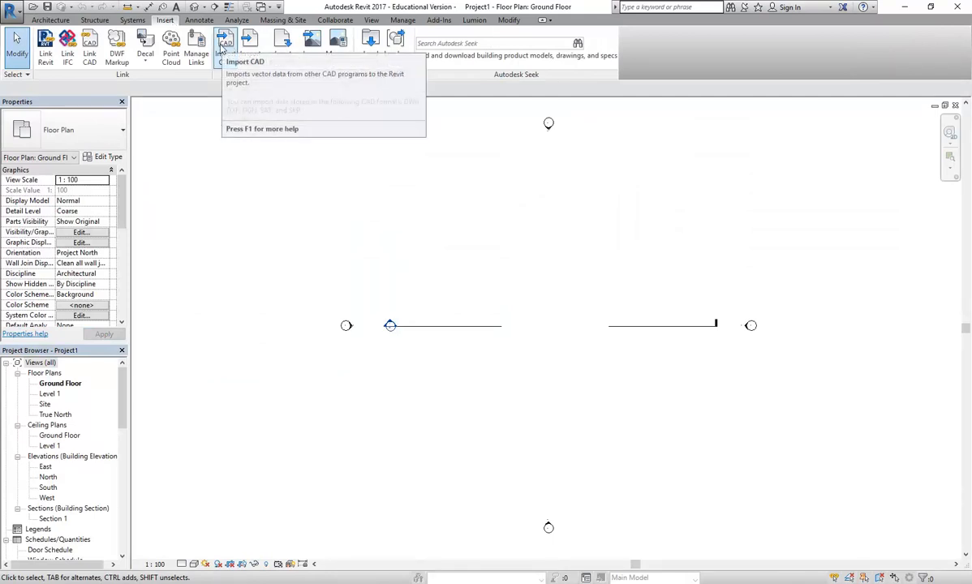
pyautogui.click(221, 47)
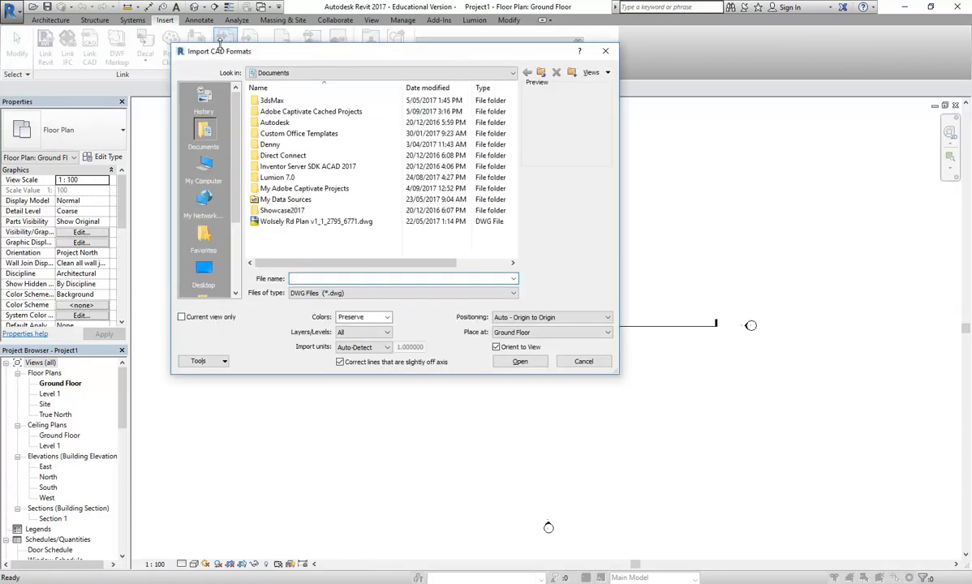
# - Browse to the 2017 > Spatial Modelling folder on the U: drive for the CAD import
pyautogui.click(324, 73)
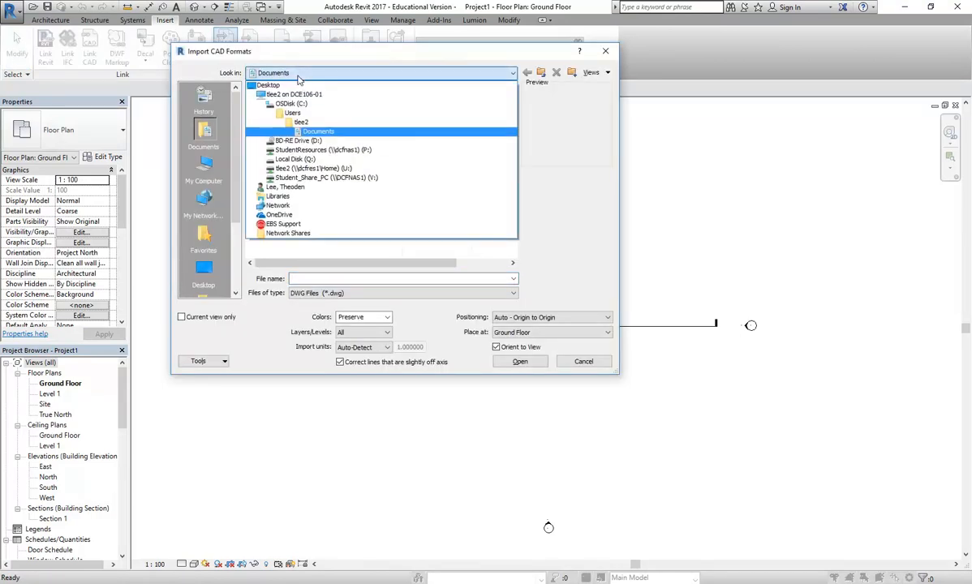
pyautogui.click(296, 166)
pyautogui.scroll(-4, 292, 187)
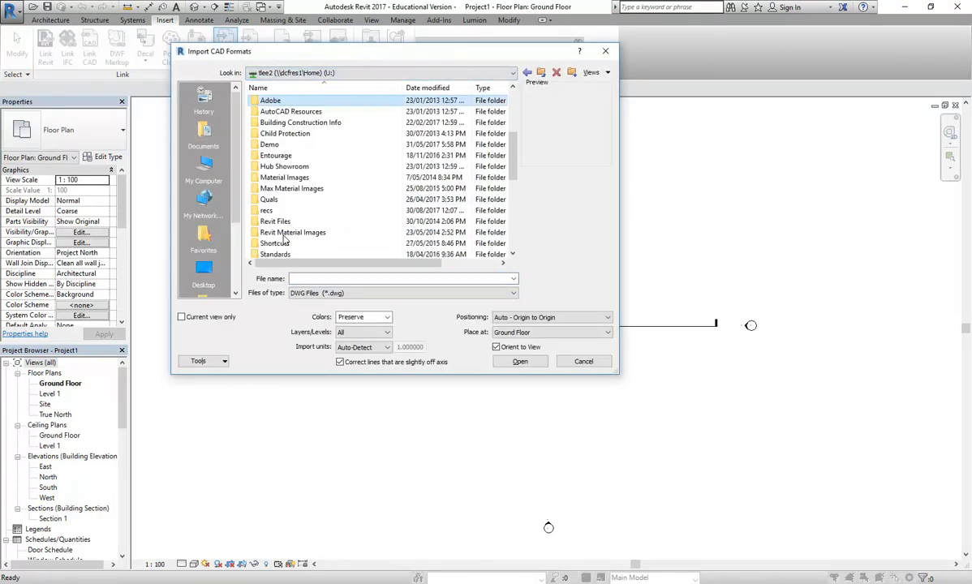
pyautogui.scroll(2, 266, 156)
pyautogui.scroll(1, 266, 156)
pyautogui.scroll(-2, 266, 156)
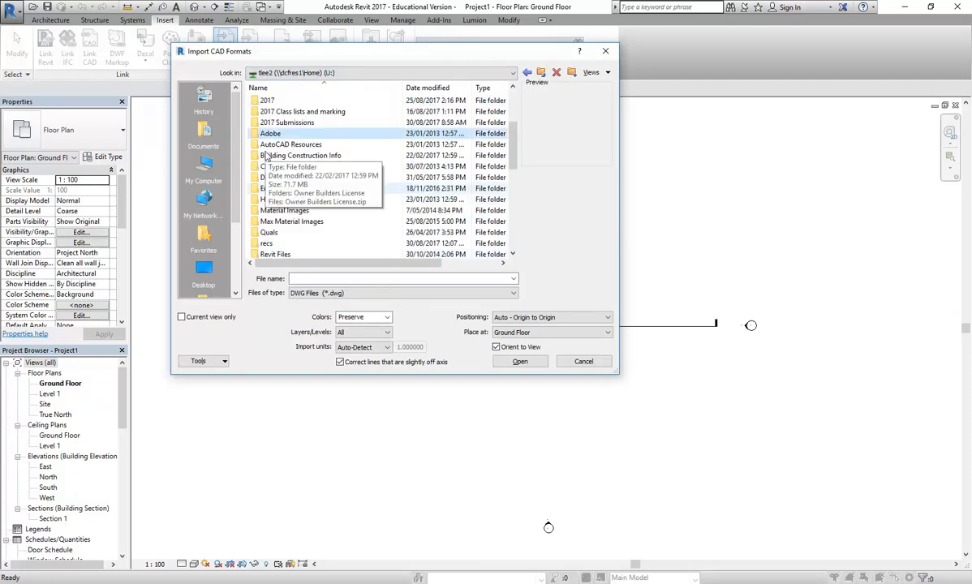
pyautogui.doubleClick(267, 100)
pyautogui.scroll(-1, 280, 179)
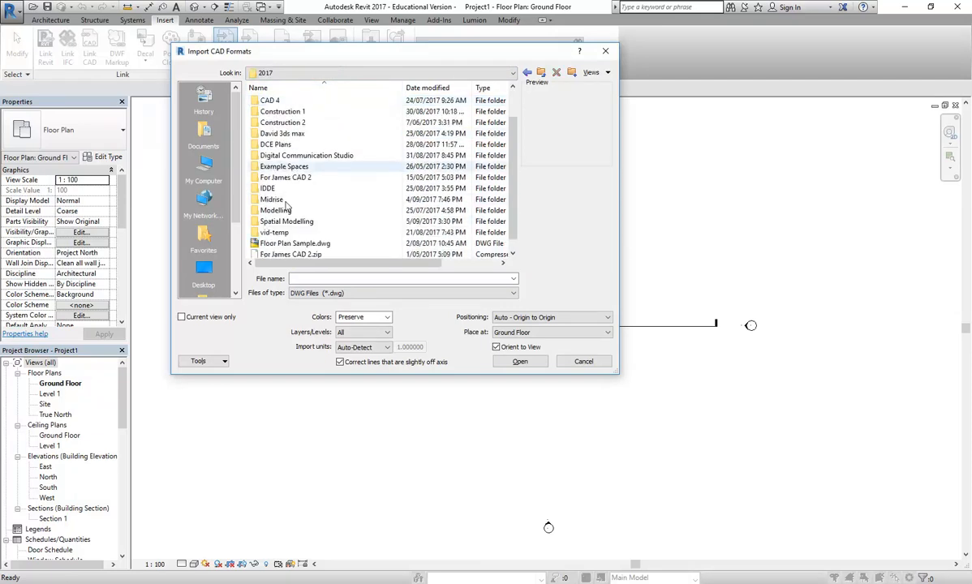
pyautogui.doubleClick(290, 223)
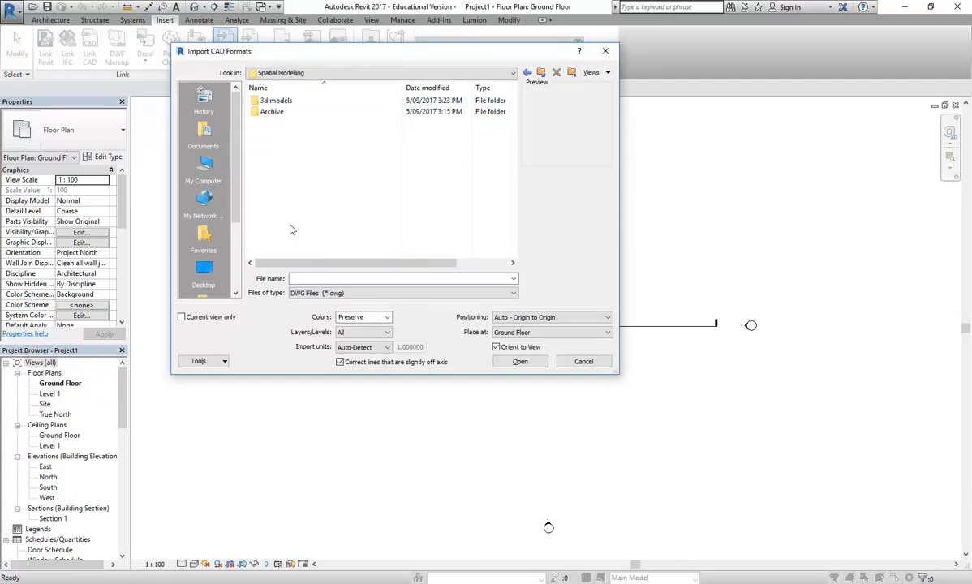
pyautogui.doubleClick(280, 103)
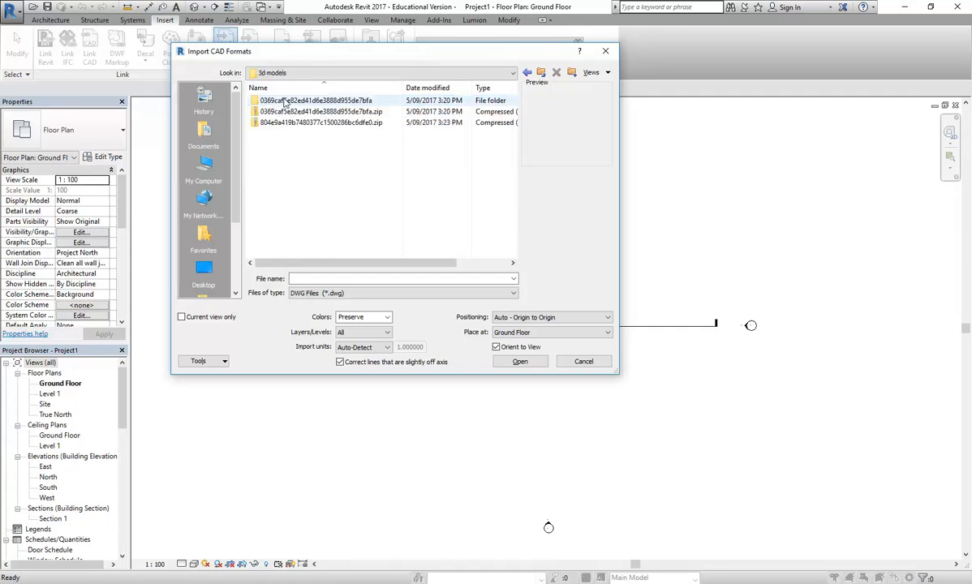
pyautogui.click(541, 70)
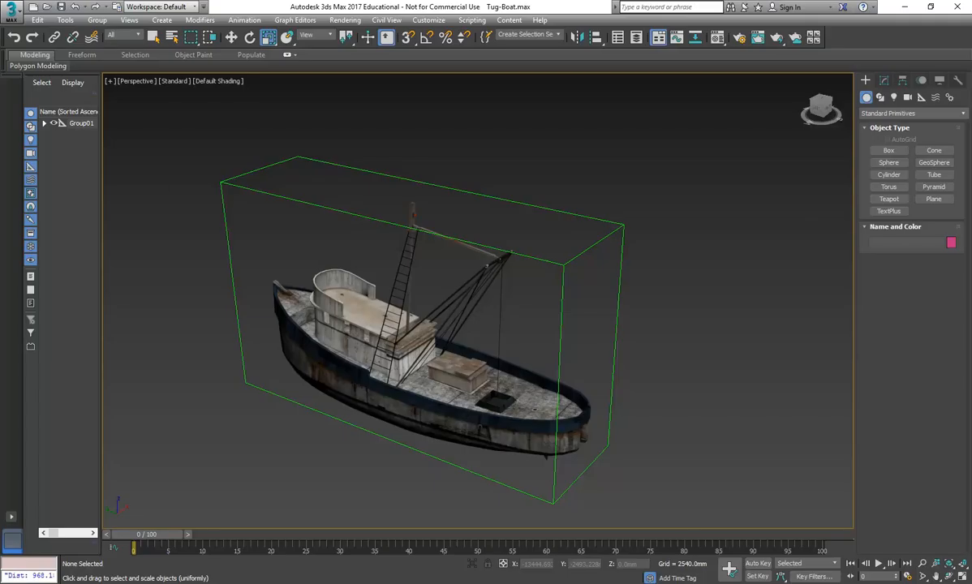
# - Switch back to 3ds Max and export the scene as an AutoCAD DWG named tug-boat into 2017 > Spatial Modelling on the U: drive
pyautogui.click(11, 12)
pyautogui.click(21, 189)
pyautogui.click(156, 48)
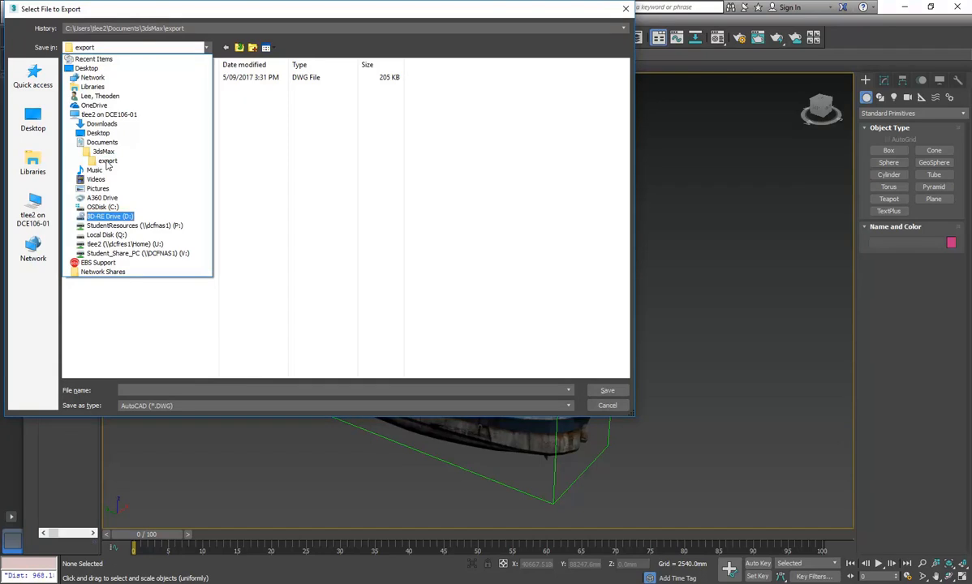
pyautogui.click(126, 242)
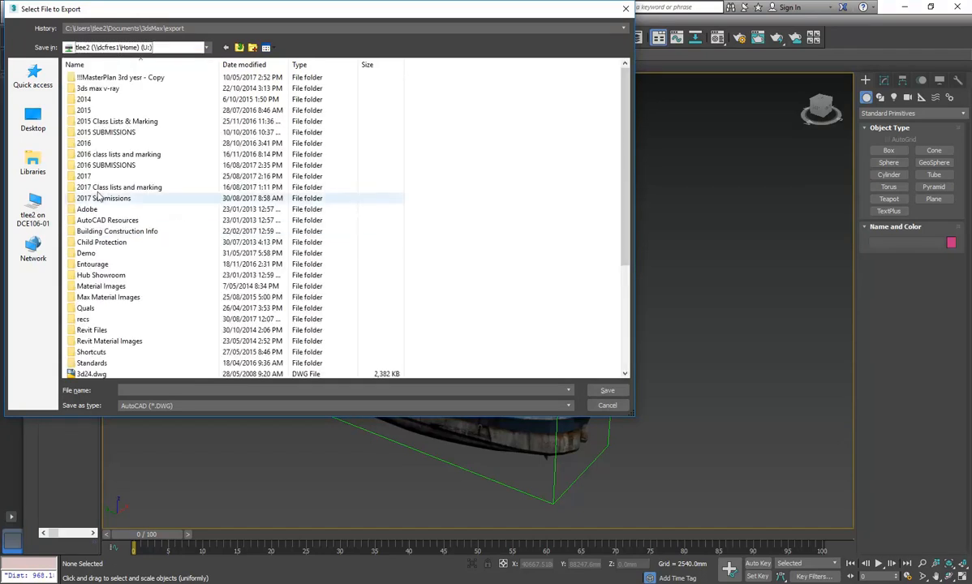
pyautogui.doubleClick(89, 176)
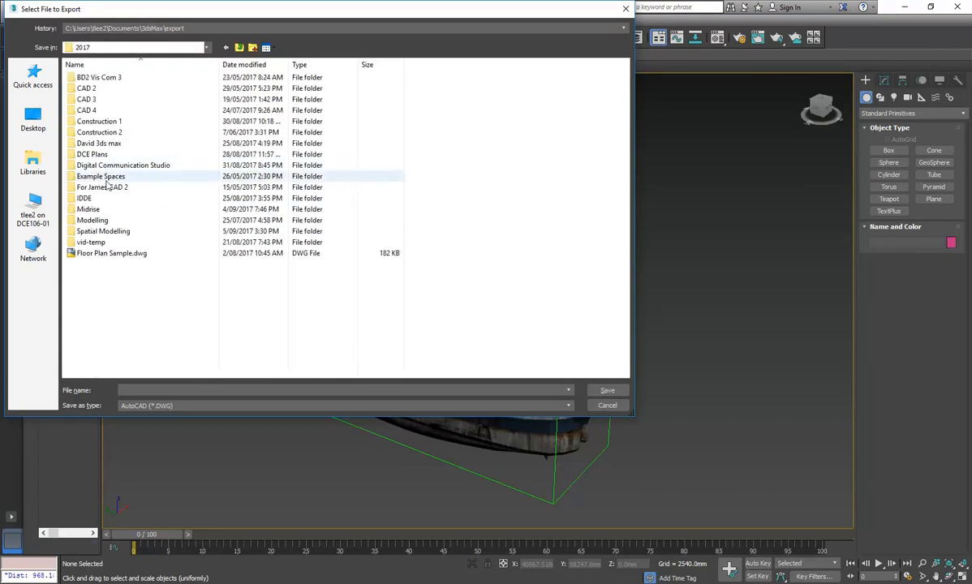
pyautogui.doubleClick(103, 231)
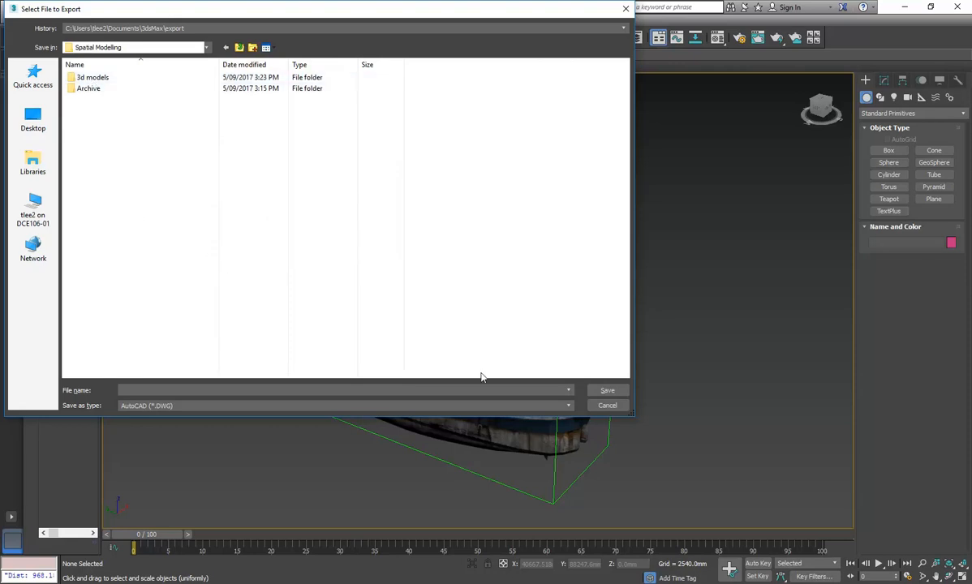
pyautogui.click(421, 388)
pyautogui.write('tug-boat')
pyautogui.click(610, 392)
pyautogui.click(495, 336)
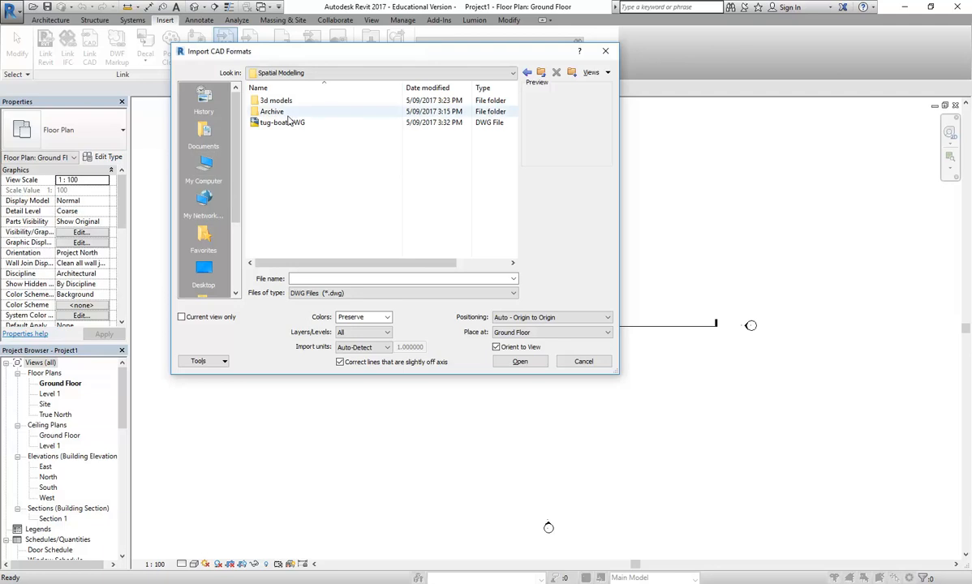
# - Import tug-boat.DWG into the Ground Floor plan with the import units set to millimeter
pyautogui.click(282, 124)
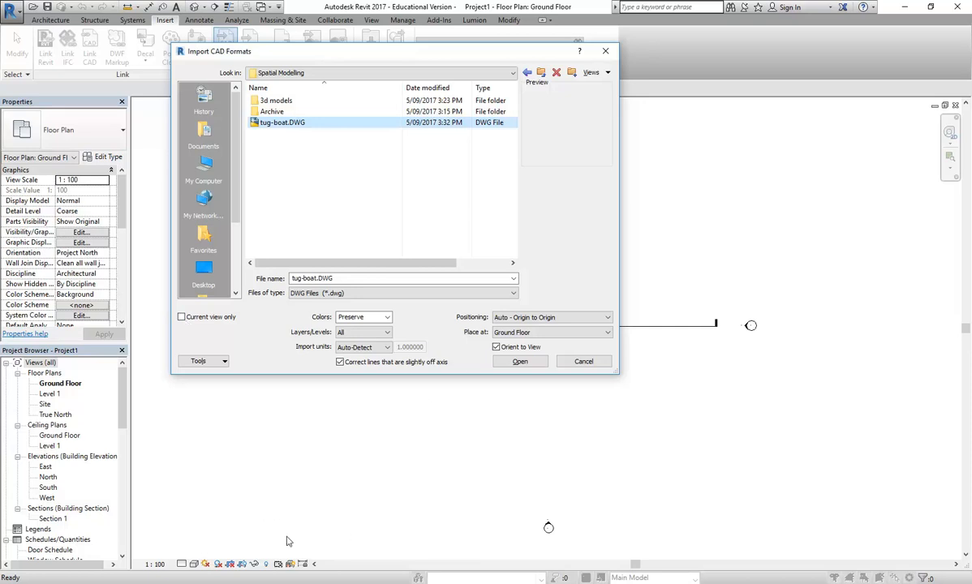
pyautogui.click(378, 347)
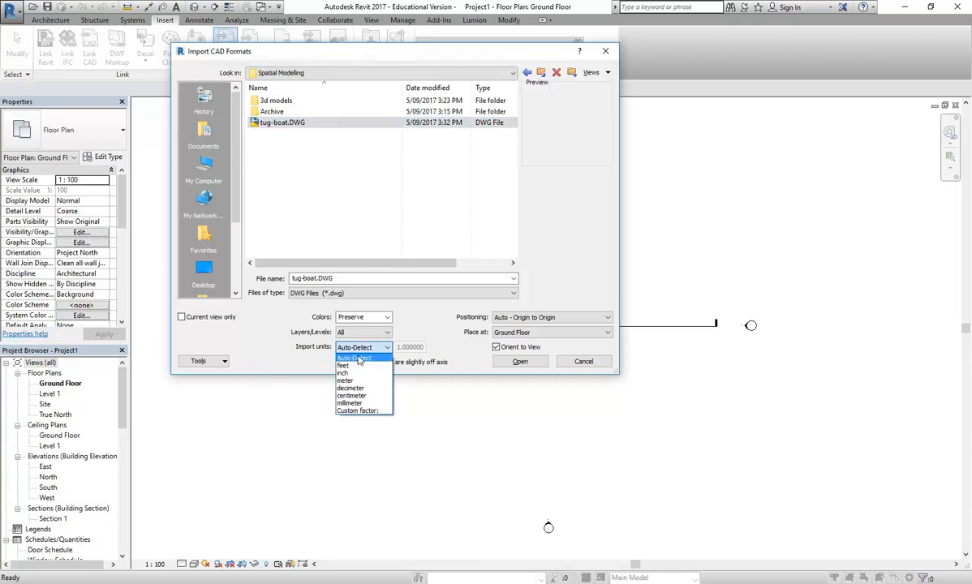
pyautogui.click(351, 405)
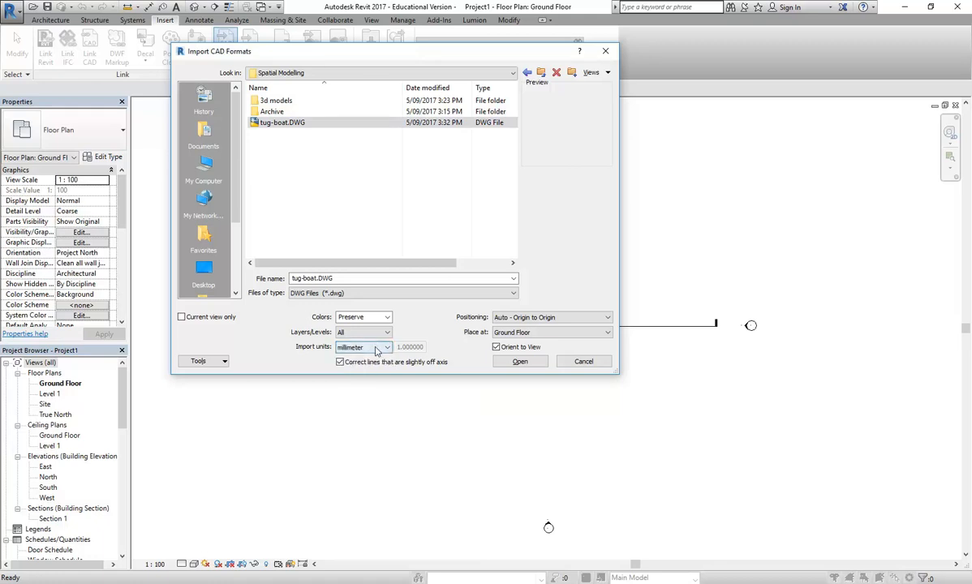
pyautogui.click(523, 361)
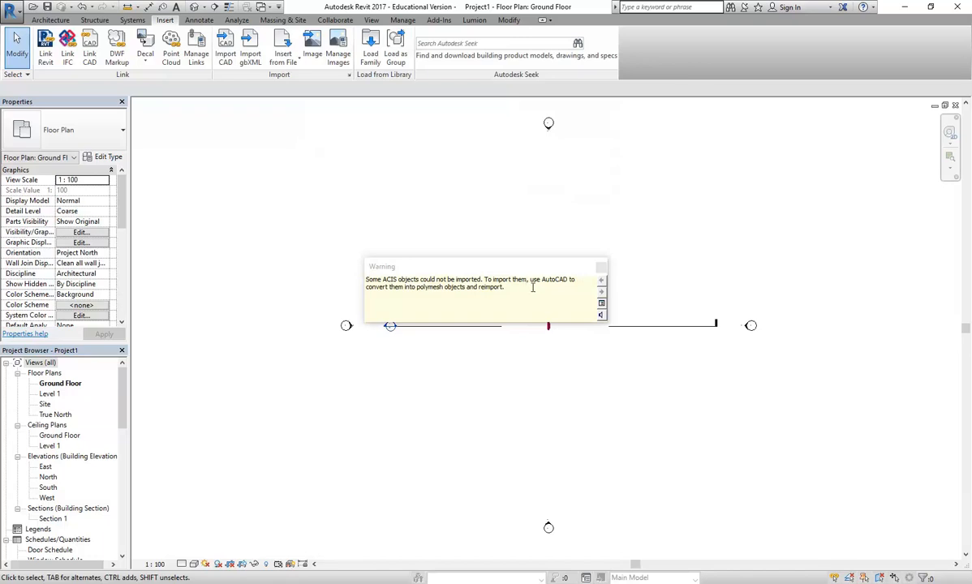
pyautogui.click(601, 266)
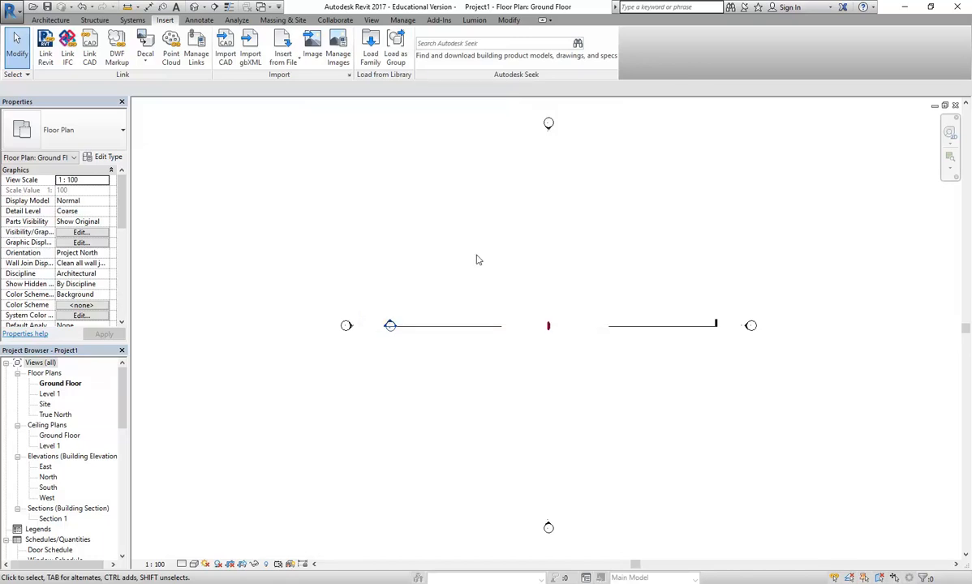
# - Check the imported boat's size in the plan and undo the import
pyautogui.scroll(10, 532, 328)
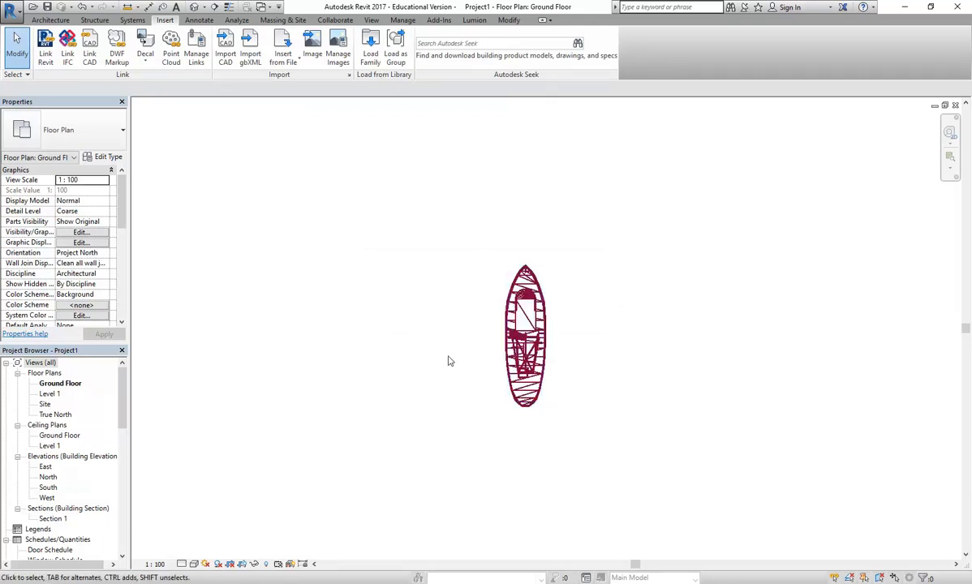
pyautogui.moveTo(439, 357); pyautogui.dragTo(402, 341, button='middle')
pyautogui.scroll(1, 411, 341)
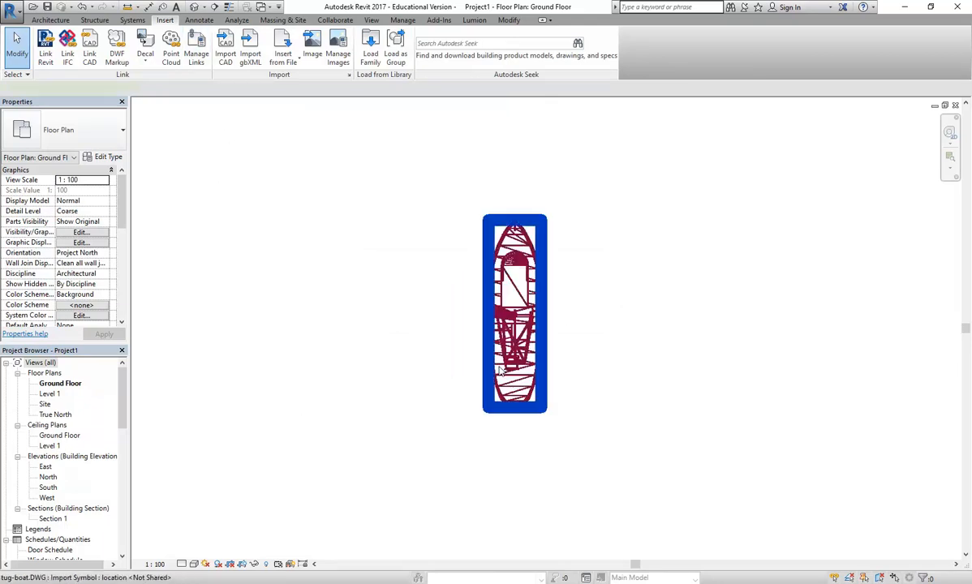
pyautogui.click(501, 370)
pyautogui.scroll(2, 501, 370)
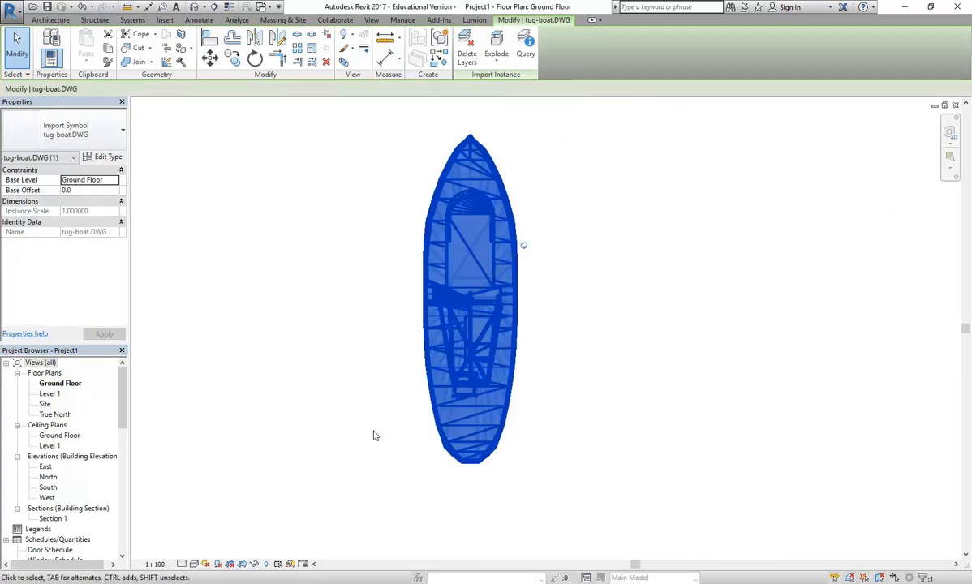
pyautogui.scroll(-5, 374, 436)
pyautogui.moveTo(376, 434); pyautogui.dragTo(496, 346, button='middle')
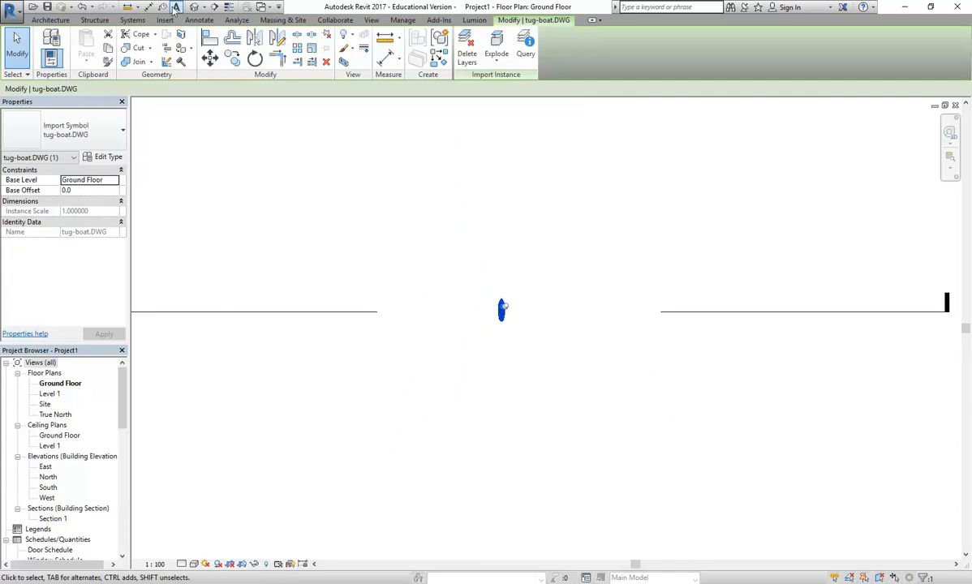
pyautogui.click(82, 7)
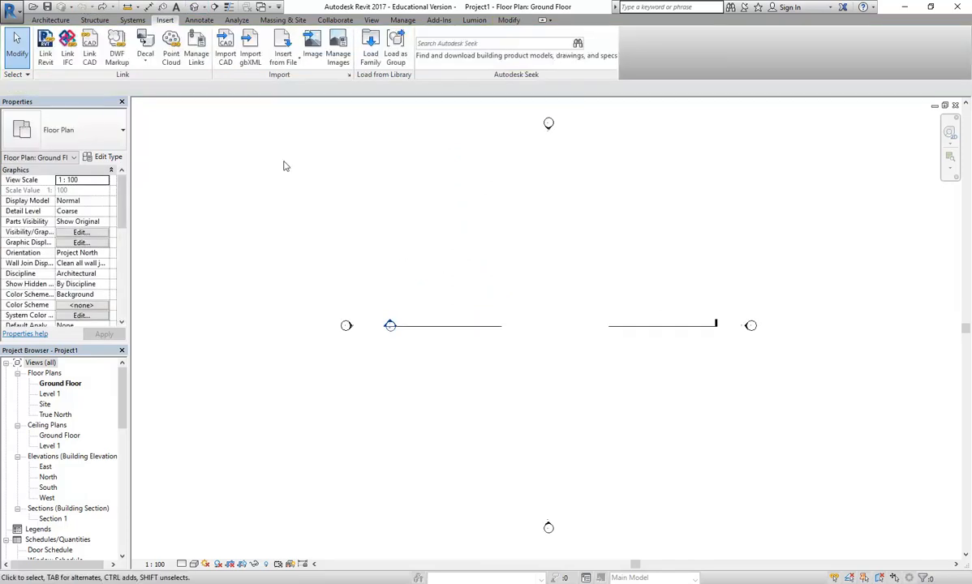
# - Import tug-boat.DWG into the Ground Floor plan with the import units left on Auto-Detect
pyautogui.click(227, 50)
pyautogui.click(280, 123)
pyautogui.click(361, 348)
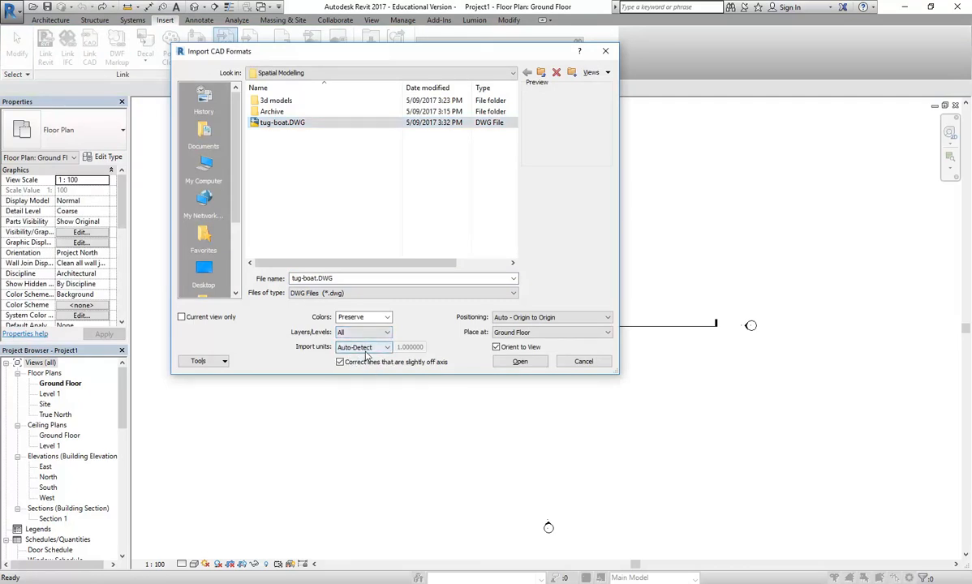
pyautogui.click(519, 361)
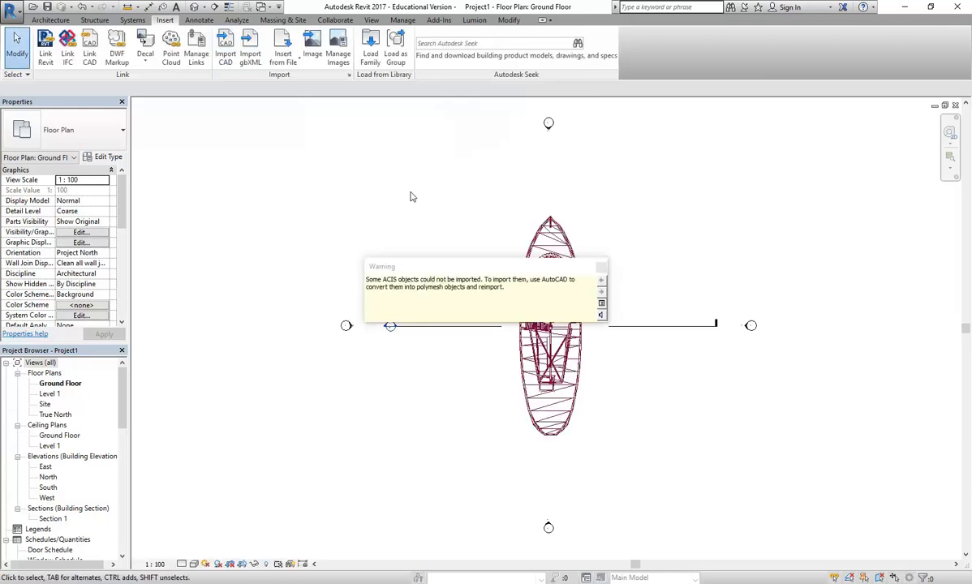
pyautogui.click(601, 268)
pyautogui.scroll(3, 546, 335)
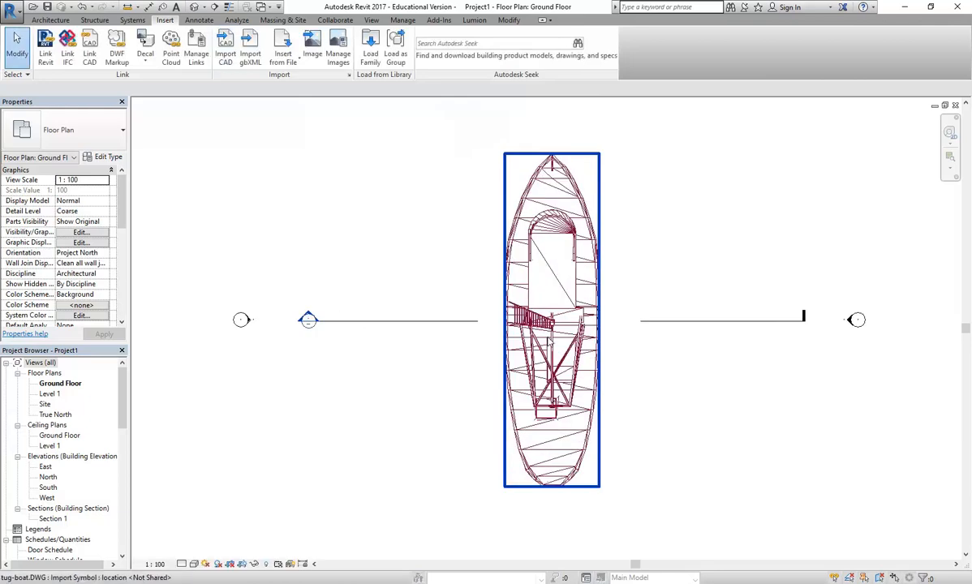
pyautogui.scroll(-2, 394, 268)
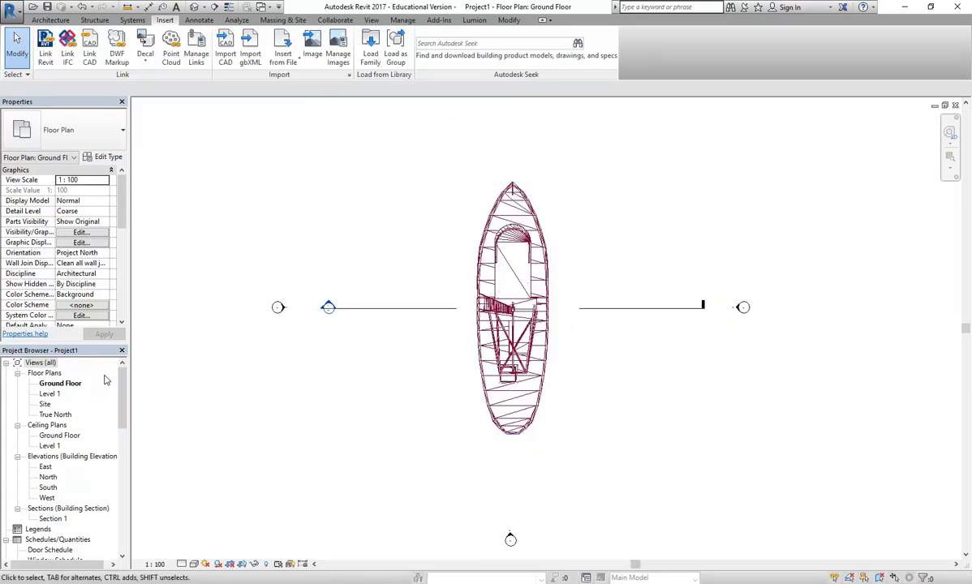
# - Open the default 3D view, orbit around the boat and give the view a shaded visual style
pyautogui.click(195, 8)
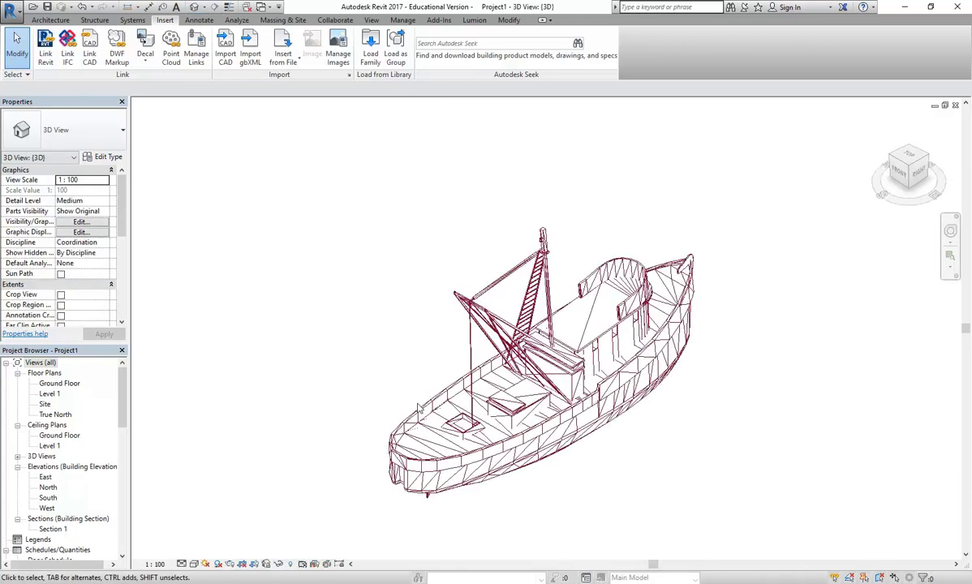
pyautogui.moveTo(566, 479); pyautogui.dragTo(448, 357, button='middle')
pyautogui.click(480, 390)
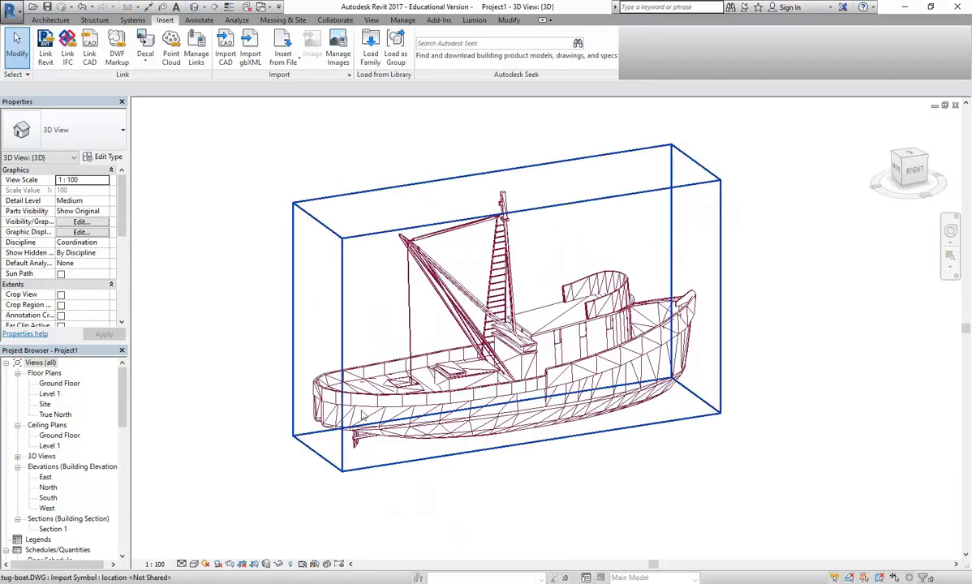
pyautogui.click(194, 564)
pyautogui.click(219, 529)
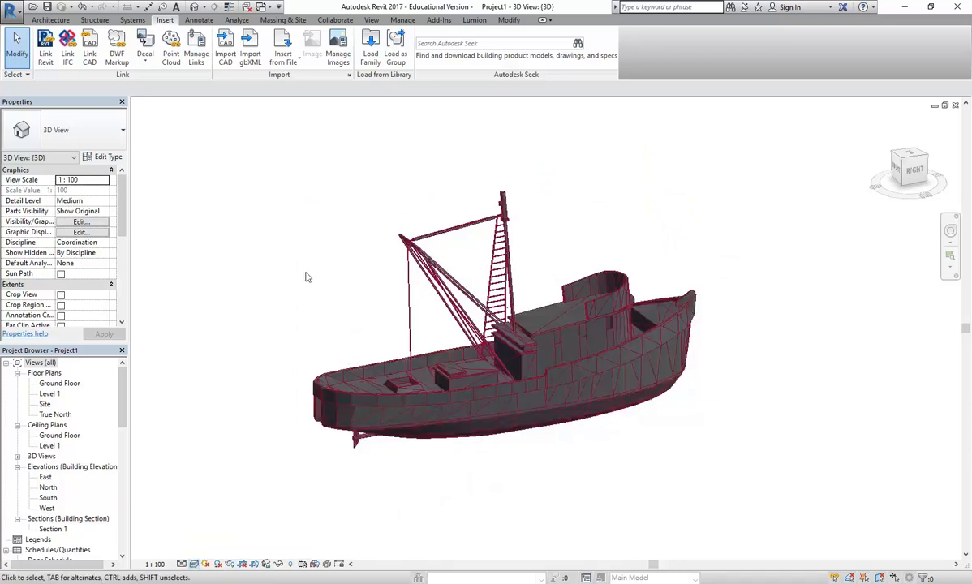
pyautogui.scroll(2, 467, 386)
pyautogui.scroll(-1, 467, 386)
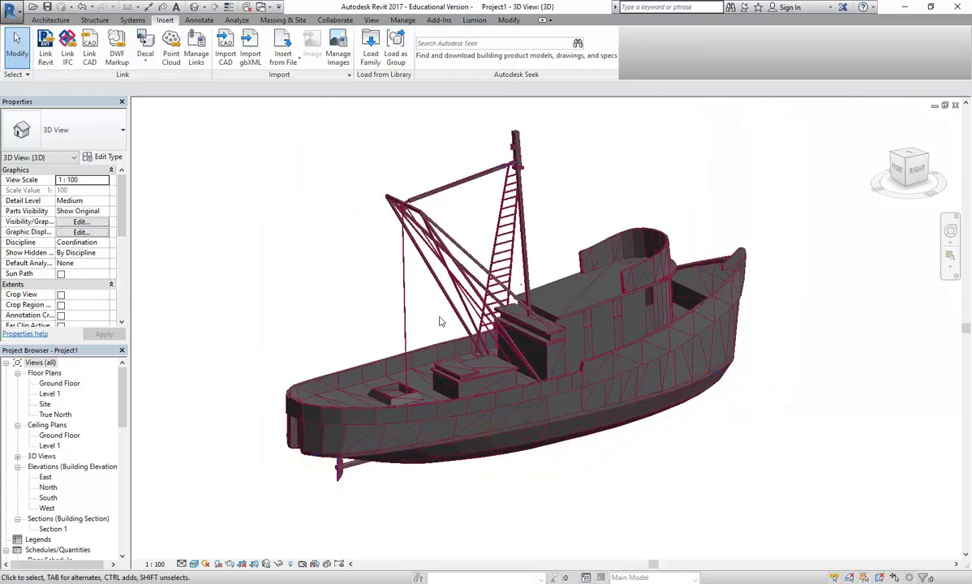
pyautogui.scroll(-1, 439, 323)
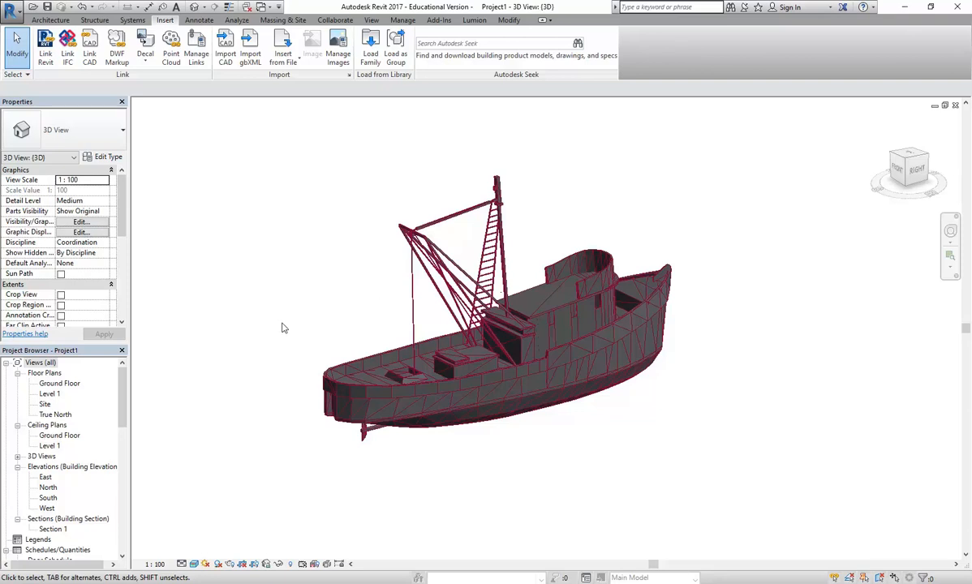
# - Return to the Ground Floor plan and view the boat's linework from above
pyautogui.doubleClick(62, 384)
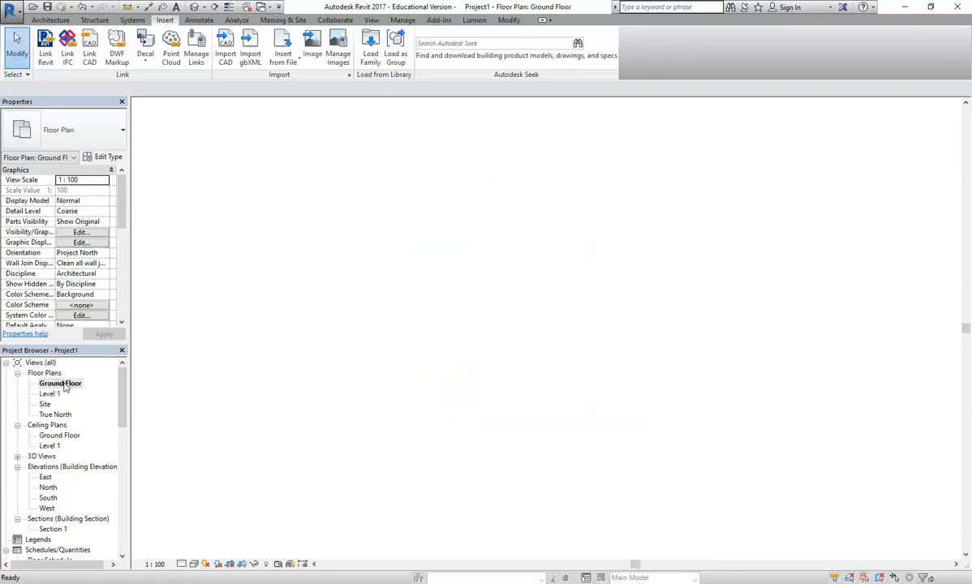
pyautogui.scroll(-1, 441, 297)
pyautogui.moveTo(487, 299); pyautogui.dragTo(451, 314, button='middle')
pyautogui.scroll(1, 450, 314)
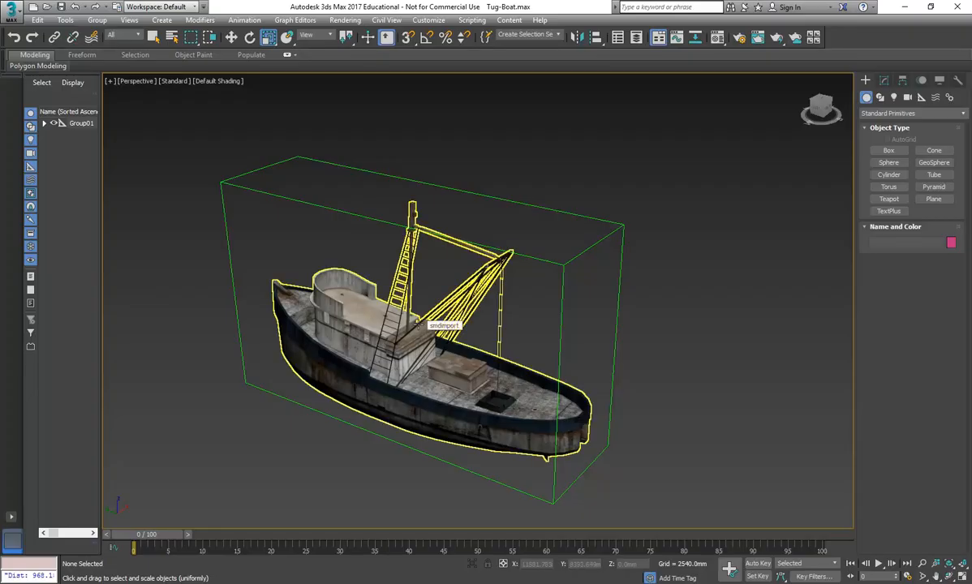
# - Switch to 3ds Max and examine the textured tug boat's hull and cabin up close
pyautogui.scroll(10, 337, 401)
pyautogui.moveTo(362, 368); pyautogui.dragTo(499, 301, button='middle')
pyautogui.scroll(-4, 408, 303)
pyautogui.keyDown('alt'); pyautogui.moveTo(445, 354); pyautogui.dragTo(388, 365, button='middle'); pyautogui.keyUp('alt')
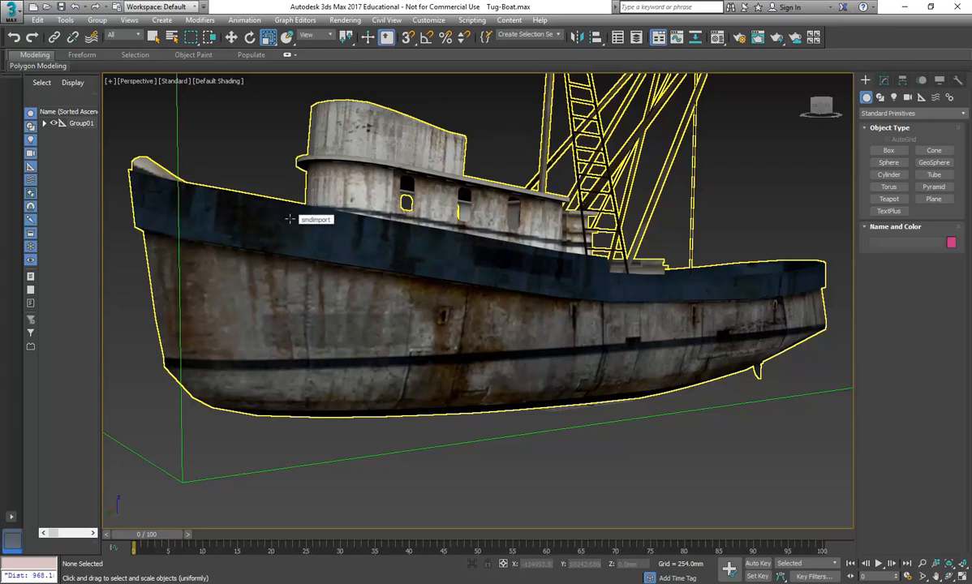
# - Switch back to Revit and duplicate the Ground Floor plan with detailing
pyautogui.click(240, 583)
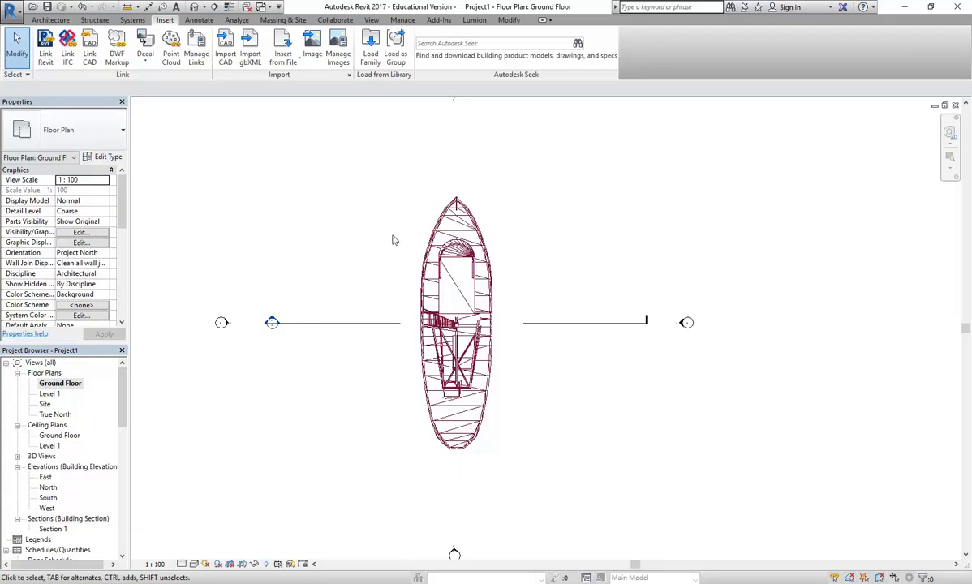
pyautogui.moveTo(334, 278); pyautogui.dragTo(357, 294, button='middle')
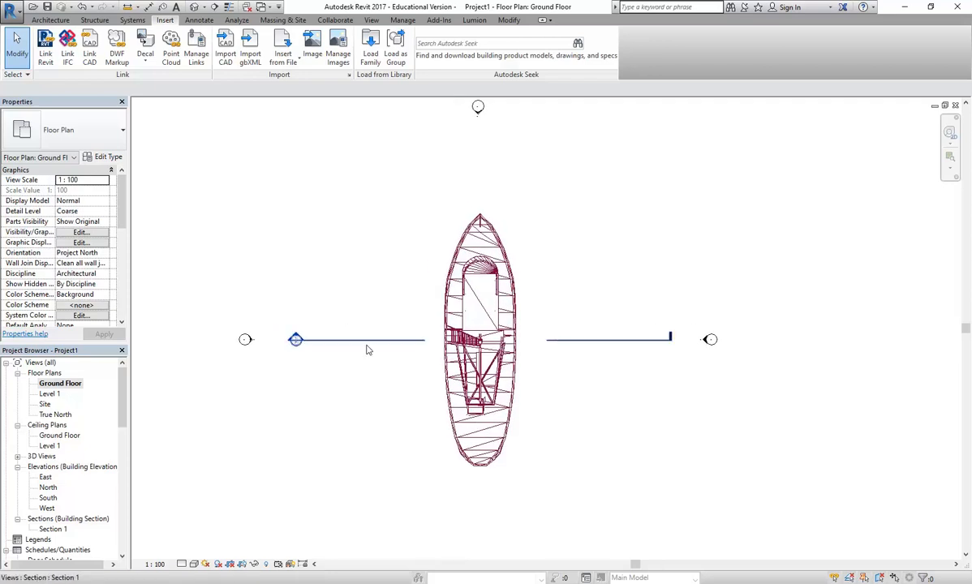
pyautogui.rightClick(67, 382)
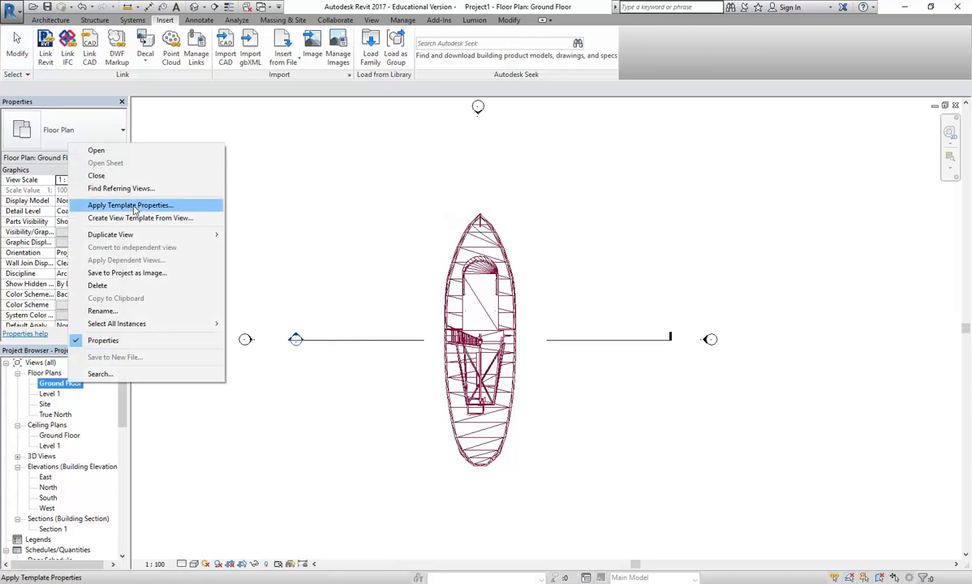
pyautogui.moveTo(138, 234)
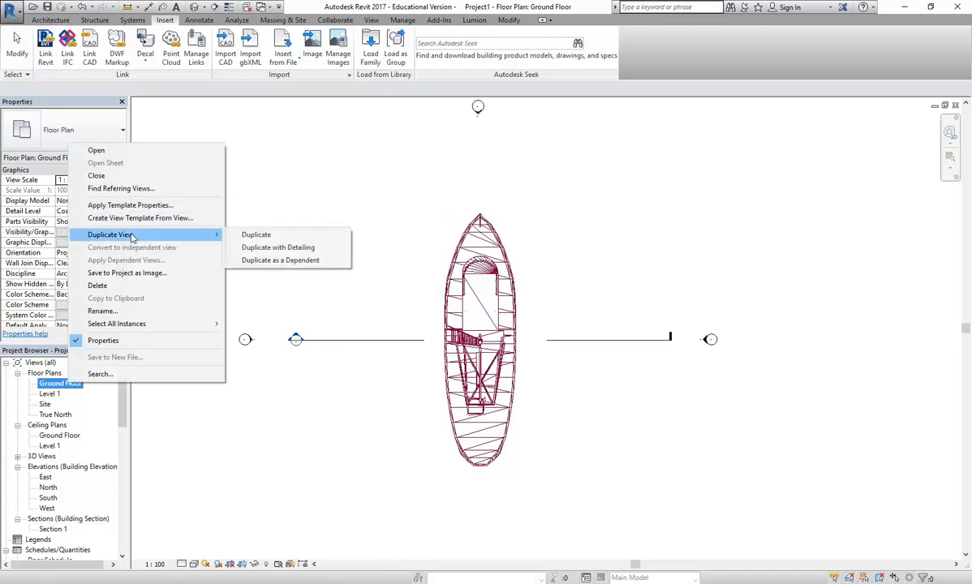
pyautogui.click(270, 248)
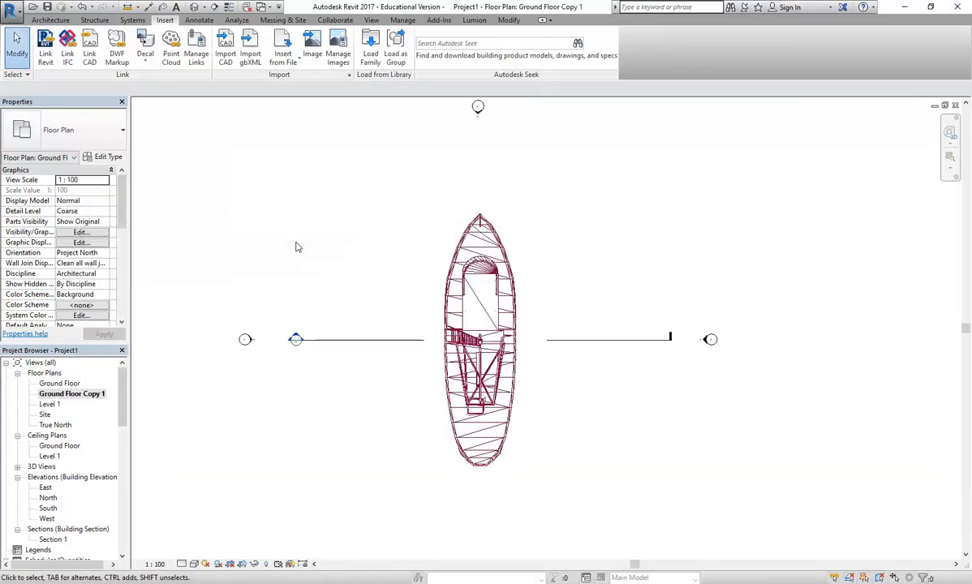
# - Hide the imported boat element in the original Ground Floor plan only, and check it in the duplicated plan
pyautogui.click(484, 317)
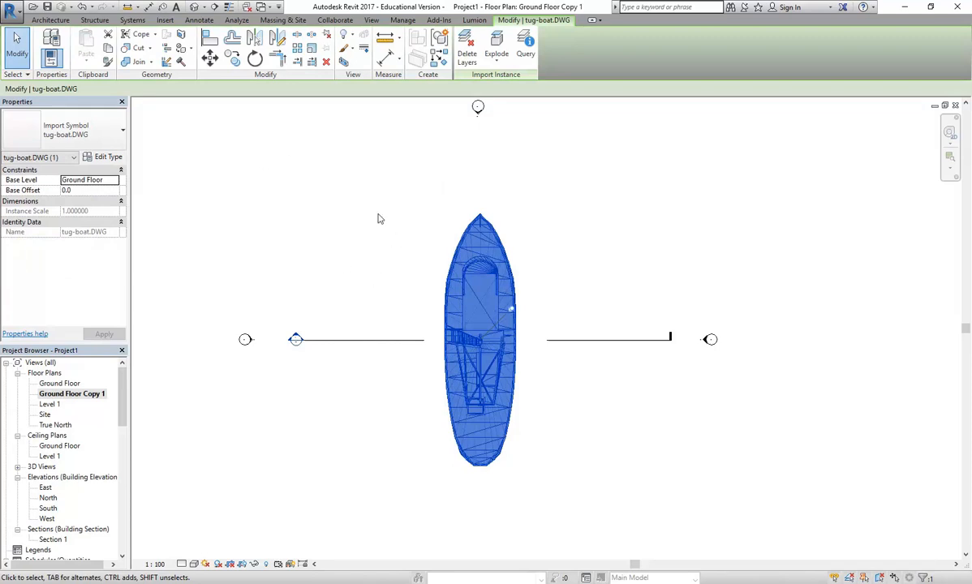
pyautogui.doubleClick(60, 383)
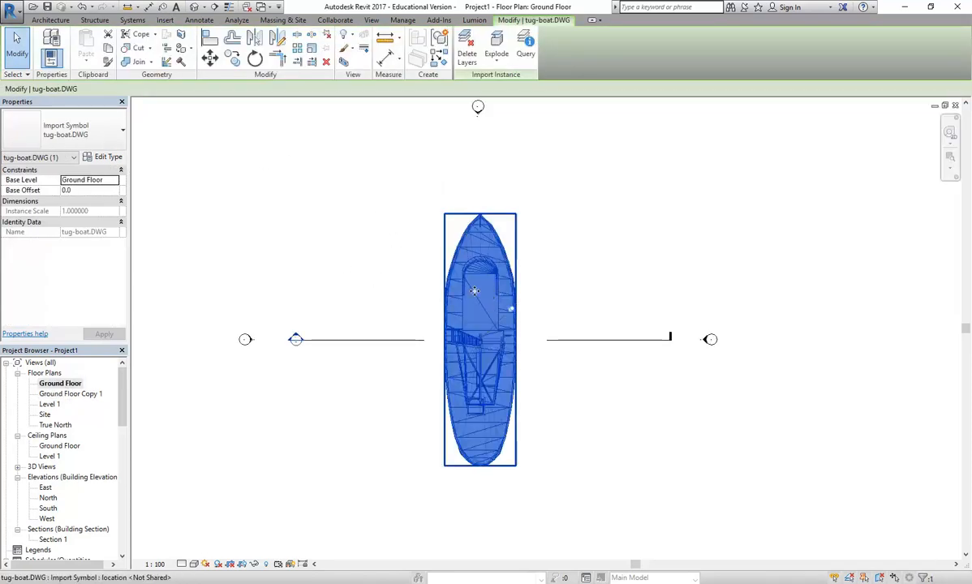
pyautogui.rightClick(445, 291)
pyautogui.moveTo(535, 381)
pyautogui.click(633, 381)
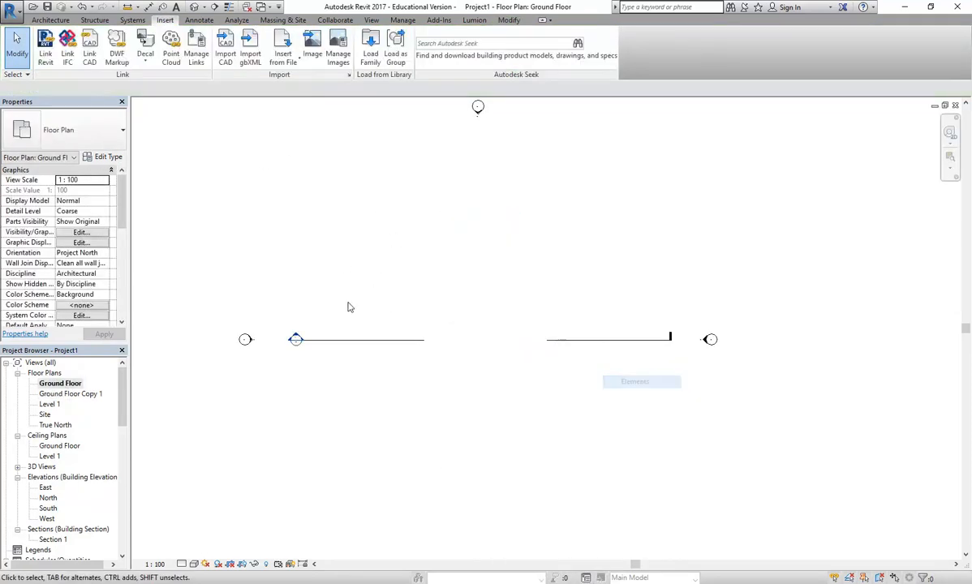
pyautogui.doubleClick(70, 393)
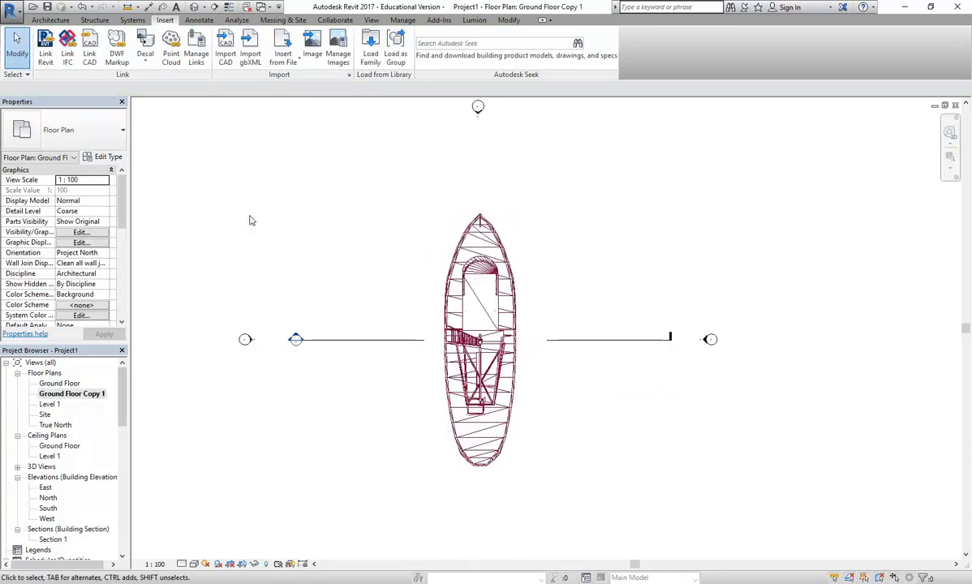
pyautogui.click(51, 20)
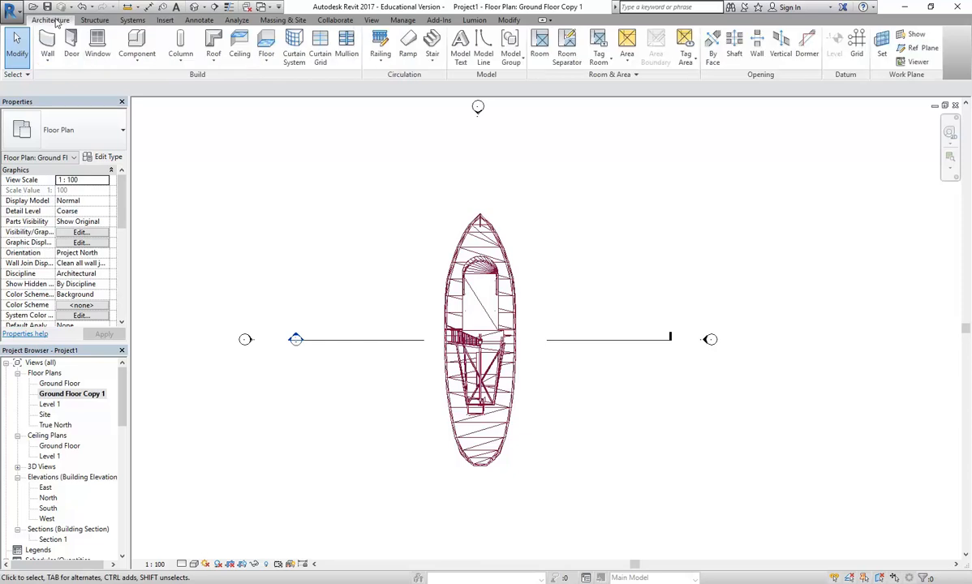
pyautogui.click(284, 19)
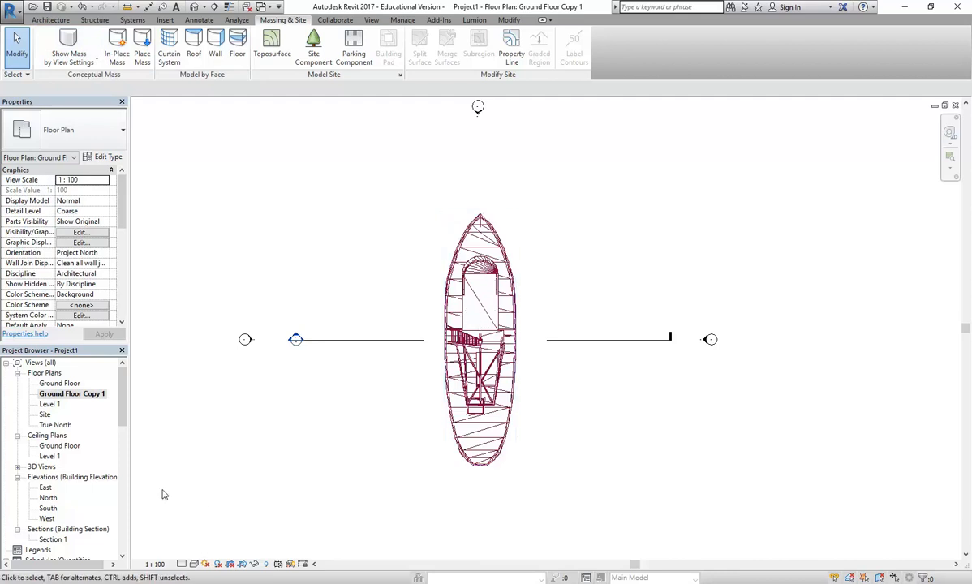
# - Open the {3D} view and look over the shaded boat model
pyautogui.doubleClick(46, 466)
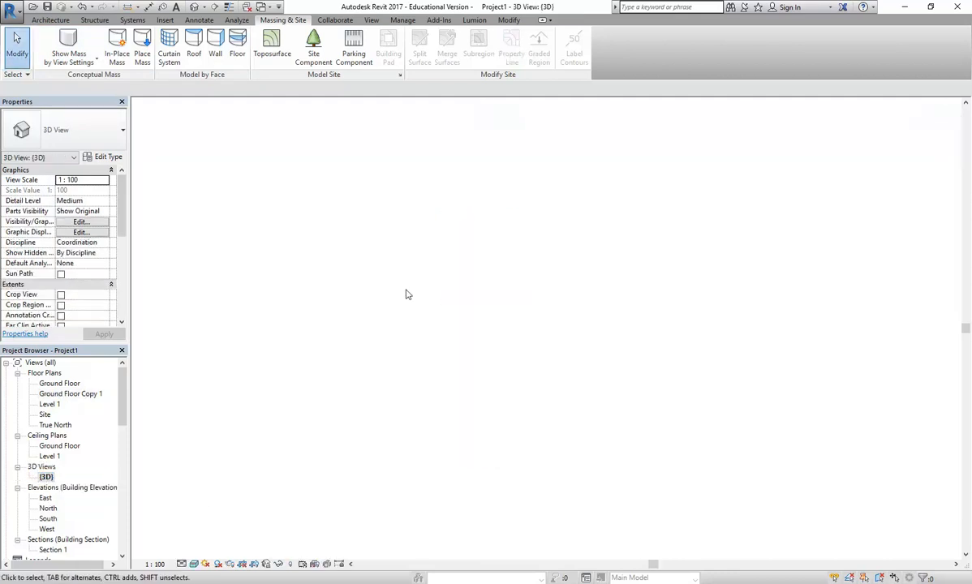
pyautogui.moveTo(276, 293); pyautogui.dragTo(306, 309, button='middle')
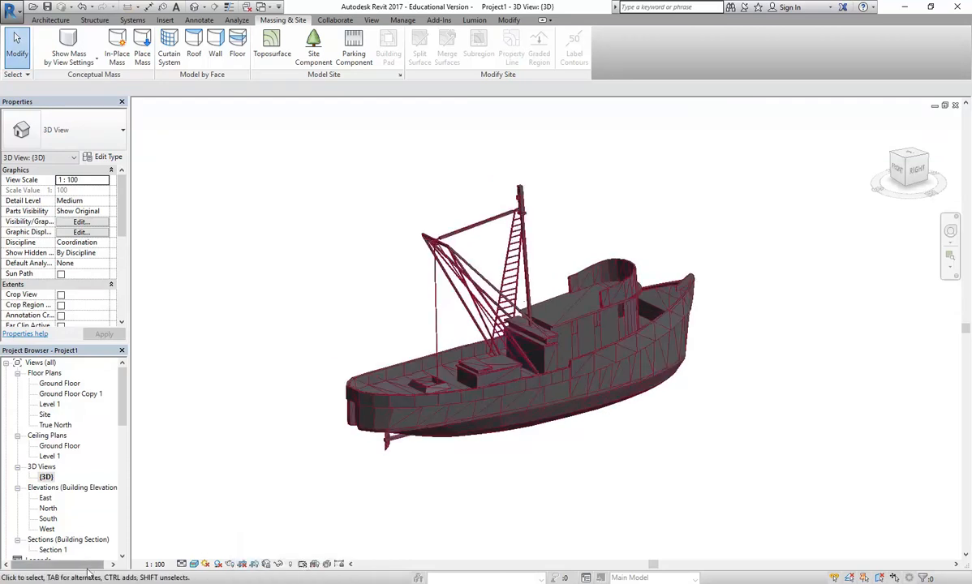
# - Switch to 3ds Max and browse to the Archive folder inside Spatial Modelling to open another scene
pyautogui.moveTo(92, 572)
pyautogui.moveTo(794, 534)
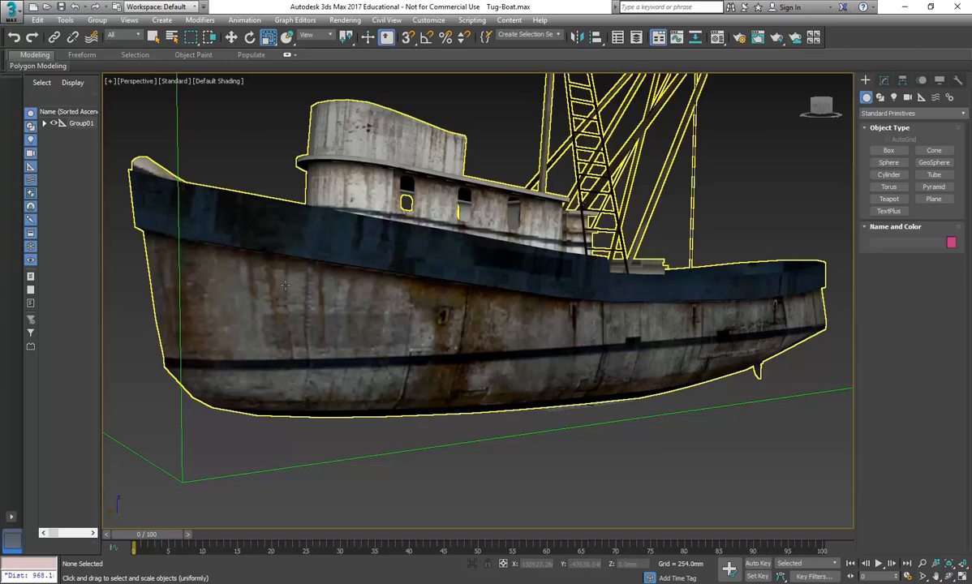
pyautogui.scroll(-5, 252, 269)
pyautogui.moveTo(336, 303); pyautogui.dragTo(349, 345, button='middle')
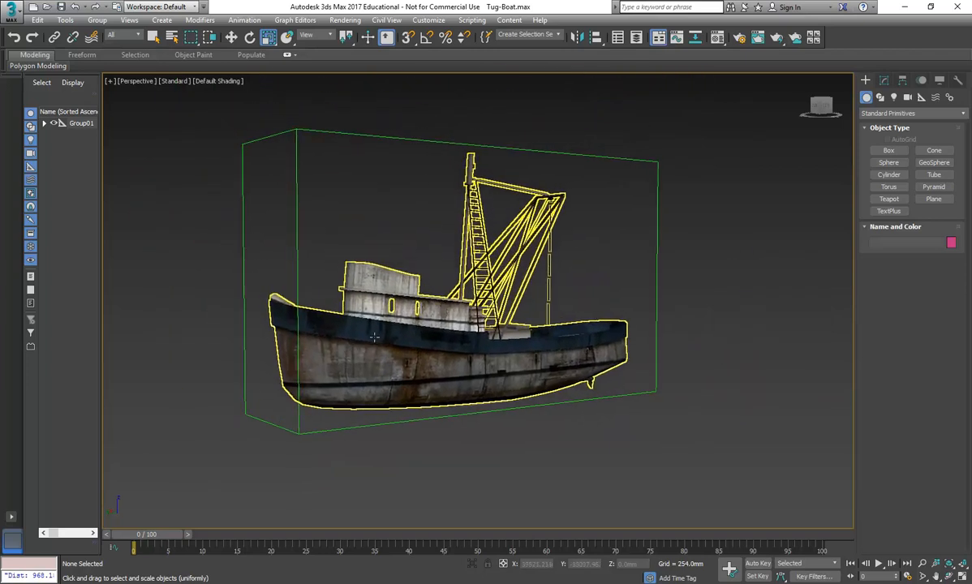
pyautogui.click(47, 6)
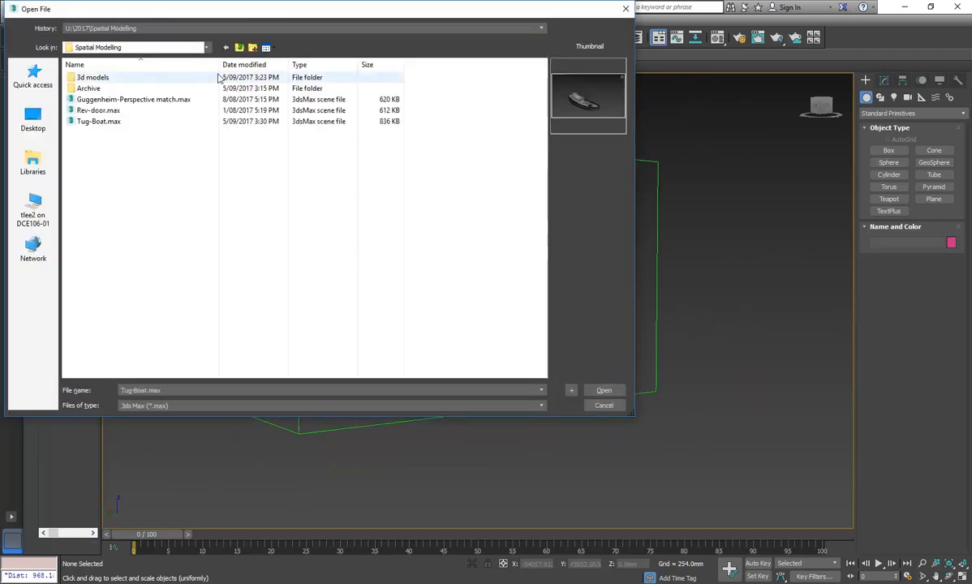
pyautogui.click(239, 47)
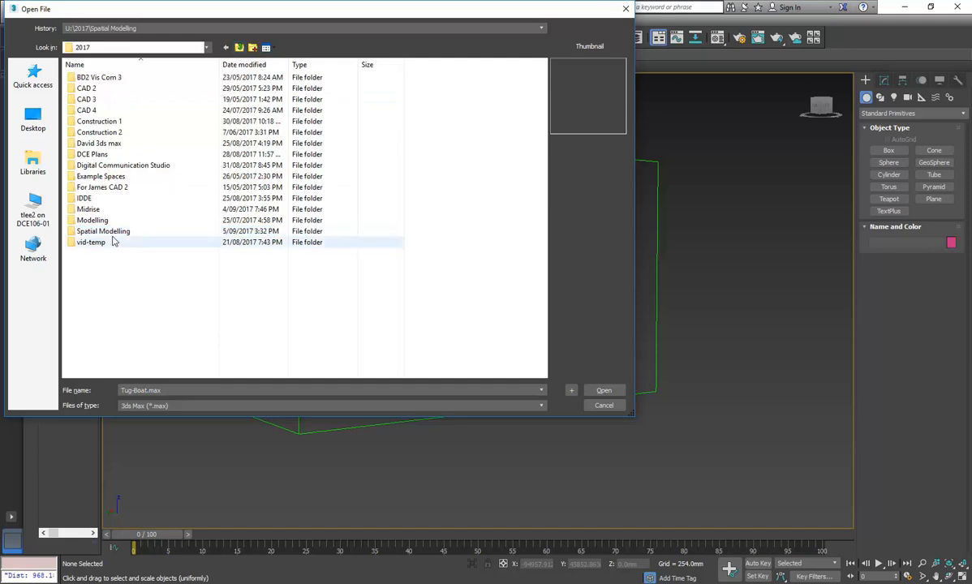
pyautogui.doubleClick(92, 220)
pyautogui.click(239, 47)
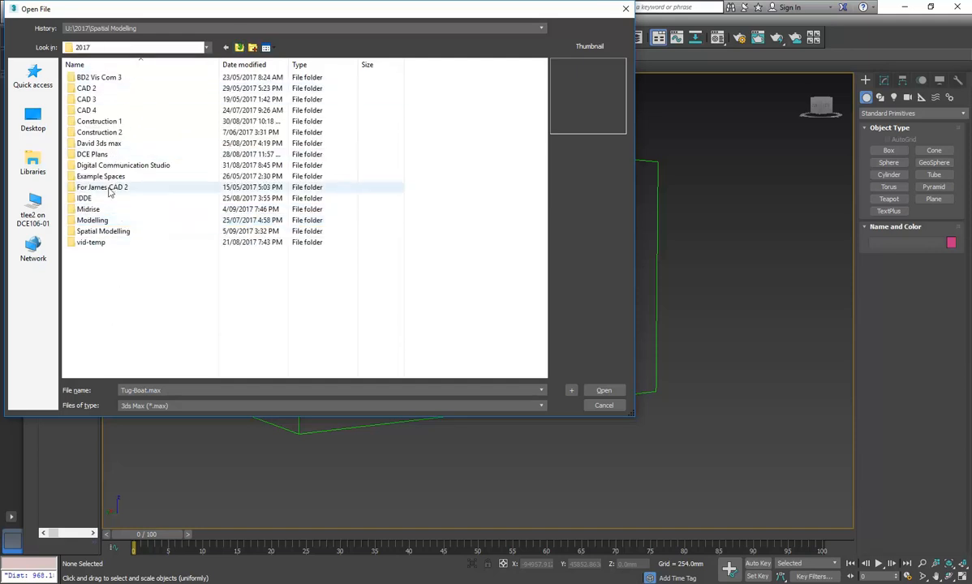
pyautogui.doubleClick(103, 231)
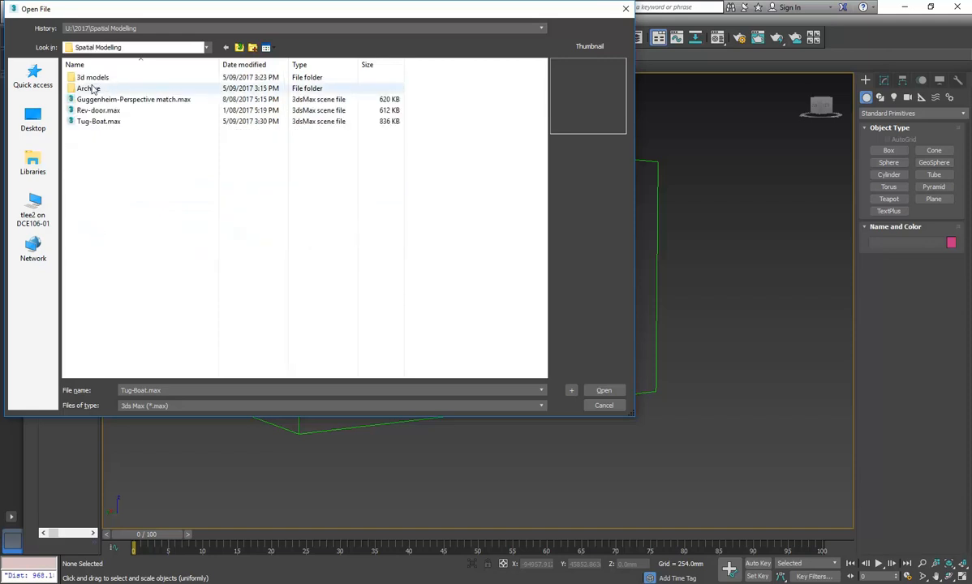
pyautogui.doubleClick(92, 89)
# - Open space-shuttle.max from the Archive folder, continuing past the missing external files
pyautogui.click(98, 165)
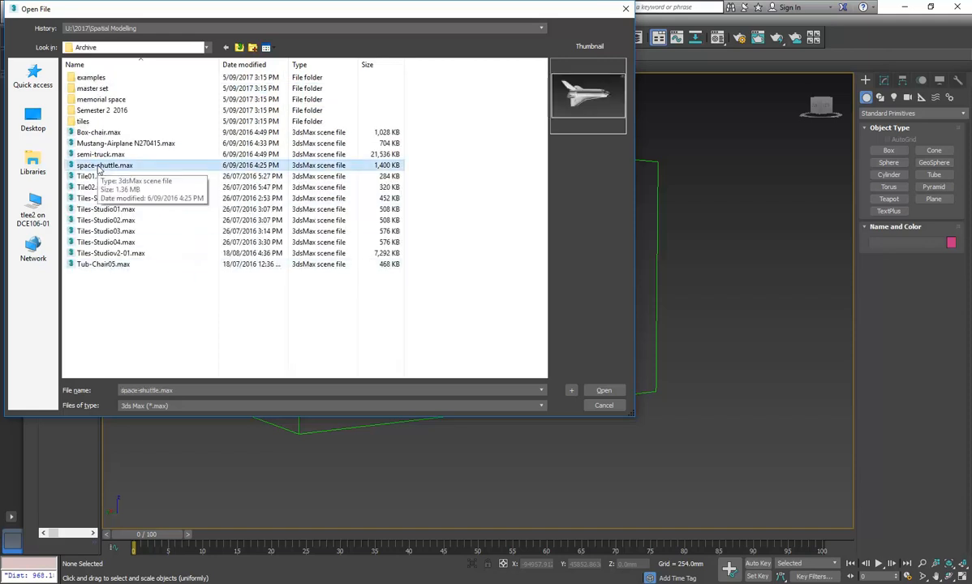
pyautogui.click(103, 144)
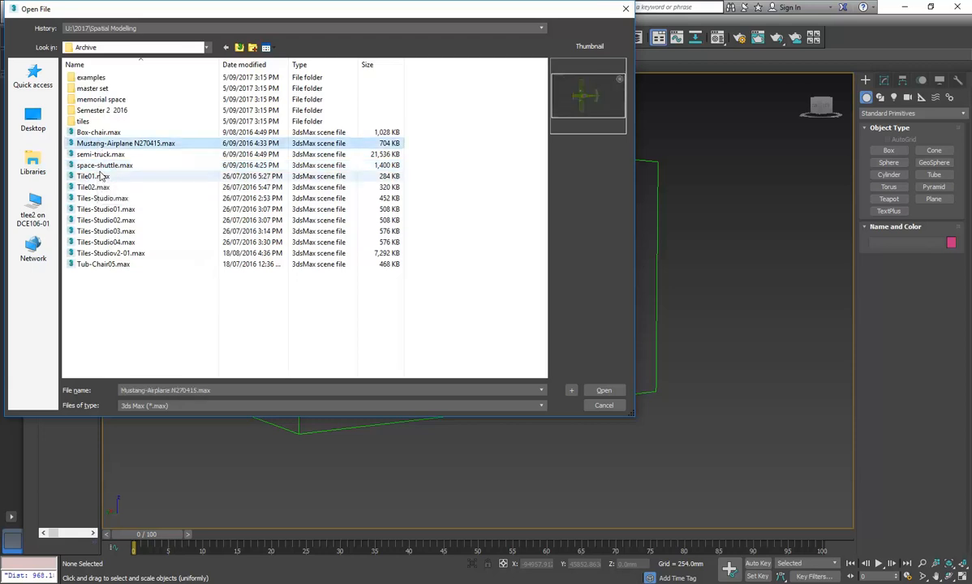
pyautogui.doubleClick(101, 167)
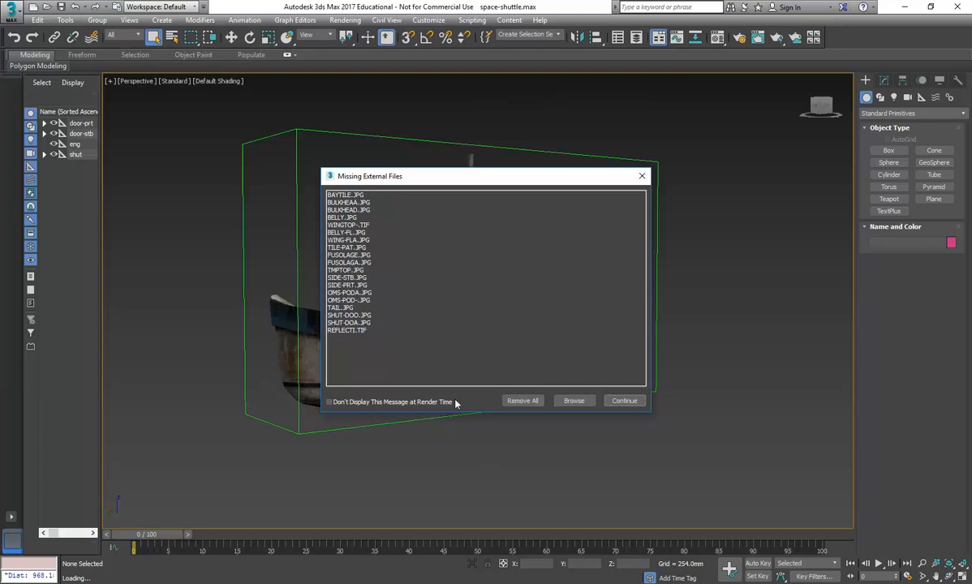
pyautogui.click(625, 401)
# - Switch to the four-viewport layout and fit the whole shuttle in the Top and Front views to check its orientation
pyautogui.keyDown('alt'); pyautogui.moveTo(408, 213); pyautogui.dragTo(618, 386, button='middle'); pyautogui.keyUp('alt')
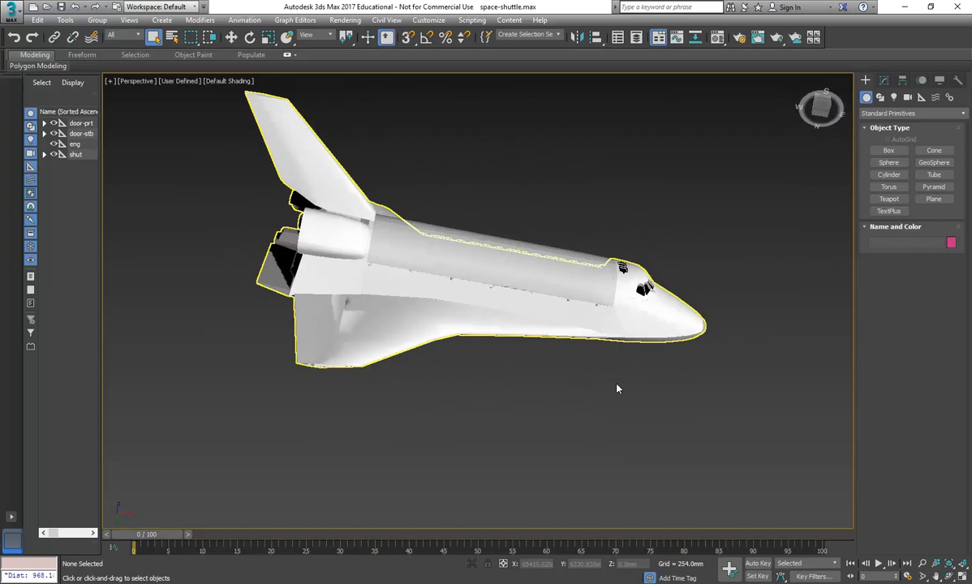
pyautogui.click(963, 576)
pyautogui.scroll(-10, 308, 150)
pyautogui.moveTo(288, 241); pyautogui.dragTo(274, 218, button='middle')
pyautogui.scroll(-12, 628, 190)
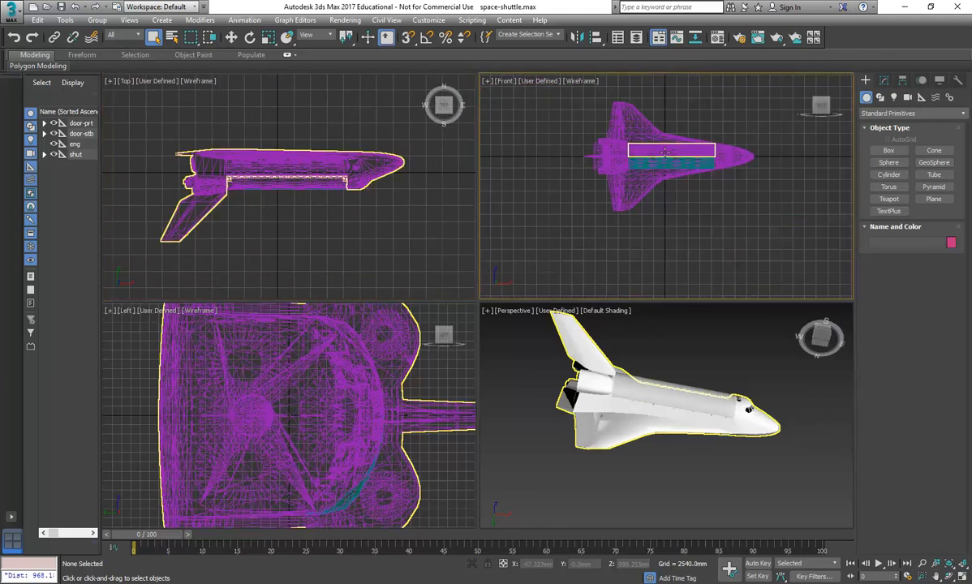
pyautogui.scroll(-3, 627, 190)
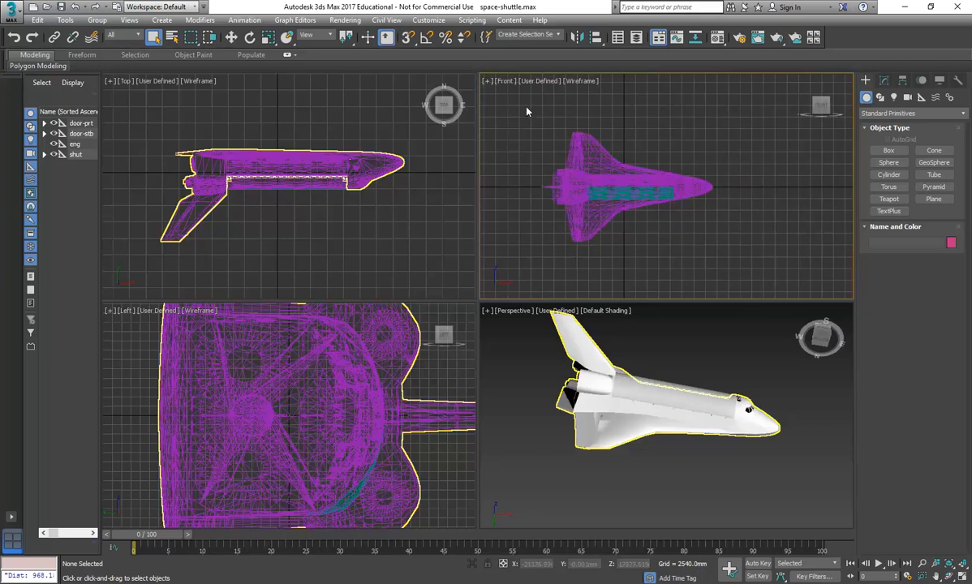
pyautogui.moveTo(638, 420)
pyautogui.keyDown('alt'); pyautogui.mouseDown(button='middle')
pyautogui.moveTo(588, 414)
pyautogui.moveTo(621, 412)
pyautogui.mouseUp(button='middle'); pyautogui.keyUp('alt')
pyautogui.keyDown('alt'); pyautogui.moveTo(656, 426); pyautogui.dragTo(682, 438, button='middle'); pyautogui.keyUp('alt')
# - Fit the whole shuttle in the Left viewport so its sideways orientation can be corrected there
pyautogui.rightClick(269, 415)
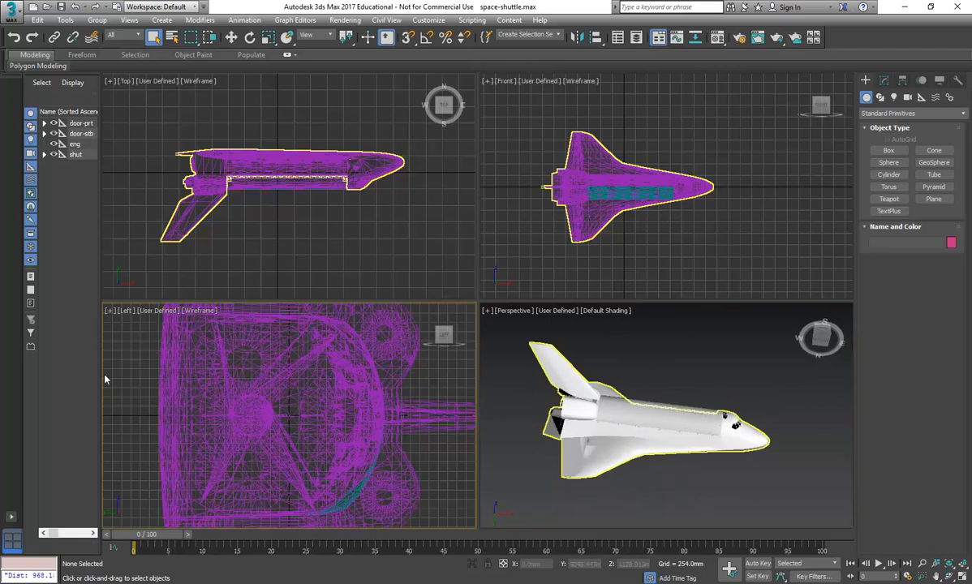
pyautogui.rightClick(220, 383)
pyautogui.click(174, 383)
pyautogui.scroll(-10, 174, 383)
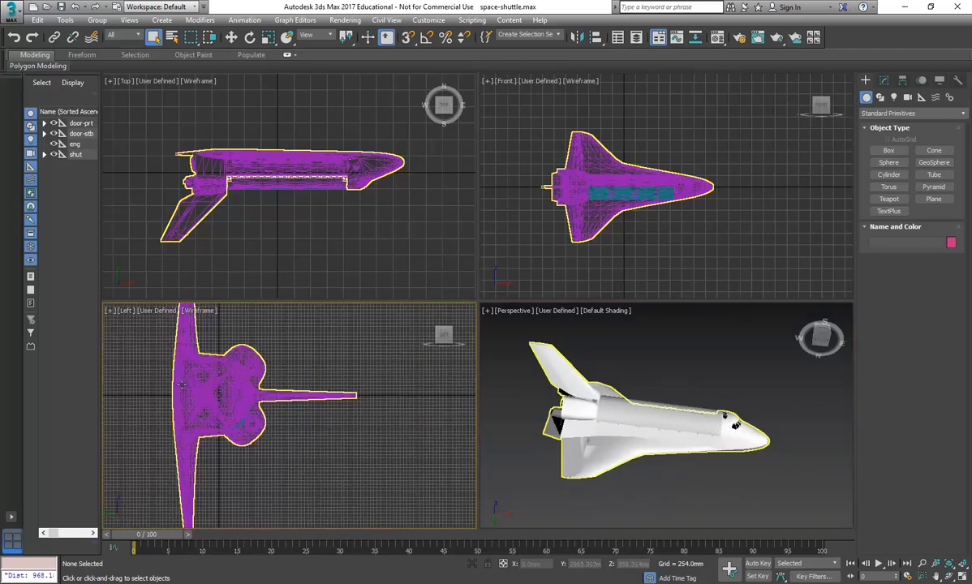
pyautogui.scroll(2, 231, 416)
pyautogui.click(628, 230)
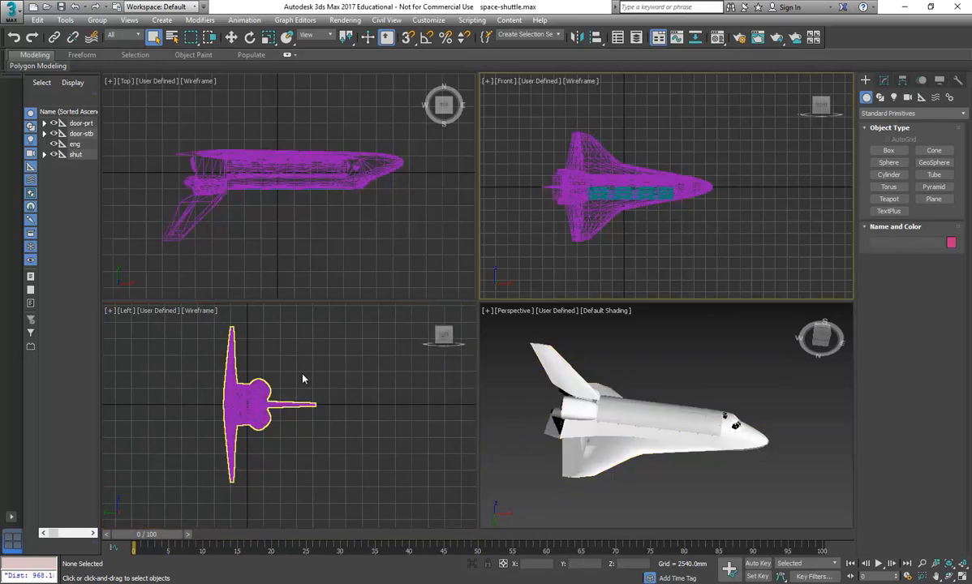
pyautogui.scroll(-2, 302, 375)
pyautogui.scroll(1, 259, 399)
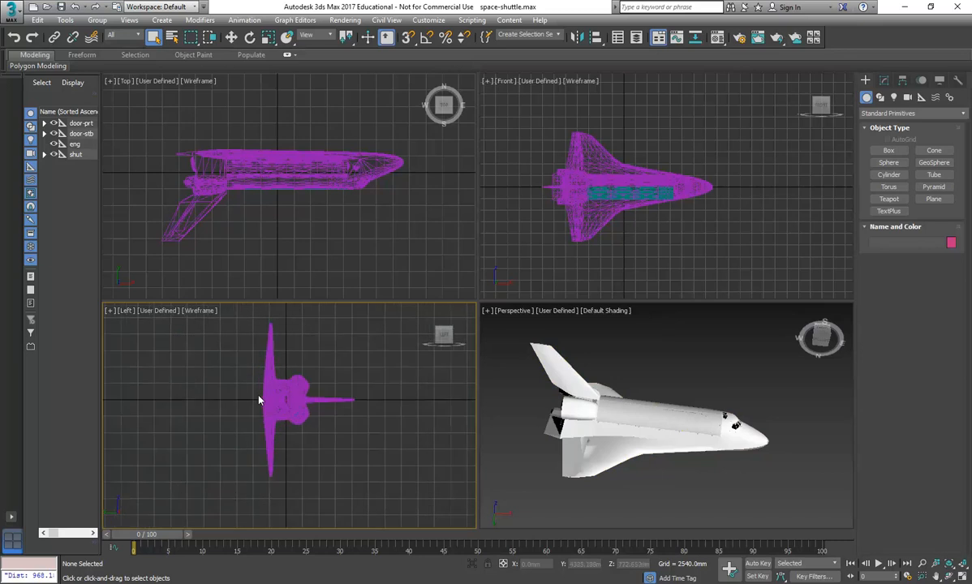
# - Select all parts of the shuttle, activate Rotate, turn on angle snap and check its angle increment setting
pyautogui.moveTo(357, 490); pyautogui.dragTo(352, 478)
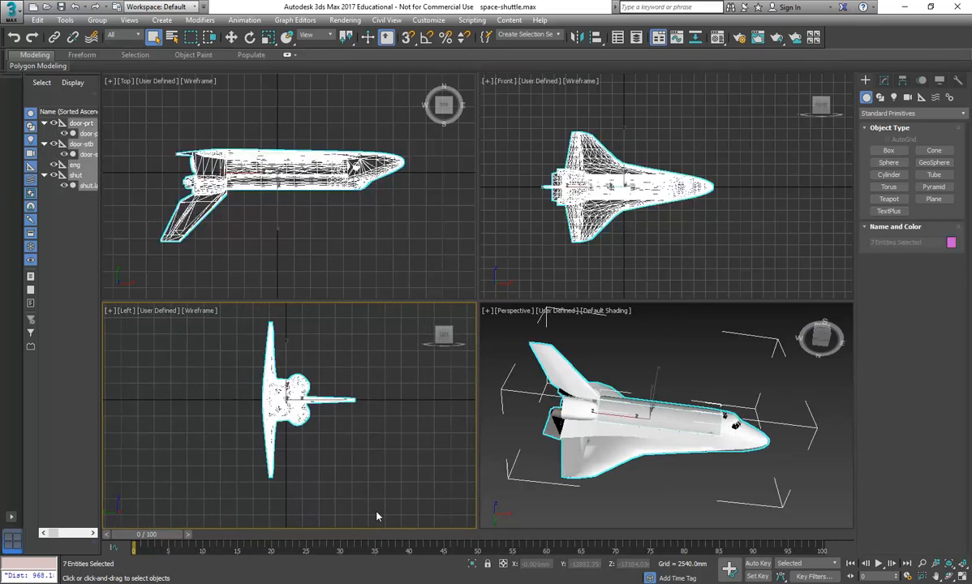
pyautogui.click(249, 38)
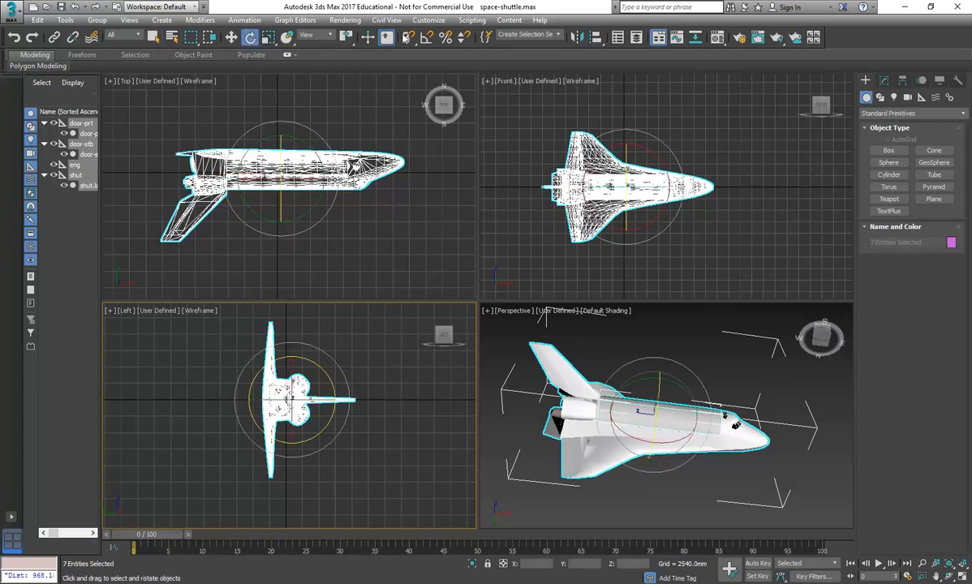
pyautogui.click(425, 40)
pyautogui.rightClick(425, 40)
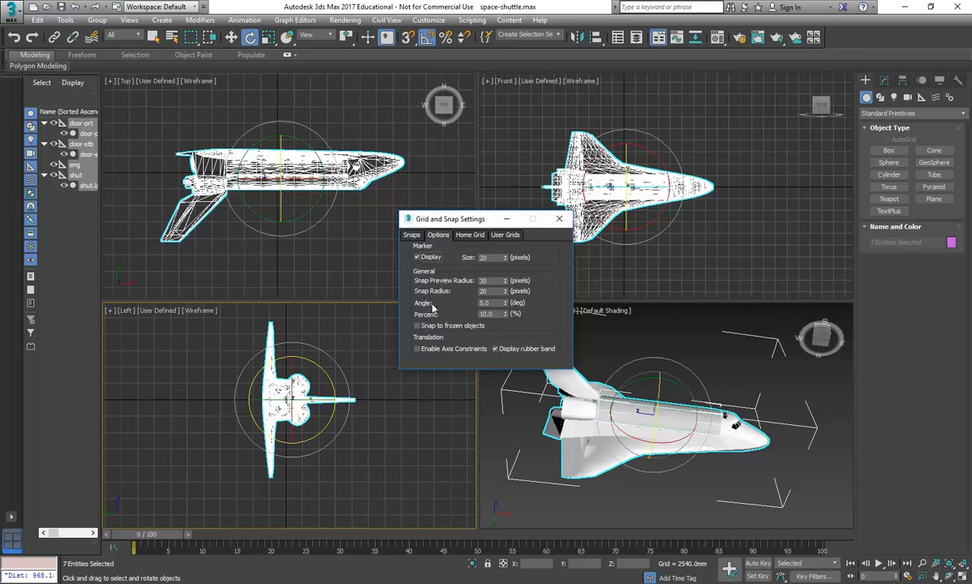
pyautogui.doubleClick(498, 303)
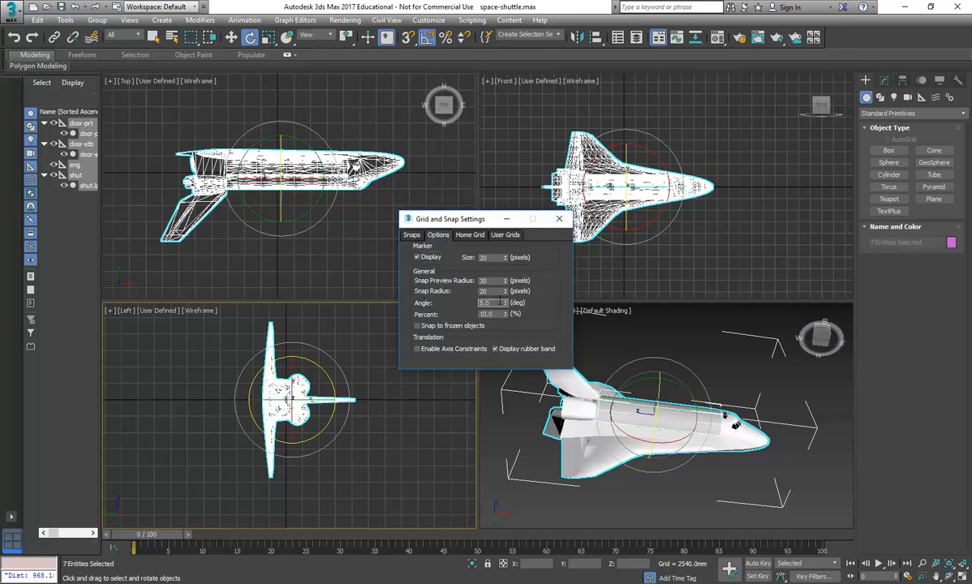
pyautogui.click(559, 220)
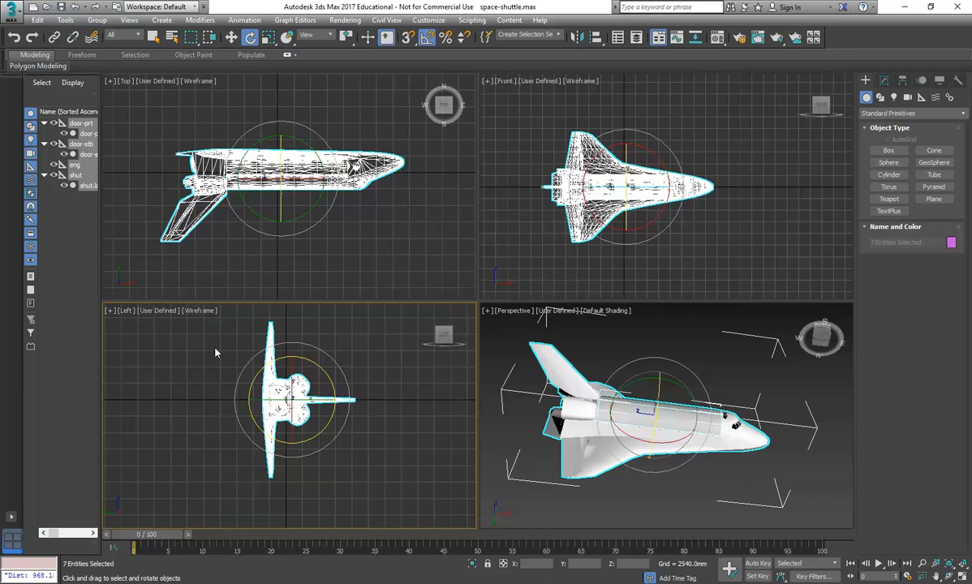
# - Rotate the whole shuttle by -90 degrees in the Left view so its tail fin points straight up
pyautogui.rightClick(207, 372)
pyautogui.moveTo(343, 373); pyautogui.dragTo(319, 328)
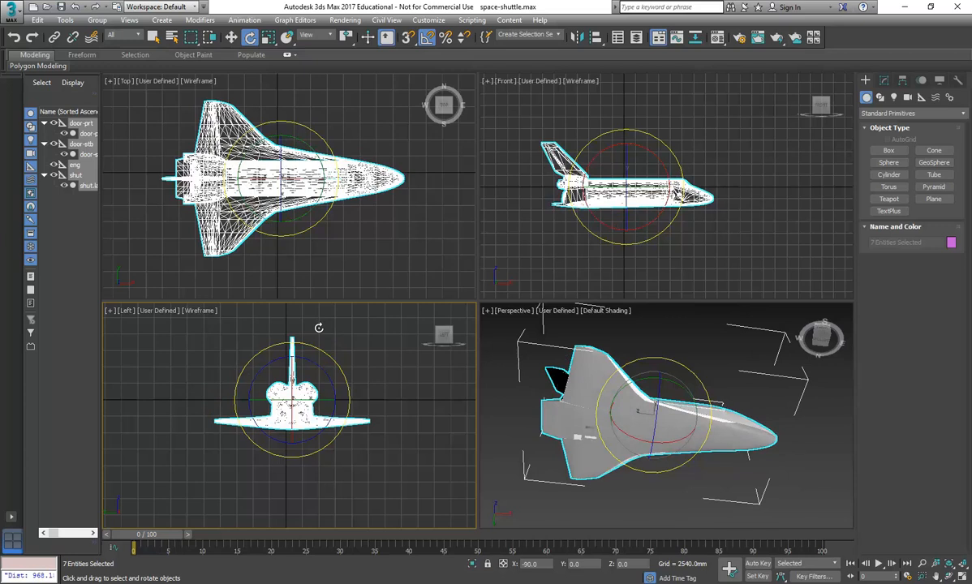
pyautogui.moveTo(319, 328)
pyautogui.mouseDown()
pyautogui.moveTo(334, 327)
pyautogui.moveTo(314, 330)
pyautogui.mouseUp()
pyautogui.moveTo(314, 330); pyautogui.dragTo(315, 330)
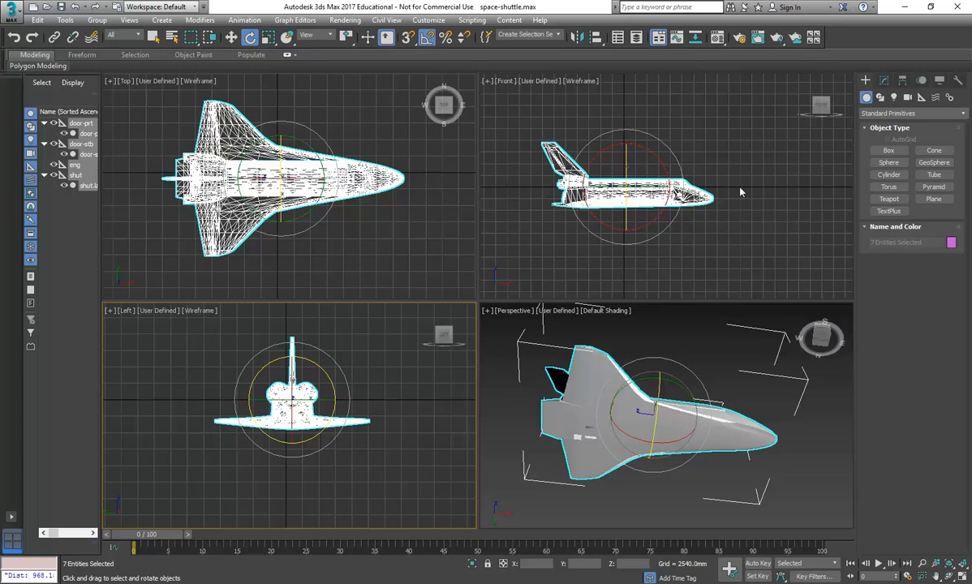
# - Move the shuttle up in the Front view until its underside sits just above the horizontal origin line, and deselect it
pyautogui.click(231, 37)
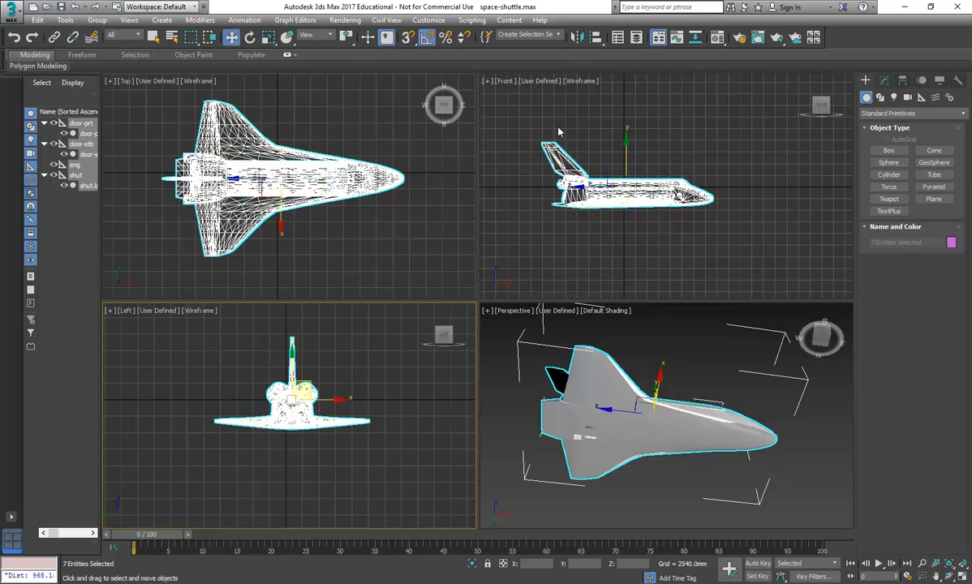
pyautogui.rightClick(596, 157)
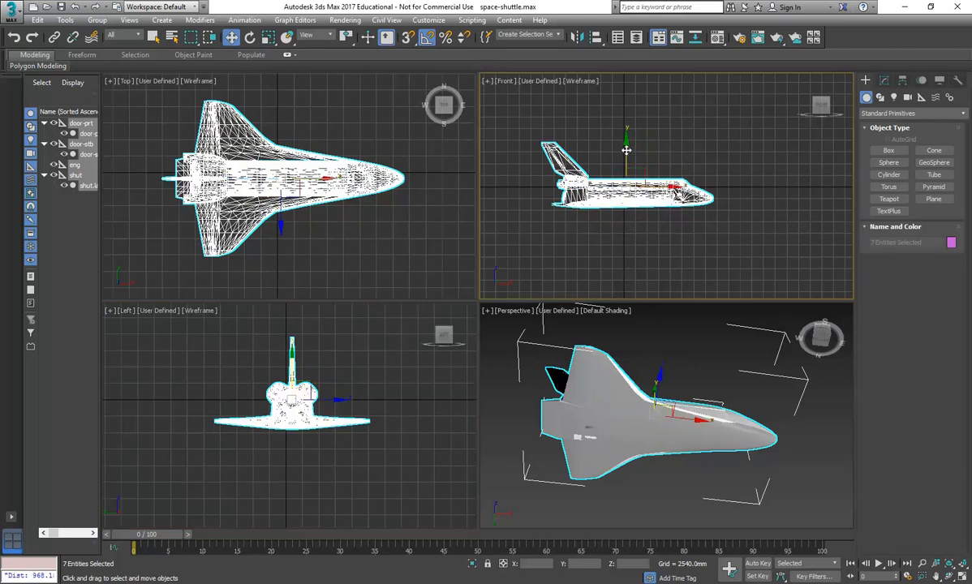
pyautogui.moveTo(626, 149); pyautogui.dragTo(627, 128)
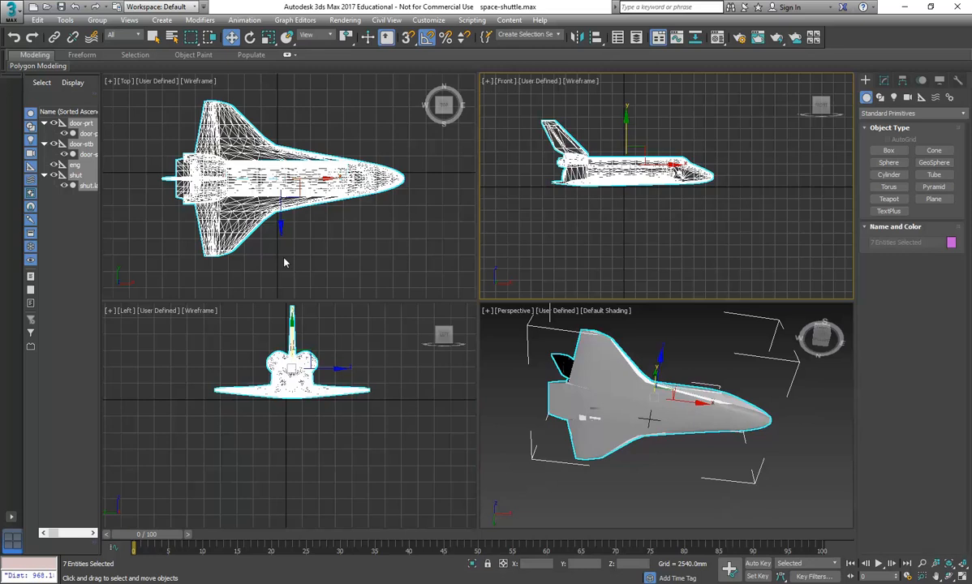
pyautogui.click(584, 398)
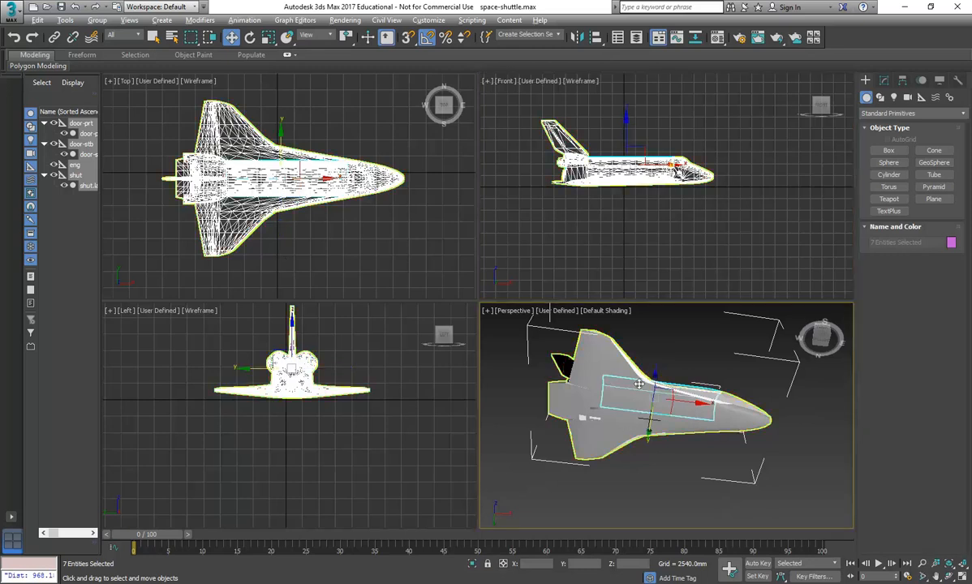
pyautogui.keyDown('alt'); pyautogui.moveTo(640, 384); pyautogui.dragTo(583, 369, button='middle'); pyautogui.keyUp('alt')
pyautogui.scroll(4, 548, 399)
pyautogui.click(583, 369)
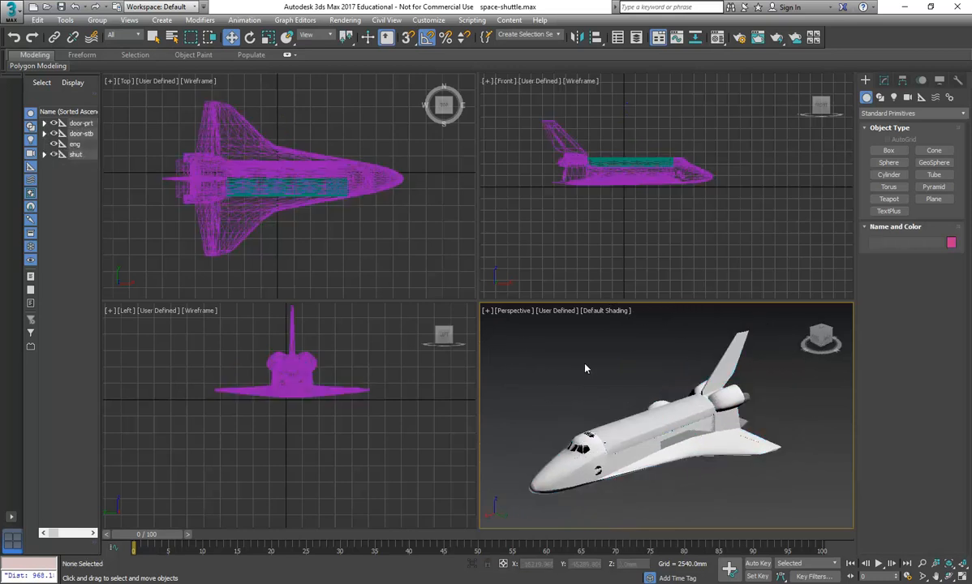
# - Save the corrected shuttle scene in the Archive folder under the new name "space-shuttle v1.max"
pyautogui.click(10, 12)
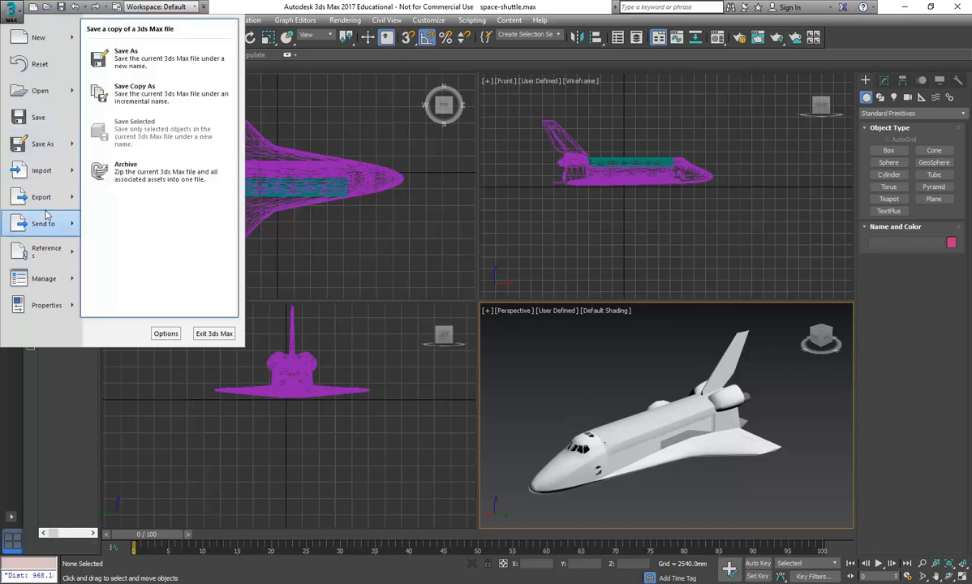
pyautogui.click(45, 146)
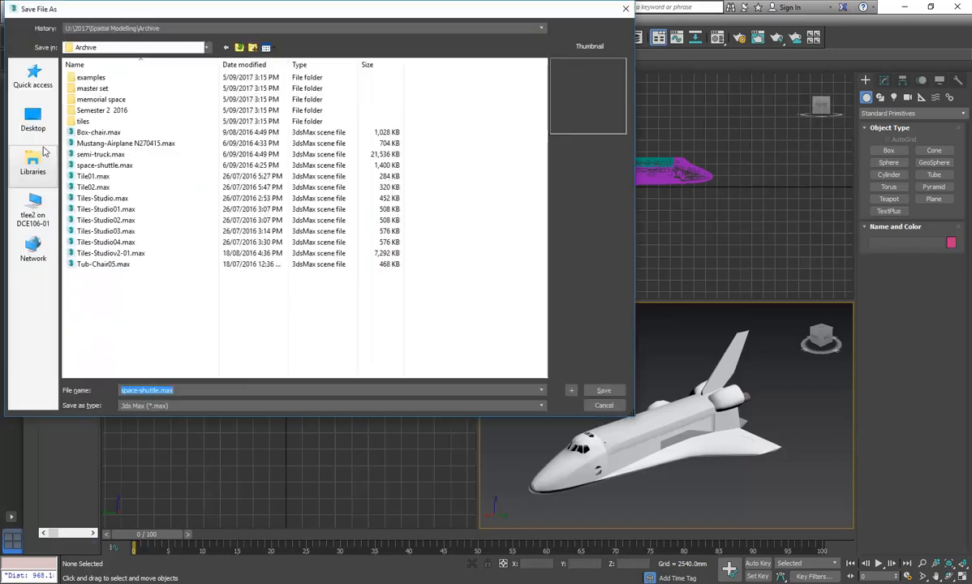
pyautogui.click(159, 390)
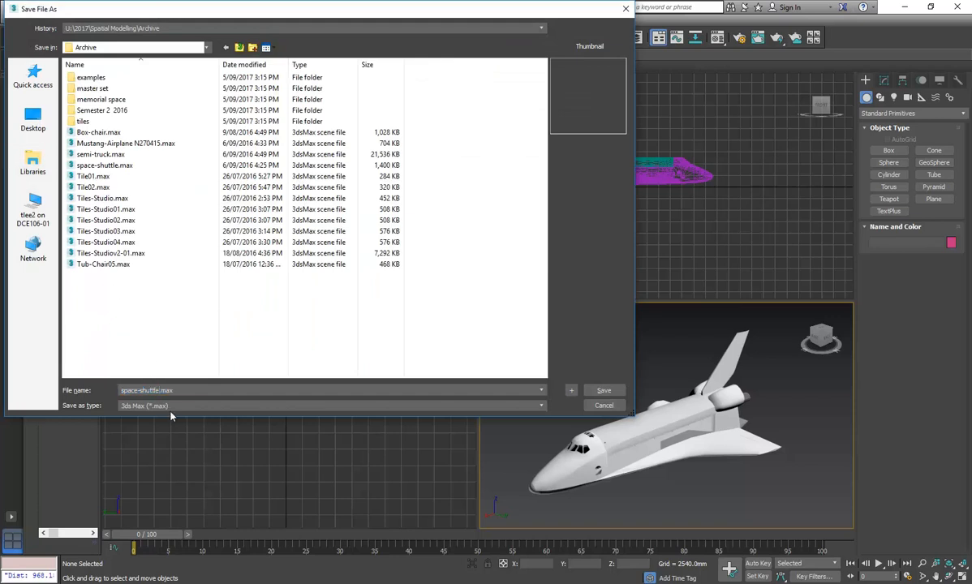
pyautogui.write('v1')
pyautogui.click(605, 391)
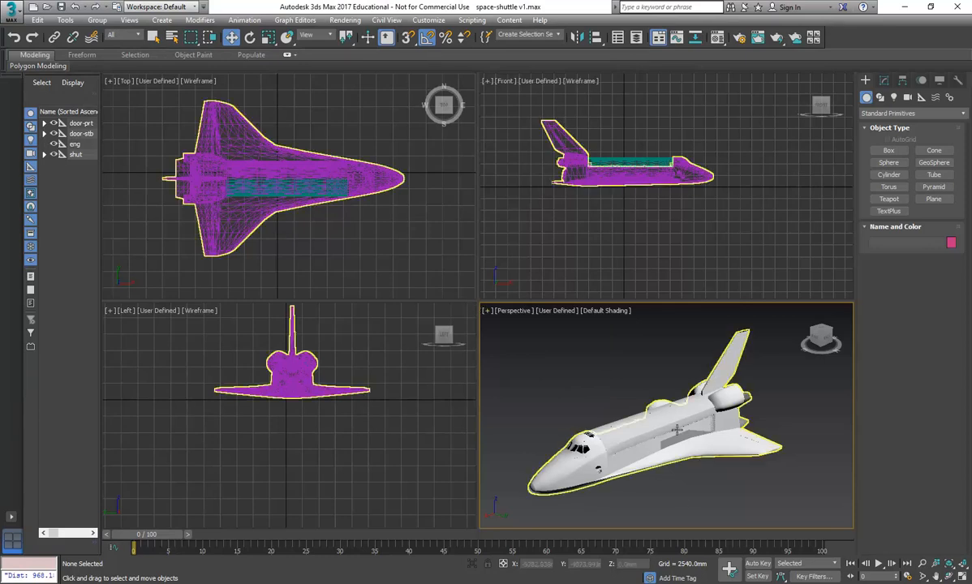
# - Export the entire shuttle scene as a space-shuttle DWG file in AutoCAD 2013 DWG format
pyautogui.click(9, 10)
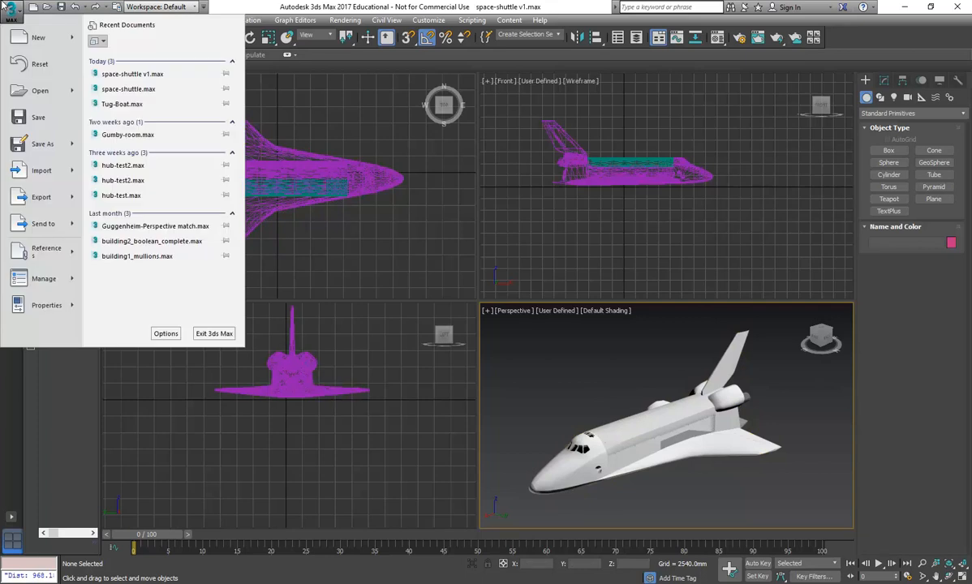
pyautogui.click(35, 199)
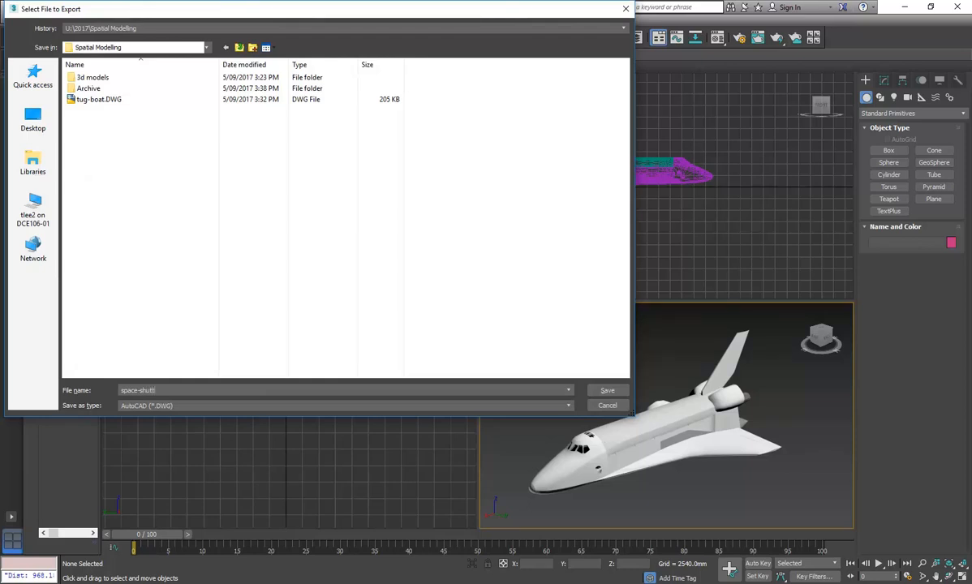
pyautogui.click(607, 390)
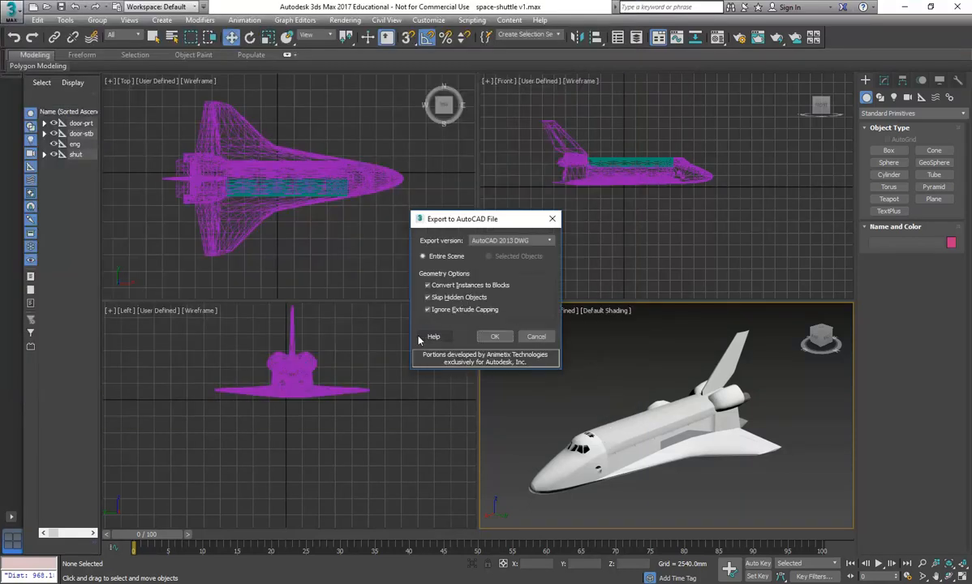
pyautogui.click(495, 337)
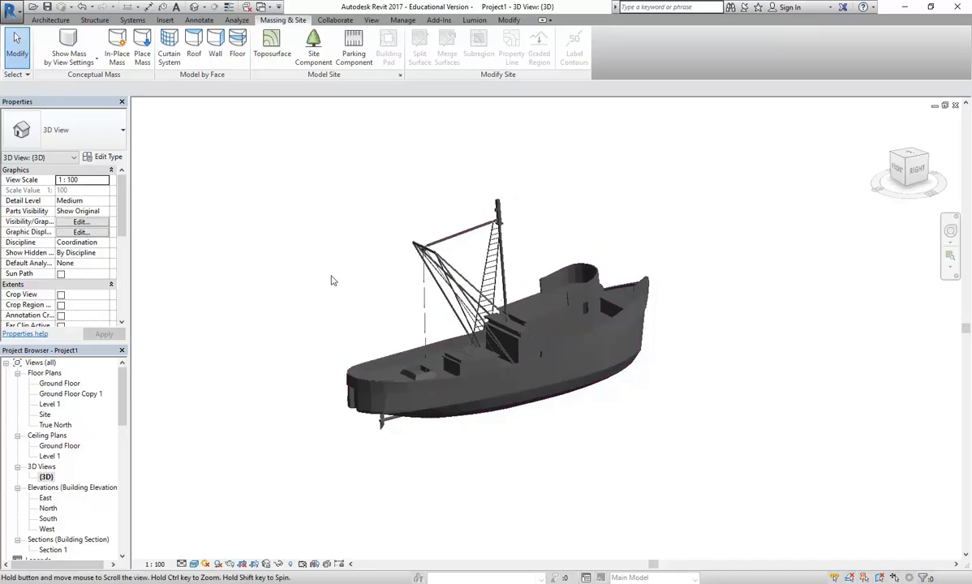
# - Switch to Revit and open the Ground Floor Copy 1 floor plan that shows the tug boat
pyautogui.keyDown('shift'); pyautogui.moveTo(332, 278); pyautogui.dragTo(402, 325, button='middle'); pyautogui.keyUp('shift')
pyautogui.doubleClick(68, 384)
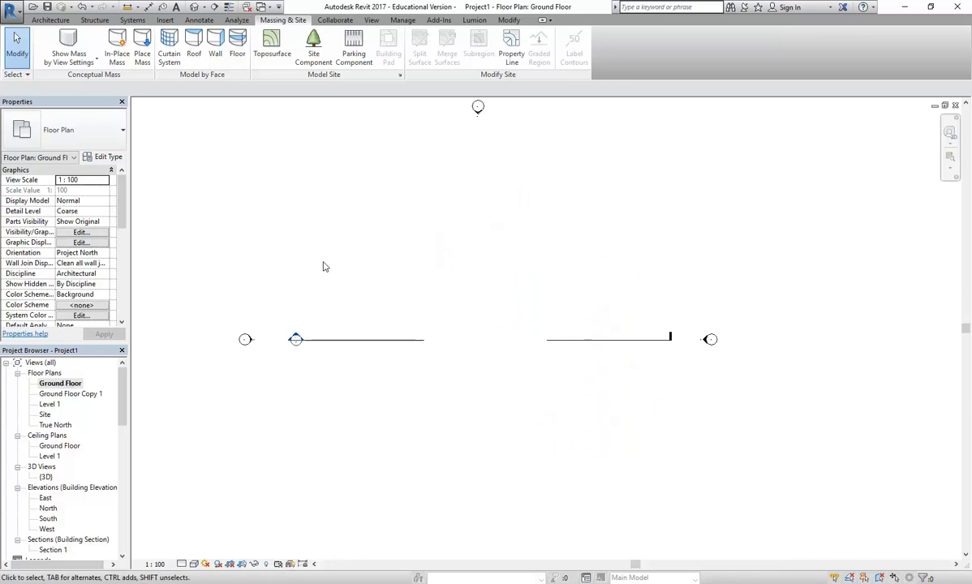
pyautogui.doubleClick(72, 393)
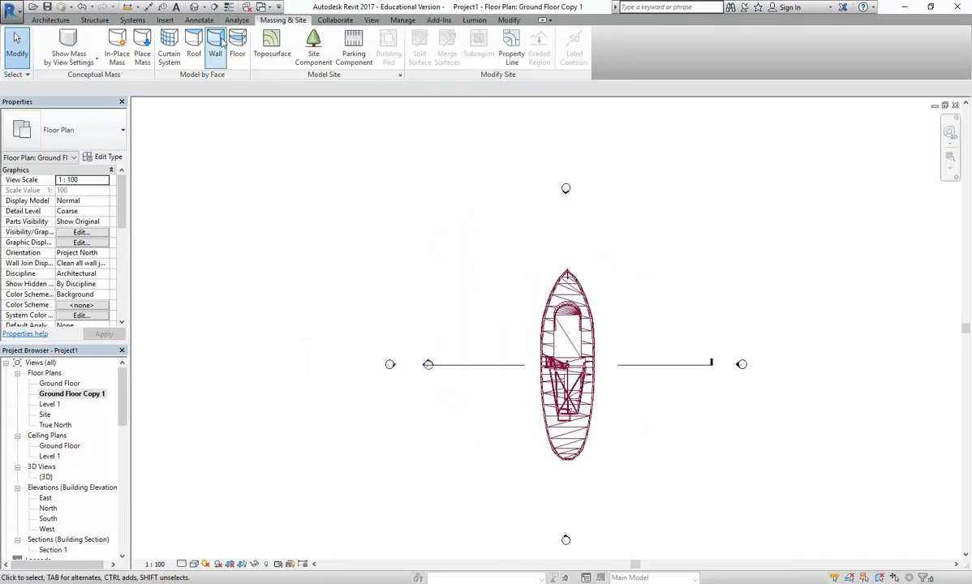
# - Import space-shuttle.DWG into the plan with Auto - Origin to Origin positioning on the Ground Floor and dismiss the warning
pyautogui.click(164, 19)
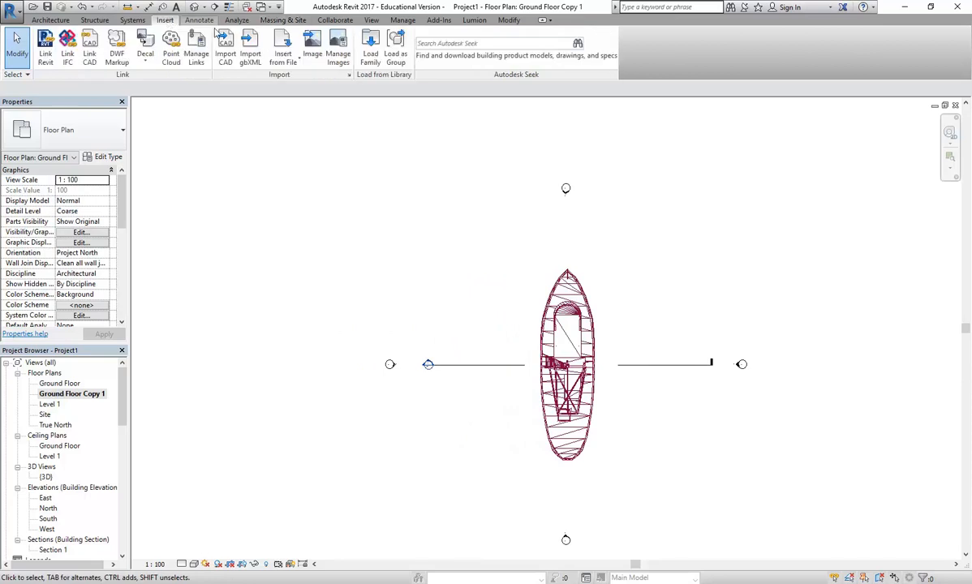
pyautogui.click(225, 42)
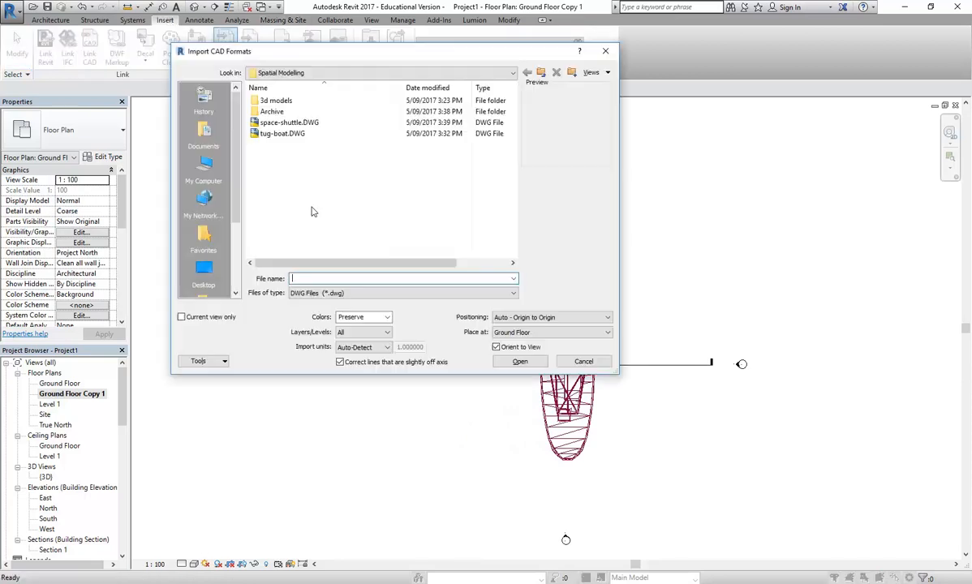
pyautogui.click(281, 123)
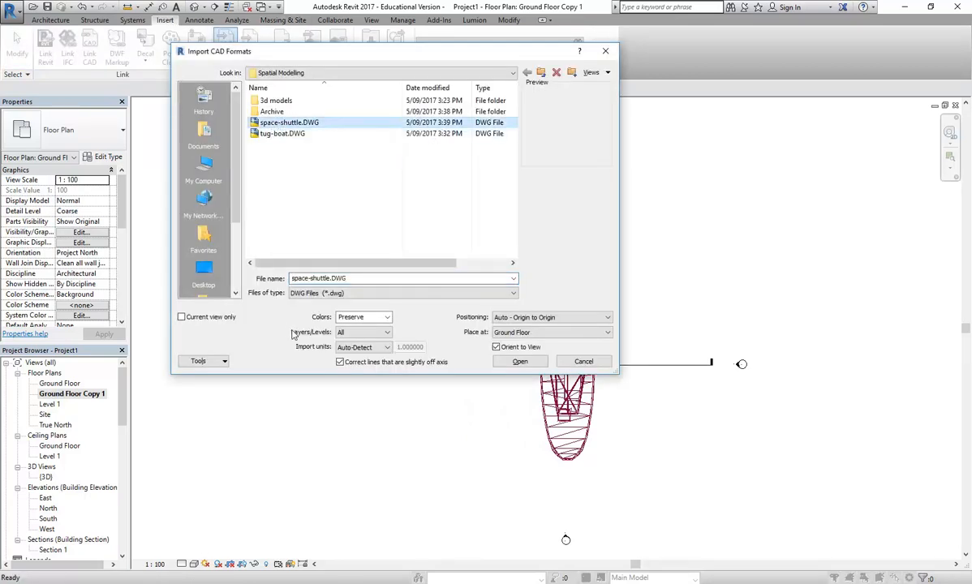
pyautogui.click(516, 361)
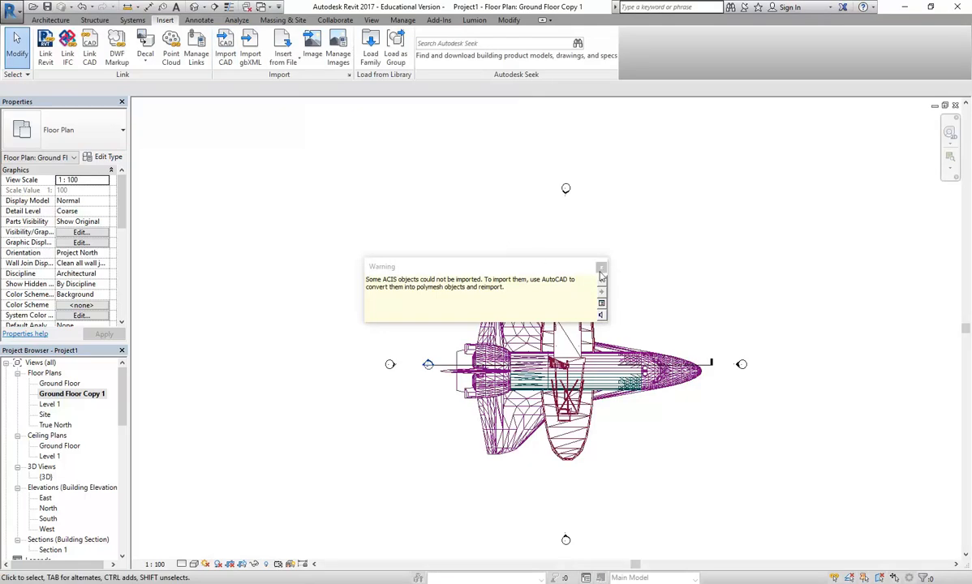
pyautogui.click(600, 268)
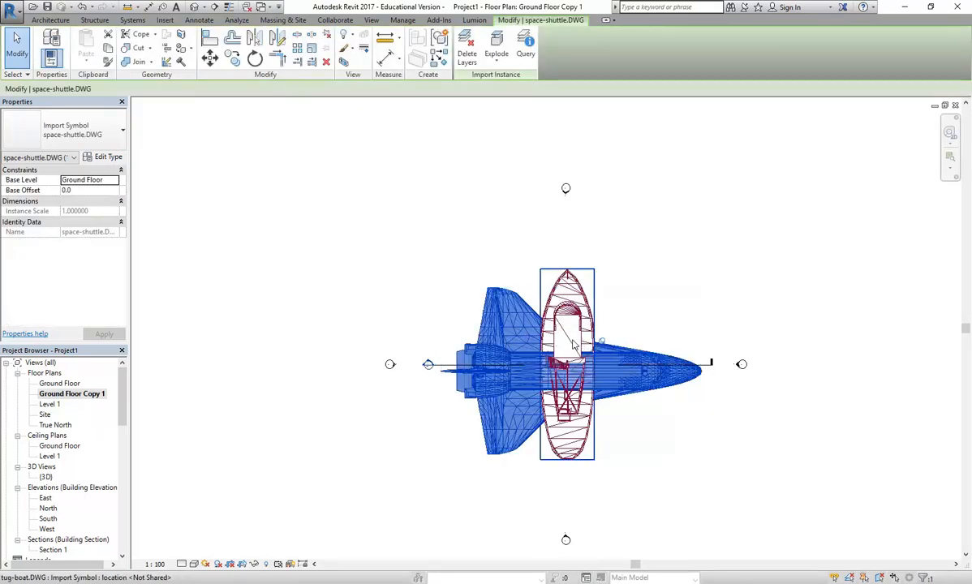
# - Unpin the imported space shuttle and move it clear of the tug boat
pyautogui.click(602, 342)
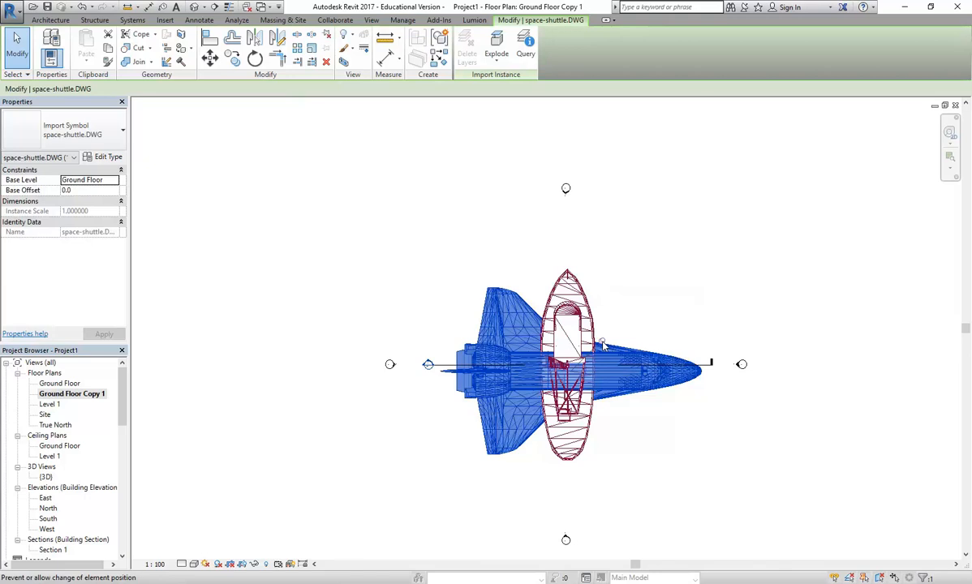
pyautogui.moveTo(518, 335); pyautogui.dragTo(337, 299)
pyautogui.rightClick(324, 281)
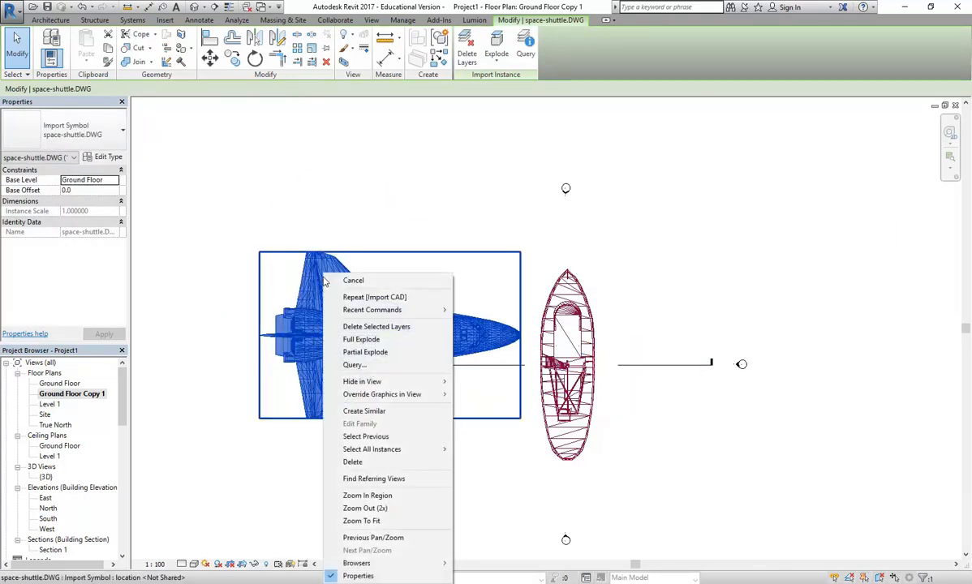
# - Rotate the space shuttle a quarter turn so its nose points up the plan, and position it alongside the tug boat
pyautogui.click(254, 58)
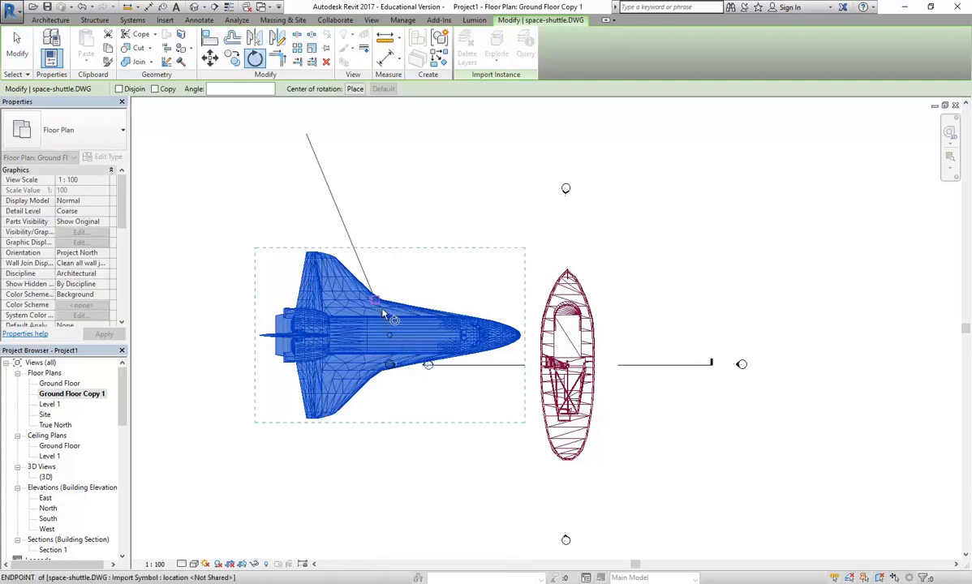
pyautogui.click(679, 347)
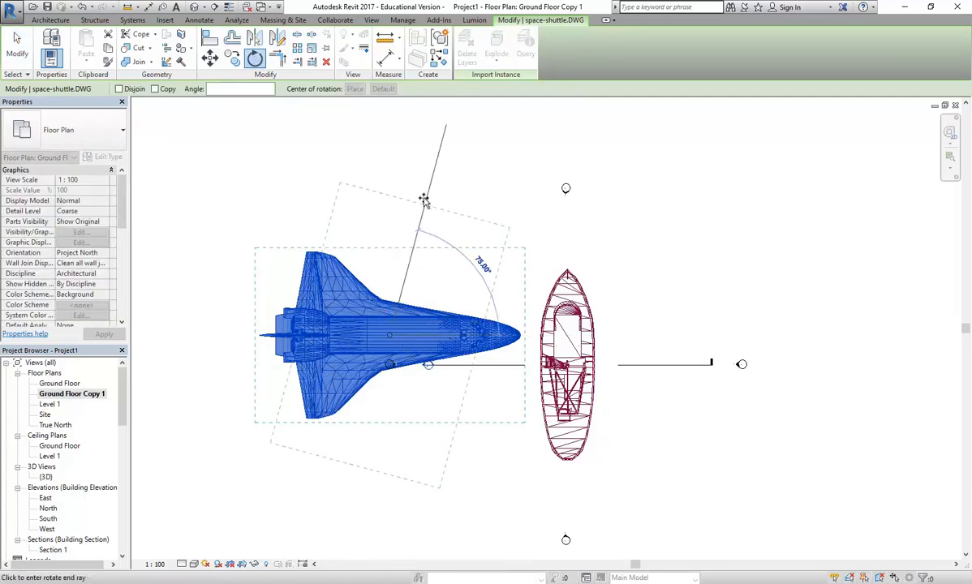
pyautogui.click(390, 195)
pyautogui.moveTo(391, 287); pyautogui.dragTo(444, 310)
pyautogui.click(495, 238)
pyautogui.moveTo(522, 275); pyautogui.dragTo(482, 261, button='middle')
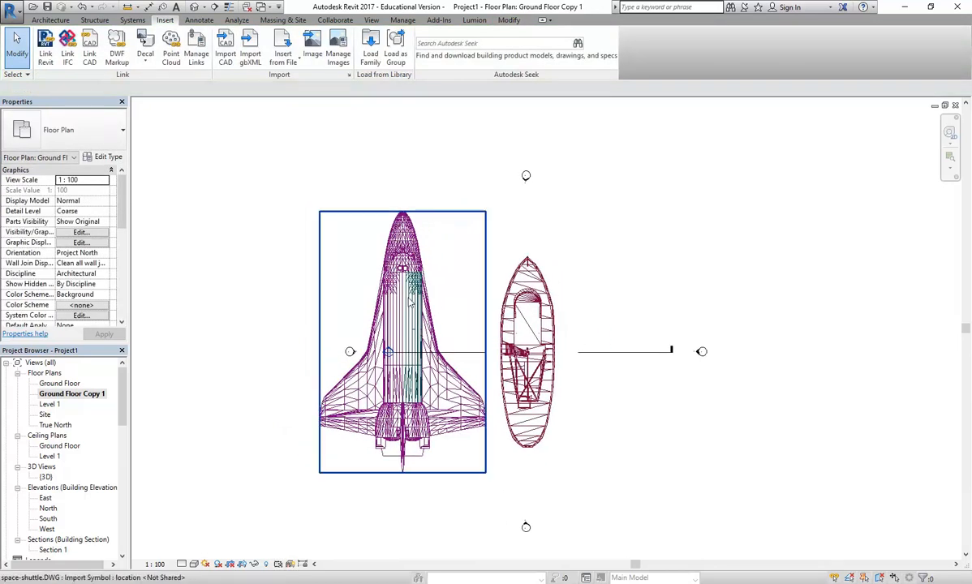
# - Open the {3D} view and examine the imported tug boat and space shuttle meshes from several distances
pyautogui.doubleClick(46, 478)
pyautogui.keyDown('shift'); pyautogui.moveTo(461, 349); pyautogui.dragTo(506, 437, button='middle'); pyautogui.keyUp('shift')
pyautogui.scroll(3, 402, 439)
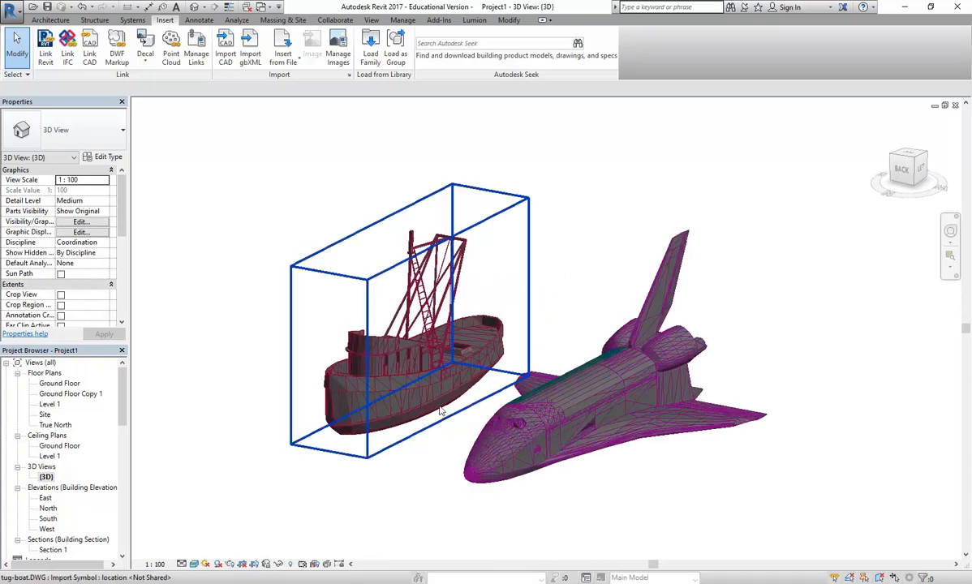
pyautogui.scroll(4, 390, 391)
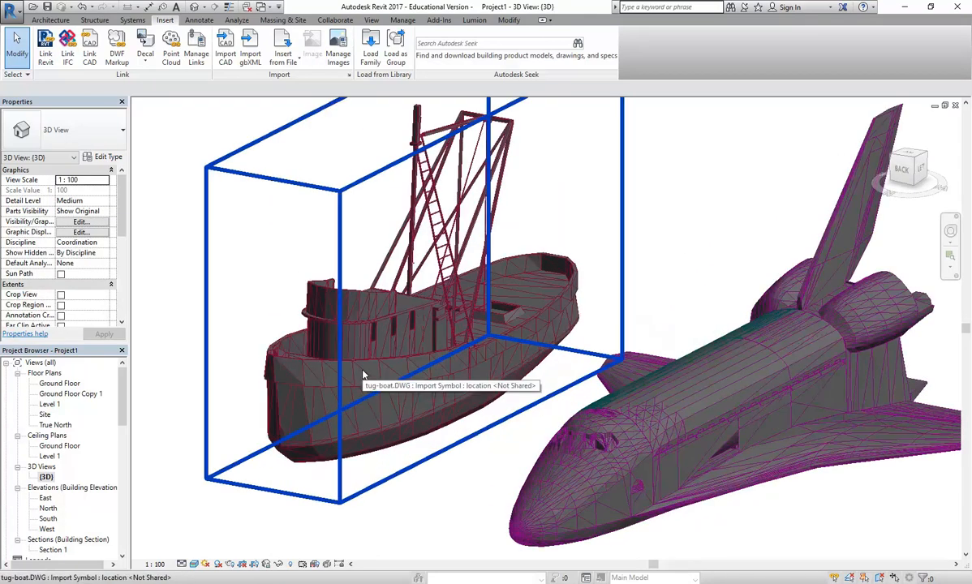
pyautogui.scroll(-2, 575, 440)
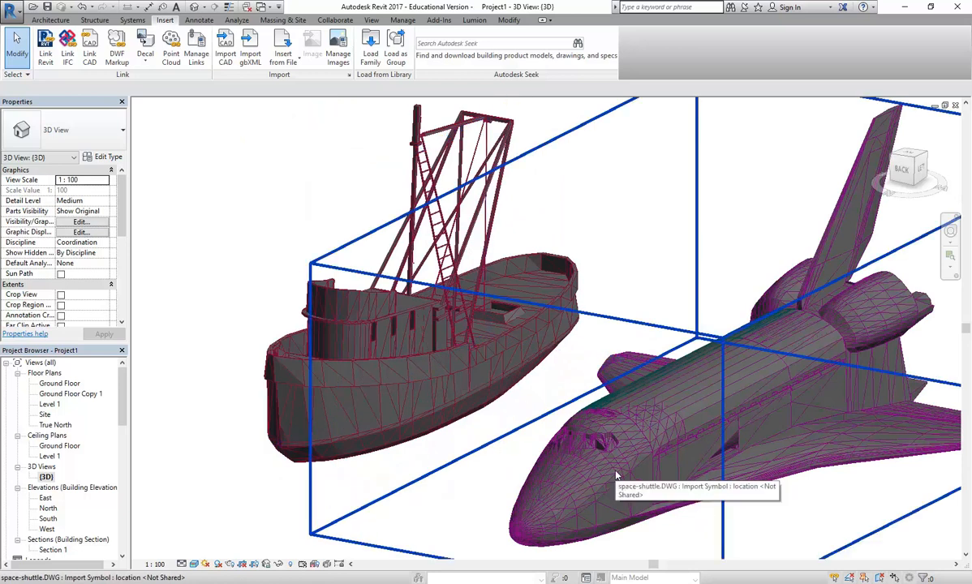
pyautogui.scroll(-3, 576, 440)
pyautogui.moveTo(234, 146); pyautogui.dragTo(241, 179, button='middle')
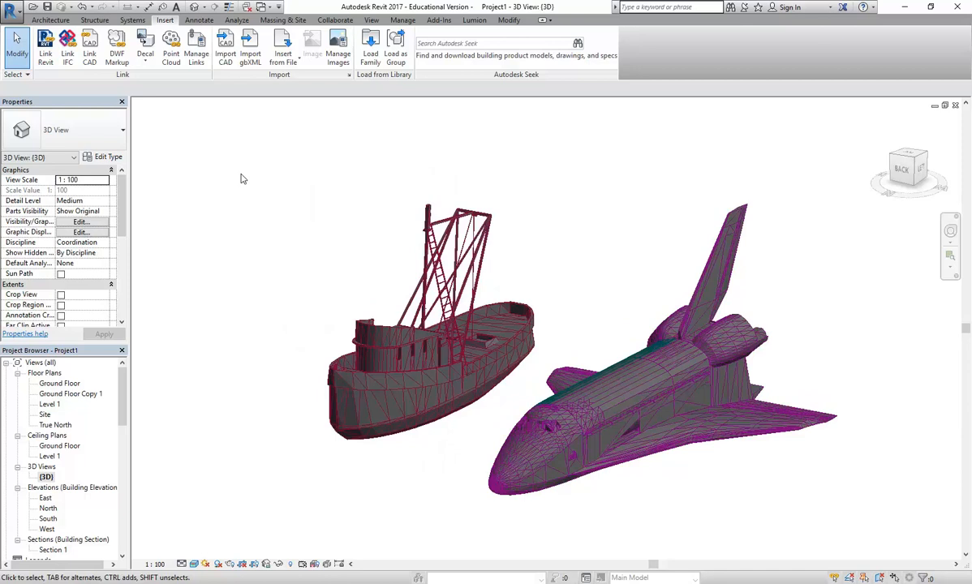
pyautogui.moveTo(249, 181); pyautogui.dragTo(256, 161, button='middle')
pyautogui.moveTo(447, 285); pyautogui.dragTo(412, 298, button='middle')
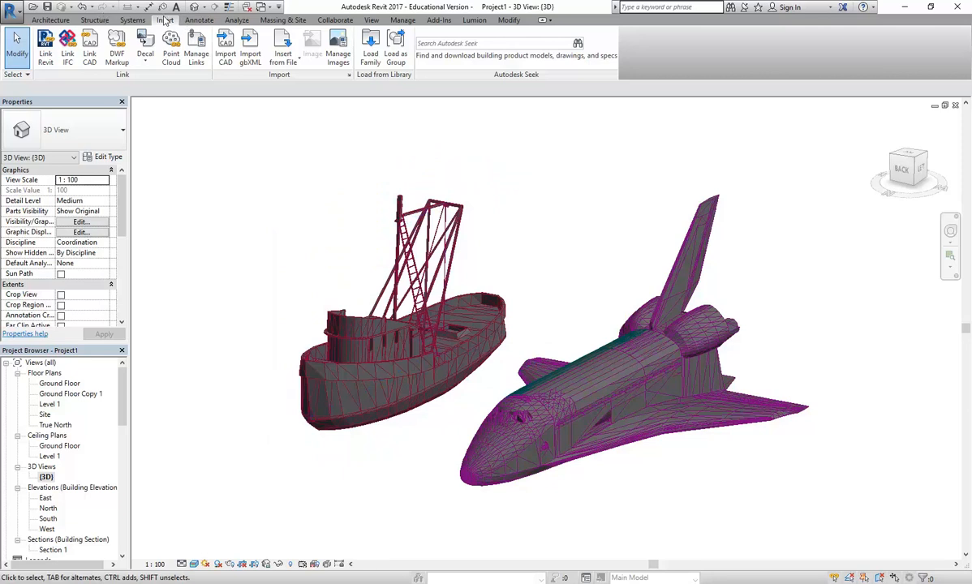
# - Load the Chair - Saucer family from the Showroom folder of the Revit Library for component placement
pyautogui.click(50, 19)
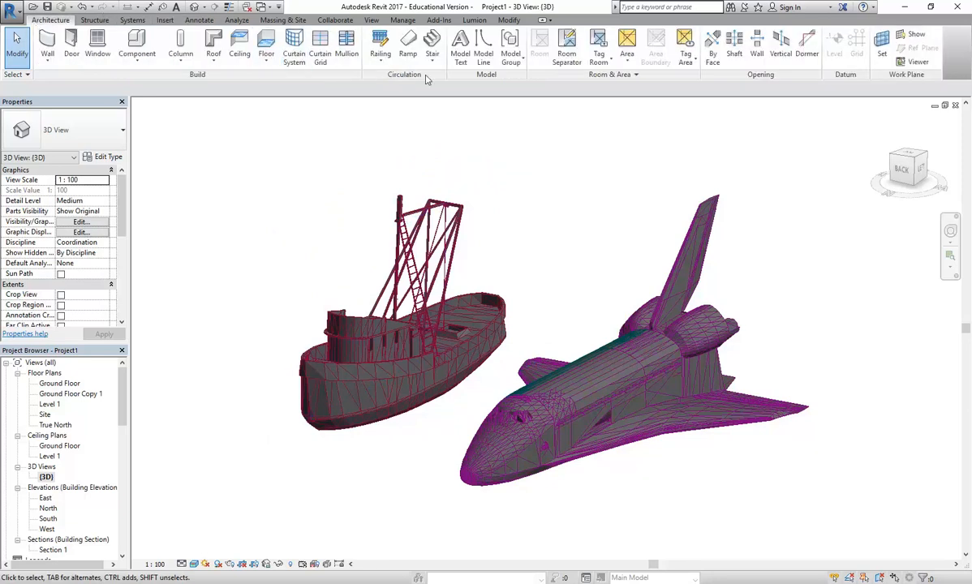
pyautogui.click(136, 41)
pyautogui.click(462, 47)
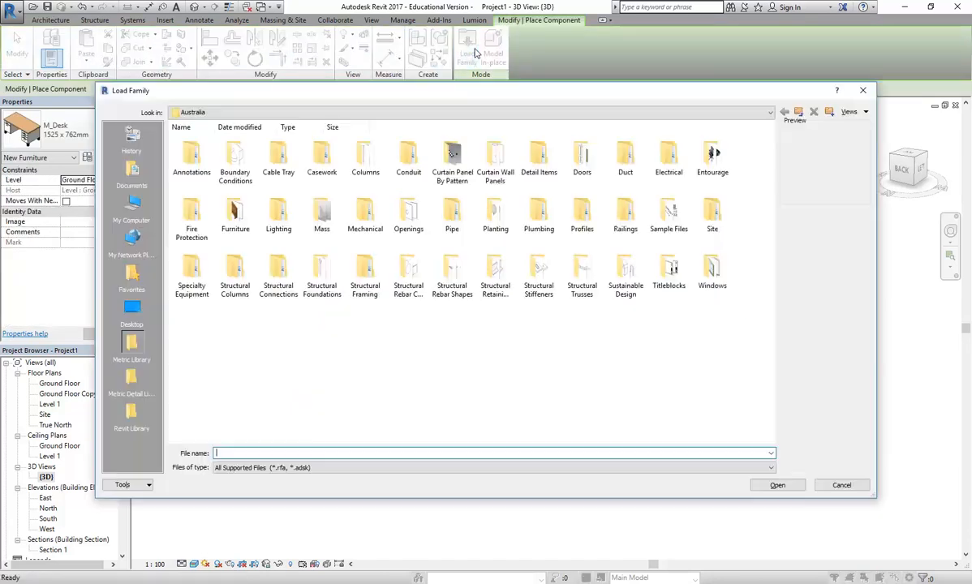
pyautogui.click(129, 407)
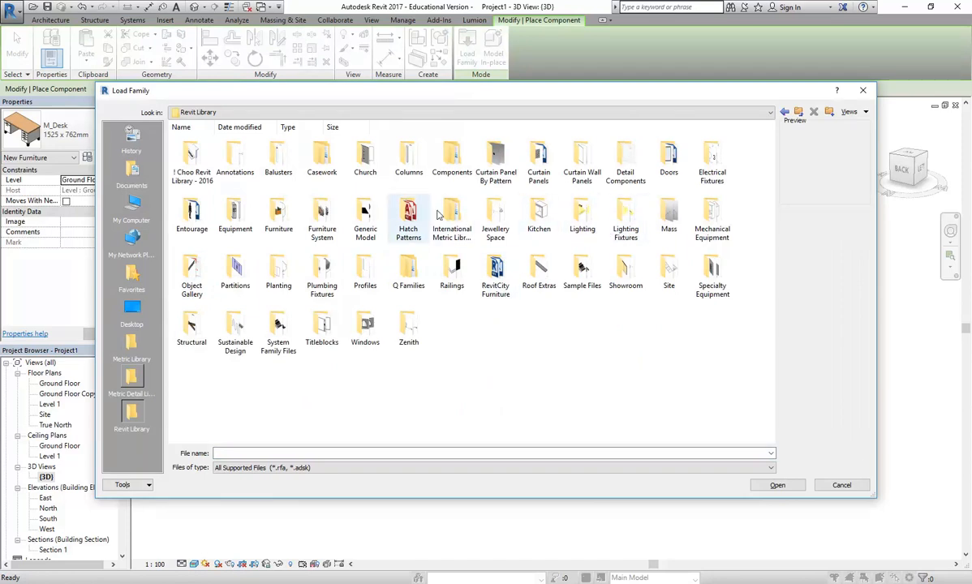
pyautogui.doubleClick(626, 272)
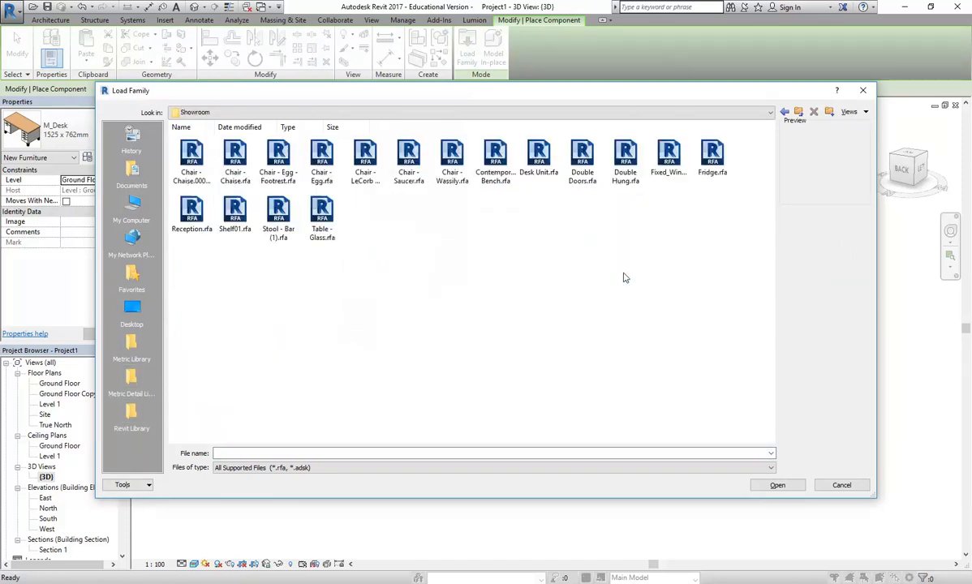
pyautogui.click(278, 158)
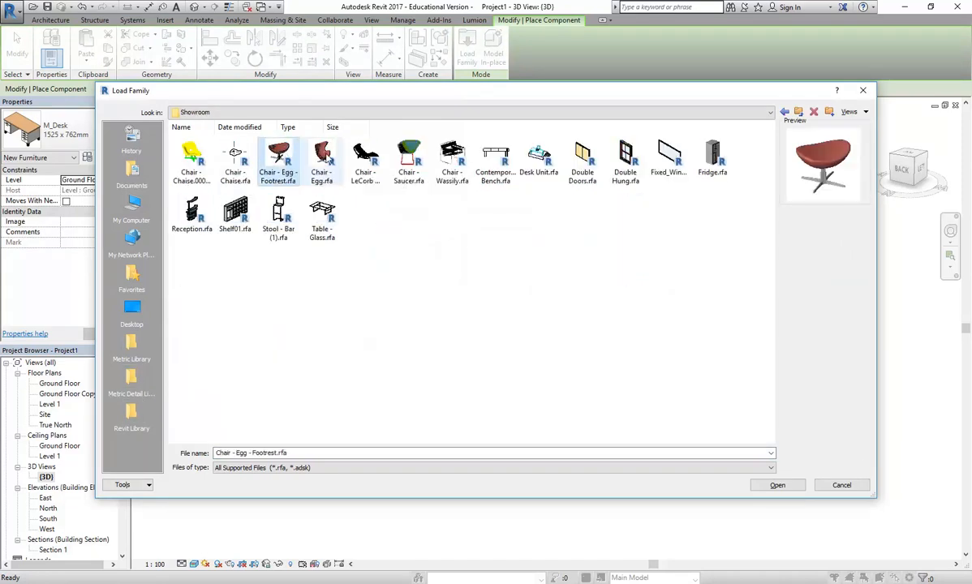
pyautogui.click(322, 158)
pyautogui.click(409, 159)
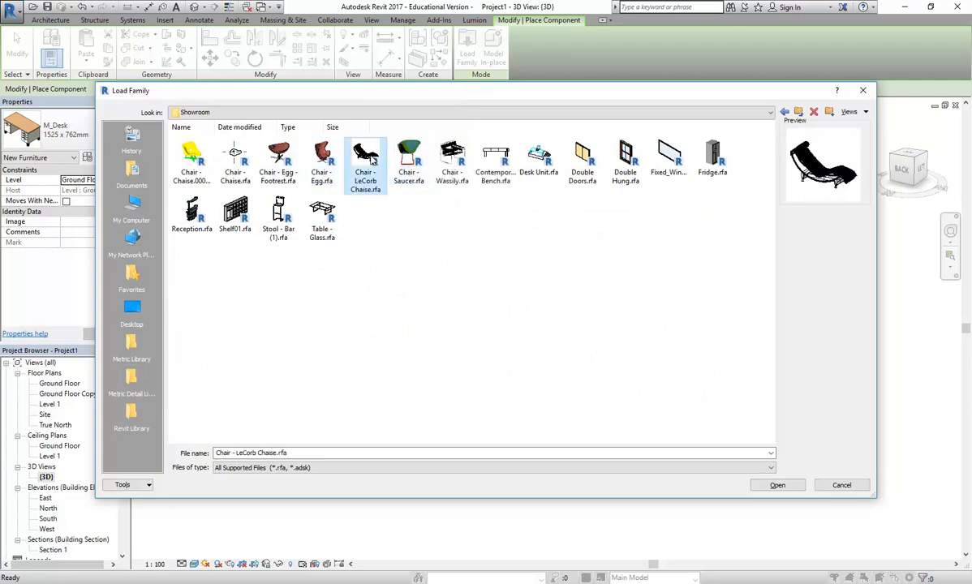
pyautogui.doubleClick(405, 156)
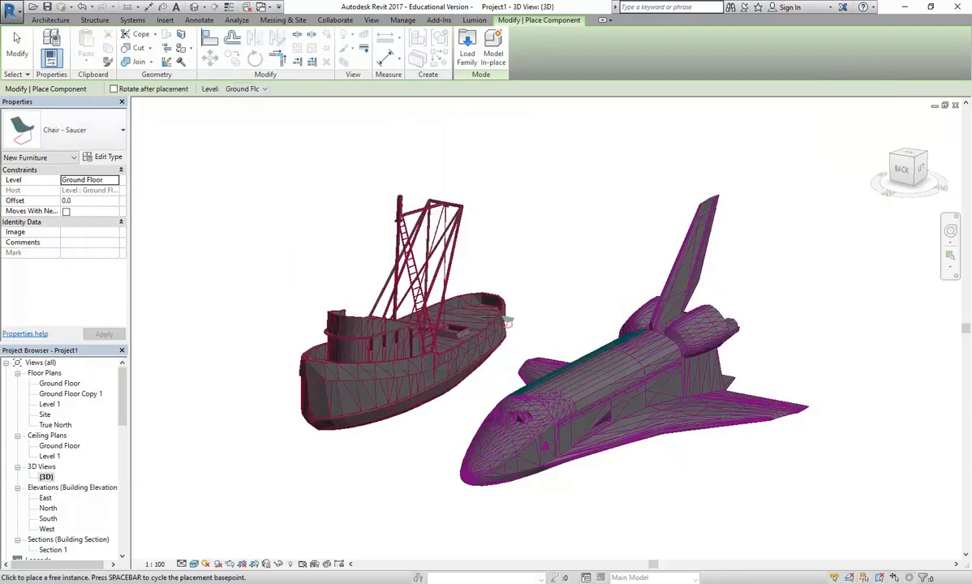
# - Place one Chair - Saucer on the Ground Floor level beside the space shuttle and end the placement
pyautogui.scroll(2, 496, 404)
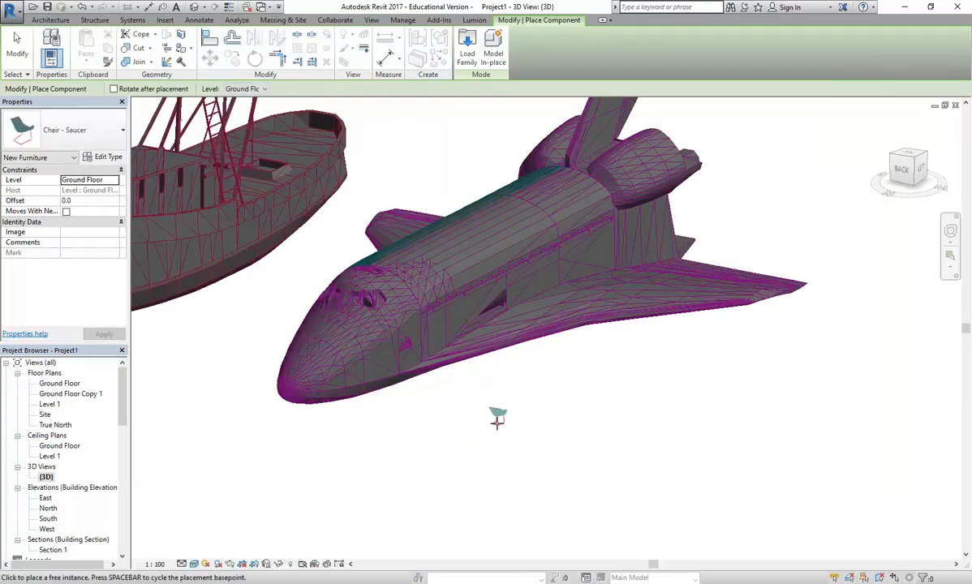
pyautogui.scroll(4, 479, 404)
pyautogui.rightClick(431, 355)
pyautogui.rightClick(474, 363)
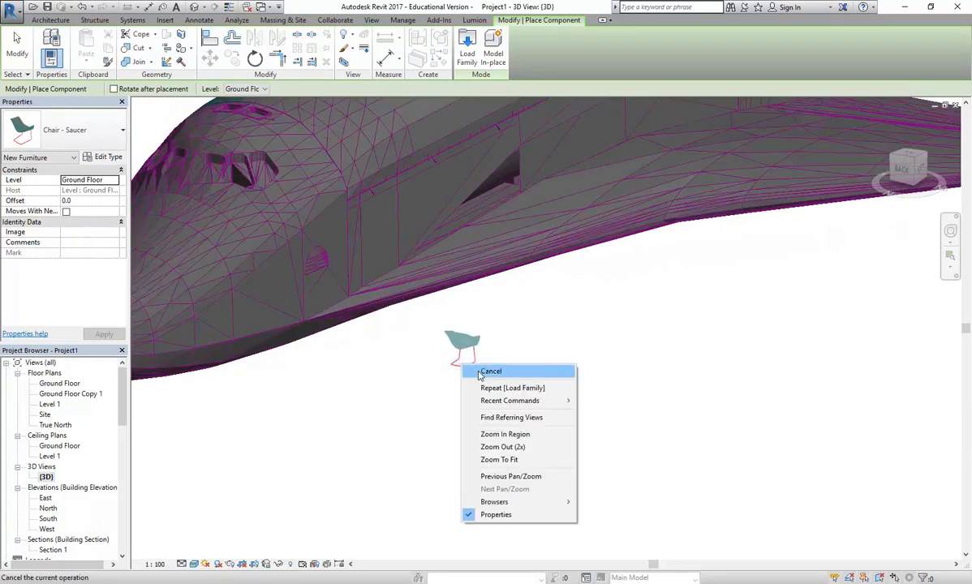
pyautogui.click(491, 370)
pyautogui.click(490, 406)
# - Examine the placed saucer chair's mesh seat and legs up close, both selected and unselected
pyautogui.moveTo(560, 399); pyautogui.dragTo(251, 421, button='middle')
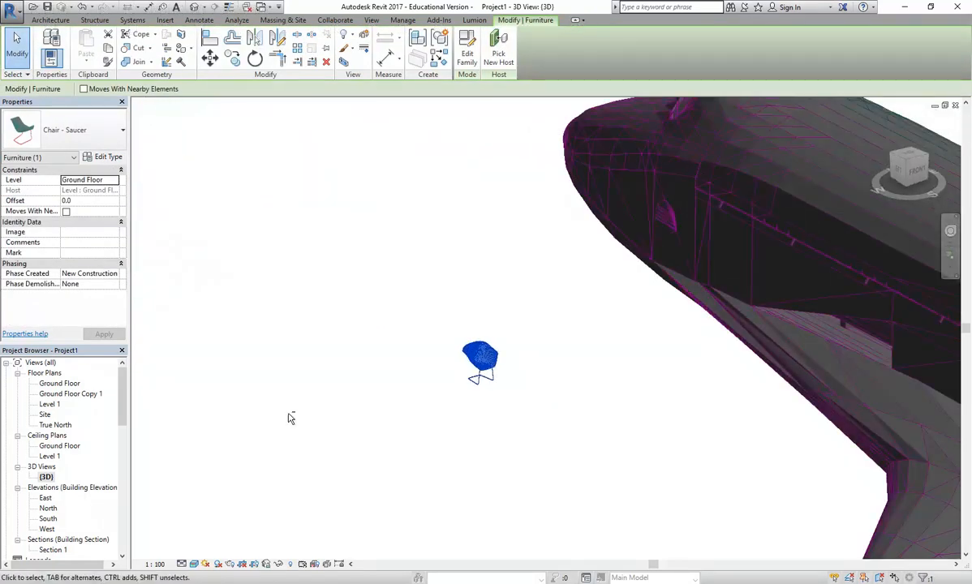
pyautogui.scroll(3, 531, 351)
pyautogui.scroll(1, 466, 396)
pyautogui.scroll(3, 467, 396)
pyautogui.keyDown('shift'); pyautogui.moveTo(384, 412); pyautogui.dragTo(300, 341, button='middle'); pyautogui.keyUp('shift')
pyautogui.click(299, 341)
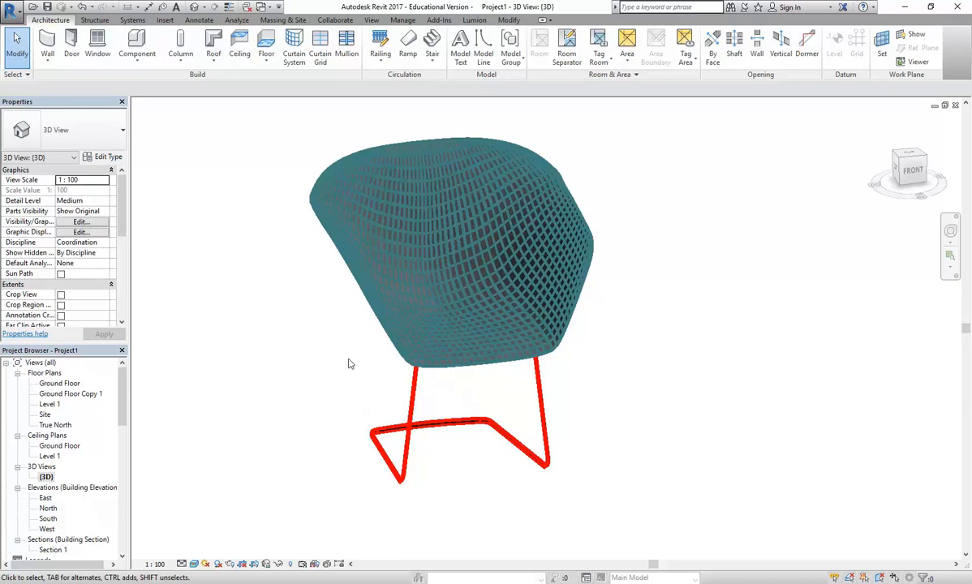
pyautogui.click(428, 304)
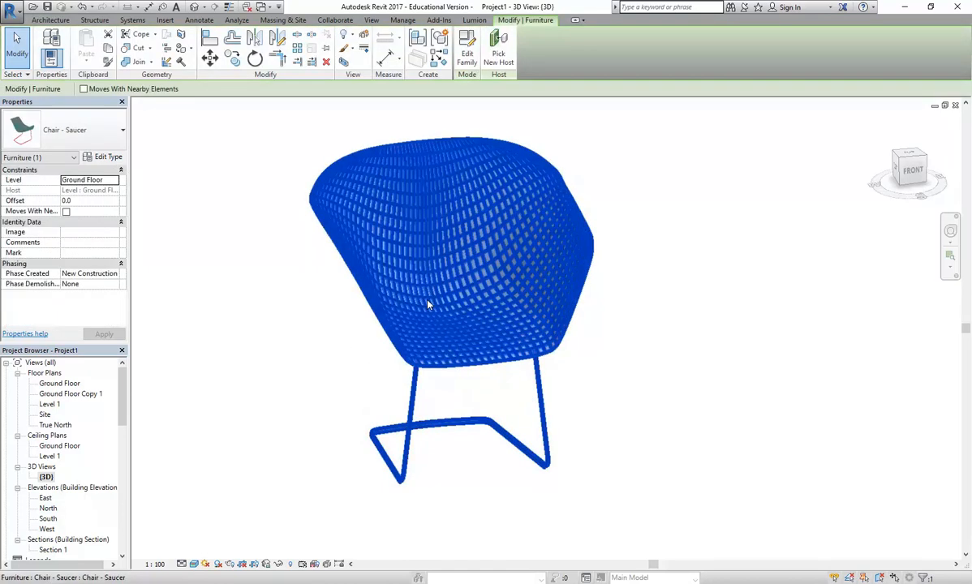
pyautogui.click(330, 352)
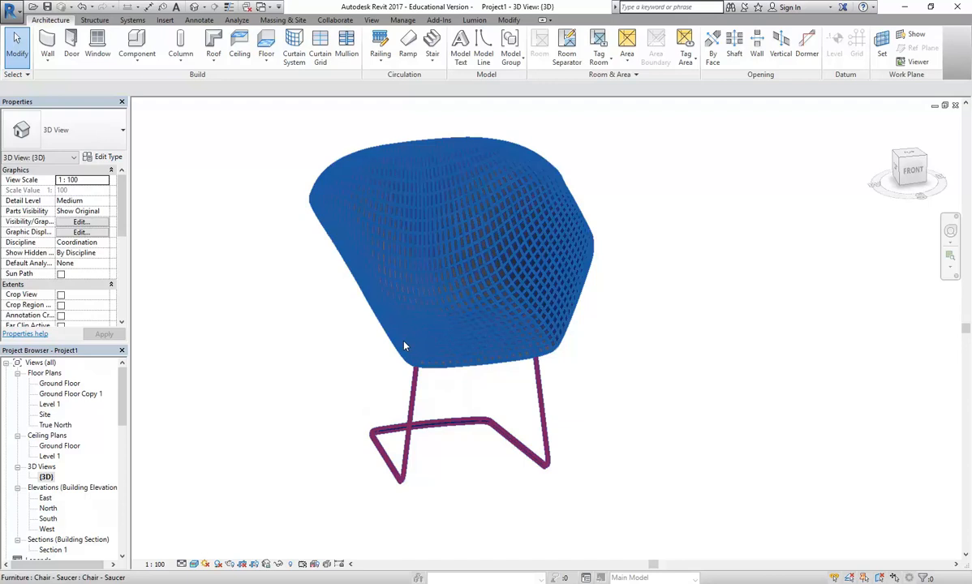
pyautogui.click(404, 346)
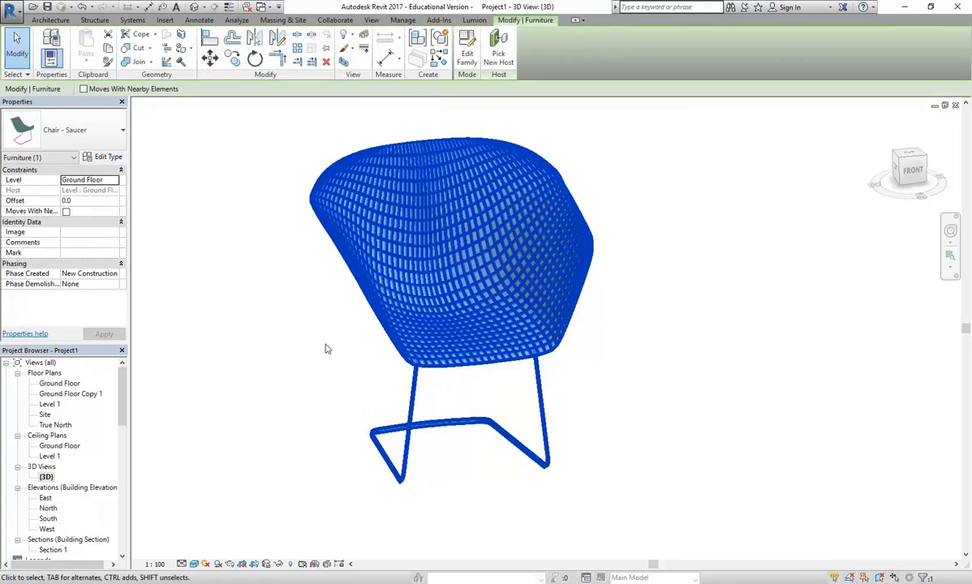
# - Select the saucer chair again to check that its seat and legs form one furniture element, and clear the selection
pyautogui.press('Escape')
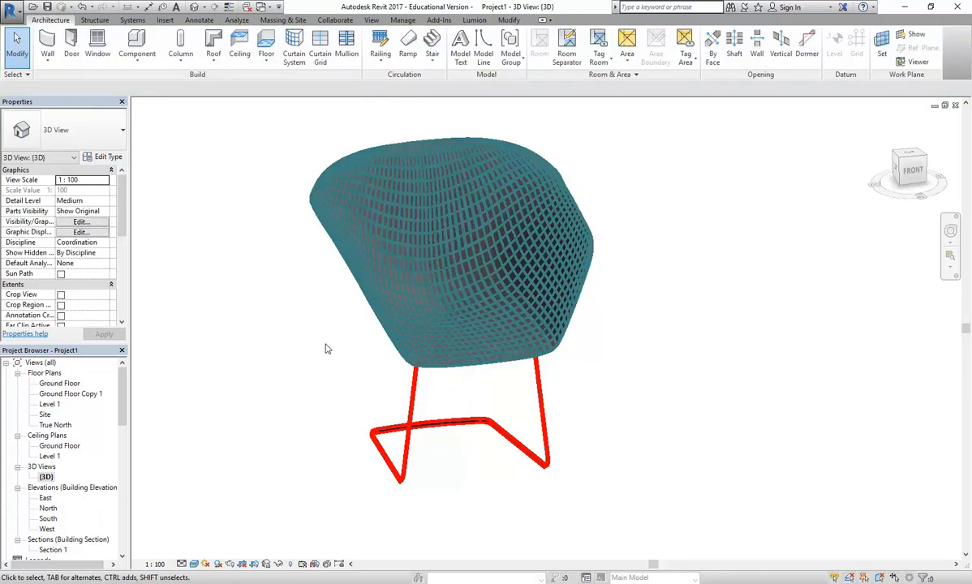
pyautogui.click(445, 315)
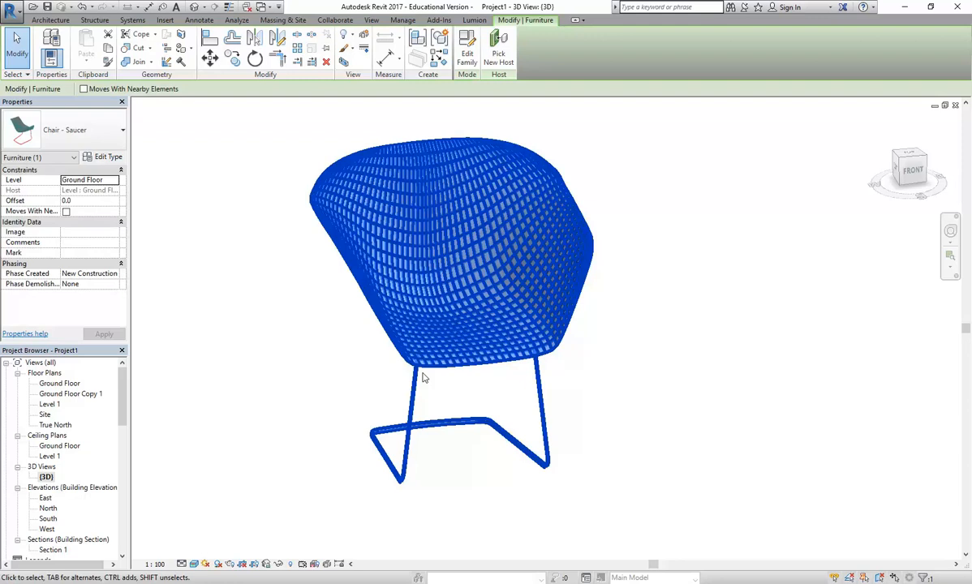
pyautogui.click(276, 304)
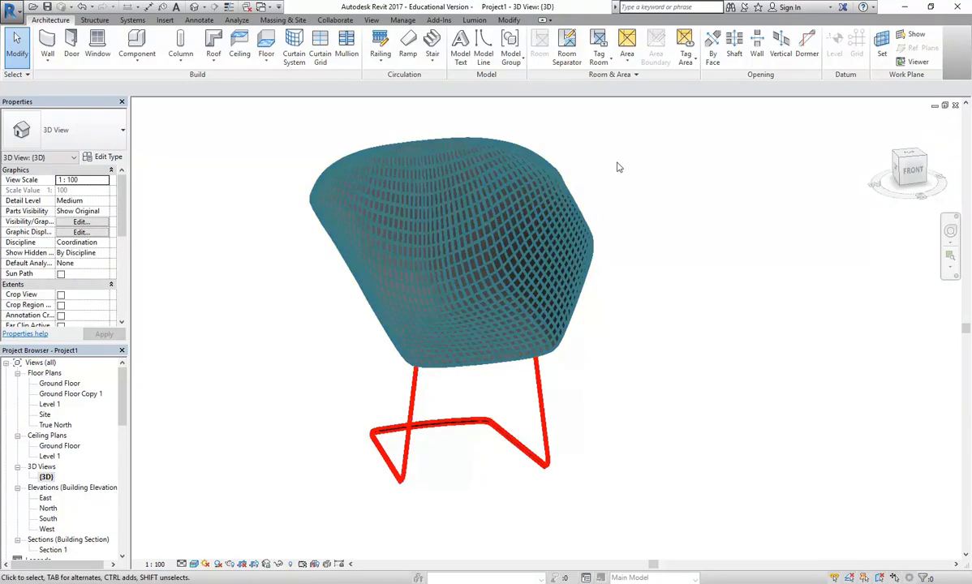
# - Clear the open program, browser and folder windows from the desktop and launch AutoCAD 2017
pyautogui.click(903, 7)
pyautogui.click(892, 7)
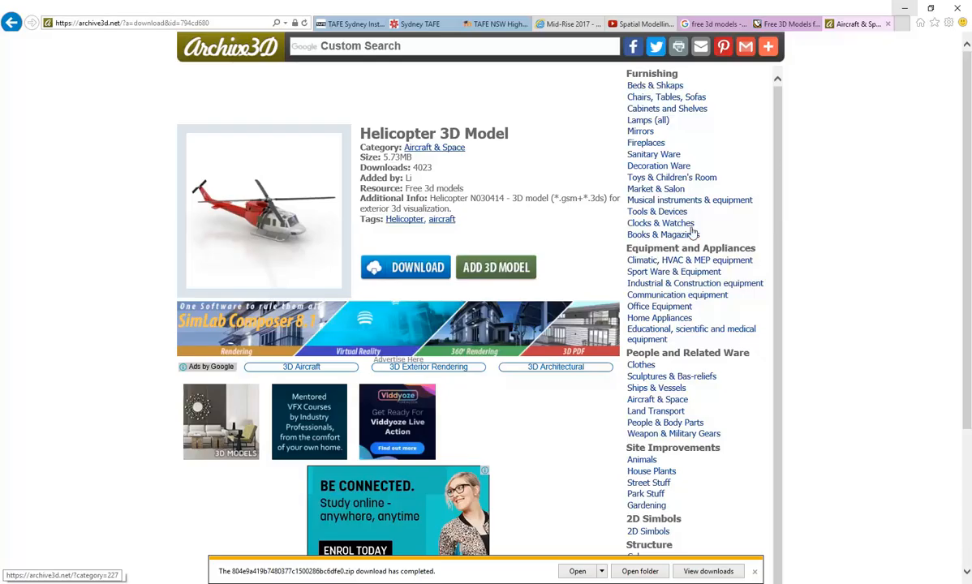
pyautogui.click(904, 8)
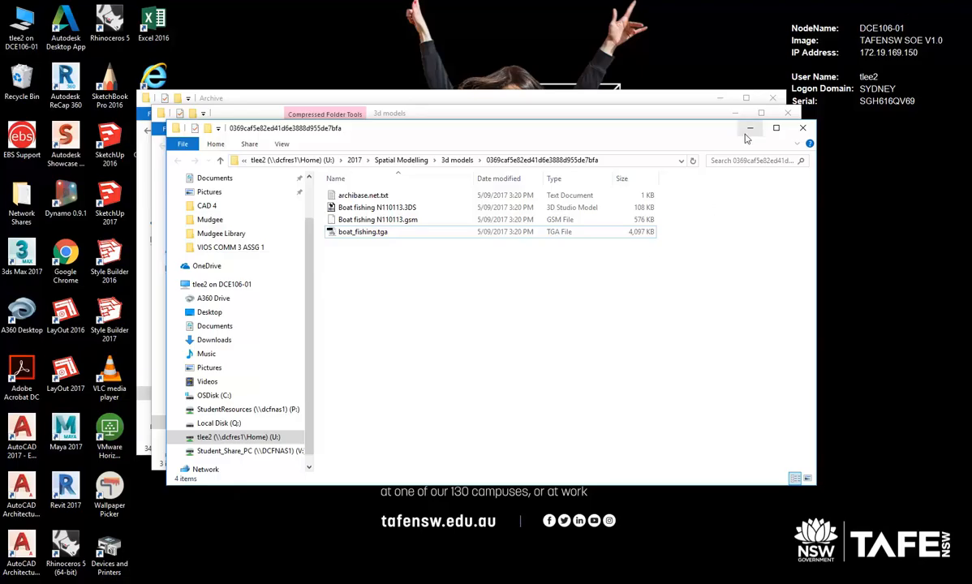
pyautogui.click(714, 106)
pyautogui.click(733, 116)
pyautogui.click(674, 92)
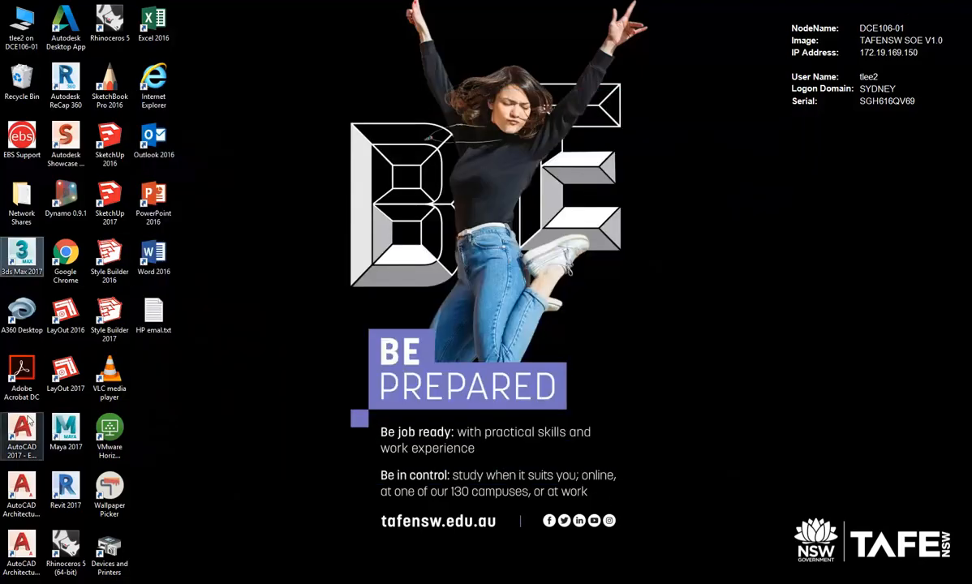
pyautogui.doubleClick(22, 430)
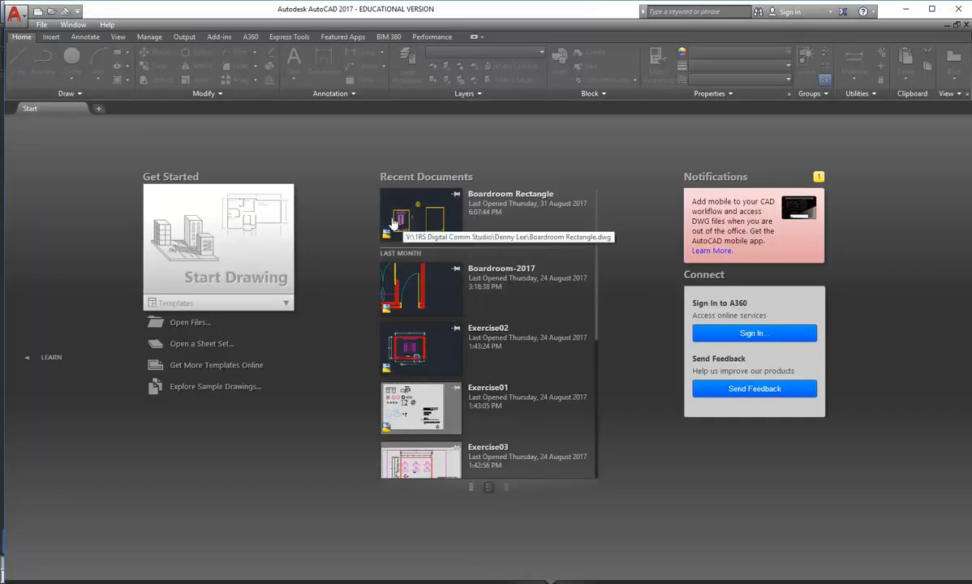
# - Open tug-boat.DWG from the 2017 > Spatial Modelling folder on the U: home drive
pyautogui.click(179, 323)
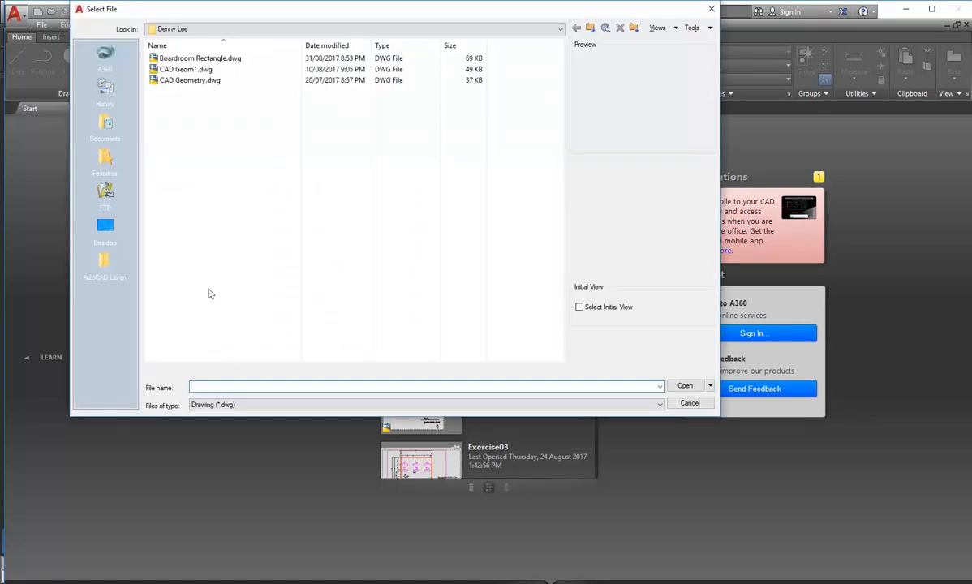
pyautogui.click(299, 31)
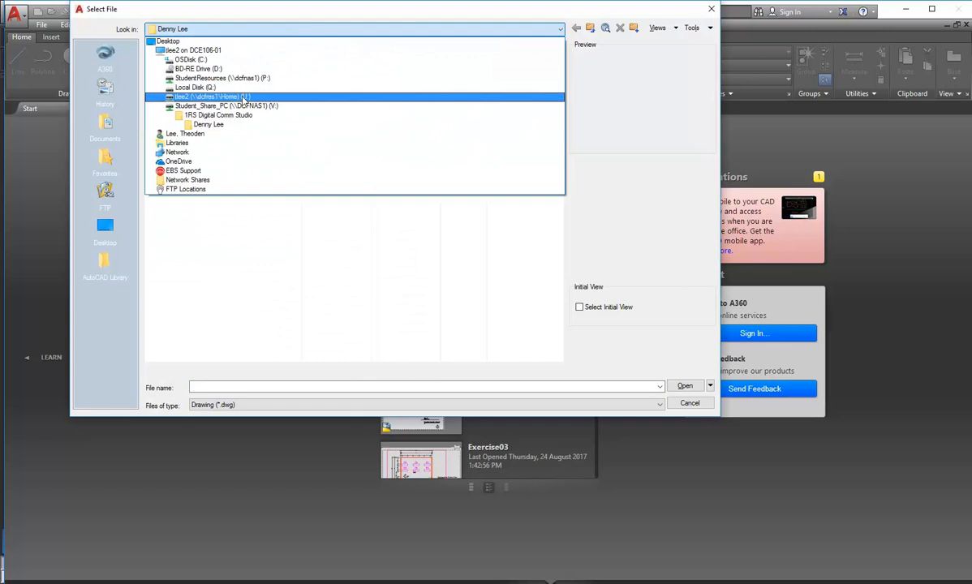
pyautogui.click(212, 97)
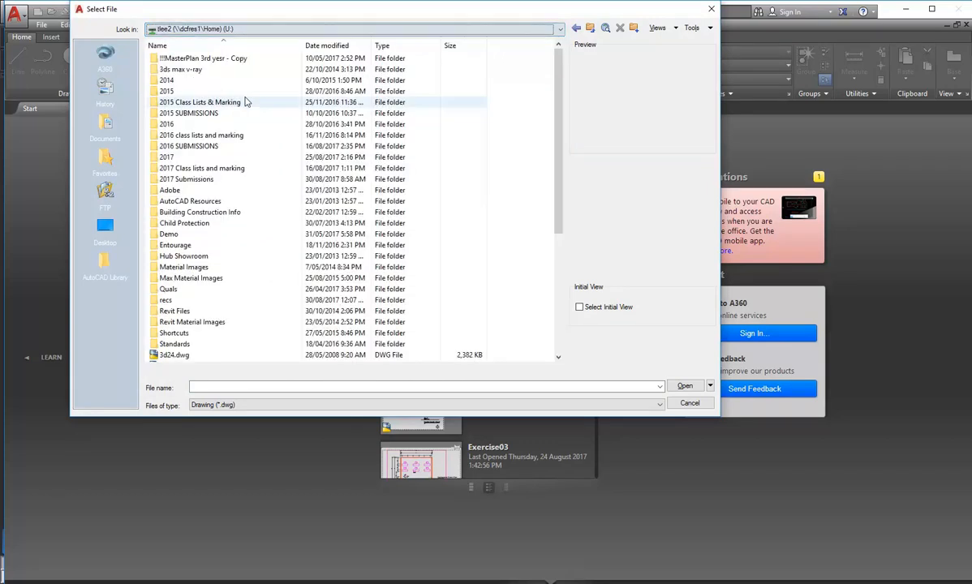
pyautogui.doubleClick(171, 158)
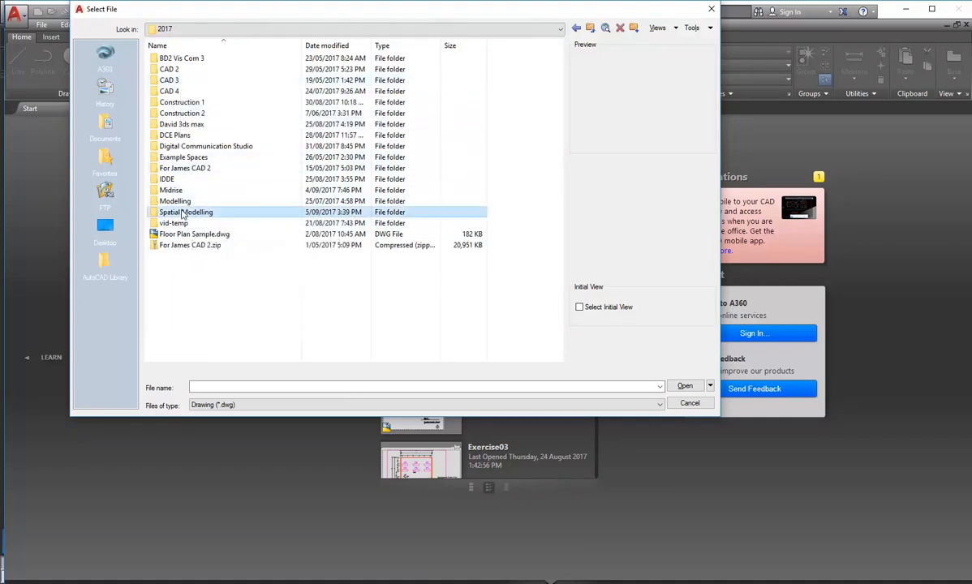
pyautogui.doubleClick(183, 212)
pyautogui.click(178, 80)
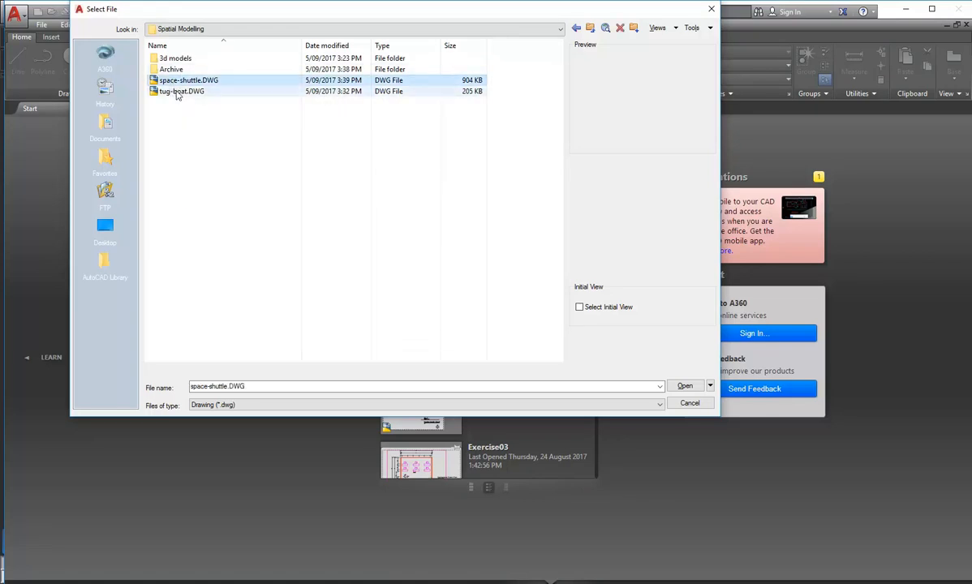
pyautogui.click(177, 91)
pyautogui.doubleClick(155, 91)
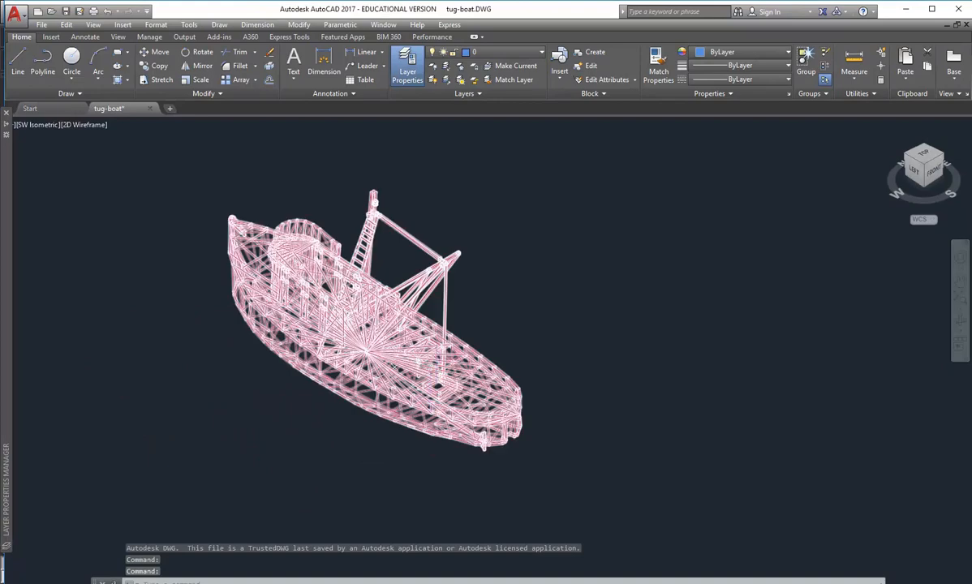
# - Select the tug boat mesh and examine it from several angles and distances, clearing the selection when done
pyautogui.click(509, 385)
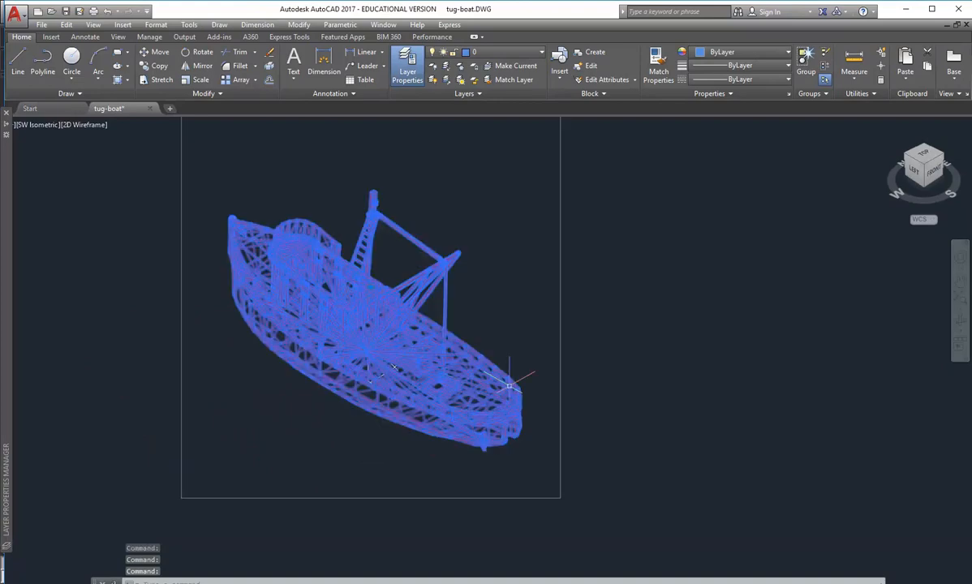
pyautogui.keyDown('shift'); pyautogui.moveTo(295, 360); pyautogui.dragTo(119, 321, button='middle'); pyautogui.keyUp('shift')
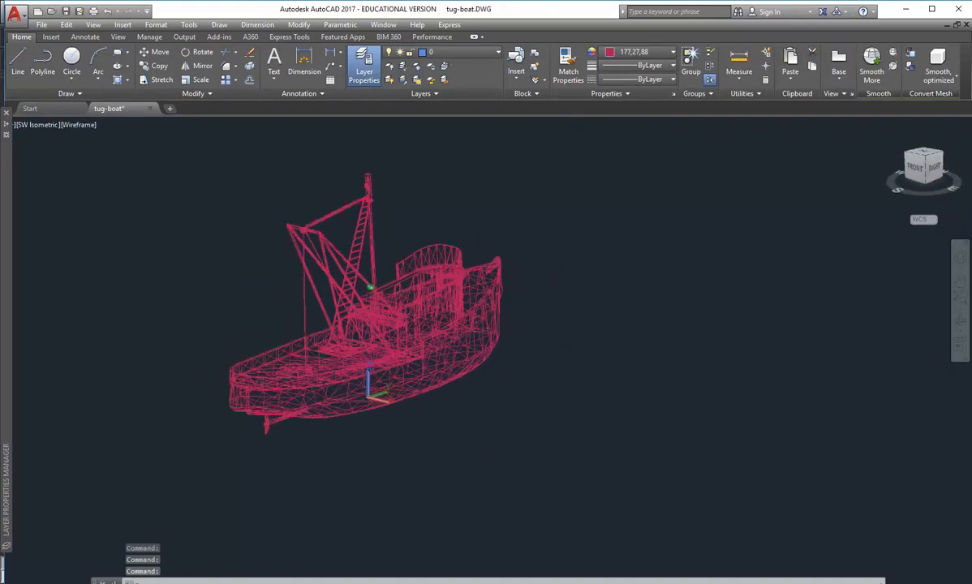
pyautogui.scroll(2, 344, 353)
pyautogui.scroll(-4, 344, 354)
pyautogui.scroll(3, 347, 327)
pyautogui.scroll(-2, 341, 354)
pyautogui.scroll(3, 346, 356)
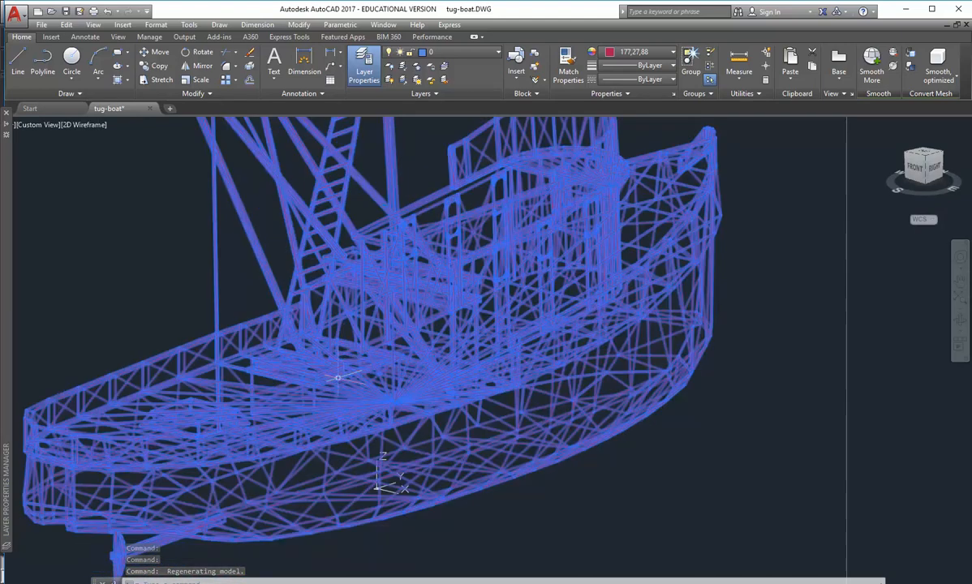
pyautogui.scroll(-4, 345, 363)
pyautogui.keyDown('shift'); pyautogui.moveTo(354, 364); pyautogui.dragTo(337, 383, button='middle'); pyautogui.keyUp('shift')
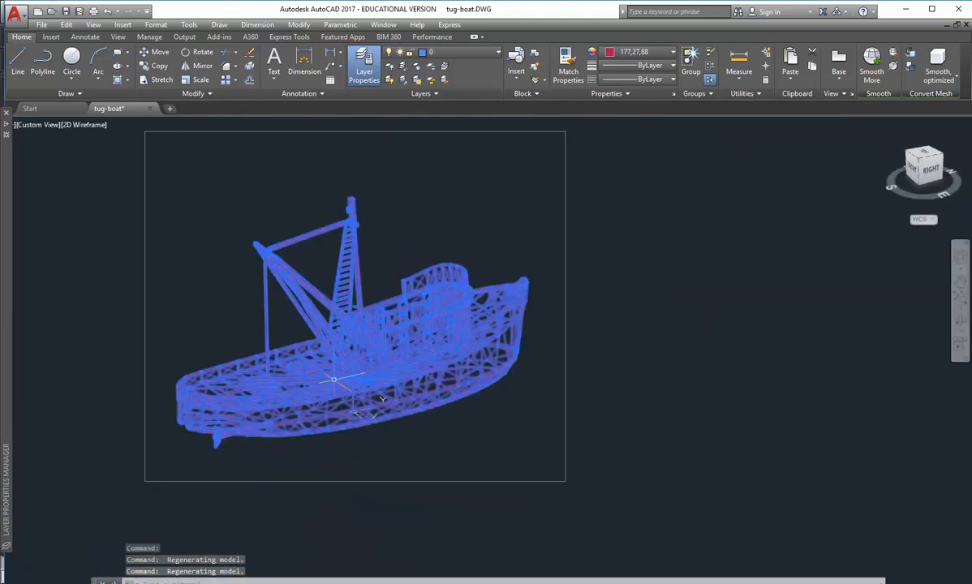
pyautogui.keyDown('shift'); pyautogui.moveTo(244, 361); pyautogui.dragTo(284, 414, button='middle'); pyautogui.keyUp('shift')
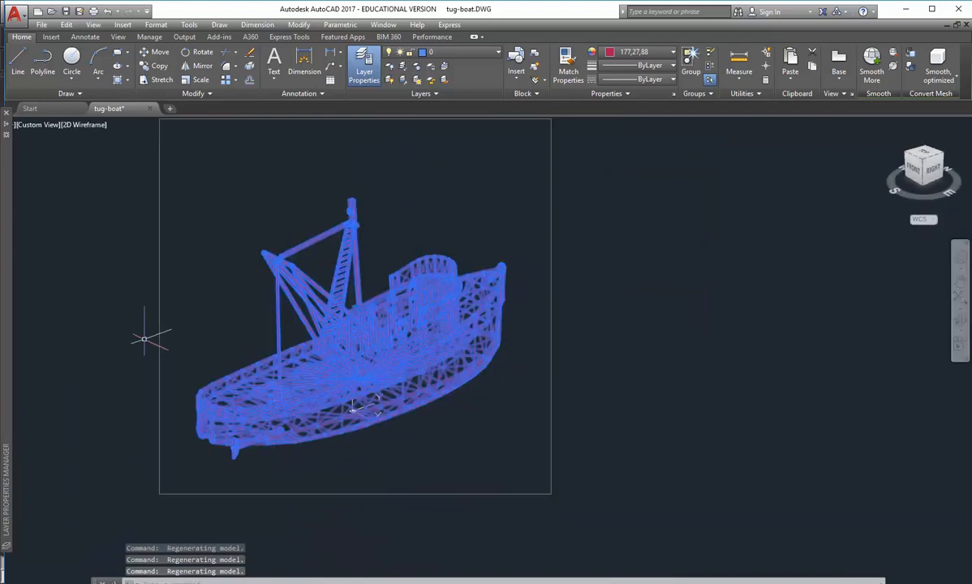
pyautogui.press('Escape')
pyautogui.press('Escape')
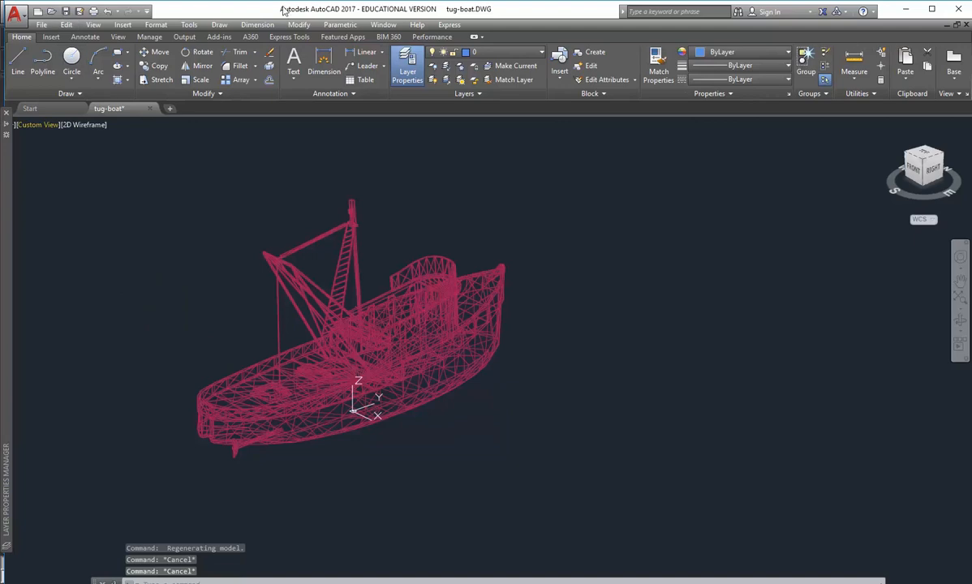
# - Open space-shuttle.DWG from the Spatial Modelling folder and orbit to a view showing its tail and cargo bay
pyautogui.click(53, 12)
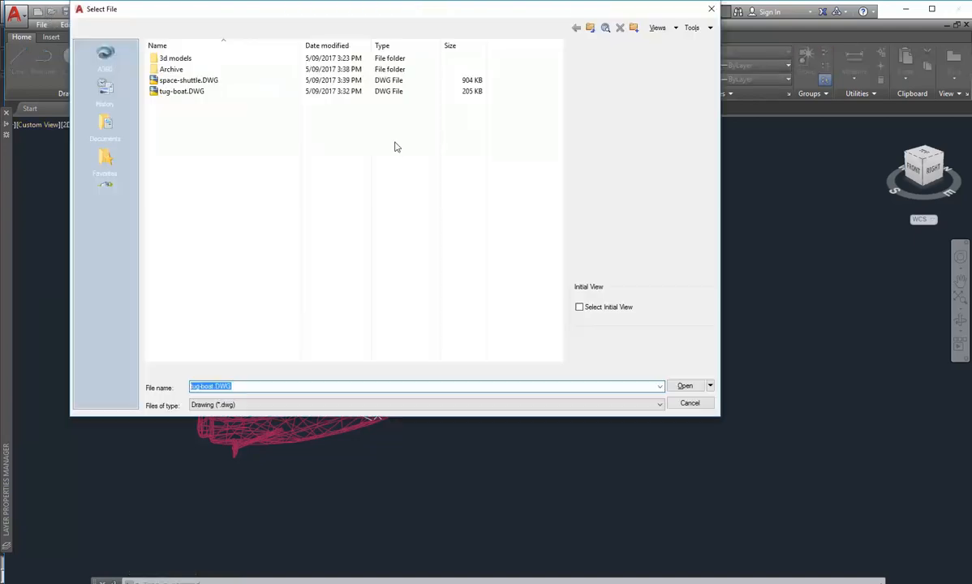
pyautogui.doubleClick(195, 81)
pyautogui.keyDown('shift'); pyautogui.moveTo(333, 422); pyautogui.dragTo(399, 384, button='middle'); pyautogui.keyUp('shift')
pyautogui.scroll(2, 376, 372)
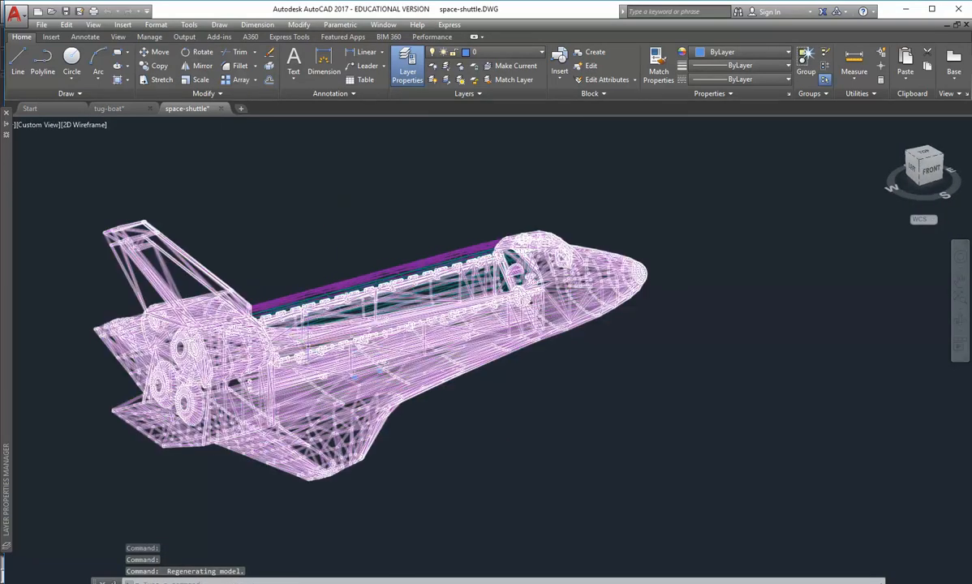
pyautogui.press('Escape')
pyautogui.press('Escape')
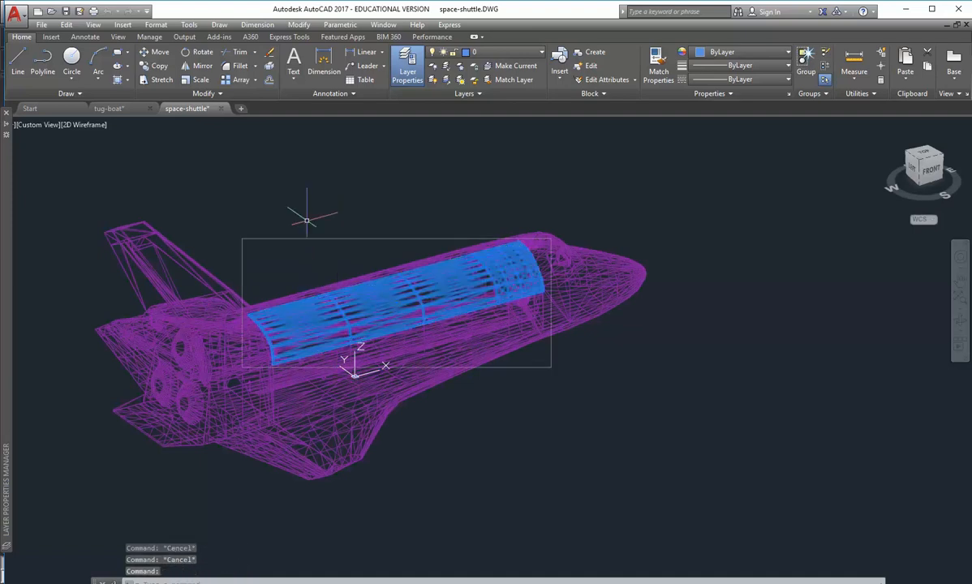
# - Select the two cargo bay door meshes to check that they are separate objects from the shuttle body
pyautogui.click(331, 280)
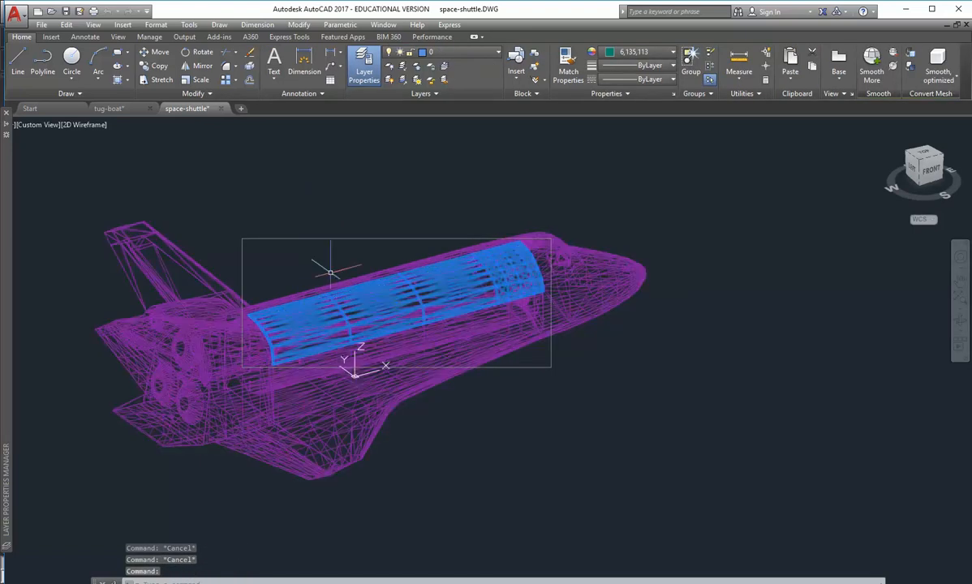
pyautogui.click(337, 282)
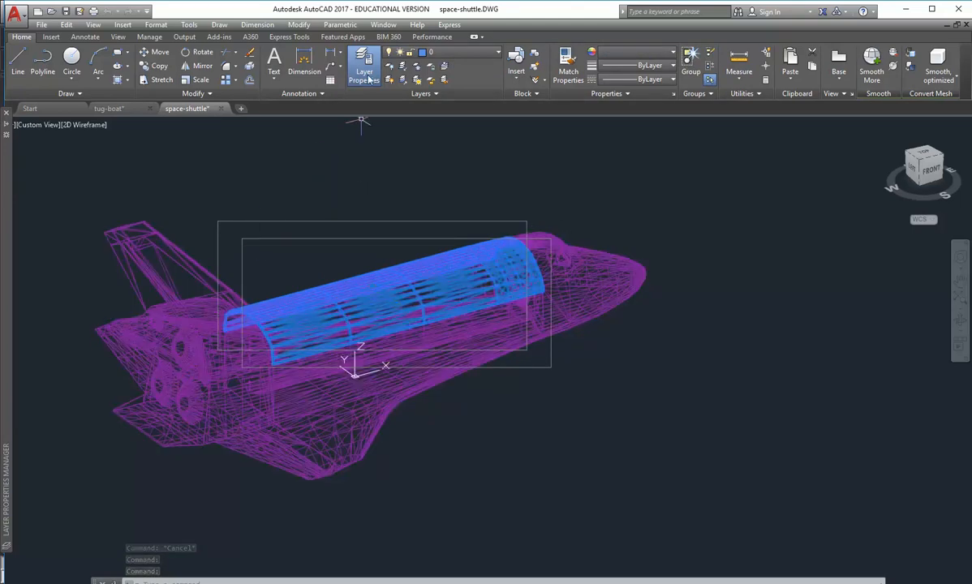
pyautogui.click(365, 74)
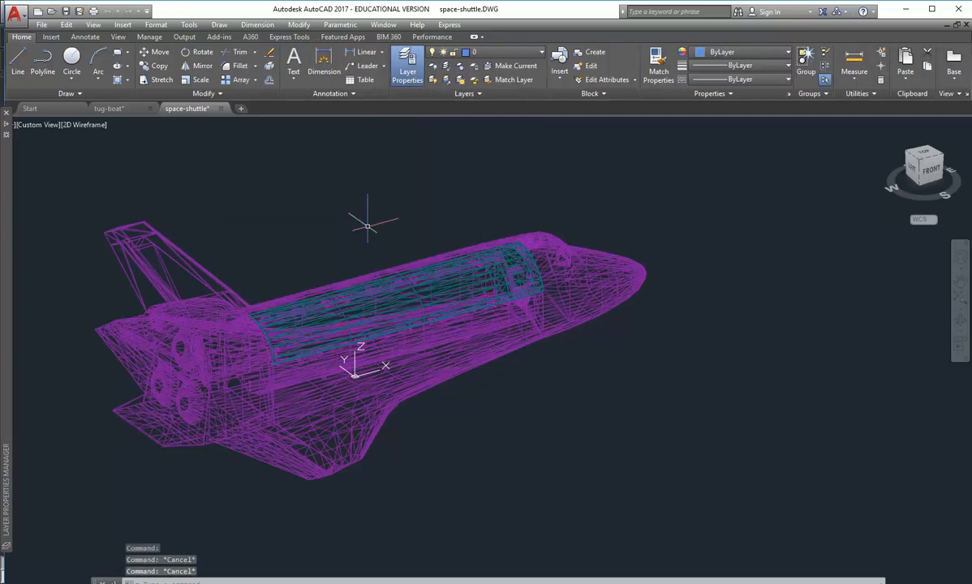
# - Maximise the drawing window and create a new layer named Doors in the space shuttle drawing
pyautogui.click(932, 9)
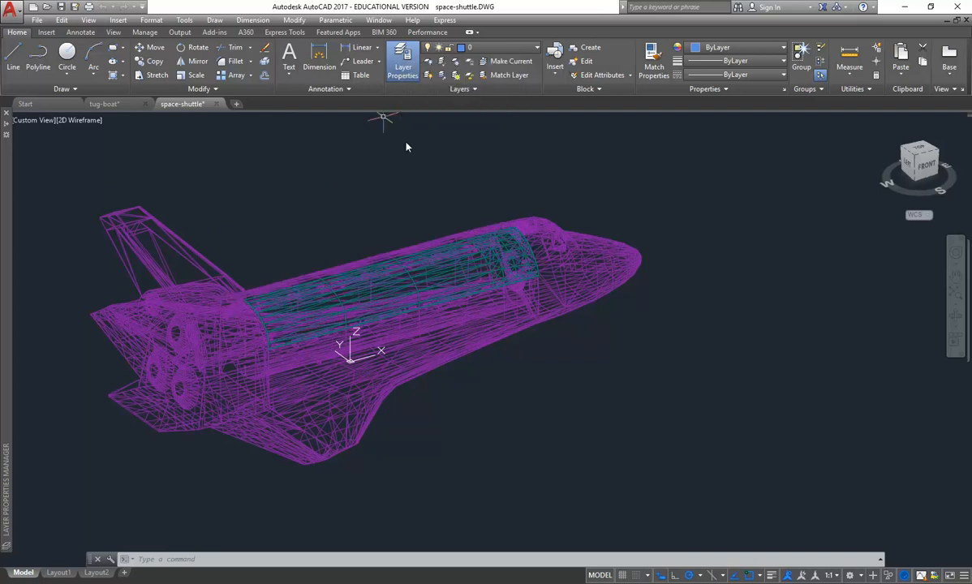
pyautogui.click(433, 284)
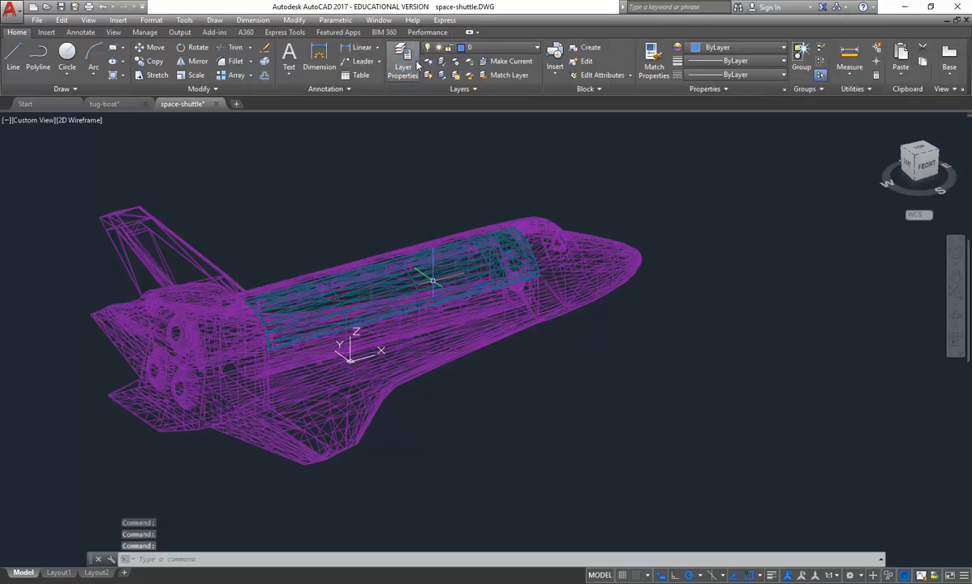
pyautogui.click(402, 65)
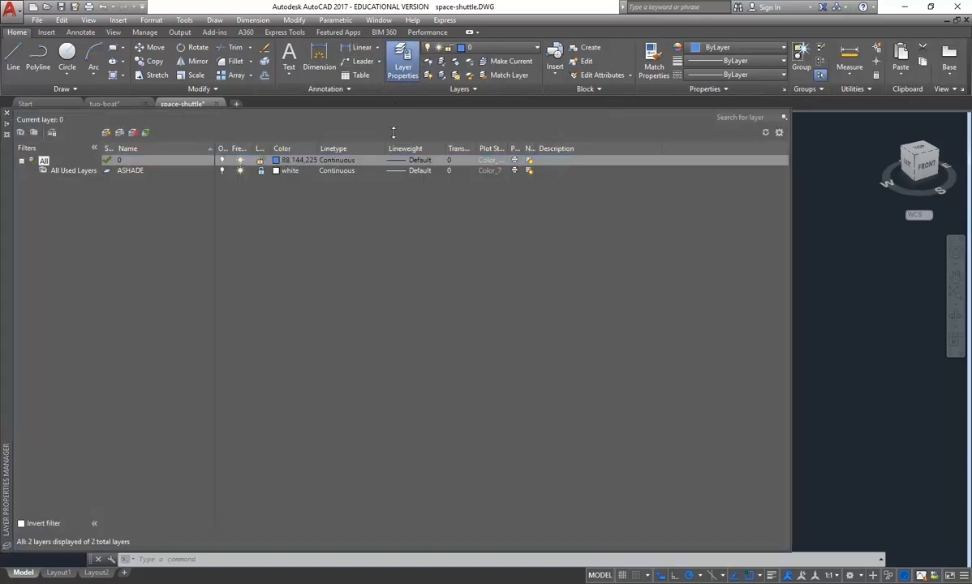
pyautogui.click(106, 133)
pyautogui.write('dOOR')
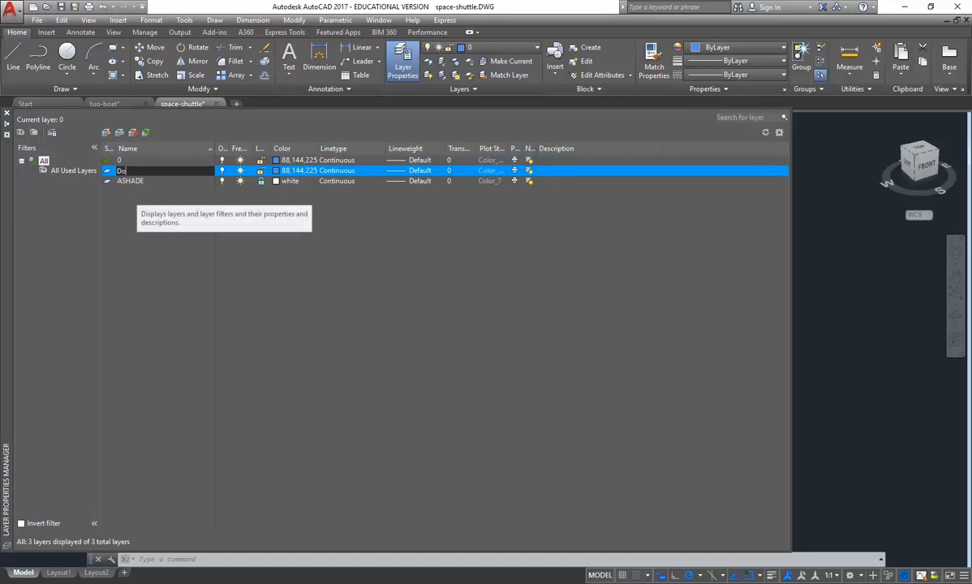
pyautogui.press('Return')
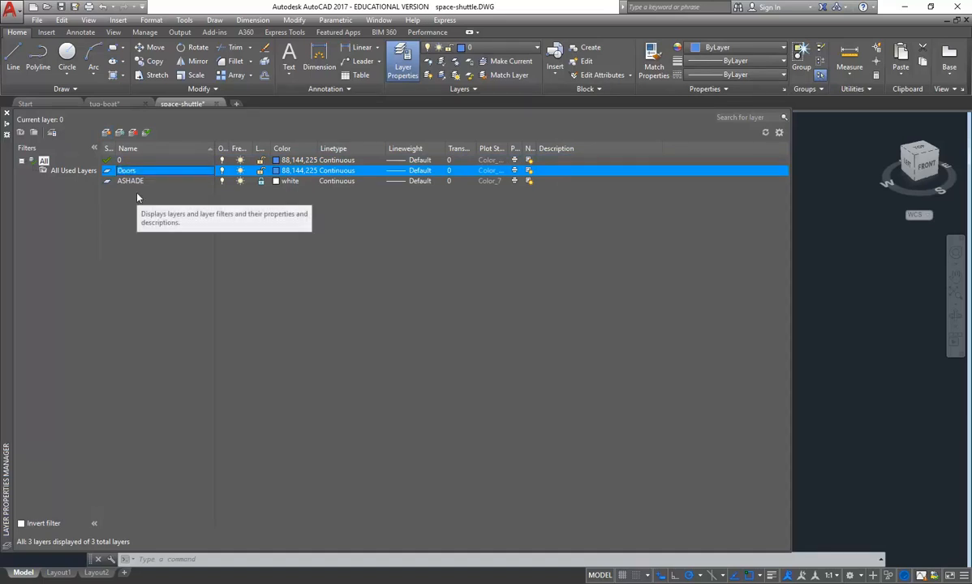
# - Give the Doors layer index color 70, make it the current layer, and close the layer manager
pyautogui.click(278, 171)
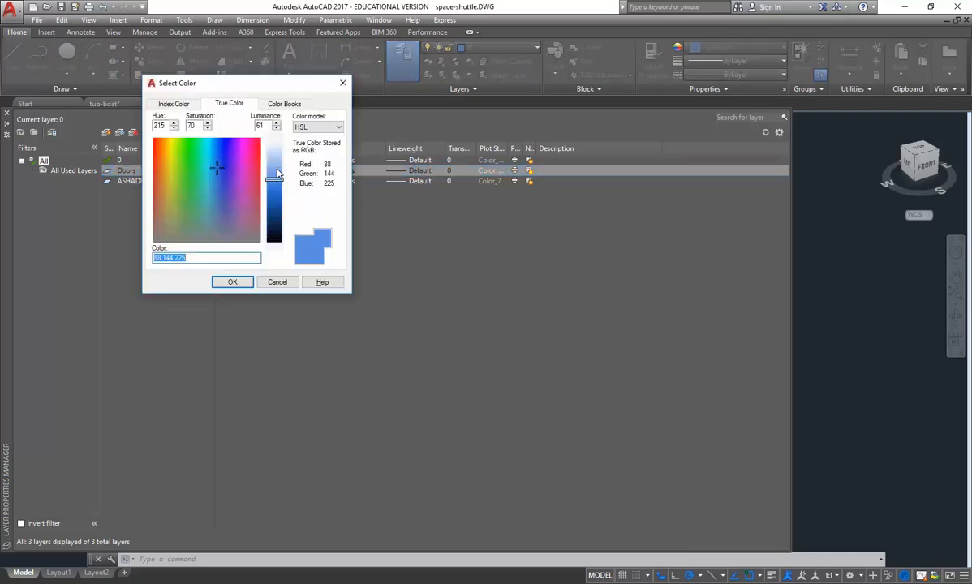
pyautogui.click(172, 104)
pyautogui.click(202, 151)
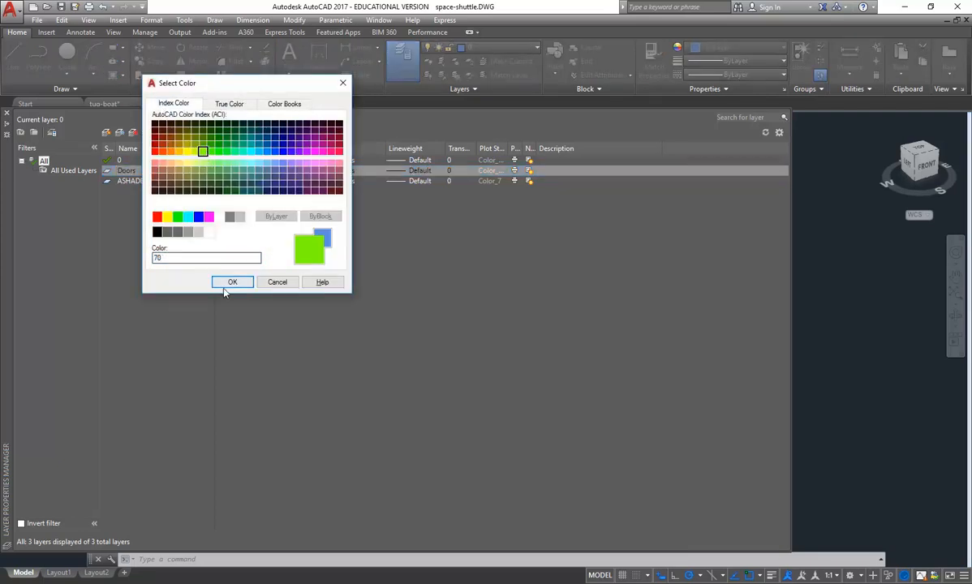
pyautogui.click(224, 282)
pyautogui.click(146, 132)
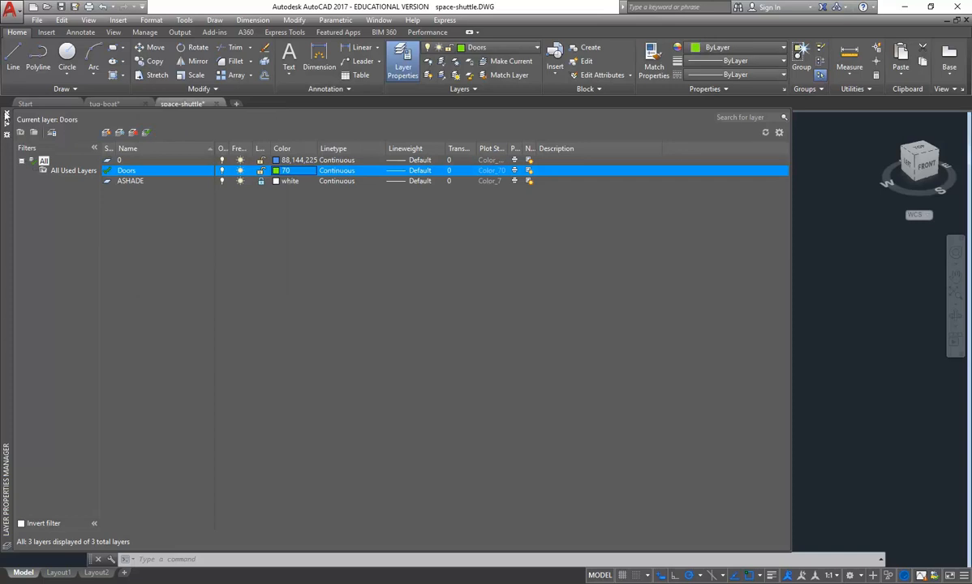
pyautogui.click(6, 114)
# - Move the two cargo bay door meshes of the space shuttle onto the Doors layer
pyautogui.click(287, 280)
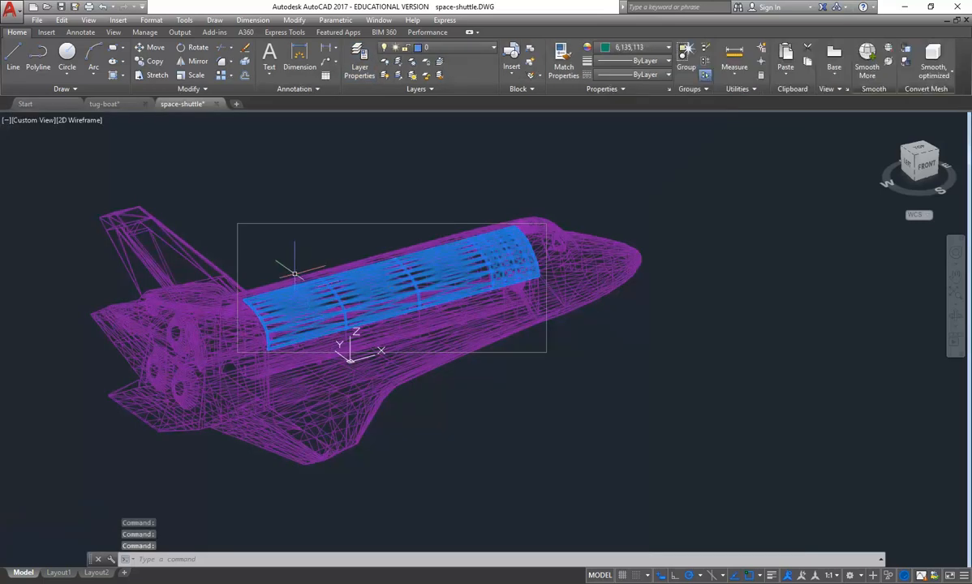
pyautogui.click(274, 253)
pyautogui.click(473, 51)
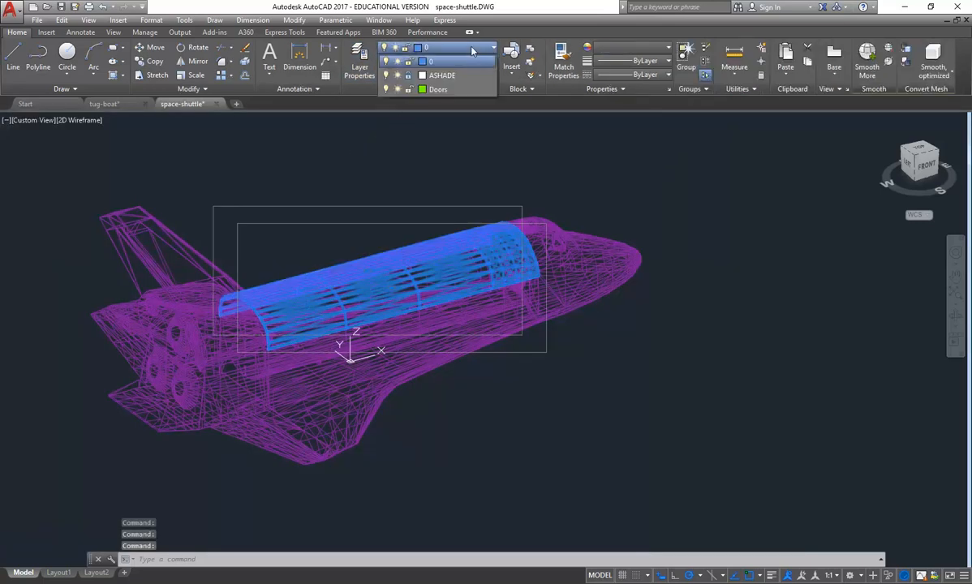
pyautogui.click(438, 89)
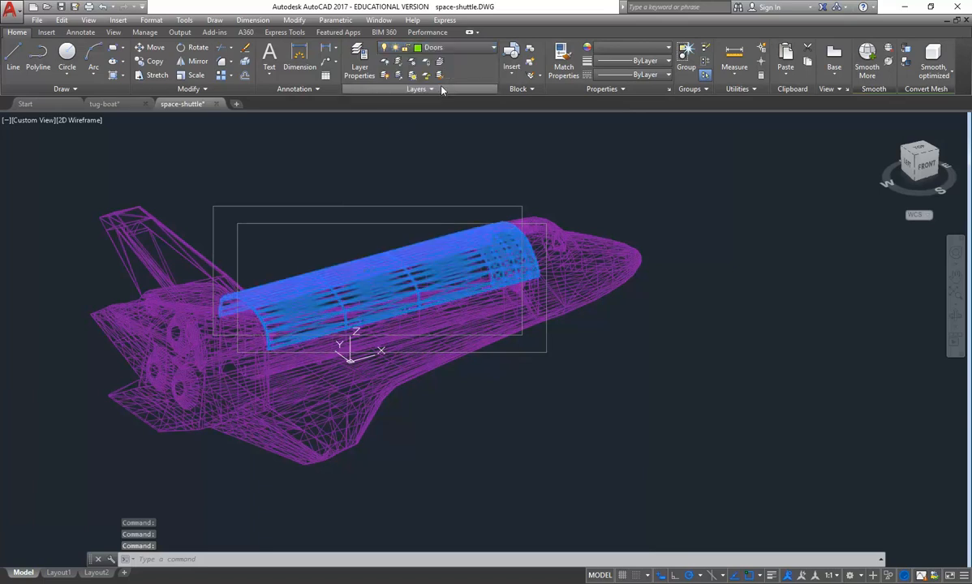
# - Set the door meshes' color to ByLayer, deselect them, and save the space-shuttle drawing
pyautogui.click(624, 48)
pyautogui.click(629, 60)
pyautogui.press('Escape')
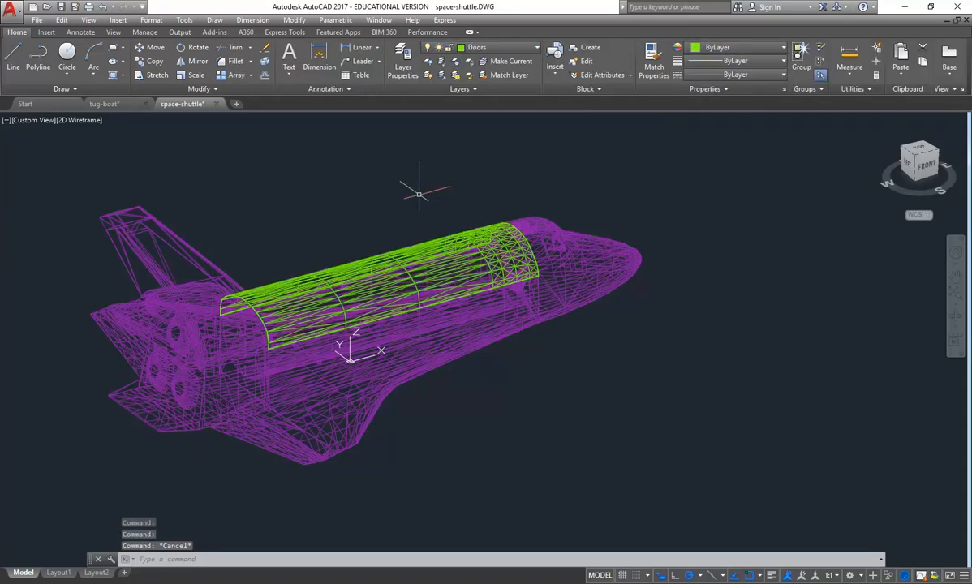
pyautogui.keyDown('shift'); pyautogui.moveTo(473, 262); pyautogui.dragTo(406, 288, button='middle'); pyautogui.keyUp('shift')
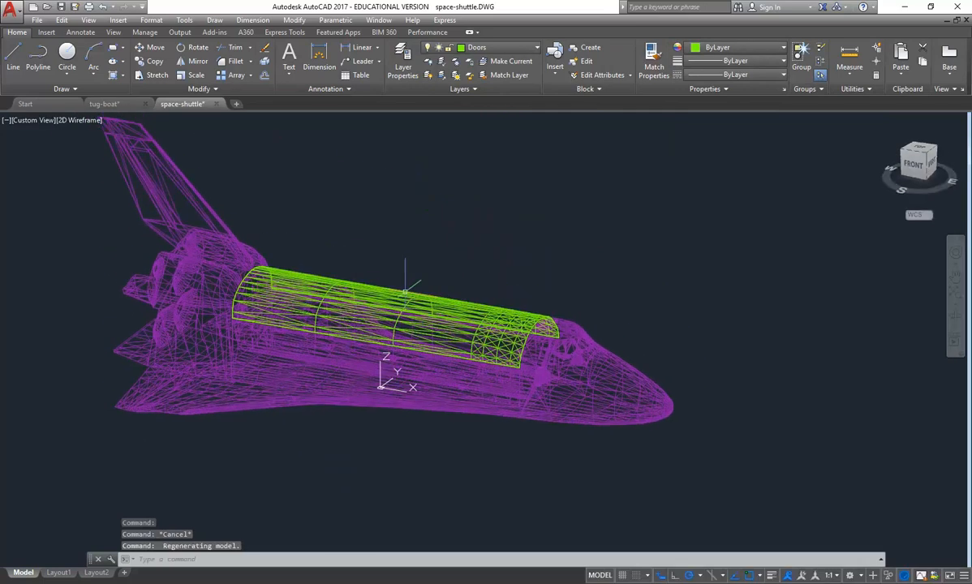
pyautogui.click(61, 10)
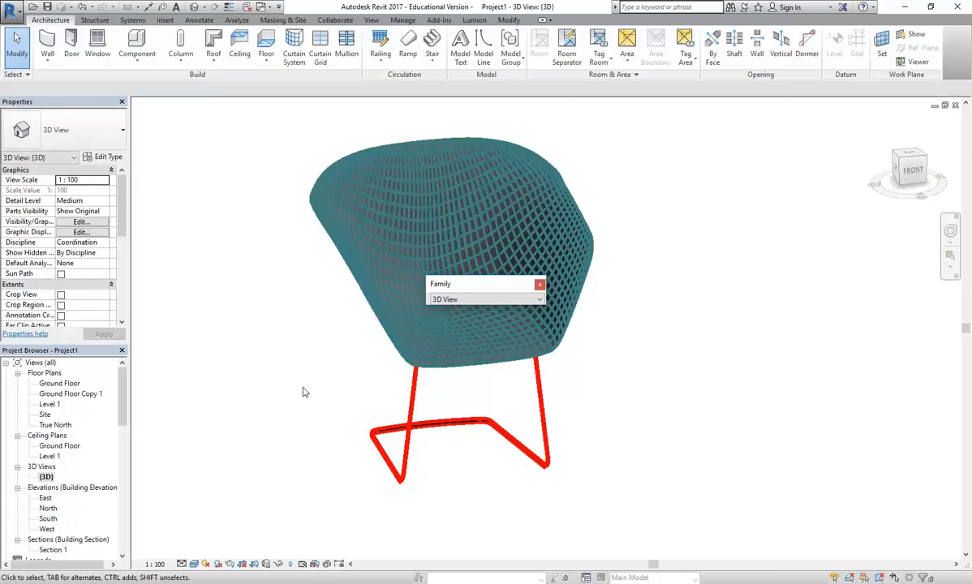
# - Switch to Revit and delete the old space-shuttle.DWG import from the 3D view of Project1
pyautogui.scroll(-5, 367, 372)
pyautogui.scroll(-6, 370, 361)
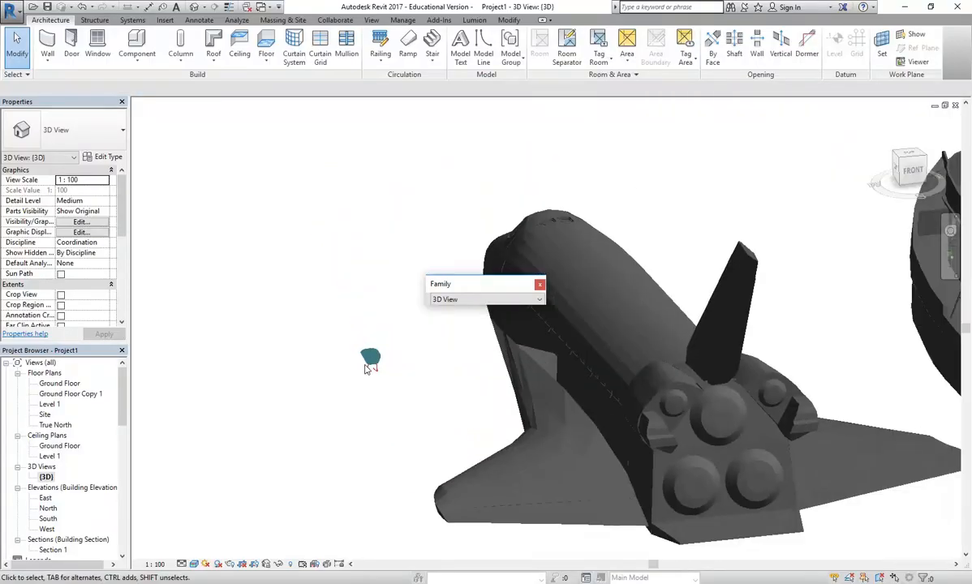
pyautogui.keyDown('shift'); pyautogui.moveTo(370, 363); pyautogui.dragTo(641, 388, button='middle'); pyautogui.keyUp('shift')
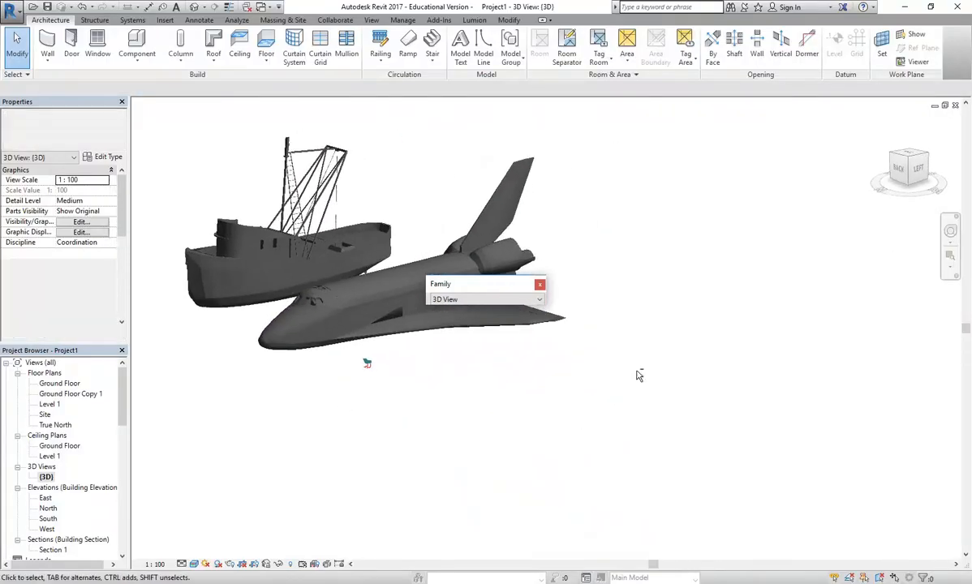
pyautogui.click(540, 284)
pyautogui.click(378, 318)
pyautogui.moveTo(419, 250); pyautogui.dragTo(470, 300, button='middle')
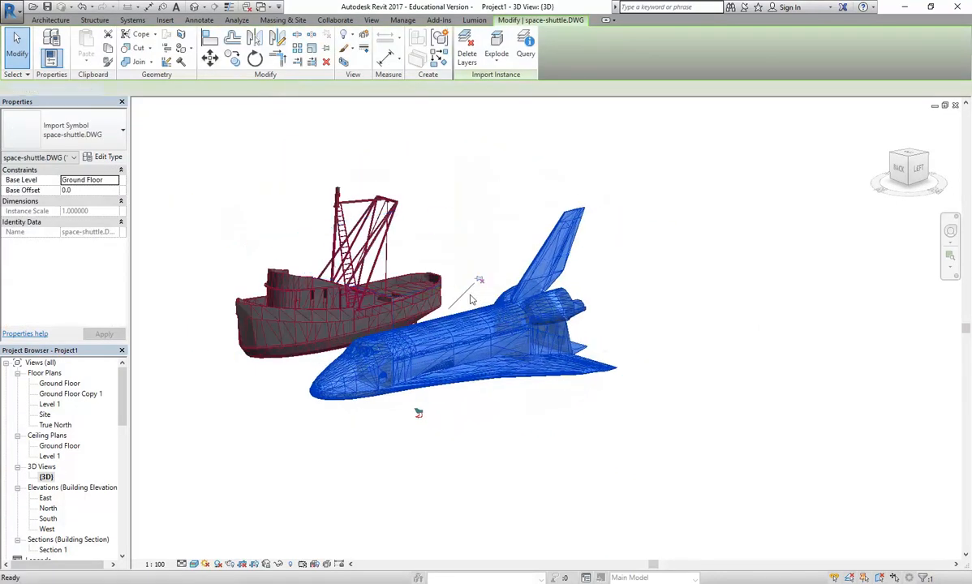
pyautogui.press('Delete')
# - Import the updated space-shuttle.DWG from the Spatial Modelling folder, positioned Auto - Origin to Origin at Ground Floor
pyautogui.click(164, 21)
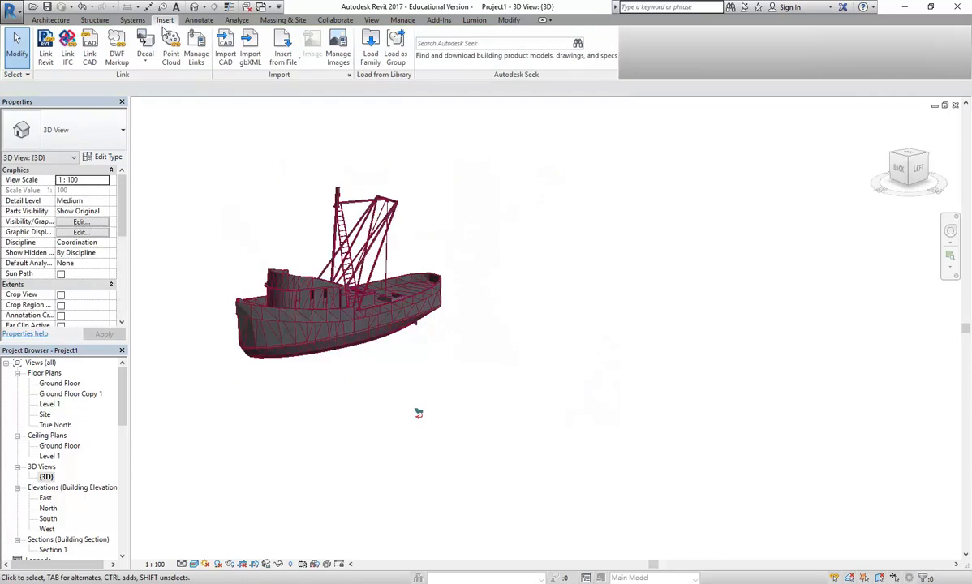
pyautogui.click(226, 53)
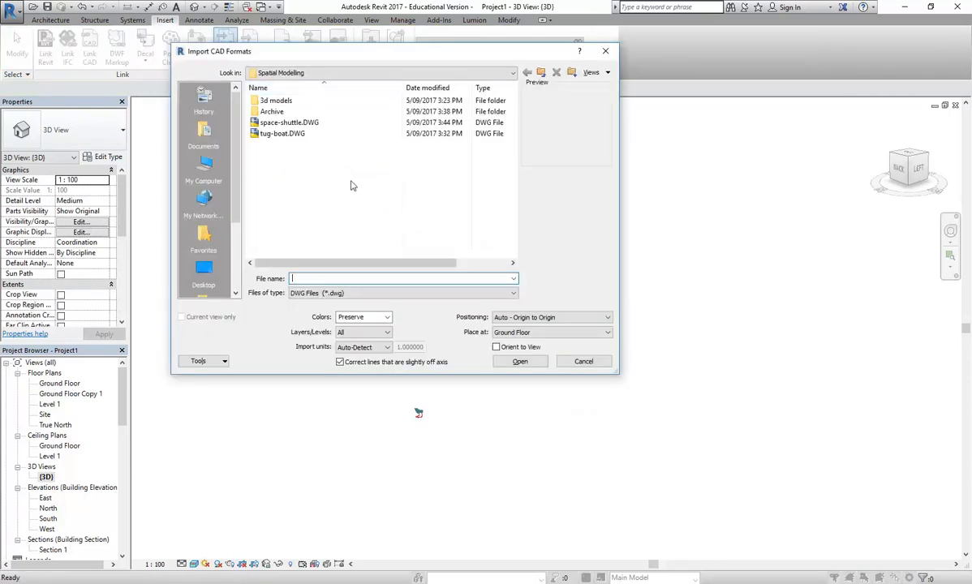
pyautogui.click(285, 123)
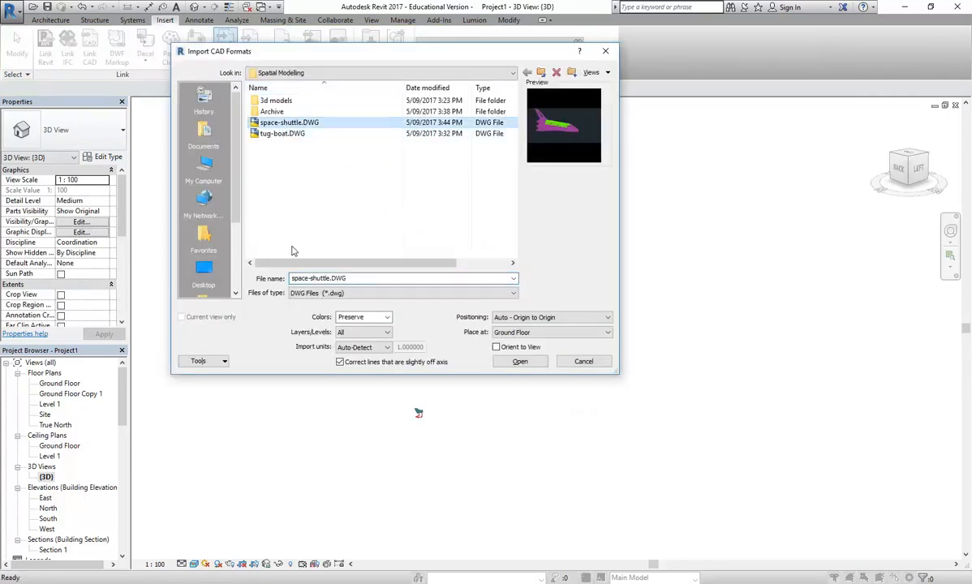
pyautogui.click(519, 362)
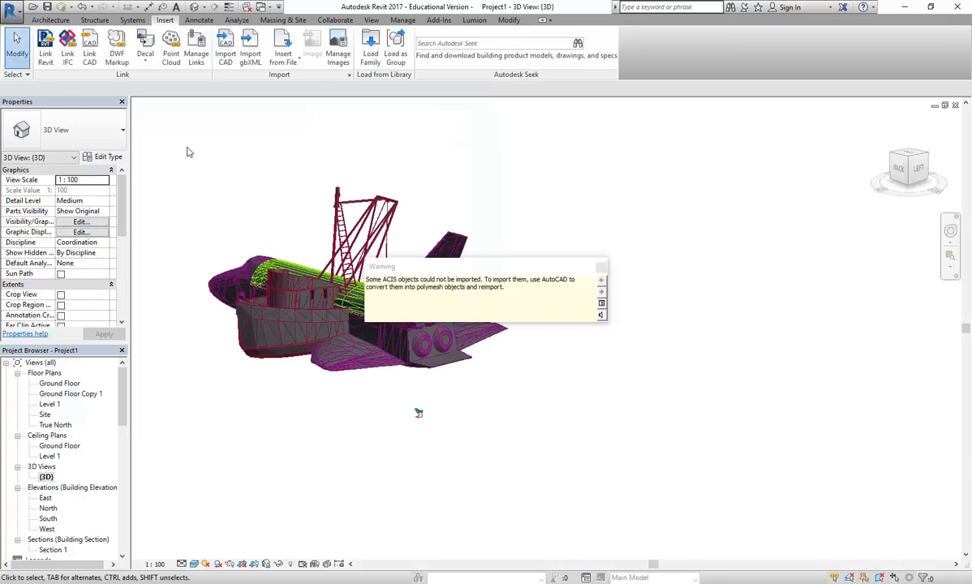
pyautogui.click(602, 268)
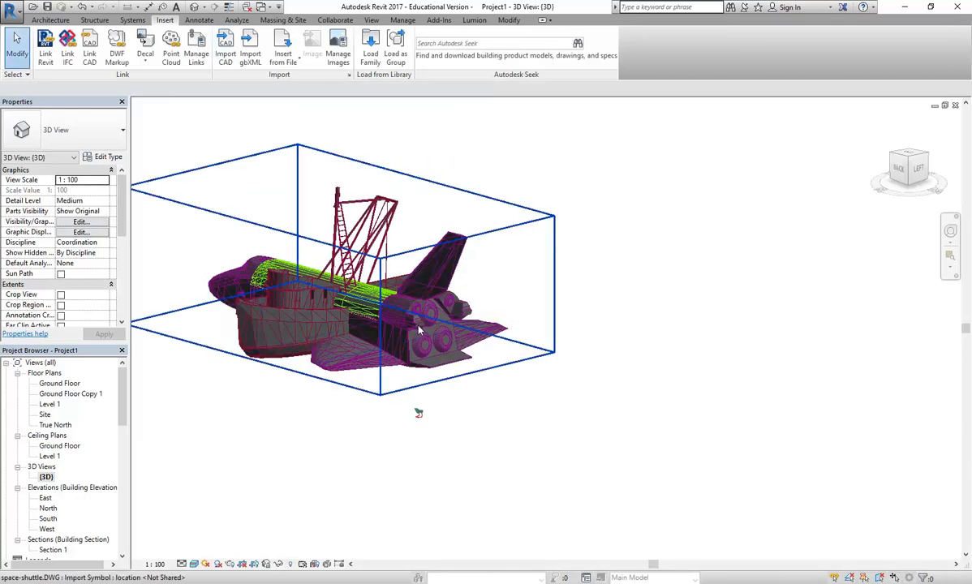
# - Move the newly imported space shuttle clear of the tug boat so the two models no longer overlap
pyautogui.click(380, 303)
pyautogui.moveTo(369, 241); pyautogui.dragTo(592, 413)
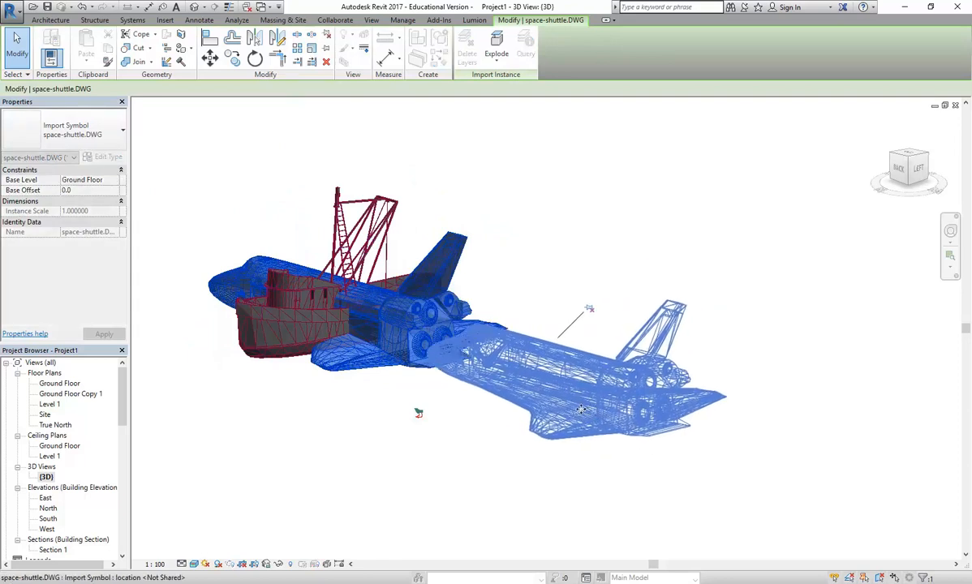
pyautogui.click(493, 422)
pyautogui.moveTo(501, 428); pyautogui.dragTo(473, 427, button='middle')
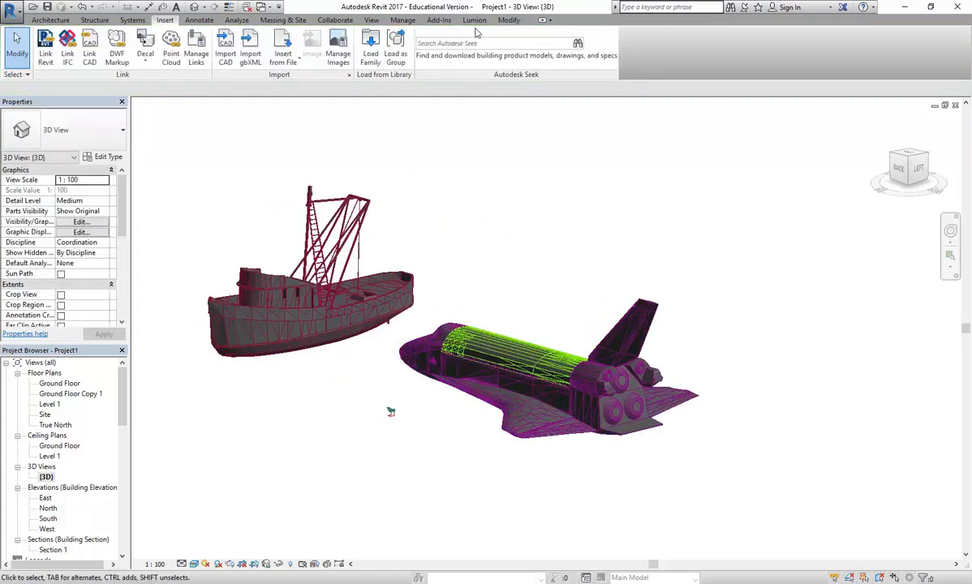
# - Open the Object Styles for imported objects, review the tug-boat.DWG and space-shuttle.DWG layers, and select the shuttle's Doors layer
pyautogui.click(405, 21)
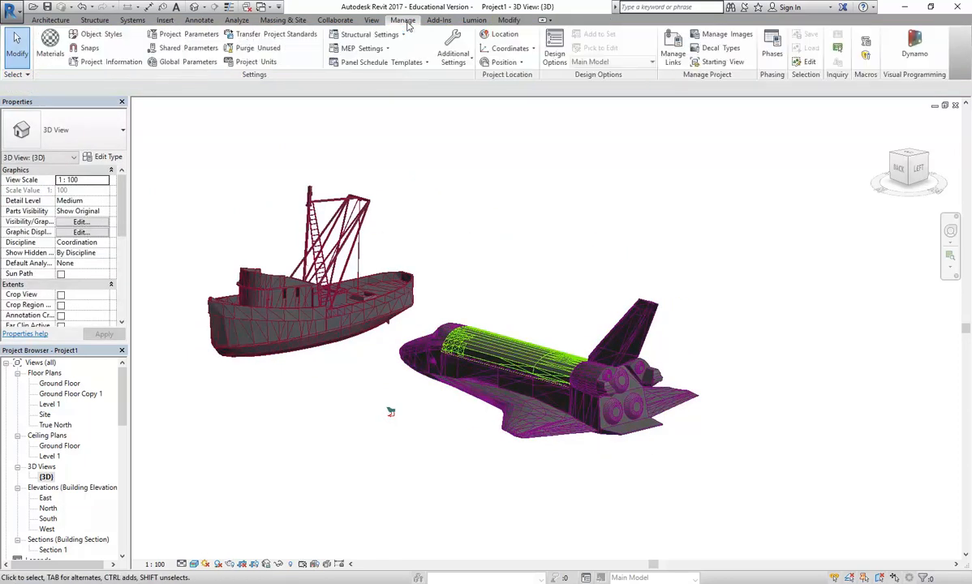
pyautogui.click(96, 36)
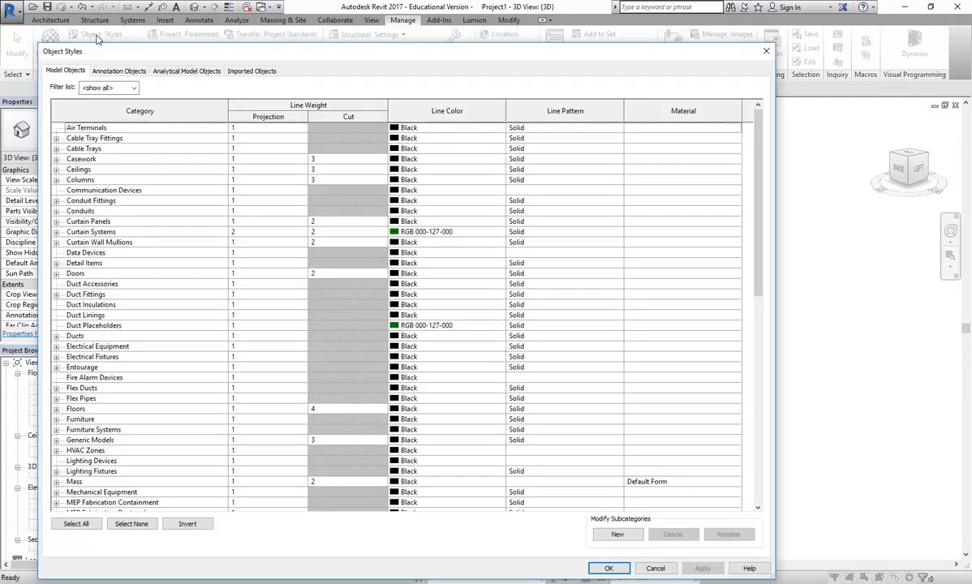
pyautogui.click(247, 73)
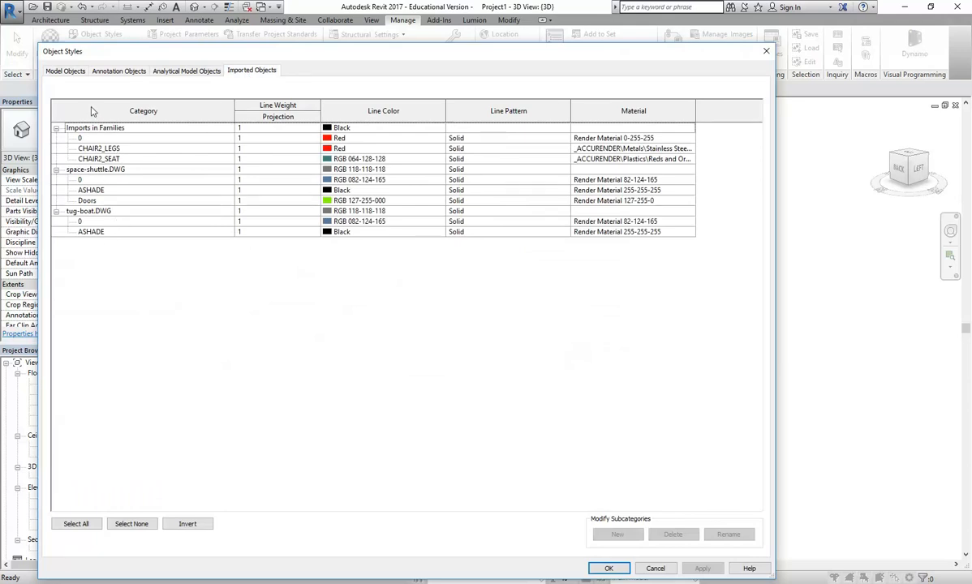
pyautogui.click(122, 233)
pyautogui.click(120, 221)
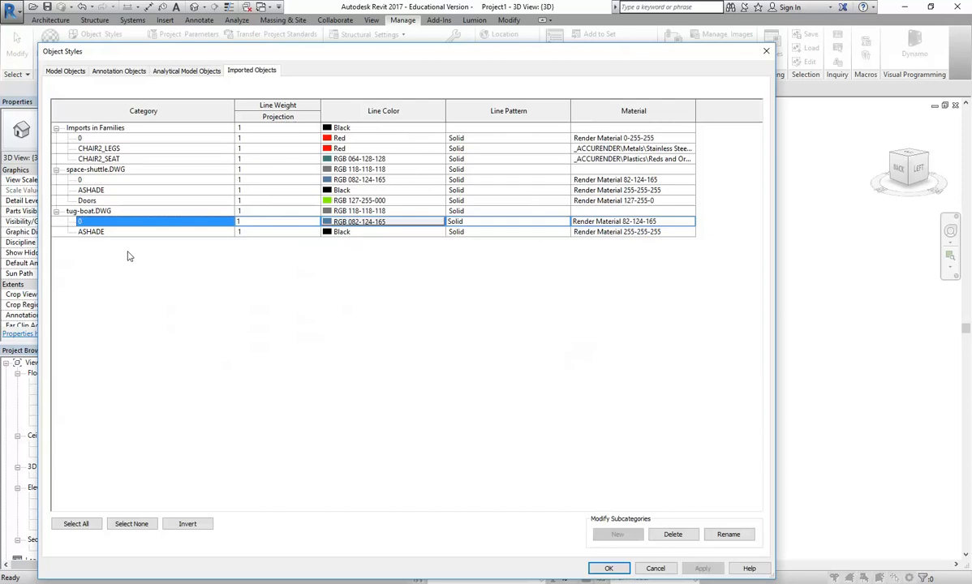
pyautogui.click(104, 169)
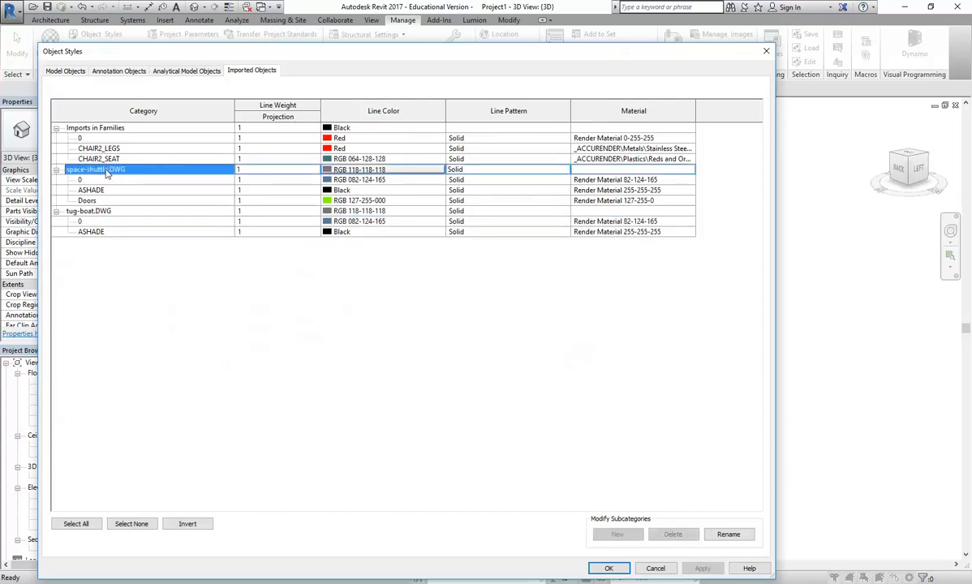
pyautogui.click(99, 190)
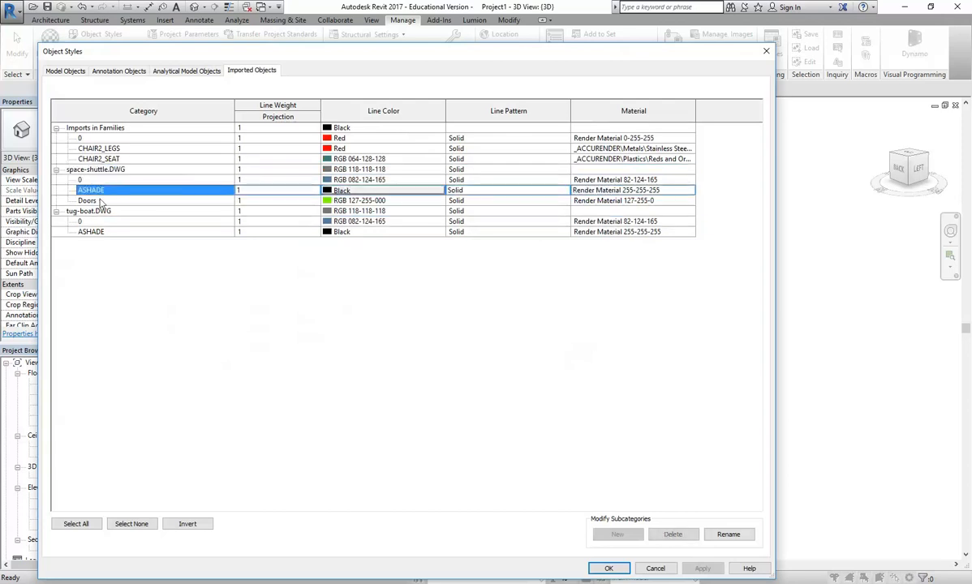
pyautogui.click(97, 200)
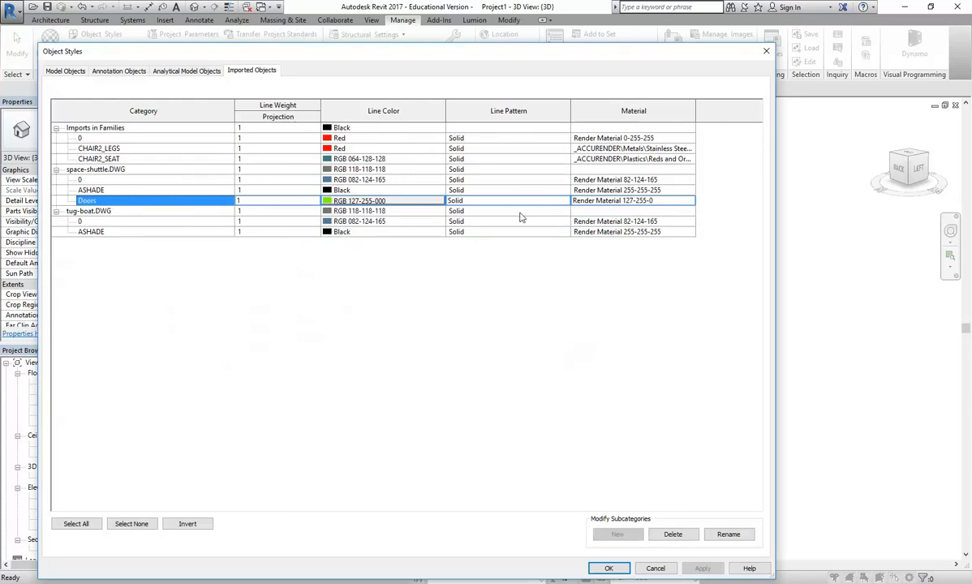
# - Assign the Oak Flooring material to the Doors layer of space-shuttle.DWG and apply the object styles
pyautogui.click(690, 202)
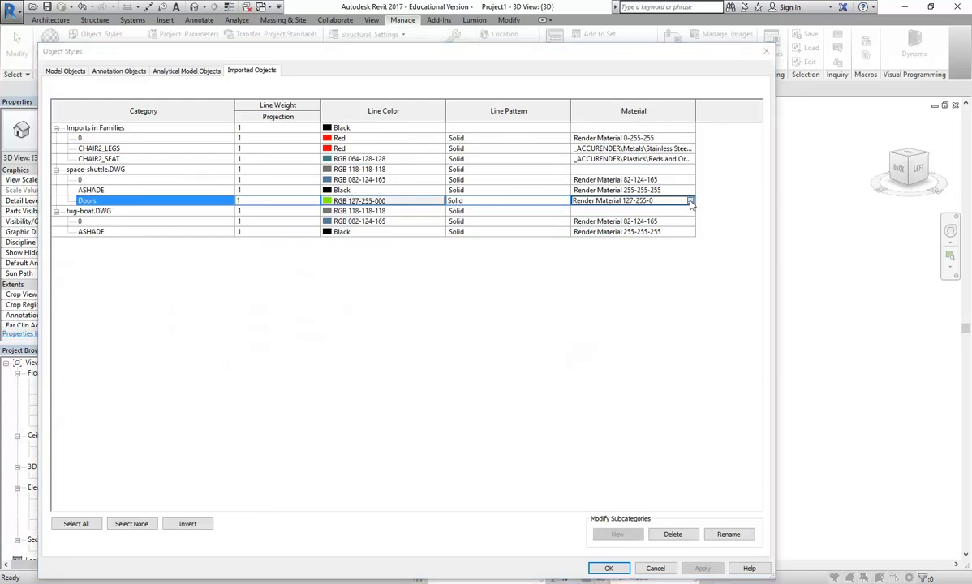
pyautogui.click(690, 201)
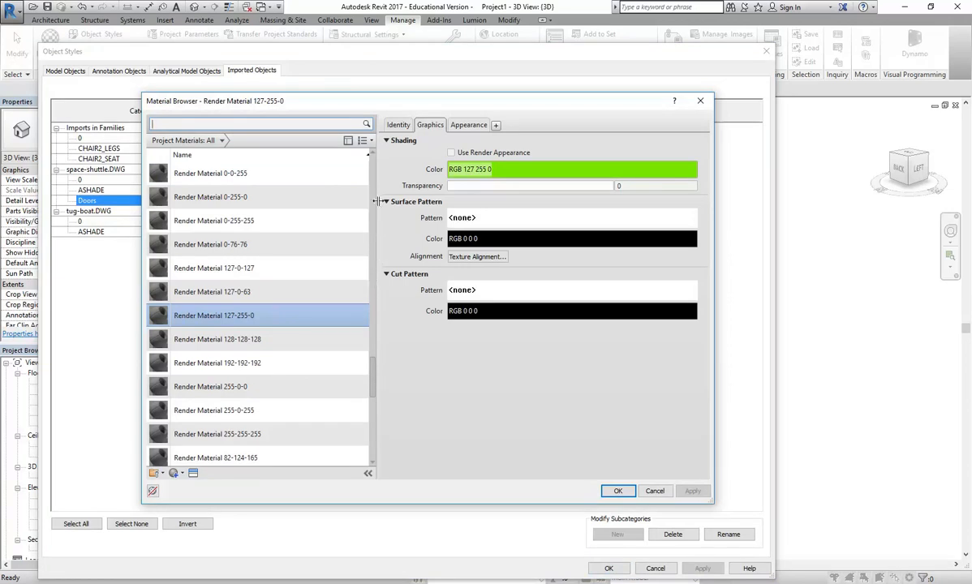
pyautogui.moveTo(372, 387); pyautogui.dragTo(373, 236)
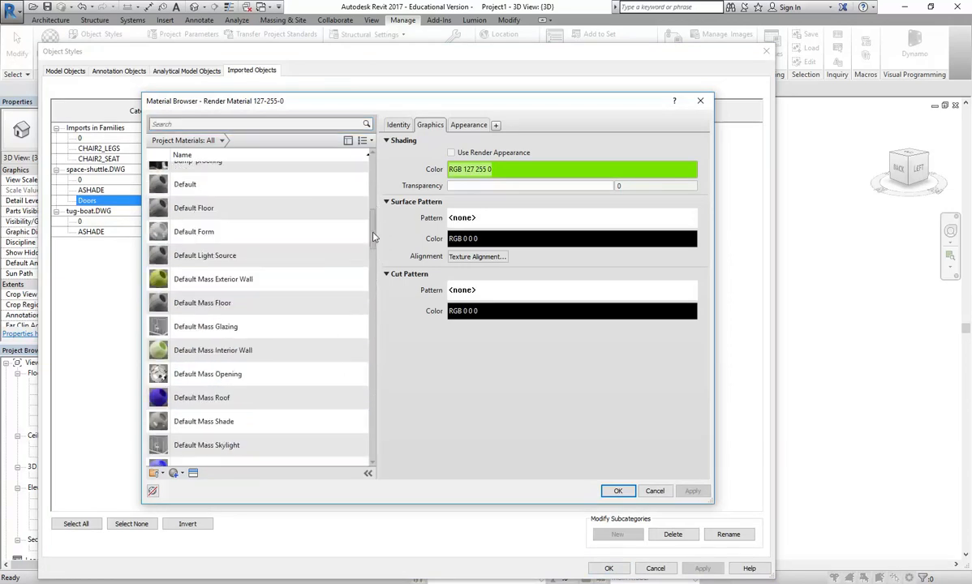
pyautogui.click(240, 280)
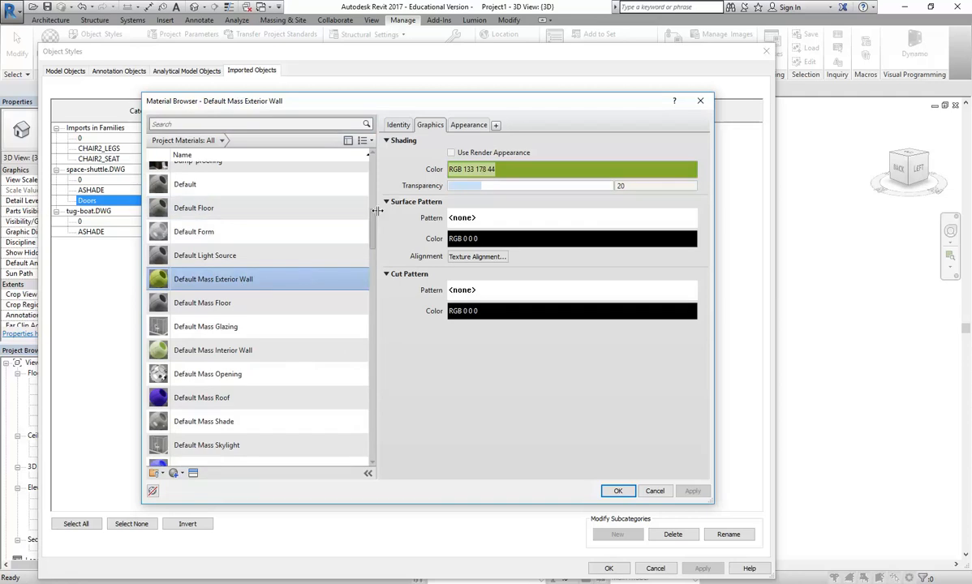
pyautogui.scroll(5, 349, 190)
pyautogui.moveTo(373, 185); pyautogui.dragTo(370, 325)
pyautogui.click(367, 286)
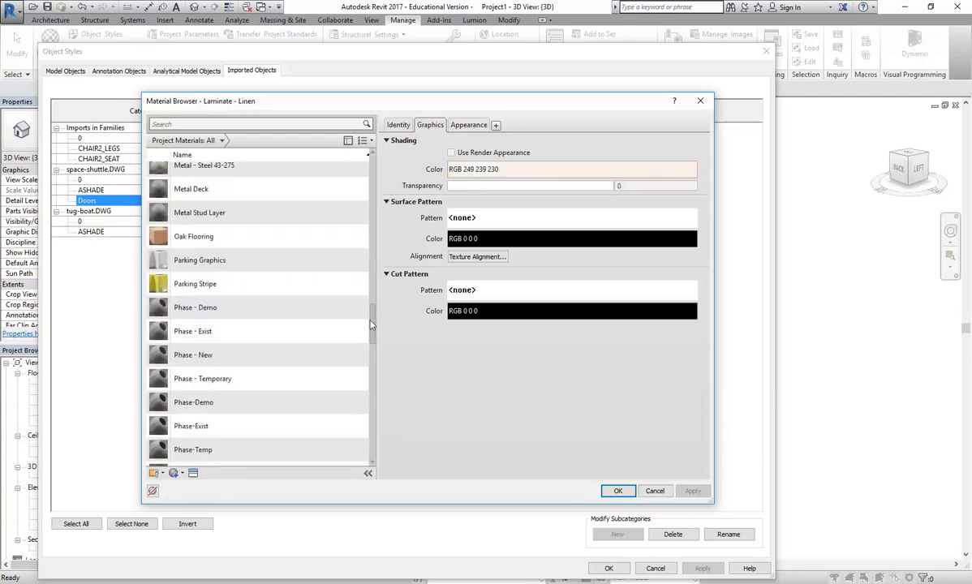
pyautogui.click(183, 237)
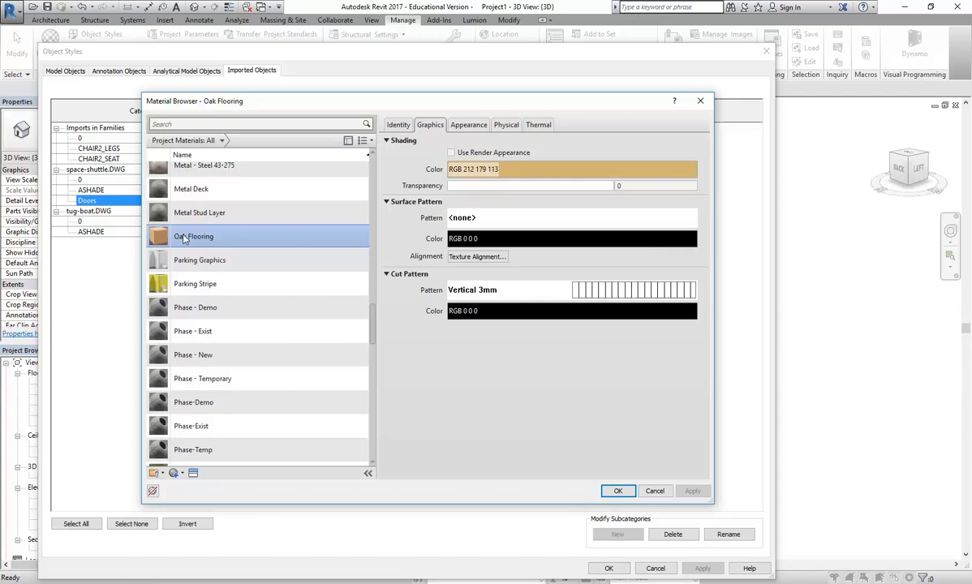
pyautogui.click(617, 491)
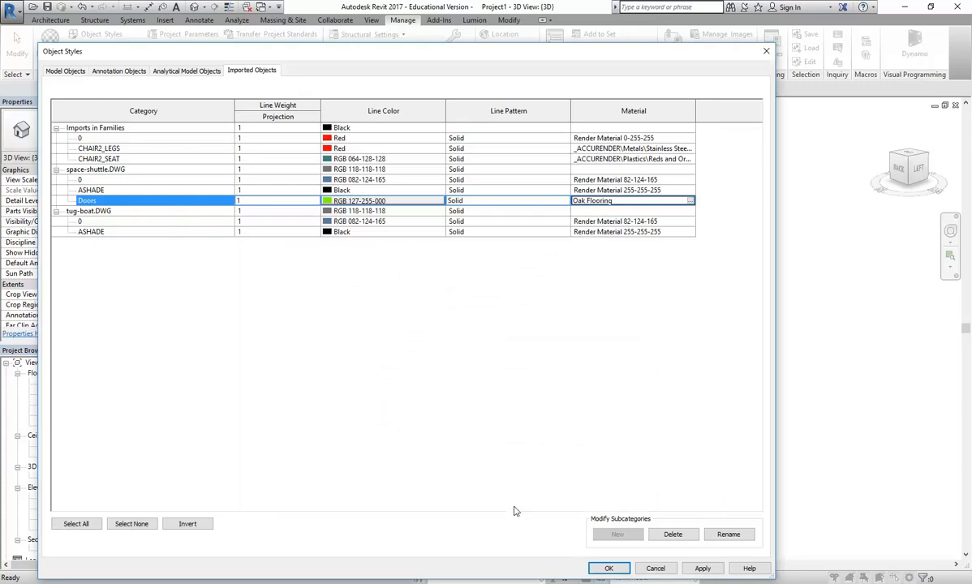
pyautogui.click(610, 569)
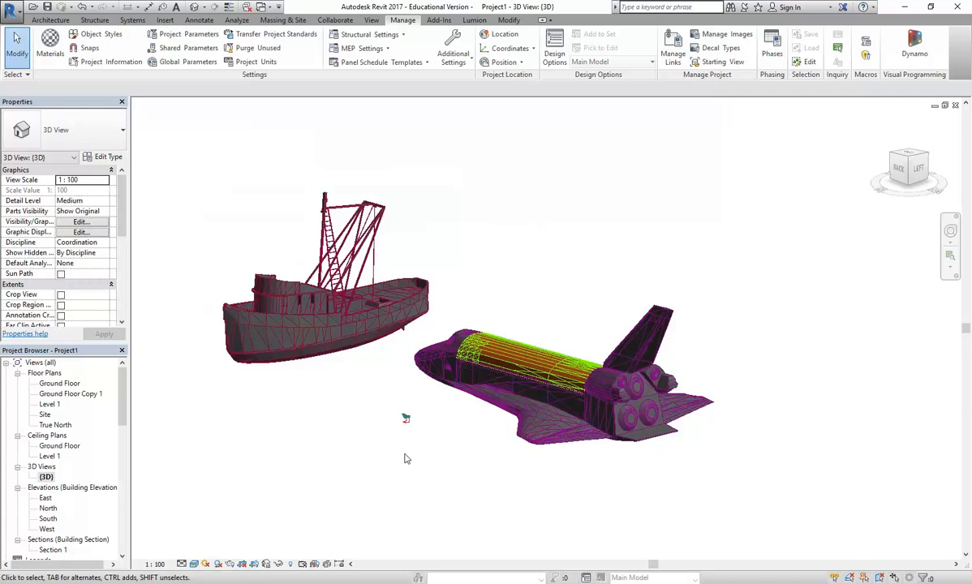
pyautogui.scroll(3, 353, 366)
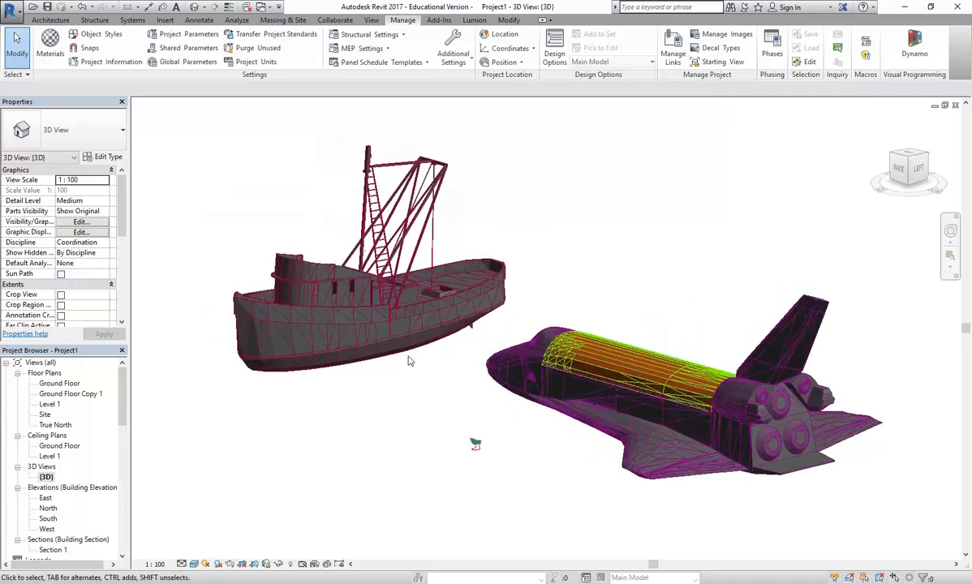
pyautogui.moveTo(408, 360)
pyautogui.keyDown('shift'); pyautogui.mouseDown(button='middle')
pyautogui.moveTo(416, 364)
pyautogui.moveTo(376, 373)
pyautogui.mouseUp(button='middle'); pyautogui.keyUp('shift')
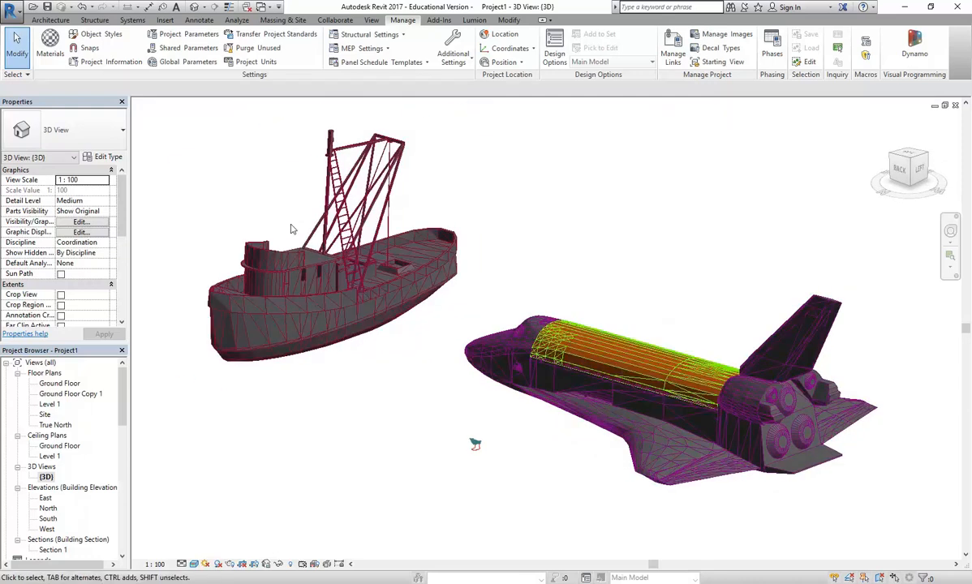
pyautogui.click(163, 20)
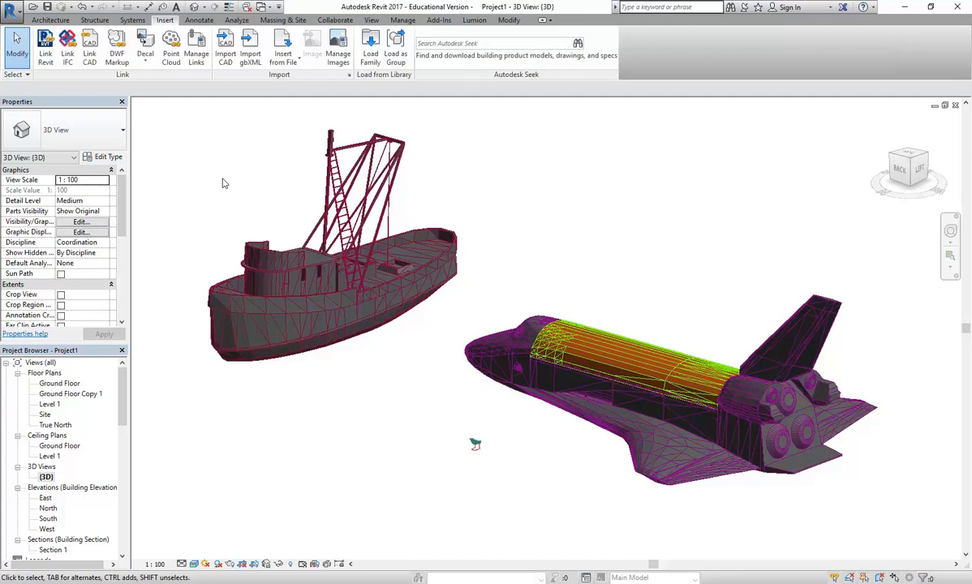
pyautogui.scroll(-1, 225, 184)
pyautogui.moveTo(227, 190); pyautogui.dragTo(246, 212, button='middle')
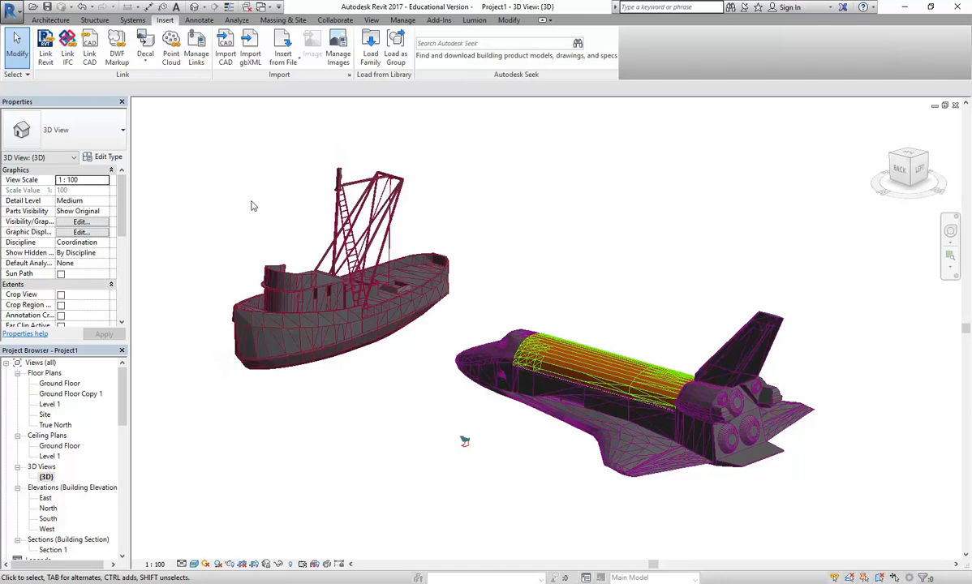
pyautogui.click(464, 442)
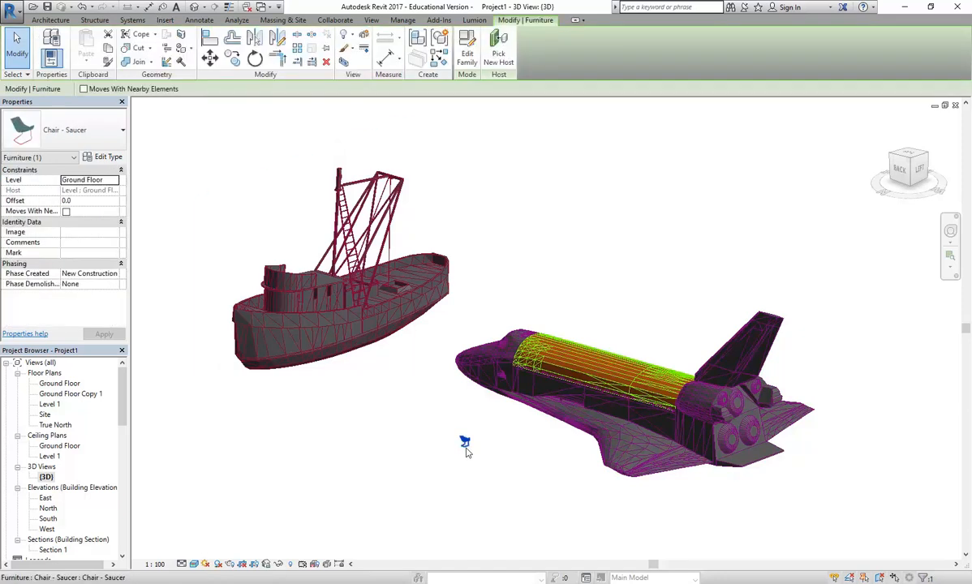
pyautogui.keyDown('shift'); pyautogui.moveTo(386, 352); pyautogui.dragTo(441, 393, button='middle'); pyautogui.keyUp('shift')
pyautogui.click(407, 399)
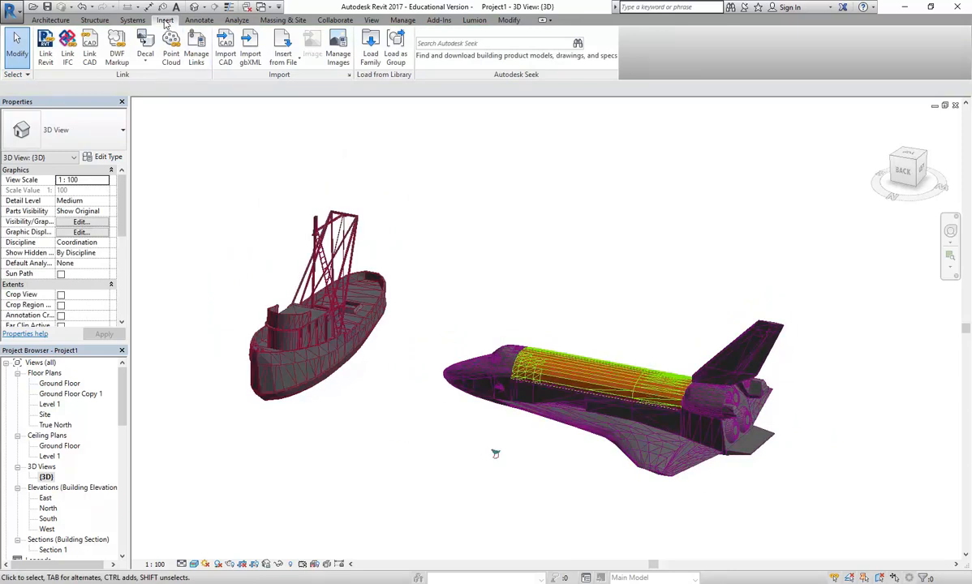
# - Start placing a component and browse to the Revit Library folder to load a family
pyautogui.click(52, 20)
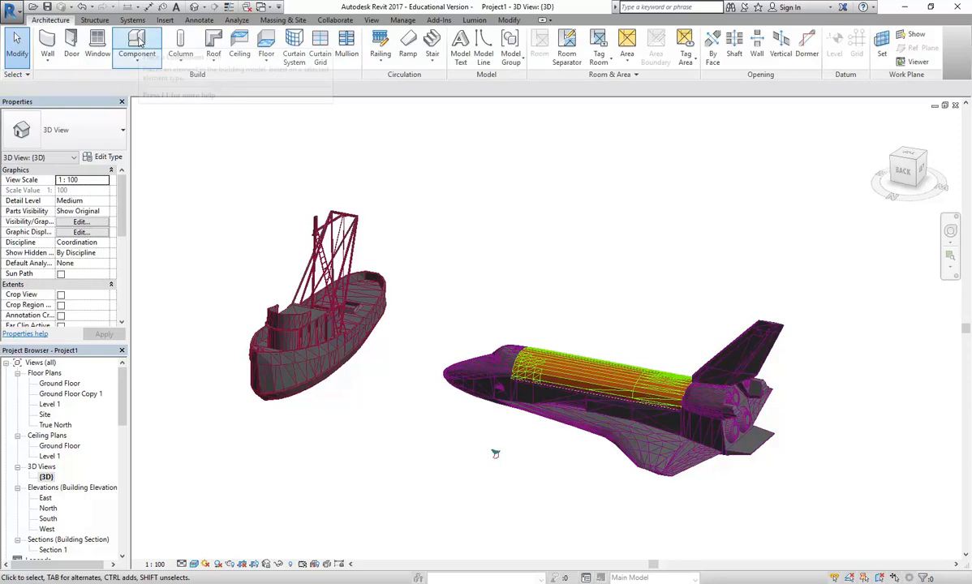
pyautogui.click(140, 42)
pyautogui.click(467, 51)
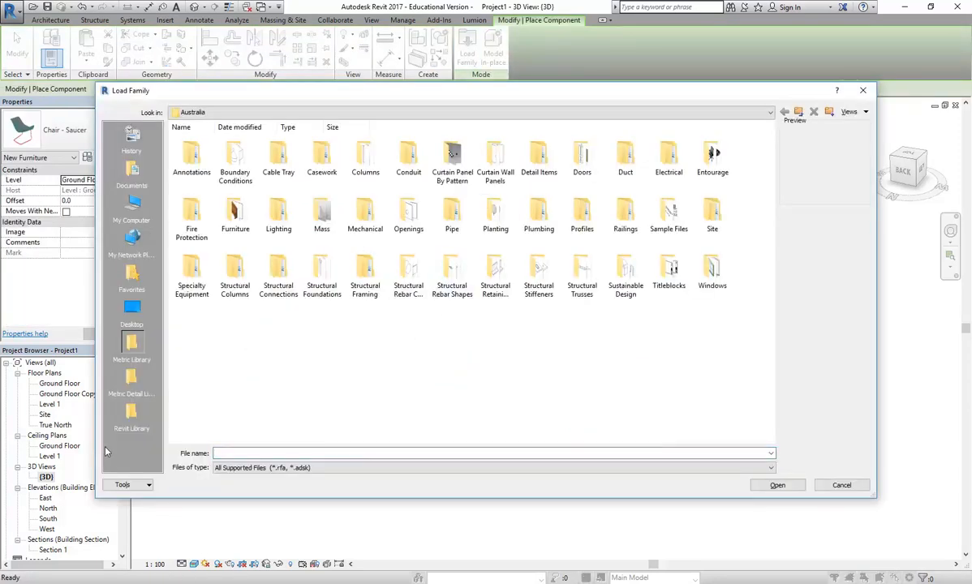
pyautogui.click(121, 383)
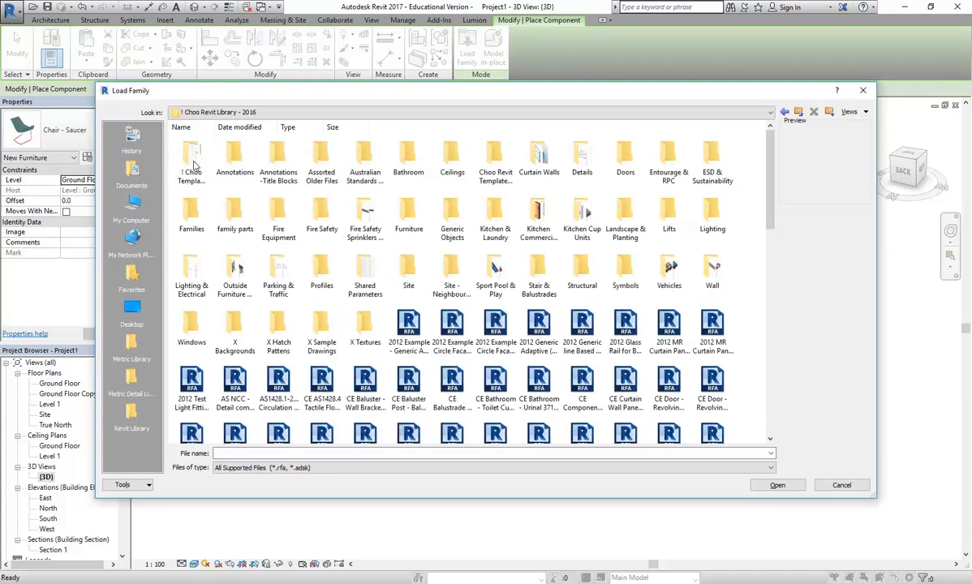
# - Look through the library and preview the tall cupboard and sink island families in the Kitchen Cup Units folder, returning to the library's main folder
pyautogui.moveTo(770, 196); pyautogui.dragTo(771, 246)
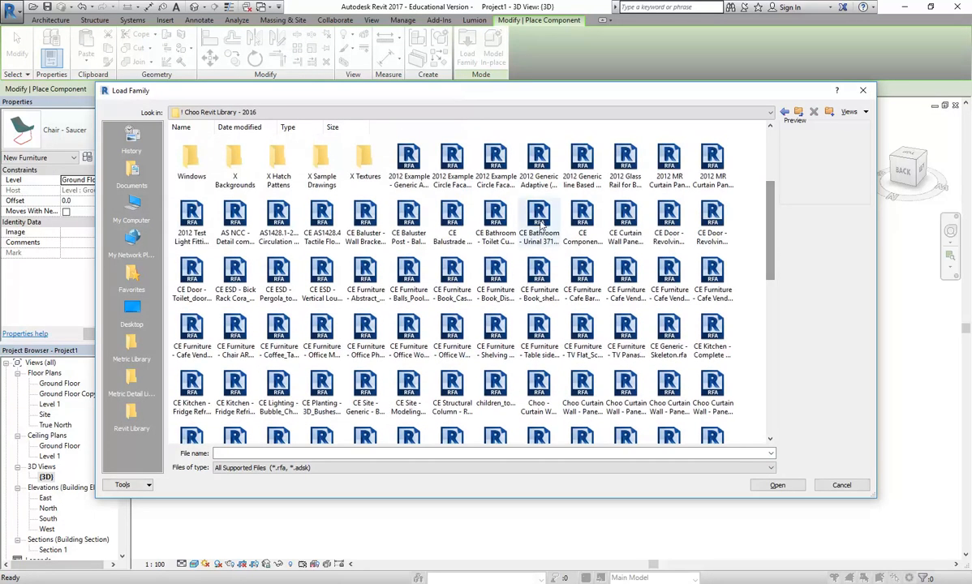
pyautogui.scroll(3, 410, 325)
pyautogui.click(409, 337)
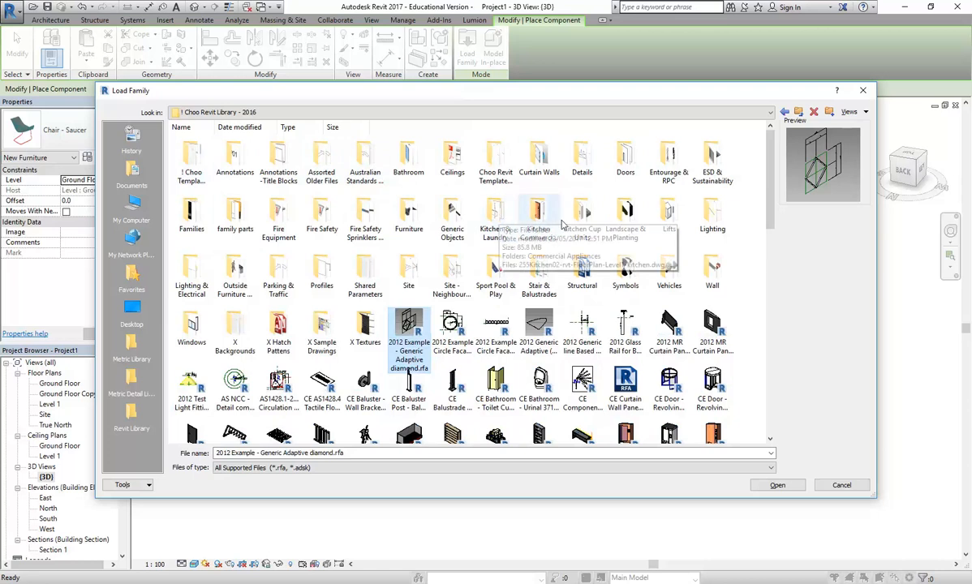
pyautogui.doubleClick(582, 214)
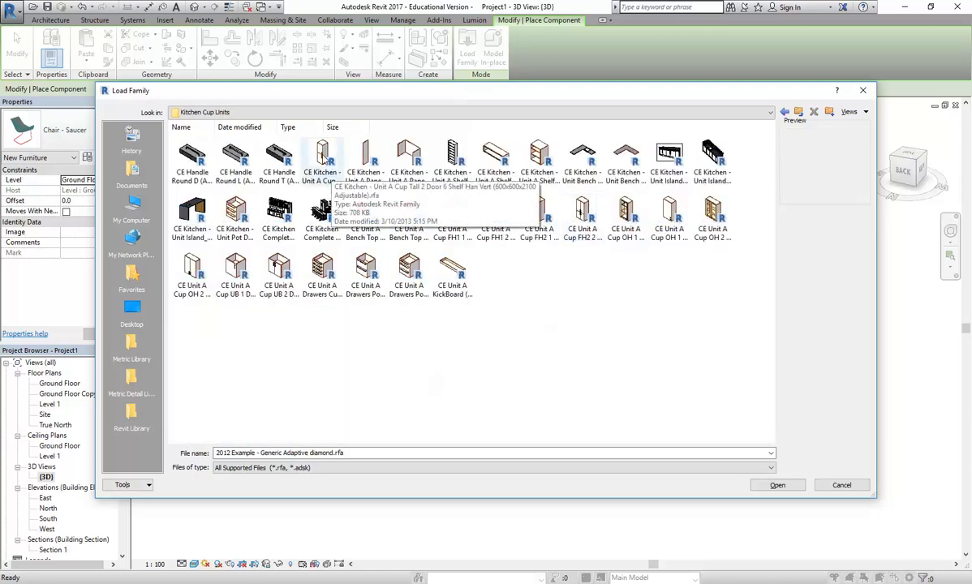
pyautogui.click(325, 162)
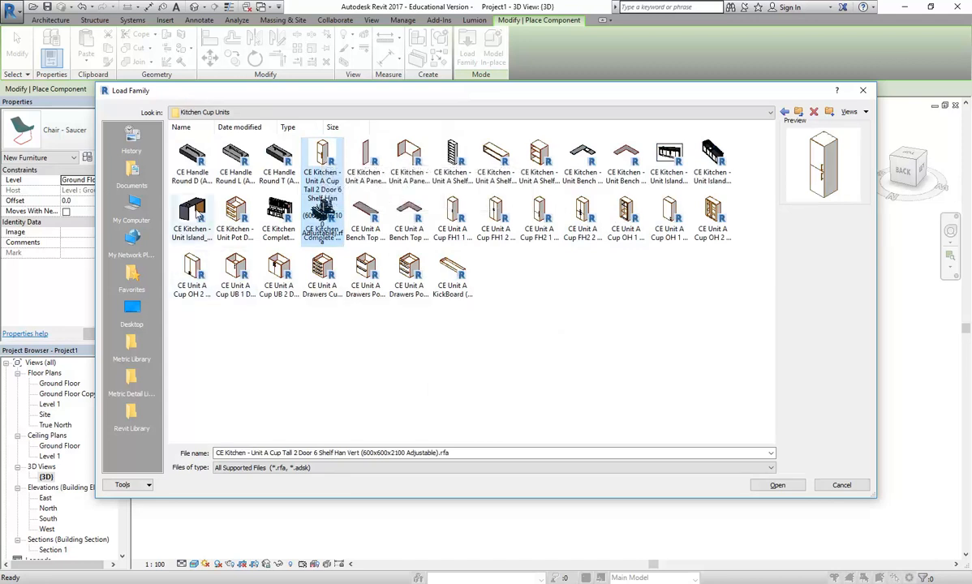
pyautogui.click(192, 212)
pyautogui.click(784, 112)
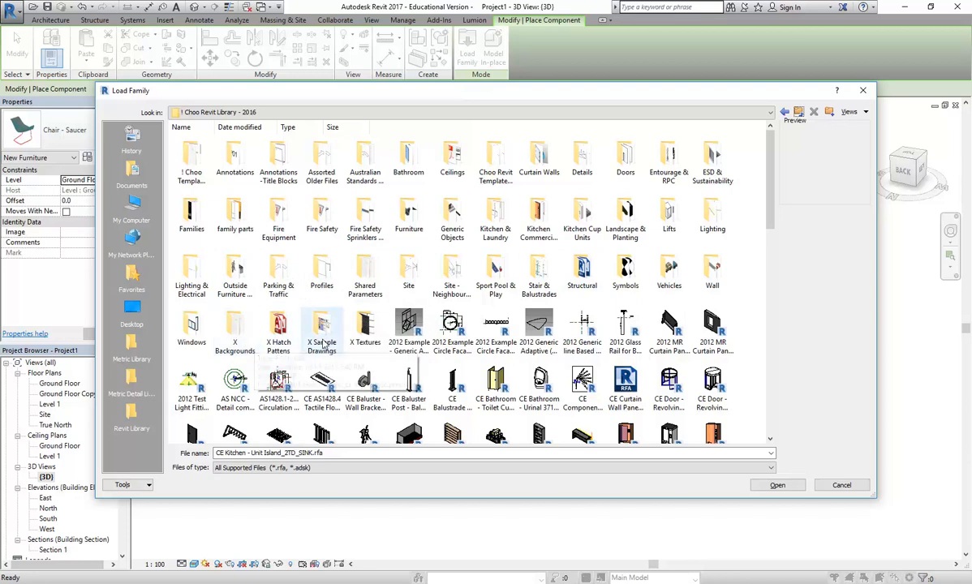
# - Find and load the Pigeon_Hole_amp_Cupboard_Wall_Unit_4937.rfa family from the library's main folder
pyautogui.click(188, 159)
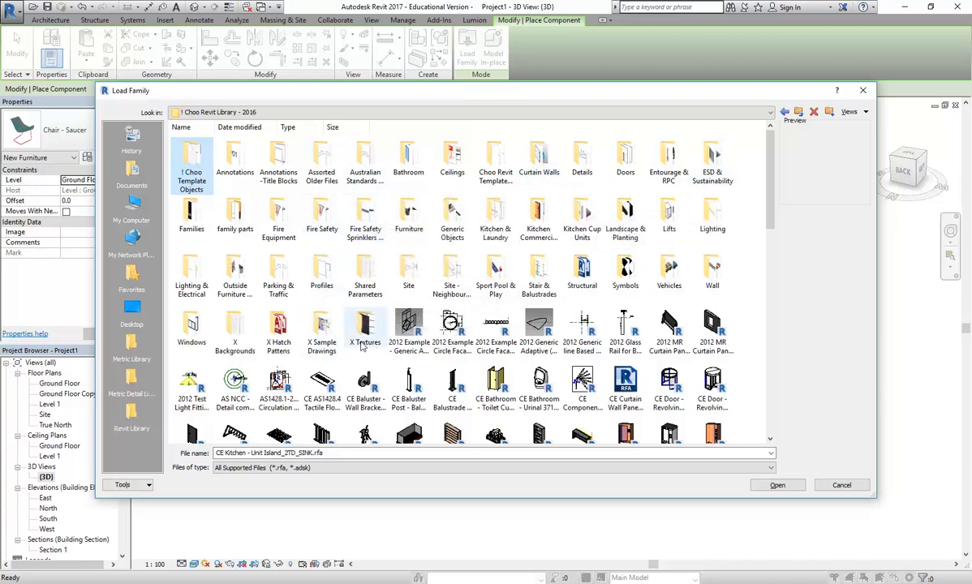
pyautogui.click(321, 388)
pyautogui.scroll(-4, 320, 390)
pyautogui.scroll(-5, 321, 391)
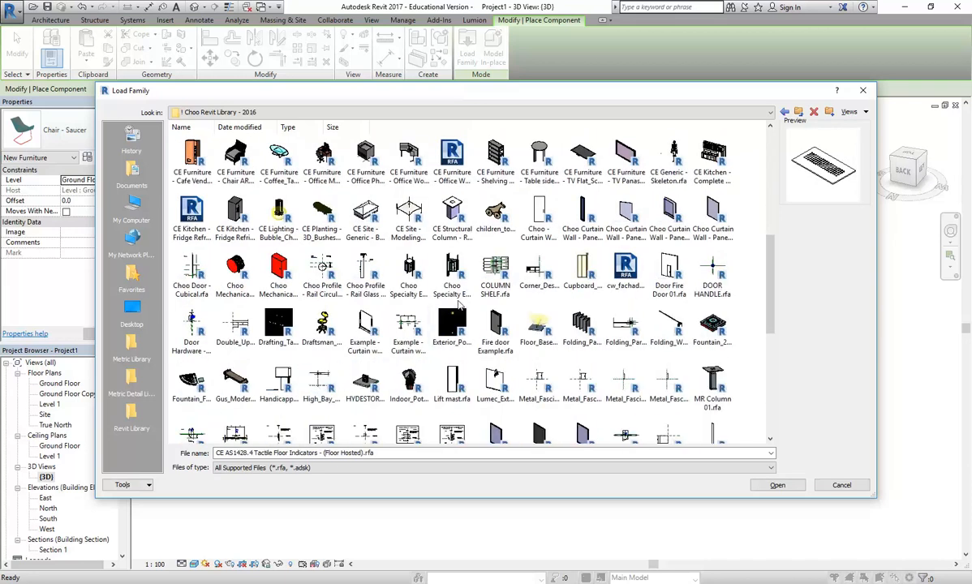
pyautogui.scroll(-3, 464, 300)
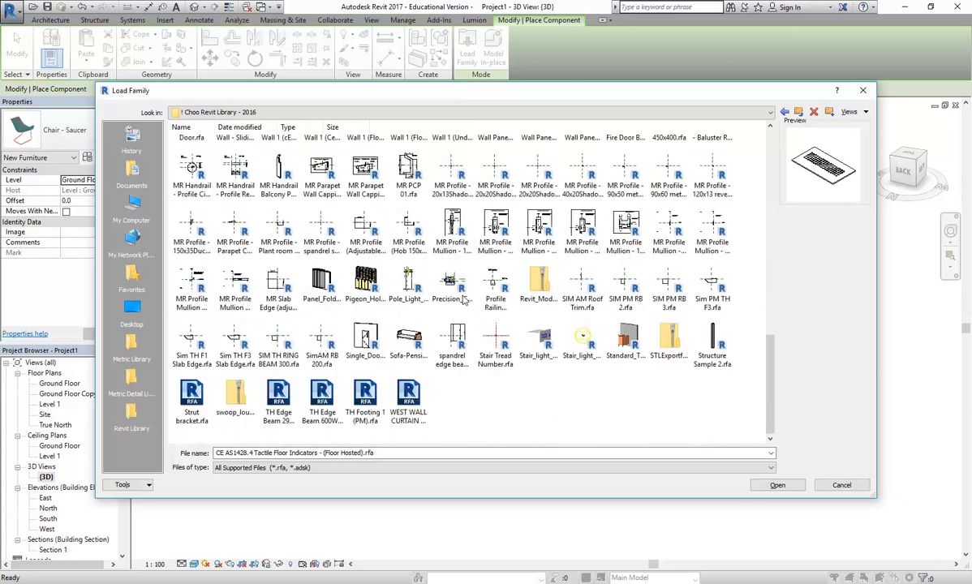
pyautogui.click(375, 297)
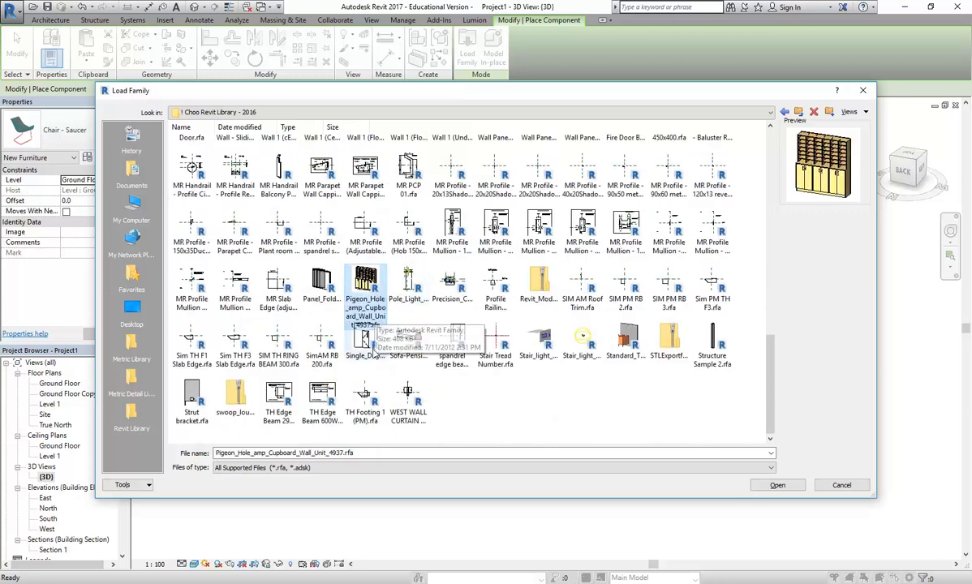
pyautogui.doubleClick(370, 285)
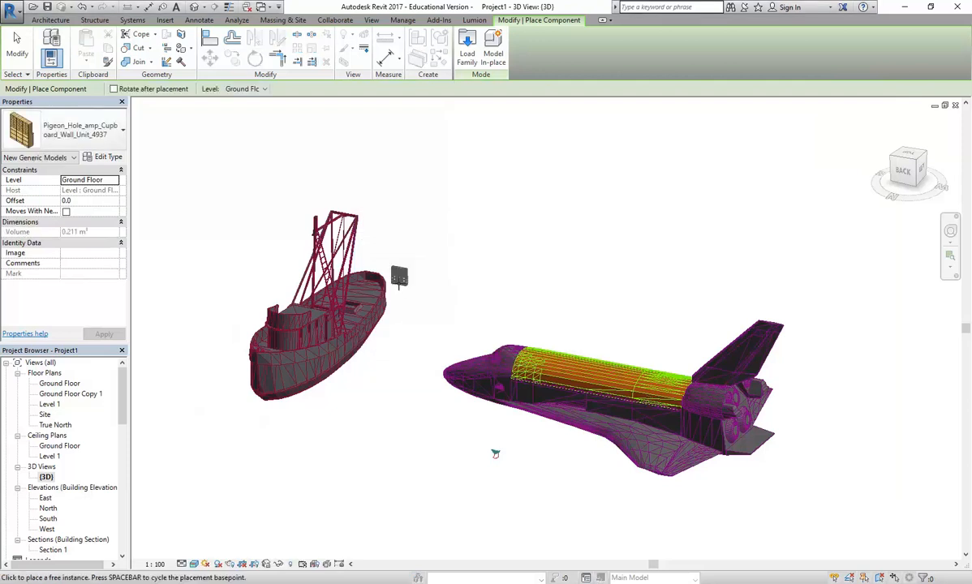
# - Place one pigeon-hole cupboard unit on the Ground Floor beside the tug boat and select it, viewed from its front
pyautogui.scroll(7, 396, 337)
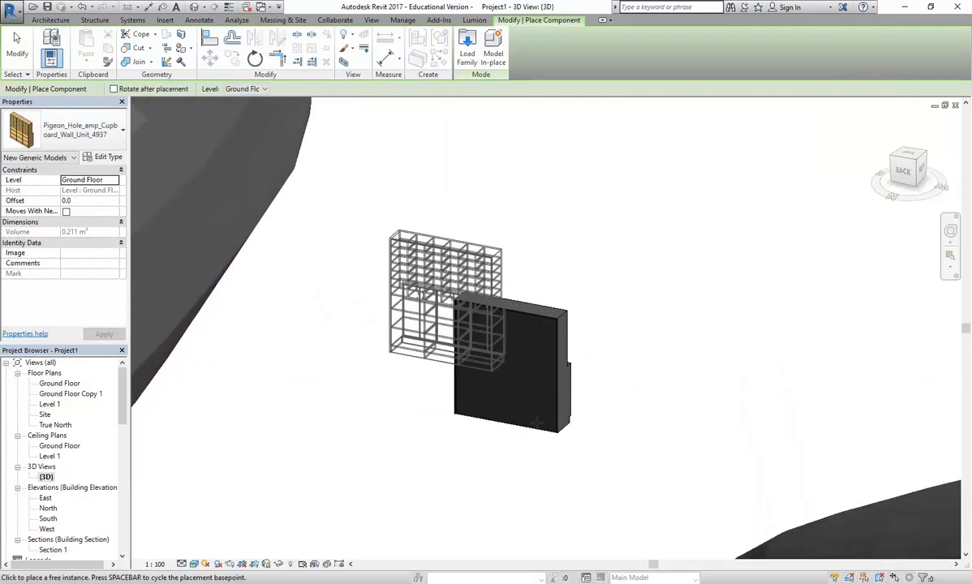
pyautogui.press('Escape')
pyautogui.click(559, 412)
pyautogui.keyDown('shift'); pyautogui.moveTo(614, 354); pyautogui.dragTo(389, 386, button='middle'); pyautogui.keyUp('shift')
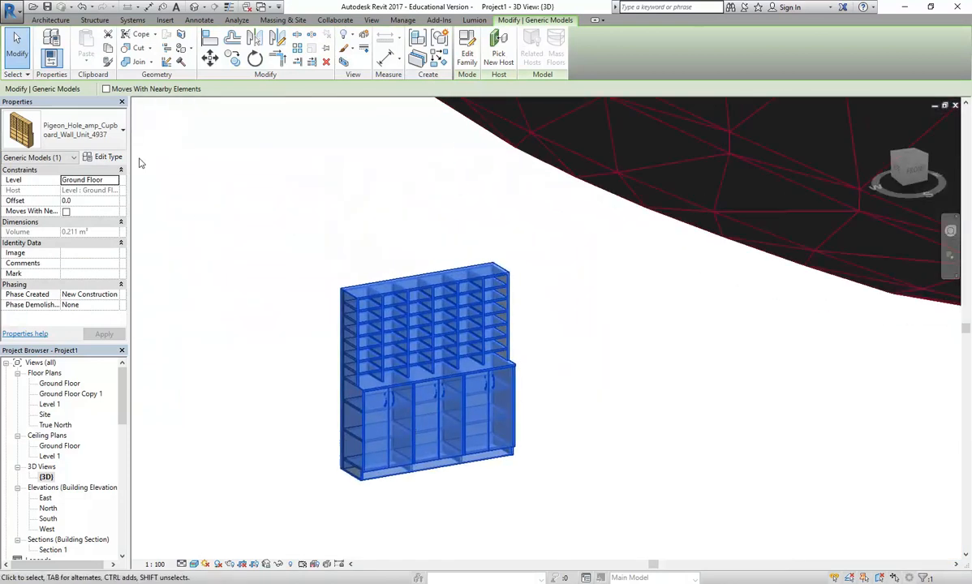
# - Check the type properties of the pigeon-hole cupboard unit for material parameters and examine the unit in 3D
pyautogui.click(108, 157)
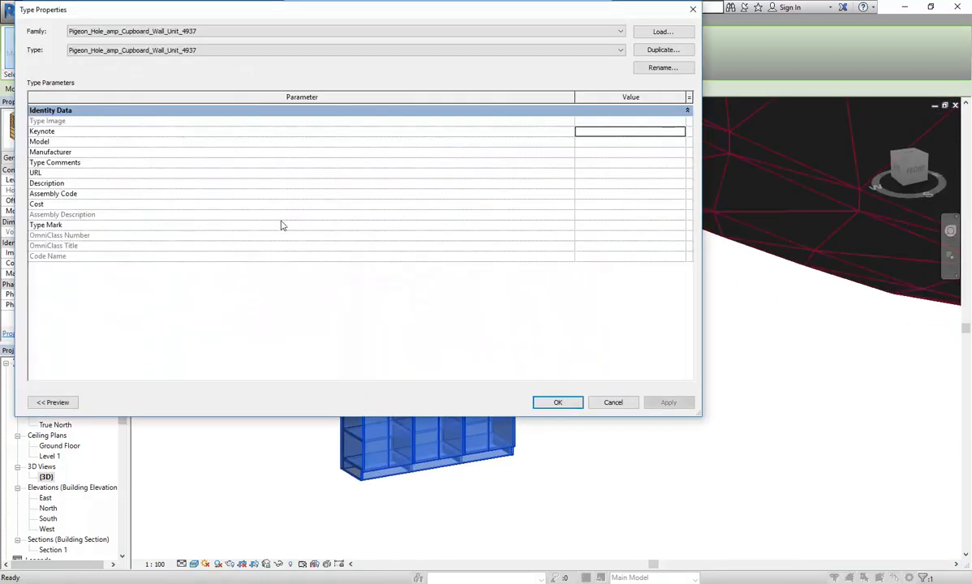
pyautogui.click(557, 403)
pyautogui.keyDown('shift'); pyautogui.moveTo(564, 404); pyautogui.dragTo(438, 335, button='middle'); pyautogui.keyUp('shift')
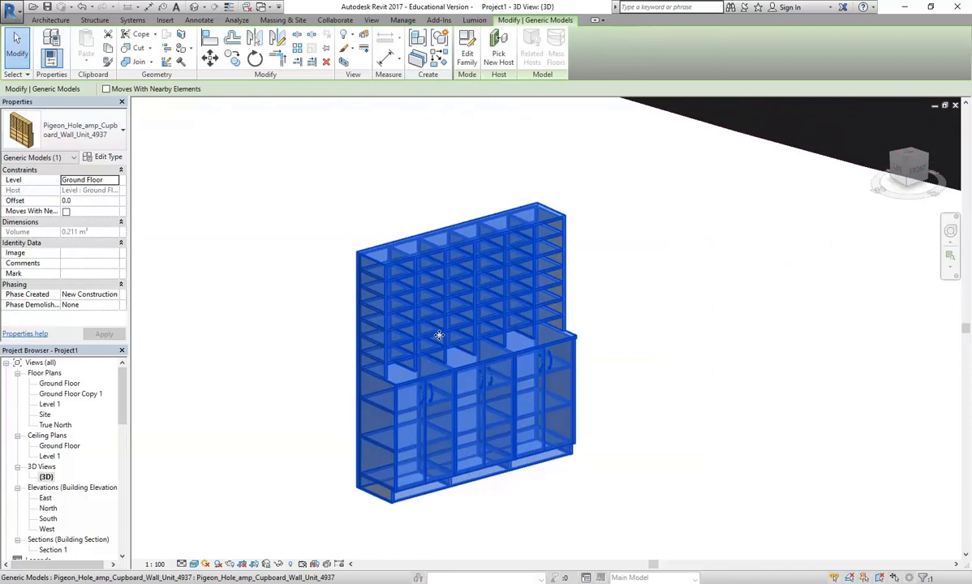
pyautogui.scroll(2, 334, 415)
pyautogui.keyDown('shift'); pyautogui.moveTo(336, 416); pyautogui.dragTo(369, 391, button='middle'); pyautogui.keyUp('shift')
pyautogui.scroll(-1, 368, 392)
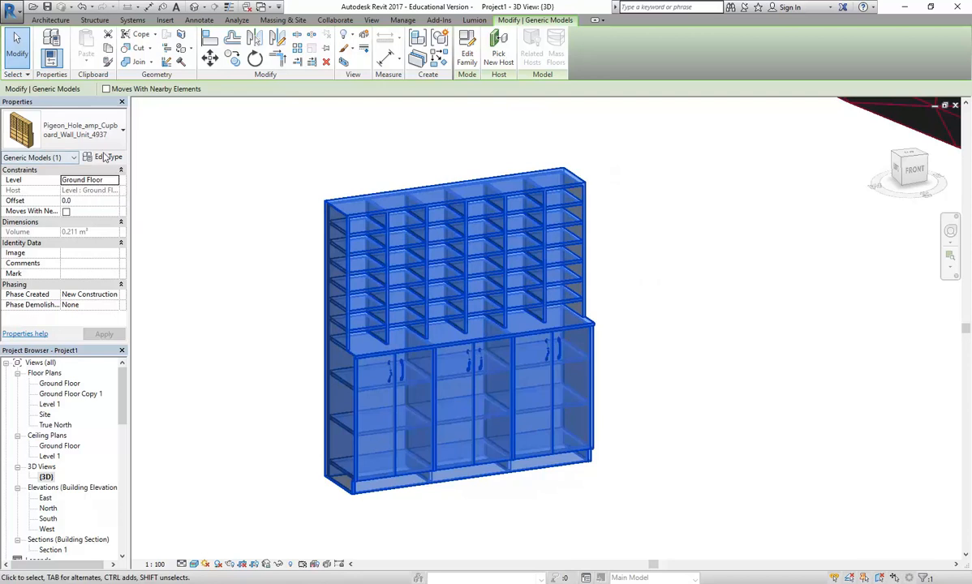
pyautogui.click(104, 157)
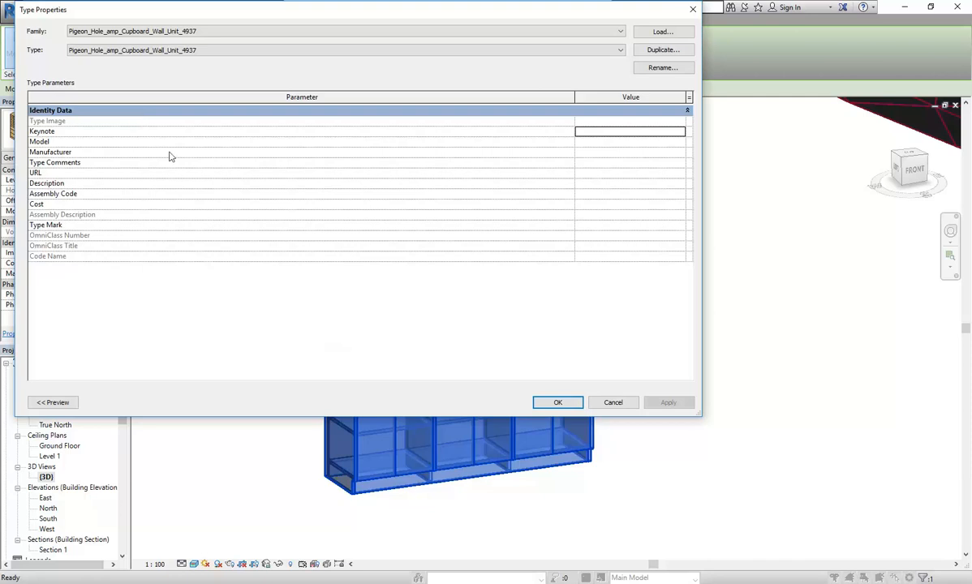
pyautogui.click(613, 402)
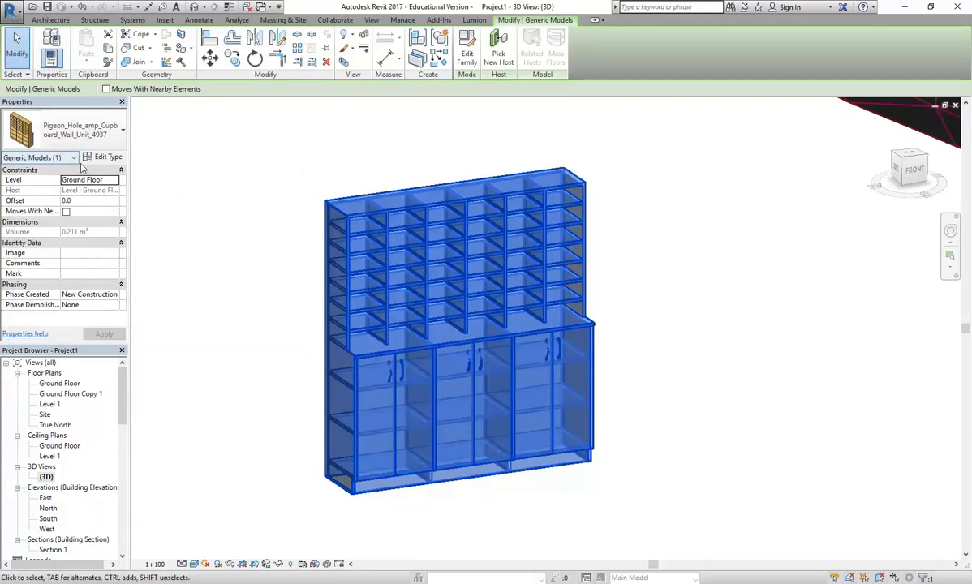
pyautogui.click(103, 156)
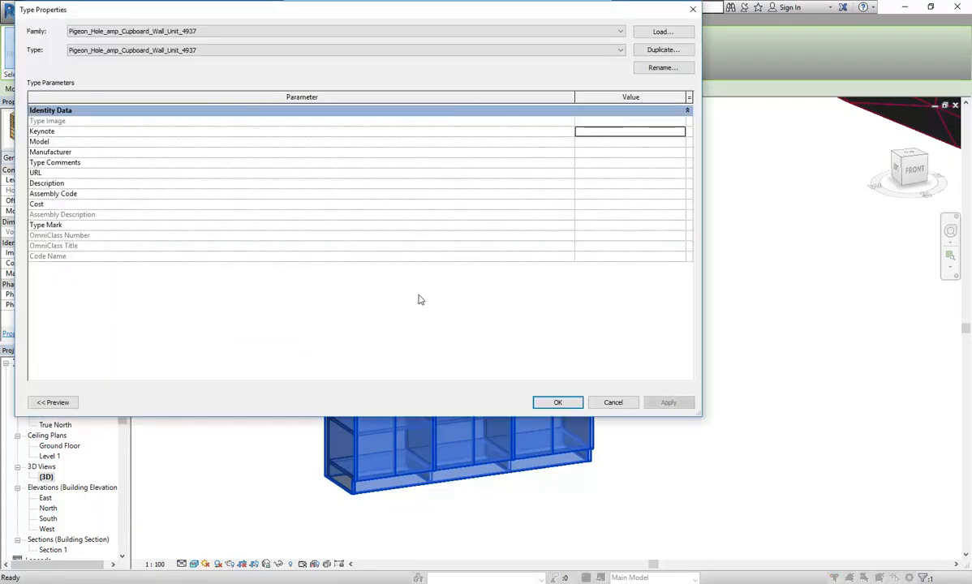
pyautogui.click(613, 403)
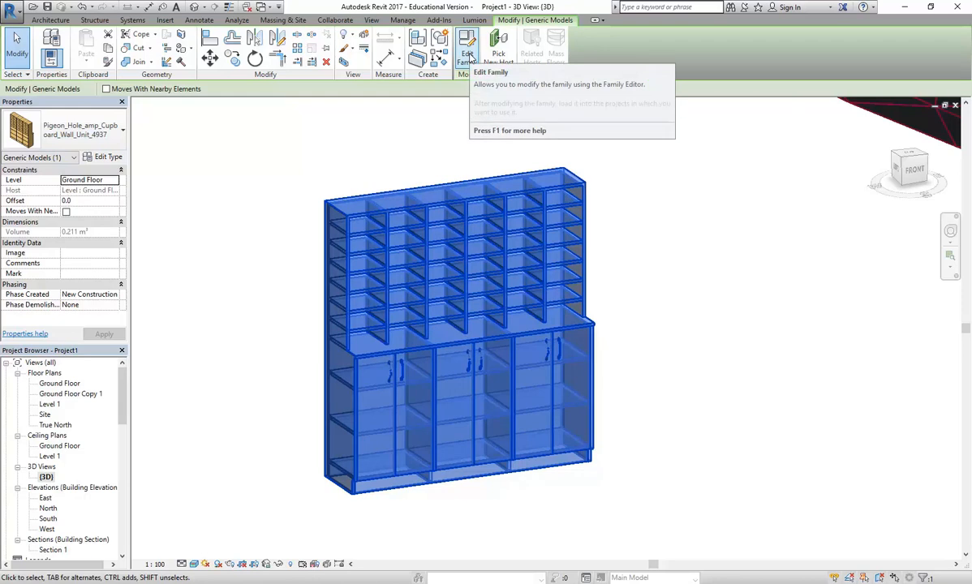
# - Open the pigeon-hole cupboard unit's family for editing and show its front in 3D
pyautogui.click(468, 57)
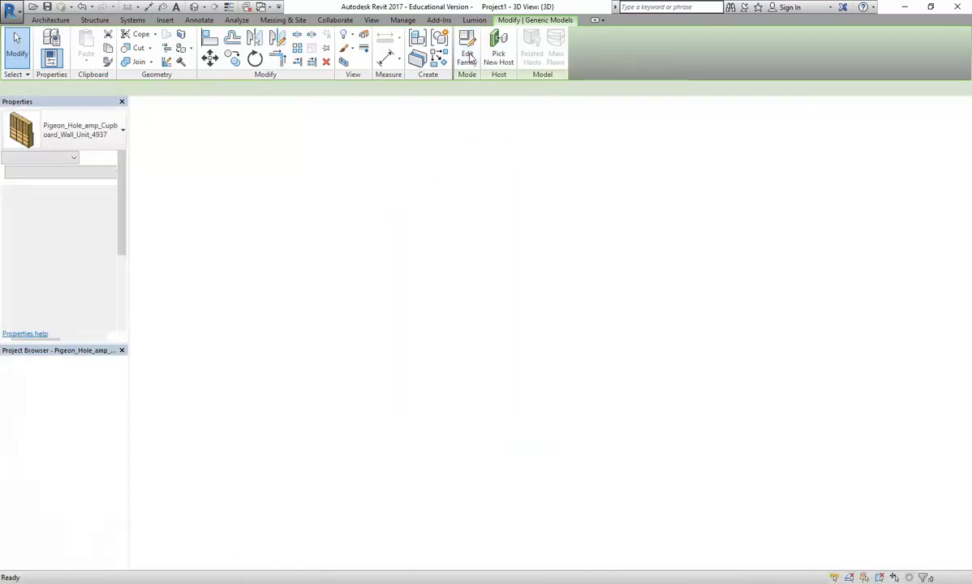
pyautogui.keyDown('shift'); pyautogui.moveTo(388, 389); pyautogui.dragTo(436, 366, button='middle'); pyautogui.keyUp('shift')
pyautogui.scroll(4, 375, 228)
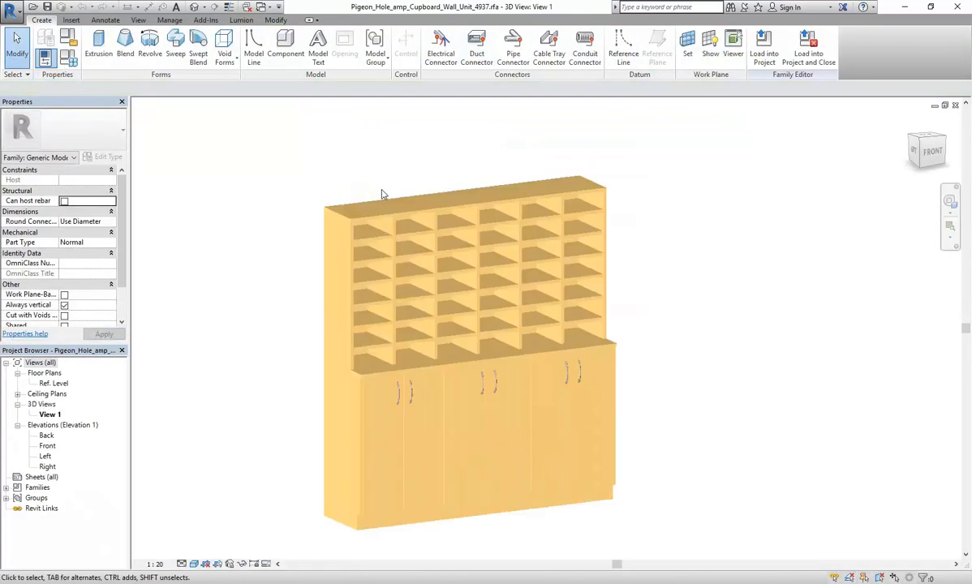
# - Select the cupboard's top panel extrusion and open the Material Browser for its Timber Finish material
pyautogui.click(374, 225)
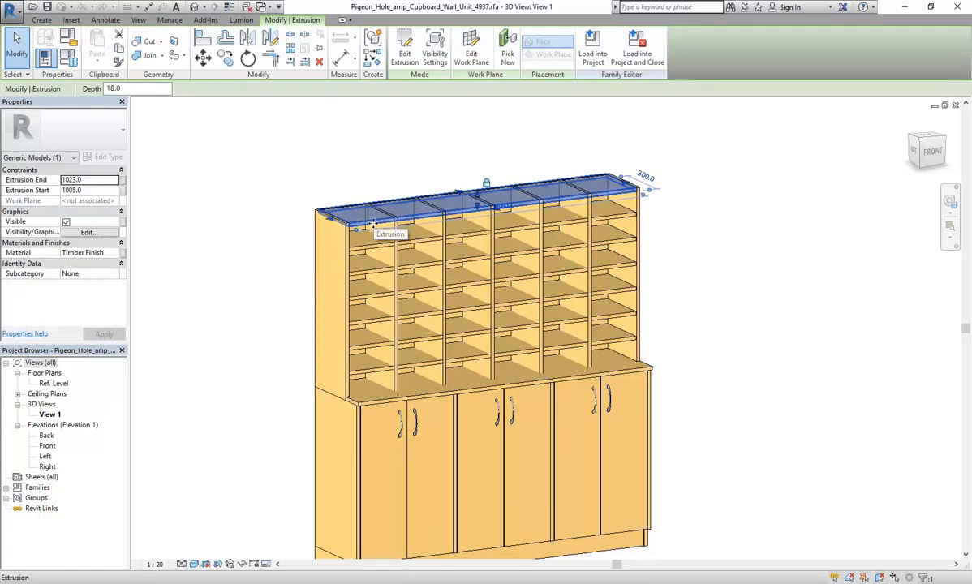
pyautogui.click(289, 202)
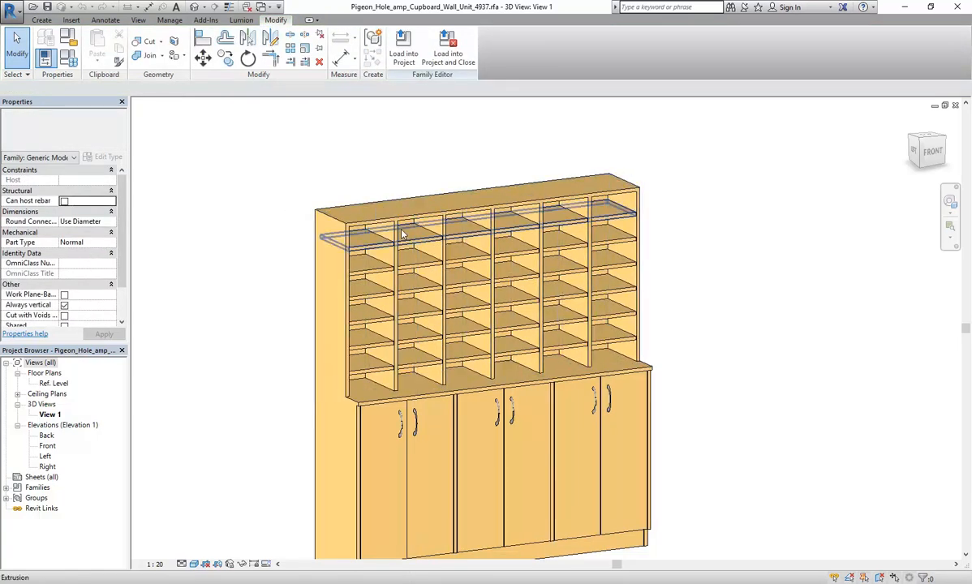
pyautogui.click(355, 214)
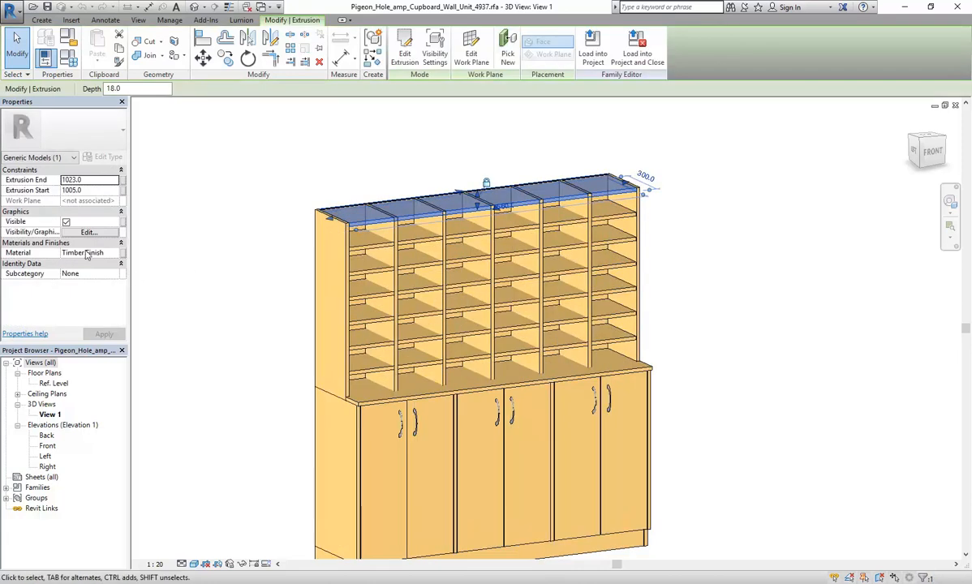
pyautogui.click(87, 253)
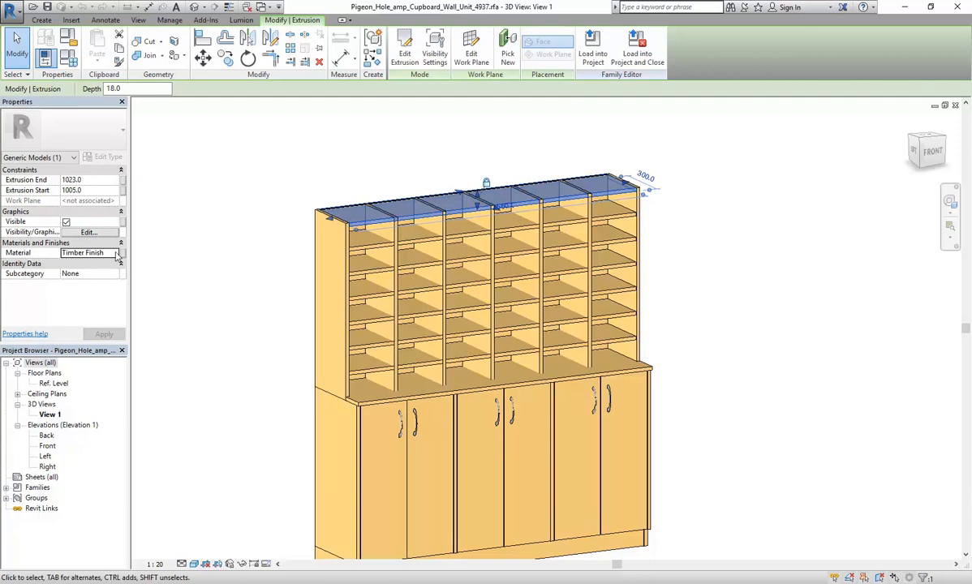
pyautogui.click(118, 253)
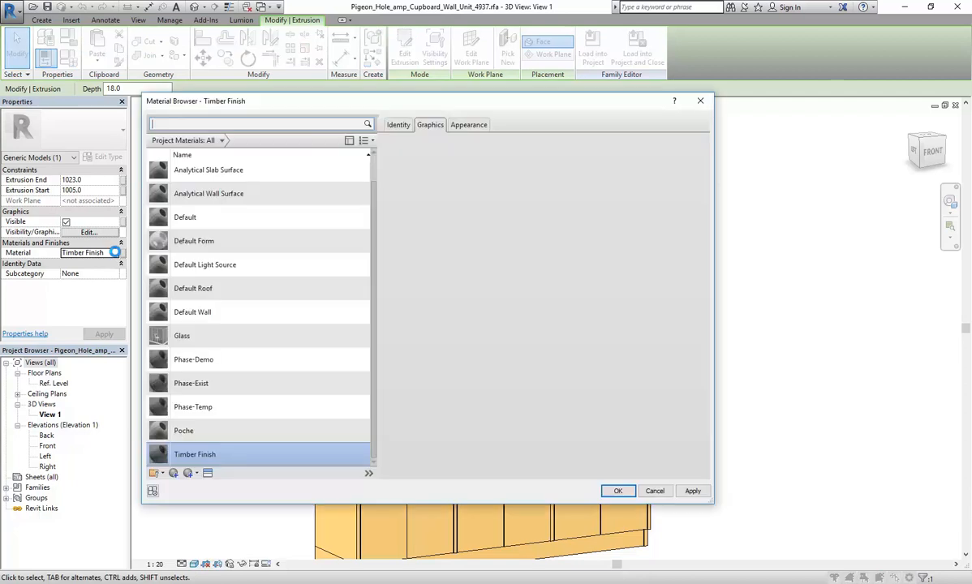
# - Compare the Appearance settings of the Timber Finish material with its Graphics shading settings
pyautogui.click(465, 126)
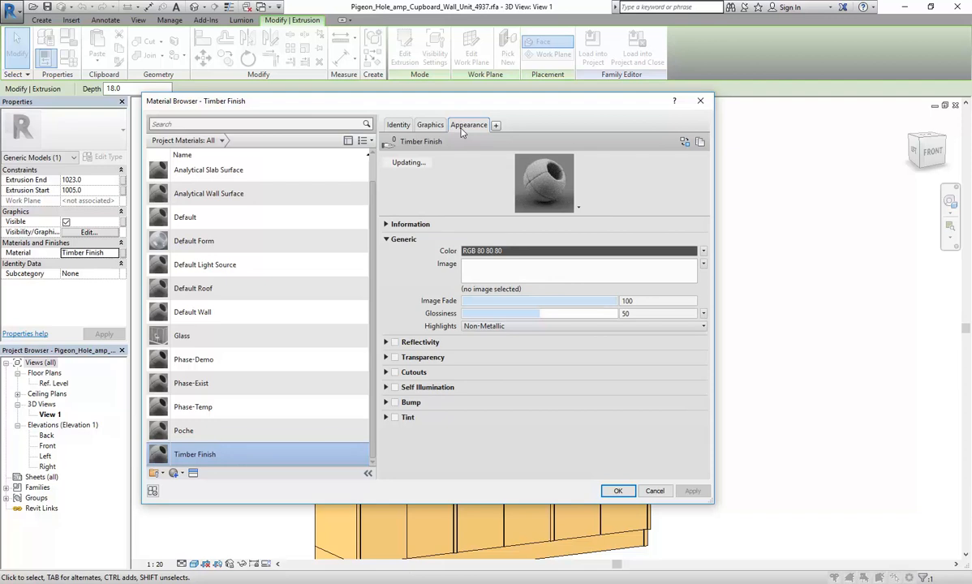
pyautogui.click(430, 125)
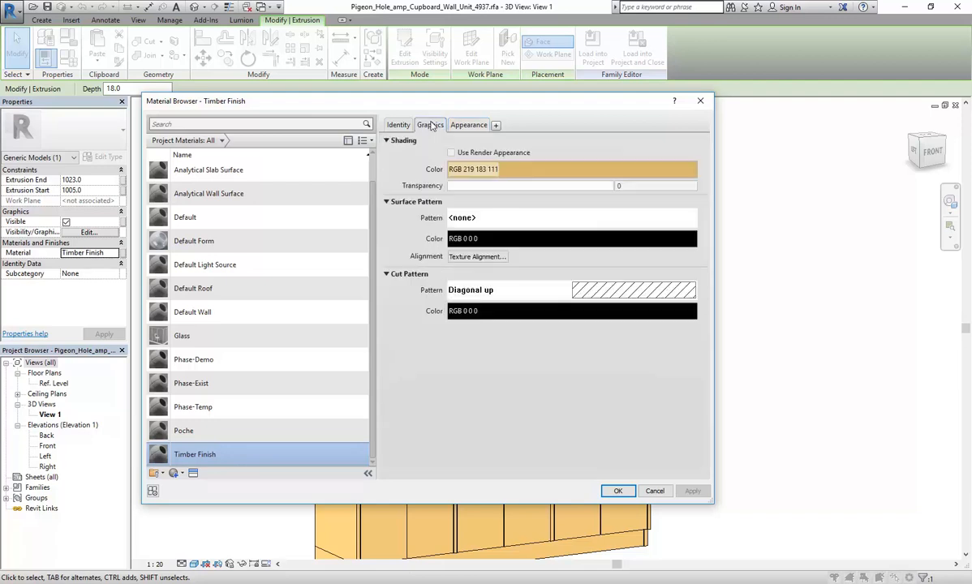
pyautogui.click(459, 125)
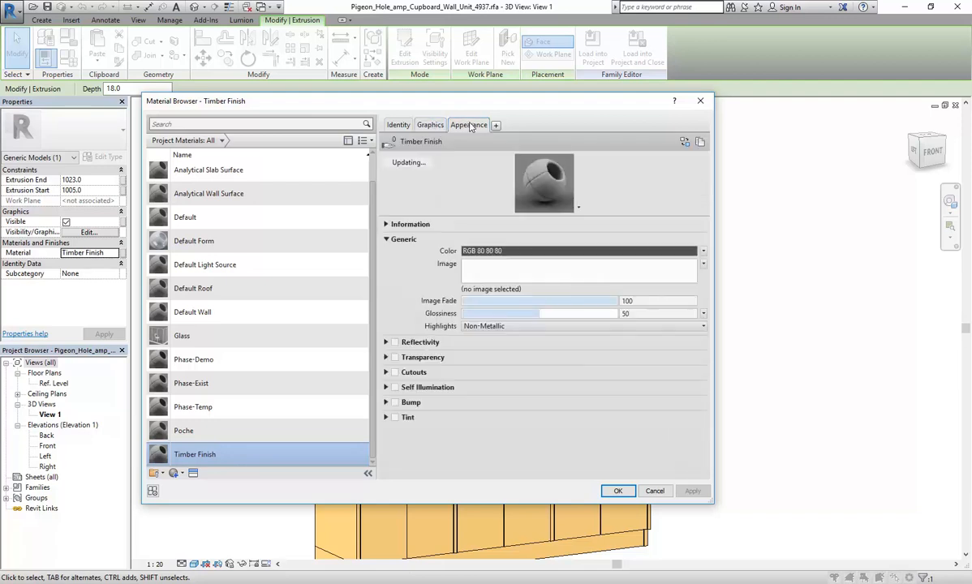
pyautogui.click(423, 125)
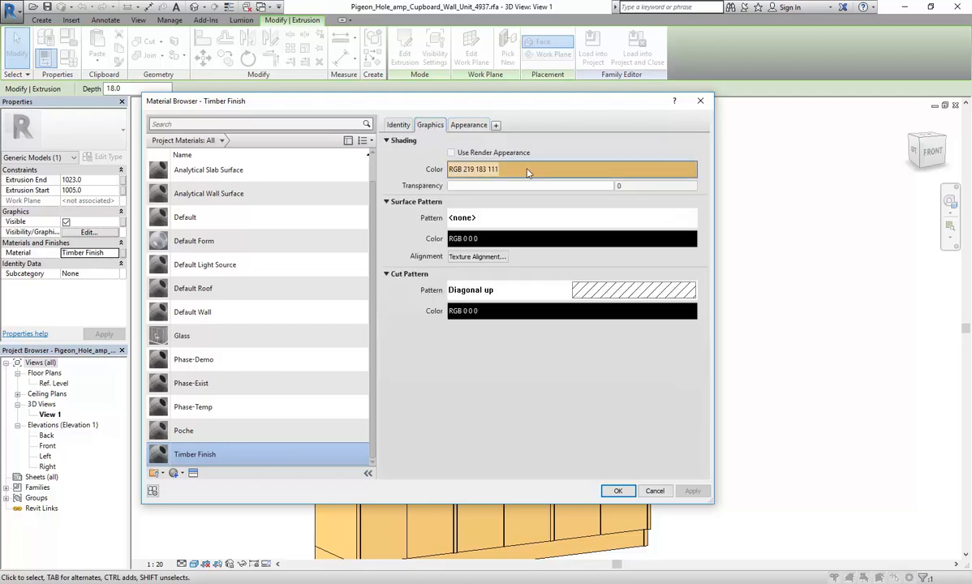
# - Change the Timber Finish shading color to purple RGB 197-94-236 and apply it to the cupboard family
pyautogui.click(528, 171)
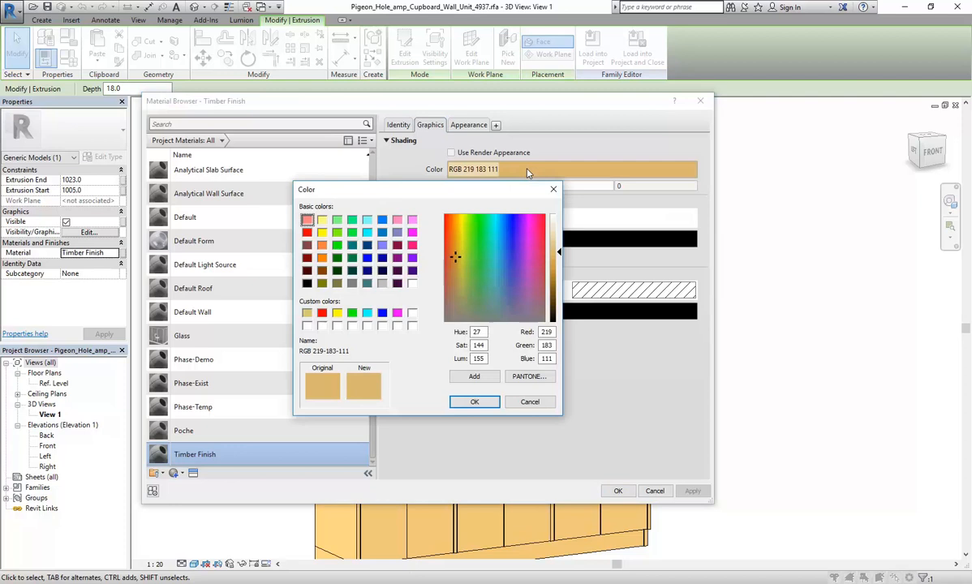
pyautogui.click(524, 241)
pyautogui.click(525, 237)
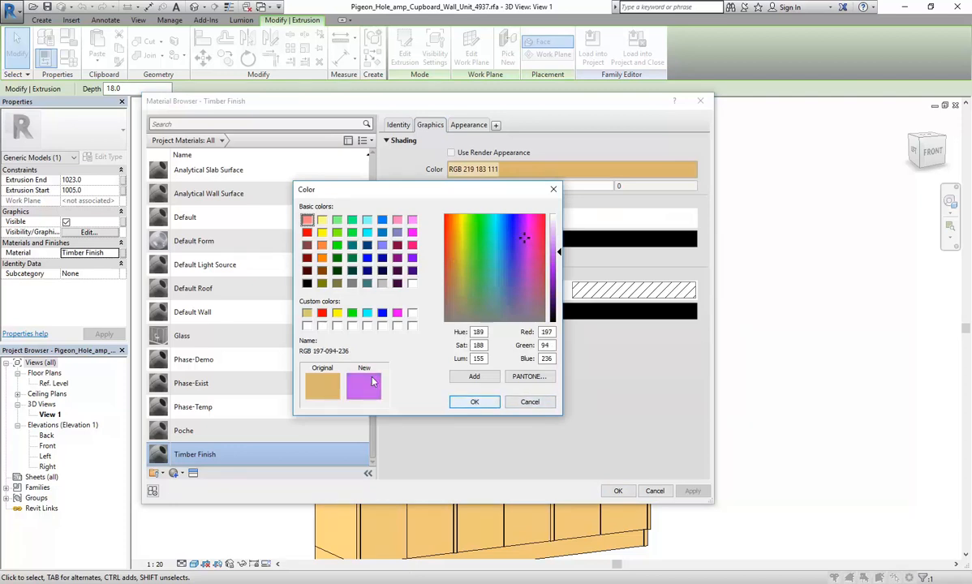
pyautogui.click(474, 402)
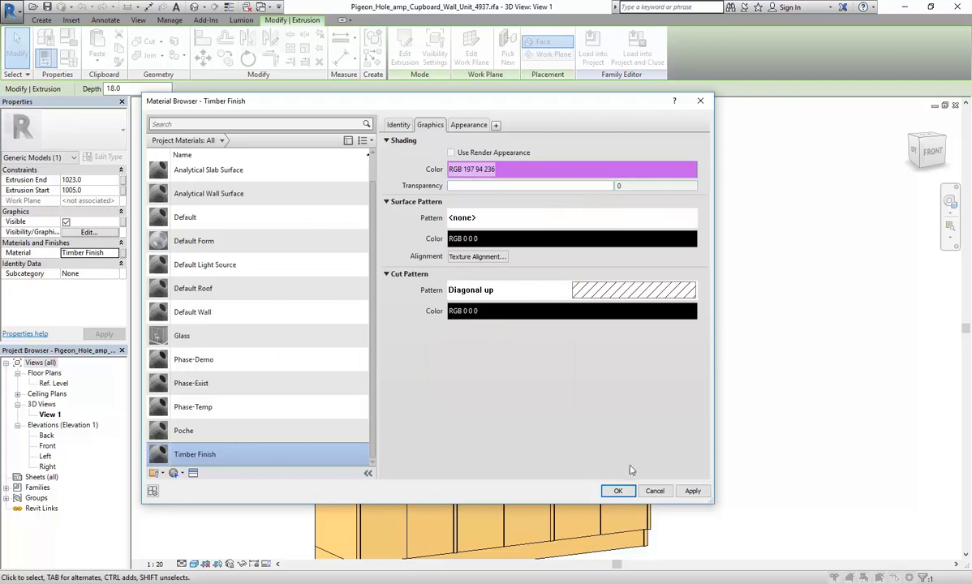
pyautogui.click(618, 491)
pyautogui.click(267, 290)
pyautogui.keyDown('shift'); pyautogui.moveTo(268, 290); pyautogui.dragTo(278, 265, button='middle'); pyautogui.keyUp('shift')
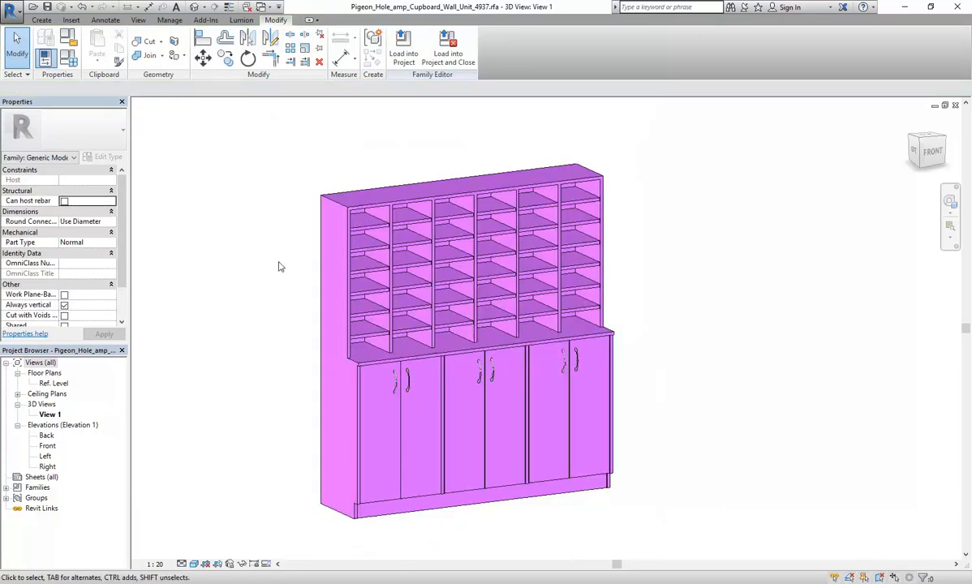
# - Load the recolored cupboard family into the project, overwriting the existing version
pyautogui.click(402, 48)
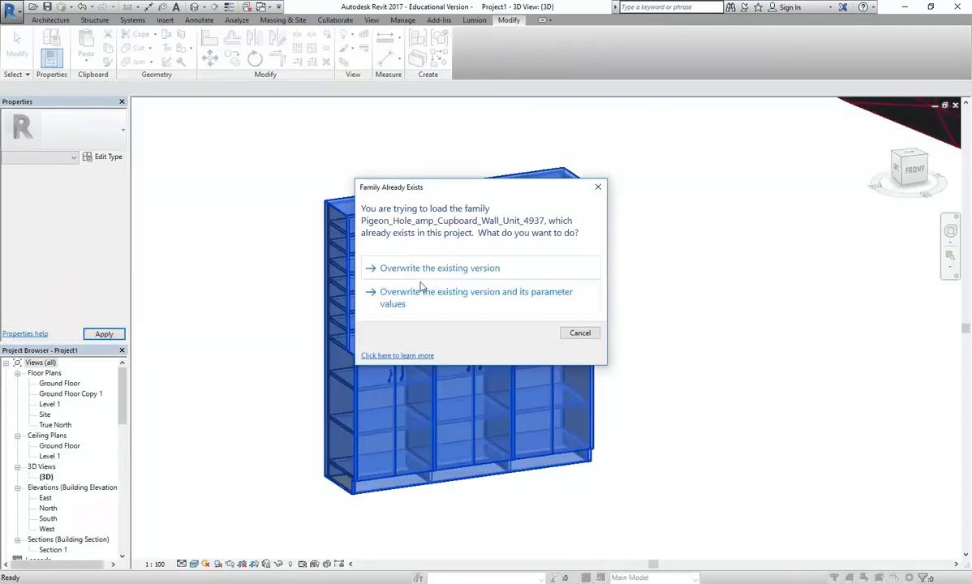
pyautogui.click(409, 266)
pyautogui.click(269, 196)
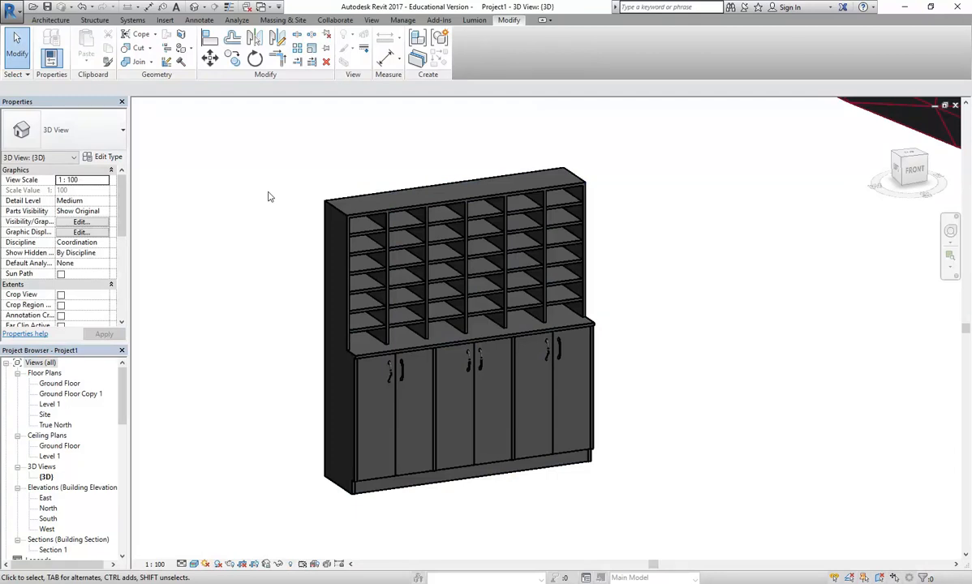
# - Check the Timber Finish shading color in the project's materials
pyautogui.click(398, 20)
pyautogui.click(51, 49)
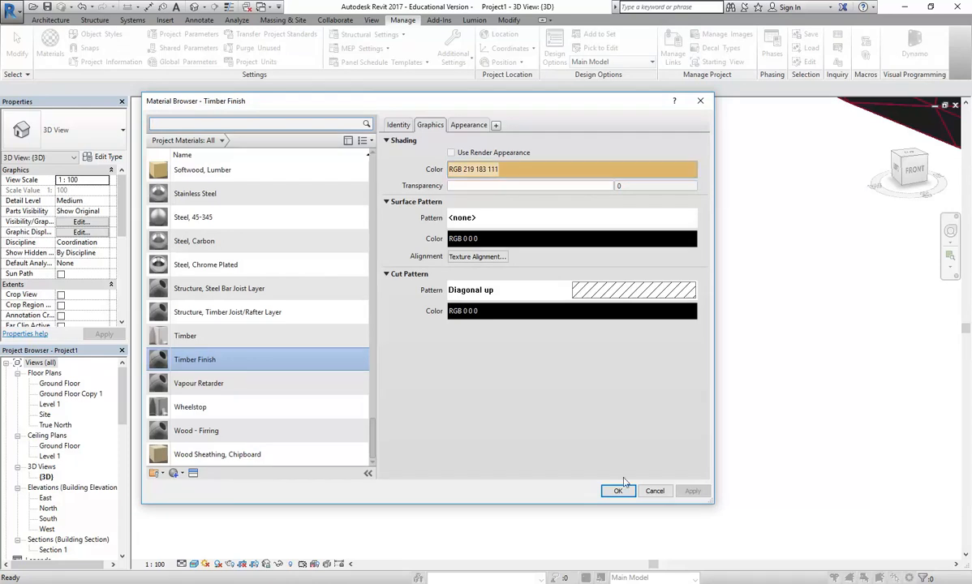
pyautogui.click(655, 491)
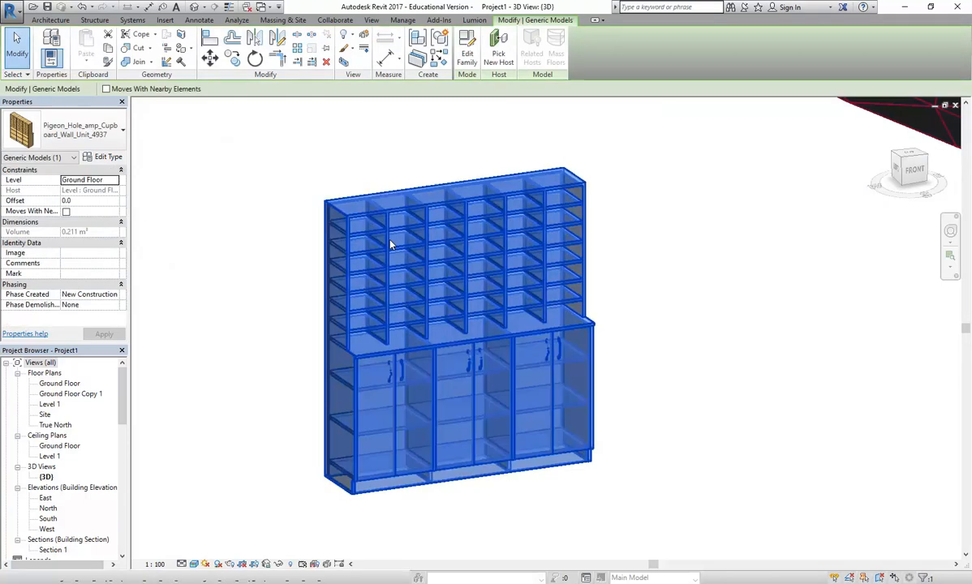
# - Reopen the cupboard family for editing and select its pigeon-hole panels and shelves, worktop, doors, lower carcass and plinth extrusions together
pyautogui.click(469, 57)
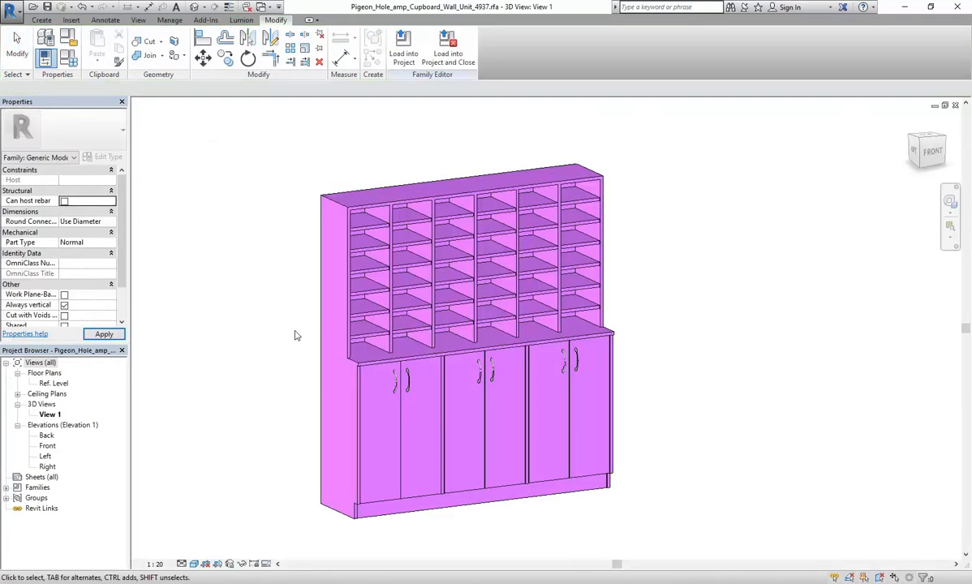
pyautogui.click(347, 269)
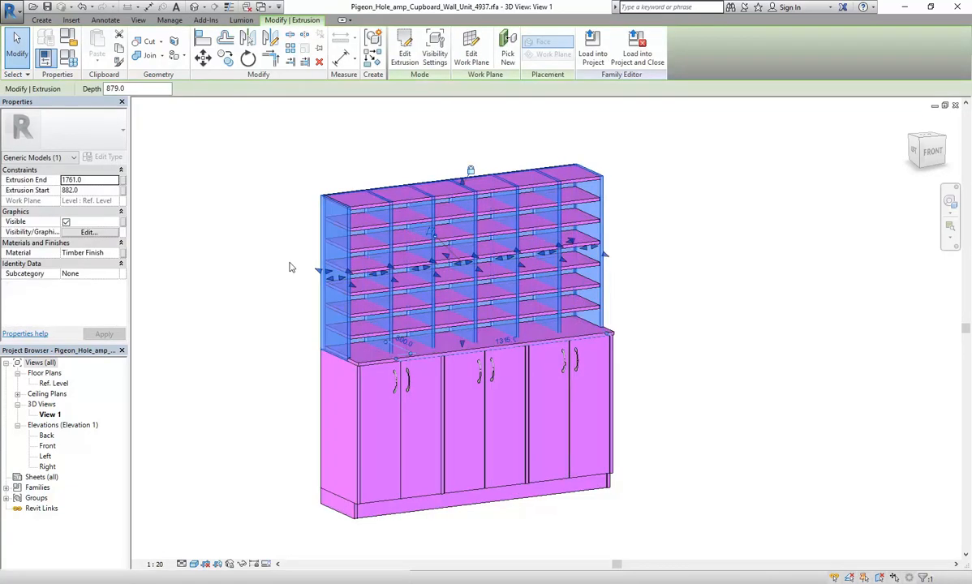
pyautogui.keyDown('ctrl'); pyautogui.click(368, 210); pyautogui.keyUp('ctrl')
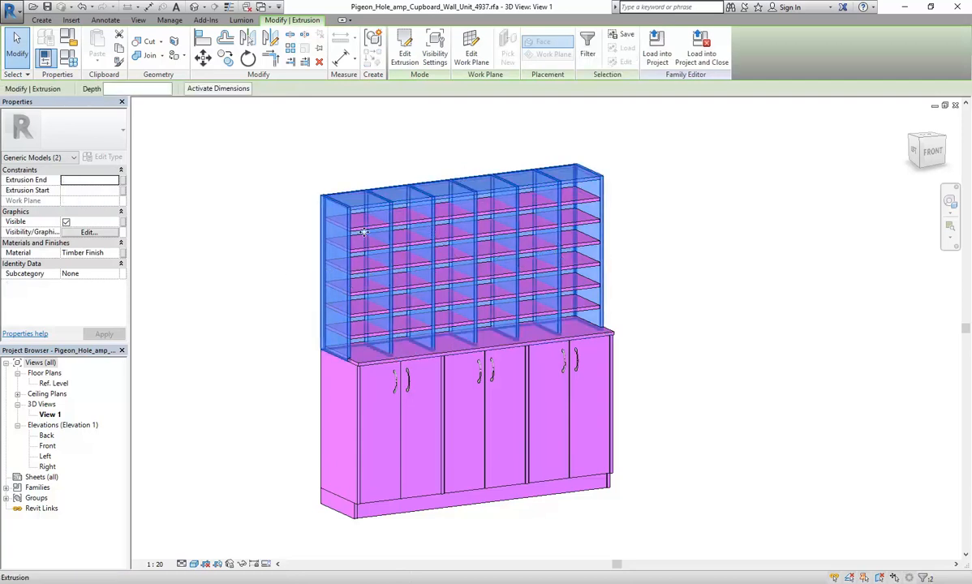
pyautogui.keyDown('ctrl'); pyautogui.click(363, 228); pyautogui.keyUp('ctrl')
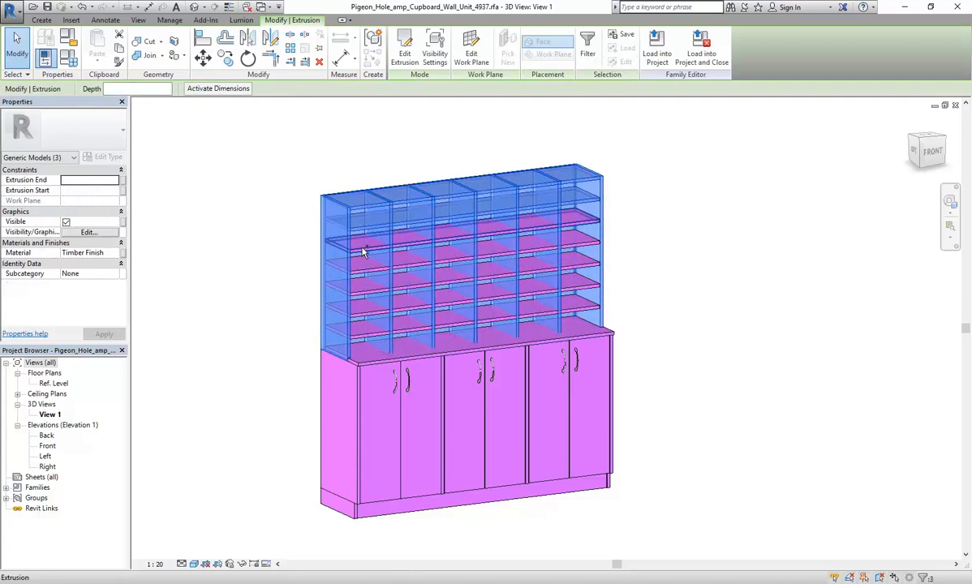
pyautogui.keyDown('ctrl'); pyautogui.click(364, 264); pyautogui.keyUp('ctrl')
pyautogui.keyDown('ctrl'); pyautogui.click(365, 288); pyautogui.keyUp('ctrl')
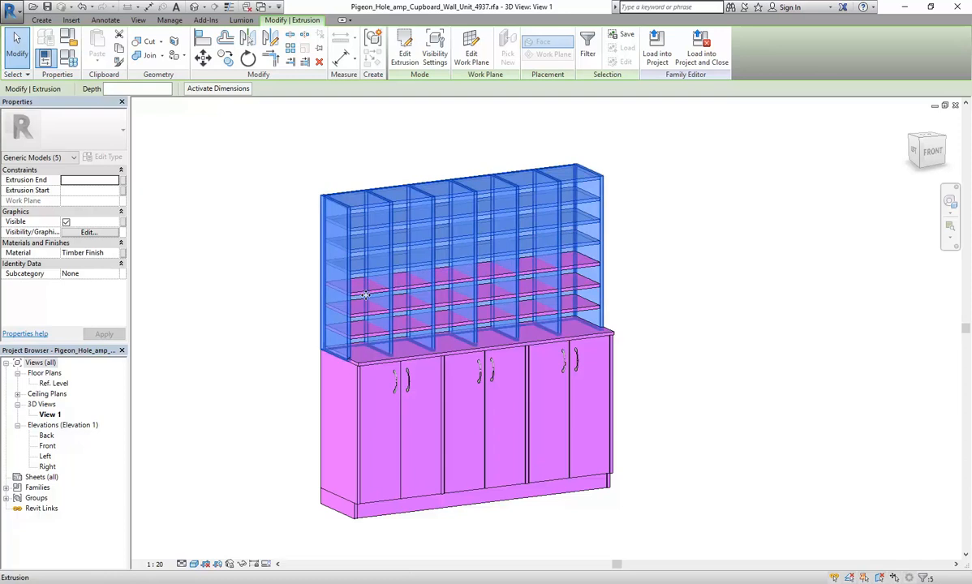
pyautogui.keyDown('ctrl'); pyautogui.click(363, 315); pyautogui.keyUp('ctrl')
pyautogui.keyDown('ctrl'); pyautogui.click(363, 324); pyautogui.keyUp('ctrl')
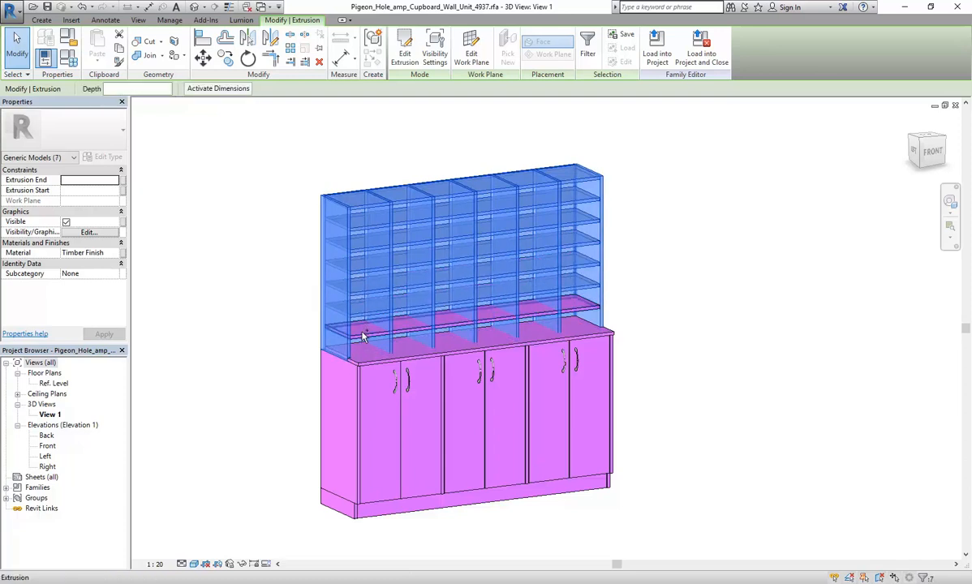
pyautogui.keyDown('ctrl'); pyautogui.click(355, 345); pyautogui.keyUp('ctrl')
pyautogui.keyDown('ctrl'); pyautogui.click(370, 366); pyautogui.keyUp('ctrl')
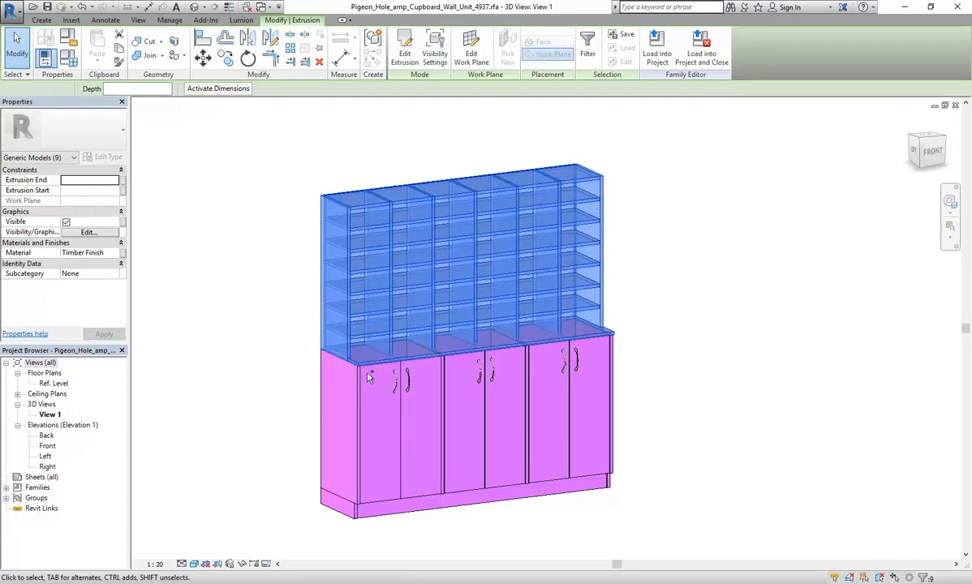
pyautogui.keyDown('ctrl'); pyautogui.click(361, 383); pyautogui.keyUp('ctrl')
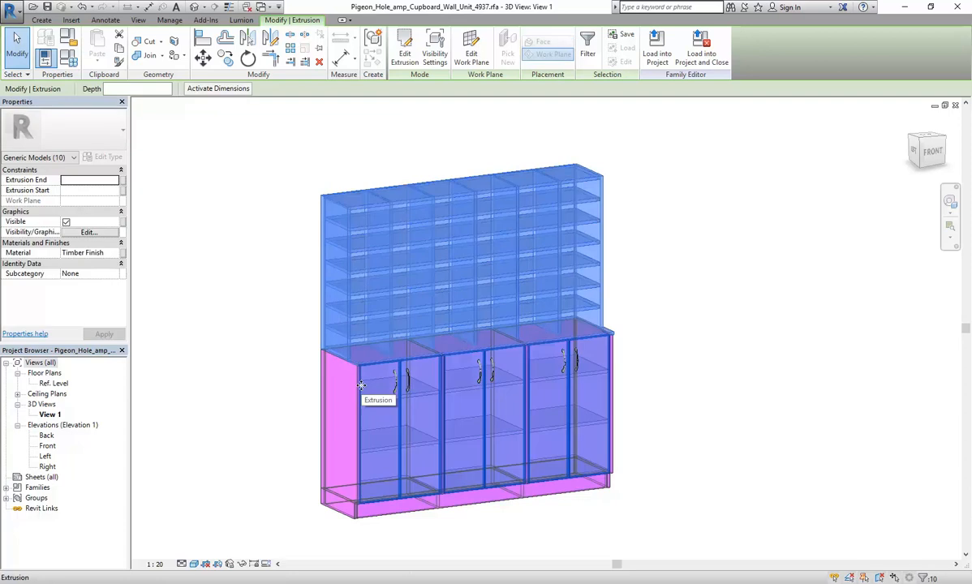
pyautogui.keyDown('ctrl'); pyautogui.click(350, 490); pyautogui.keyUp('ctrl')
pyautogui.keyDown('ctrl'); pyautogui.click(355, 491); pyautogui.keyUp('ctrl')
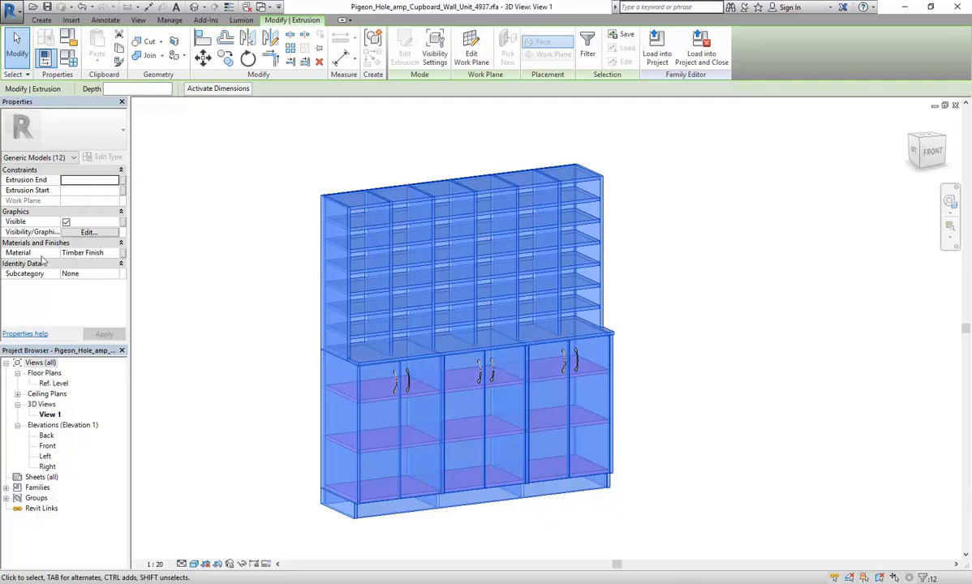
# - Associate the selected extrusions' material with a new type-based family parameter named Cabinet Material, grouped under Materials and Finishes
pyautogui.click(124, 257)
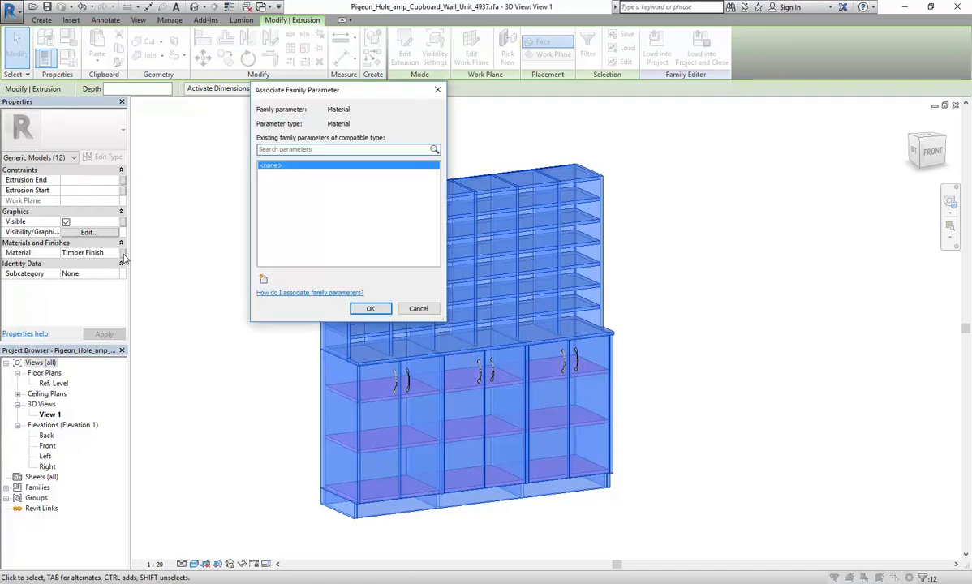
pyautogui.click(264, 280)
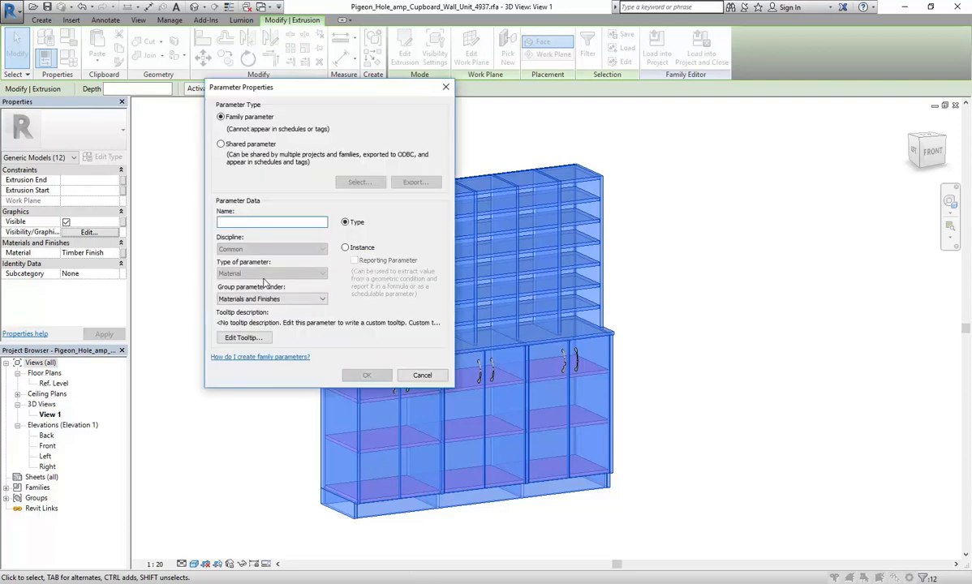
pyautogui.write('Cab')
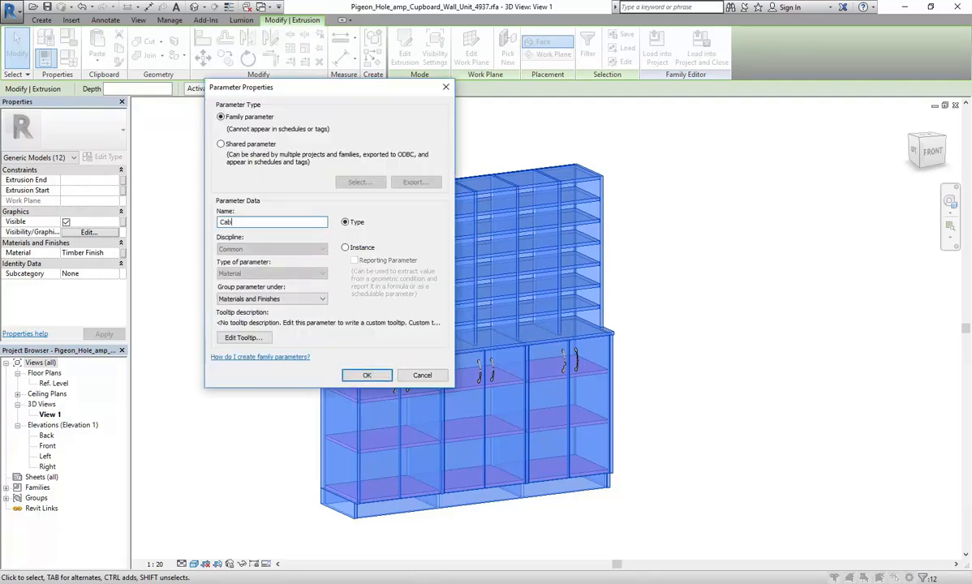
pyautogui.write('inet Material')
pyautogui.click(363, 375)
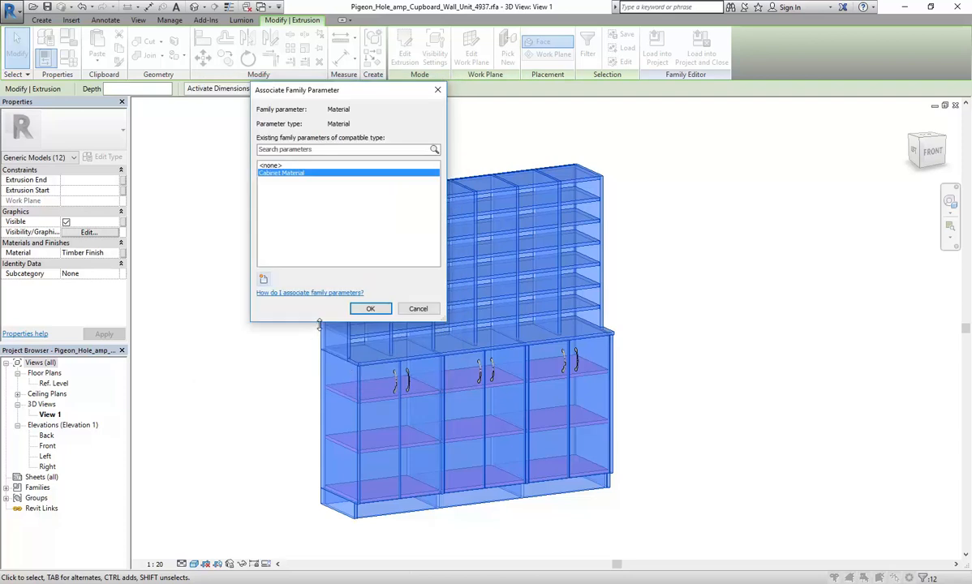
pyautogui.click(370, 309)
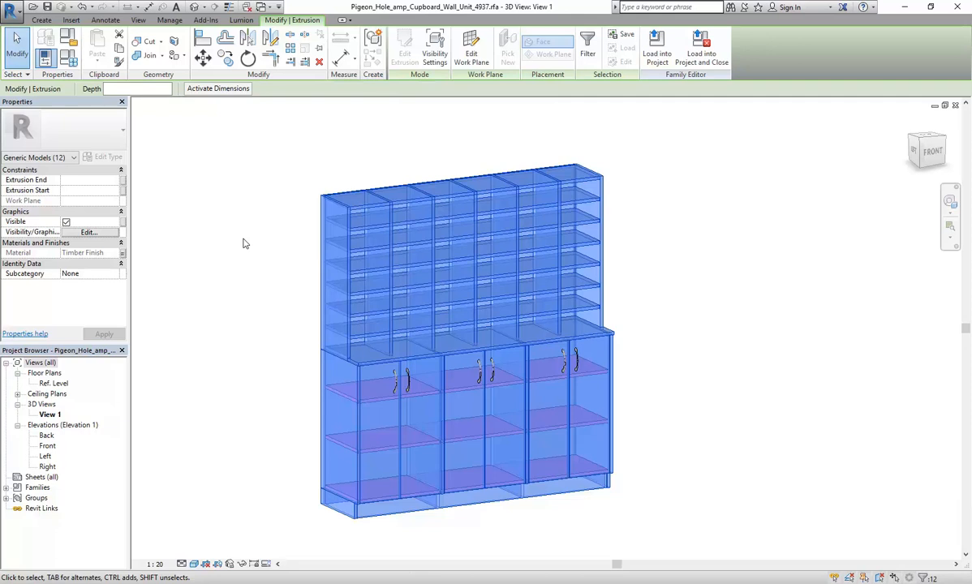
pyautogui.click(246, 243)
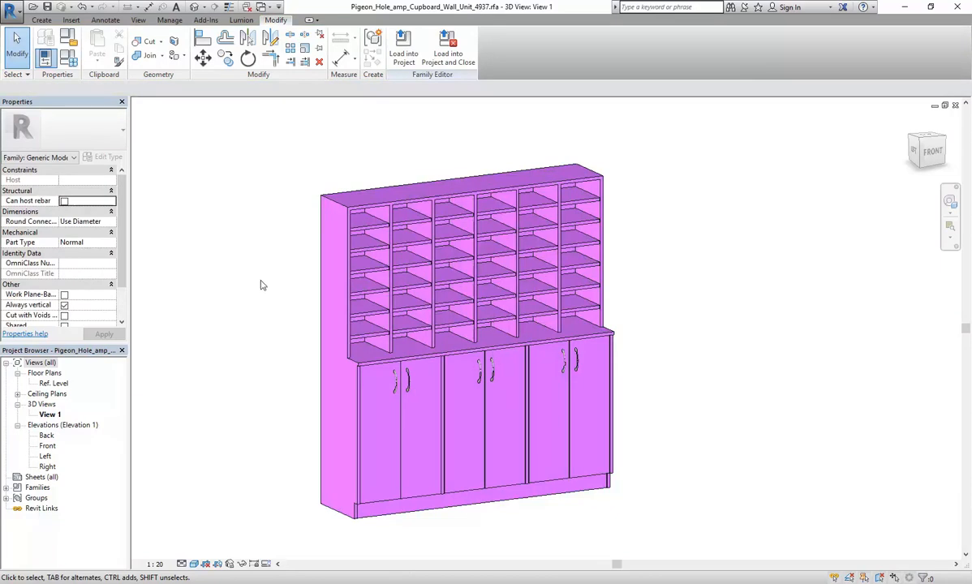
# - Load the family with the Cabinet Material parameter into the project, overwriting the existing version
pyautogui.click(402, 44)
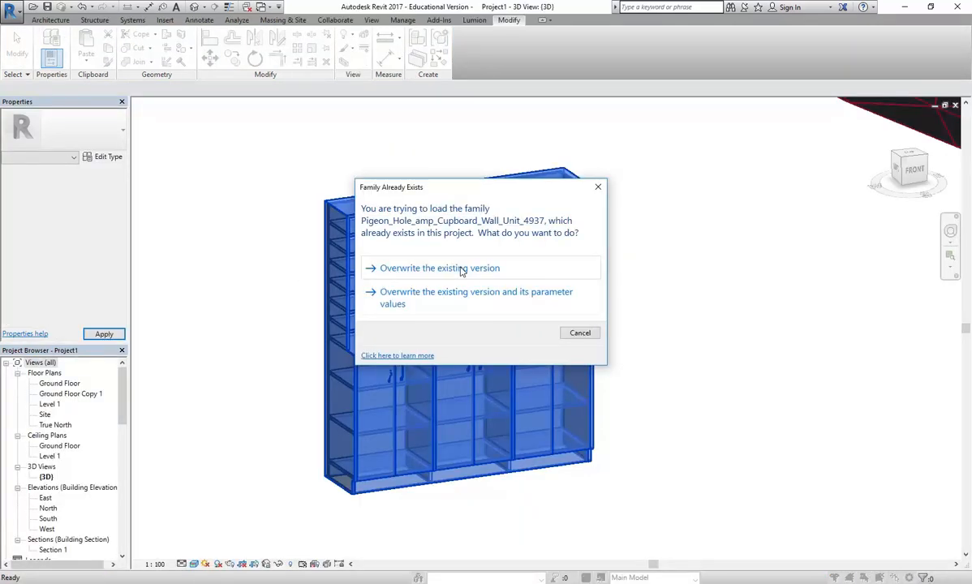
pyautogui.click(461, 271)
pyautogui.click(294, 214)
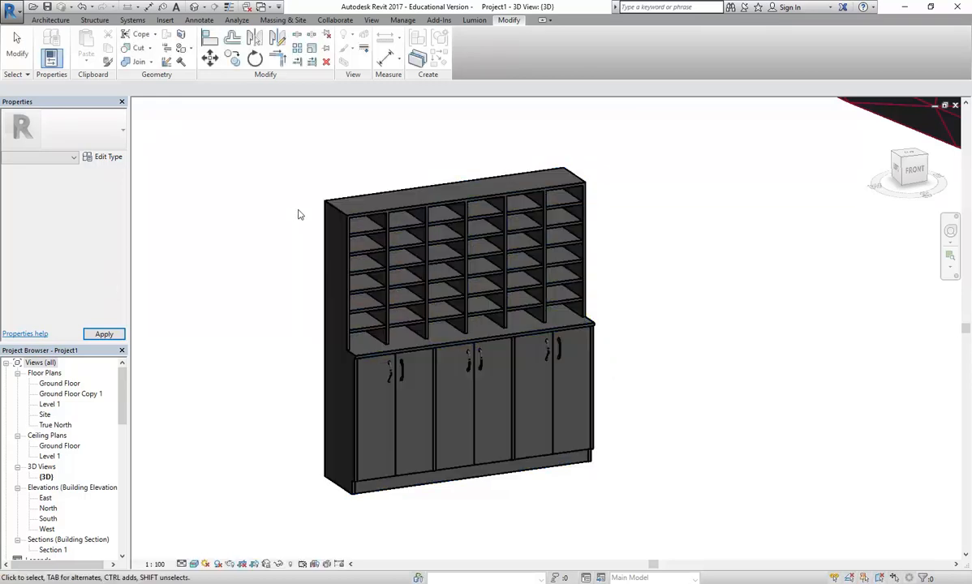
# - In the placed cupboard unit's type properties, choose Wood Sheathing, Chipboard for the Cabinet Material parameter
pyautogui.click(355, 216)
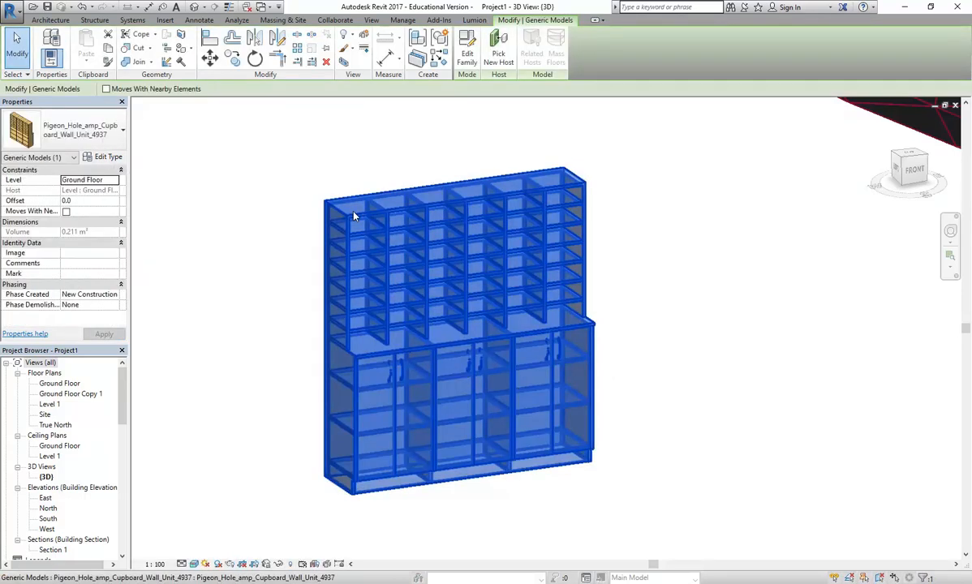
pyautogui.click(100, 156)
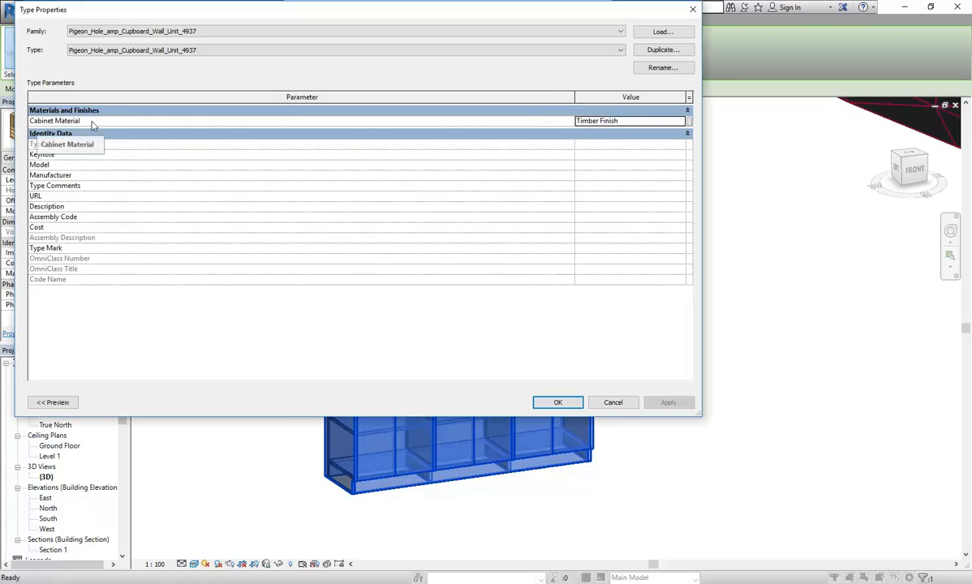
pyautogui.click(686, 121)
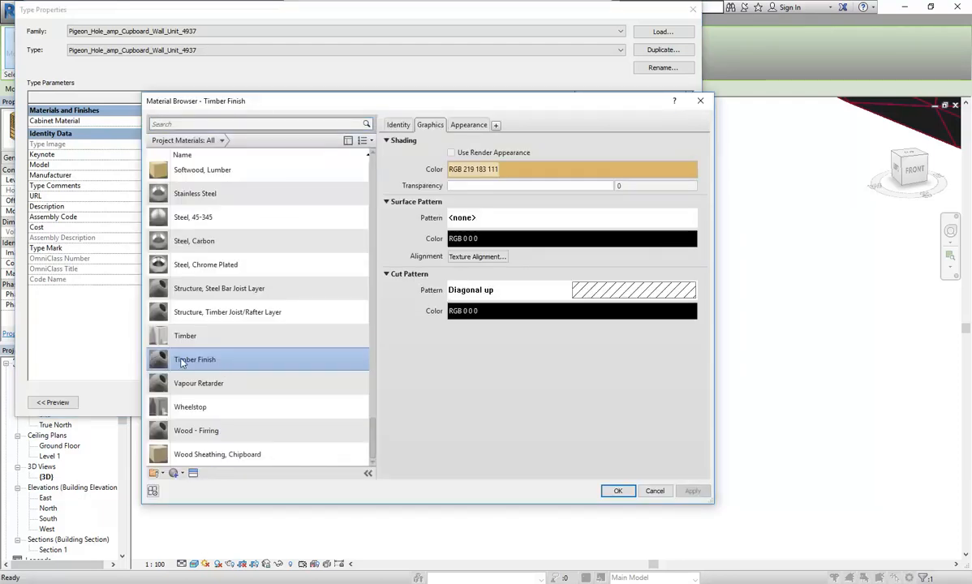
pyautogui.click(195, 455)
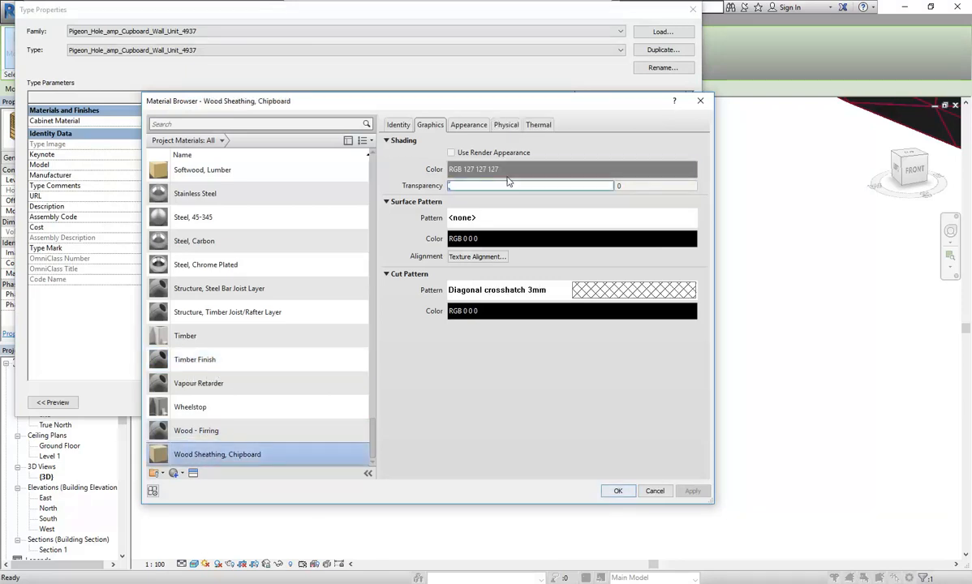
# - Enable Use Render Appearance for the chipboard material's shading, confirm the type change and inspect the cupboard unit in 3D
pyautogui.click(474, 126)
pyautogui.scroll(-2, 432, 144)
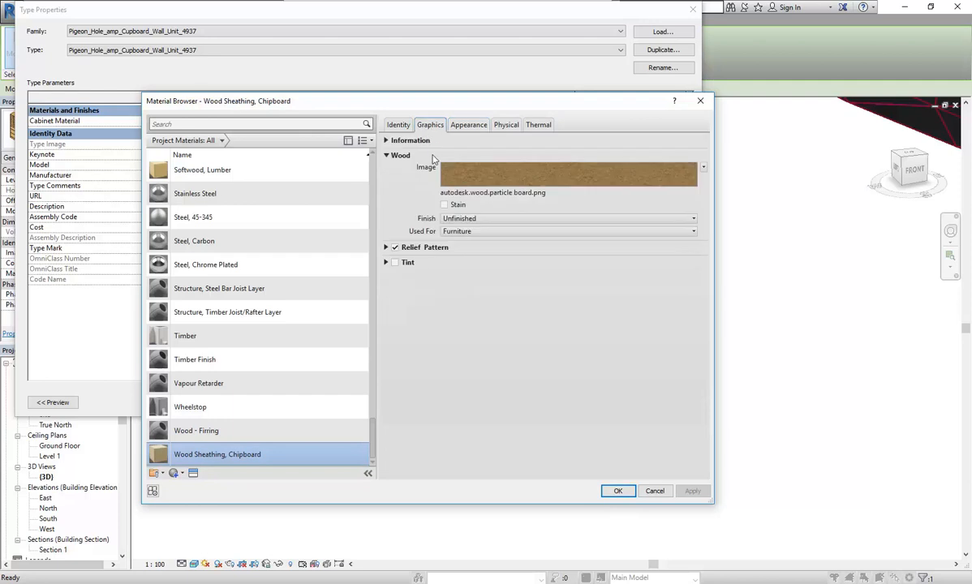
pyautogui.click(451, 153)
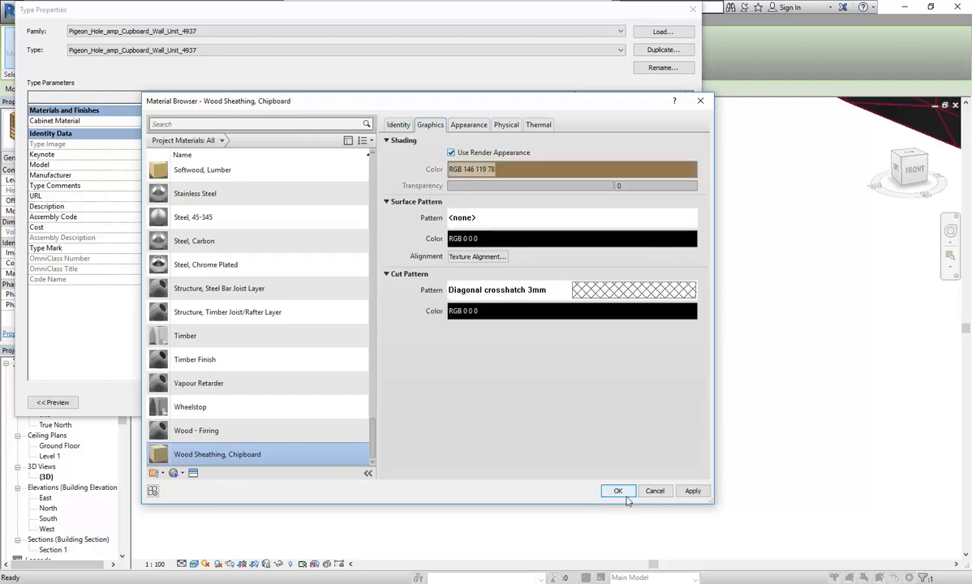
pyautogui.click(617, 491)
pyautogui.click(555, 401)
pyautogui.click(572, 497)
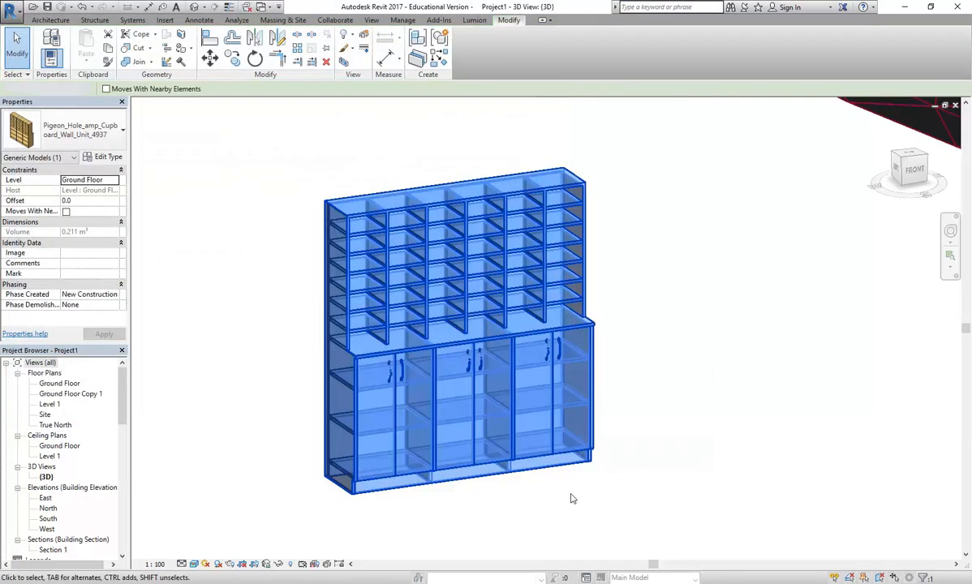
pyautogui.keyDown('shift'); pyautogui.moveTo(263, 246); pyautogui.dragTo(346, 298, button='middle'); pyautogui.keyUp('shift')
pyautogui.scroll(2, 366, 303)
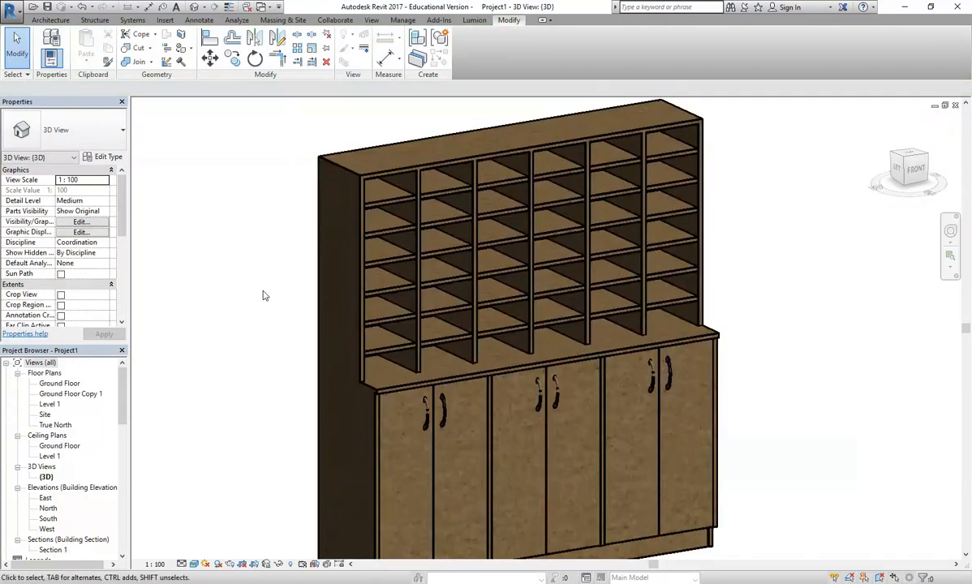
pyautogui.scroll(-2, 262, 295)
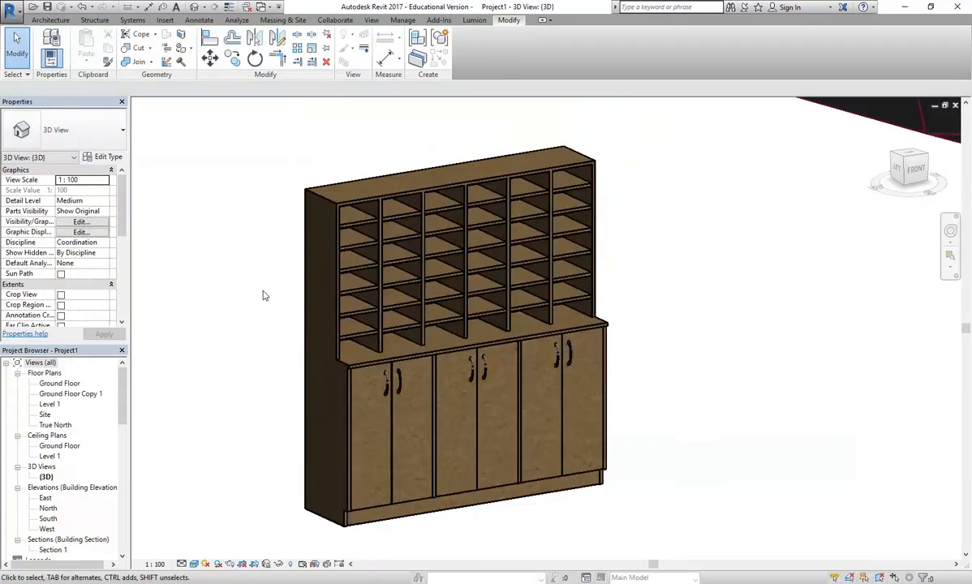
pyautogui.scroll(-5, 263, 295)
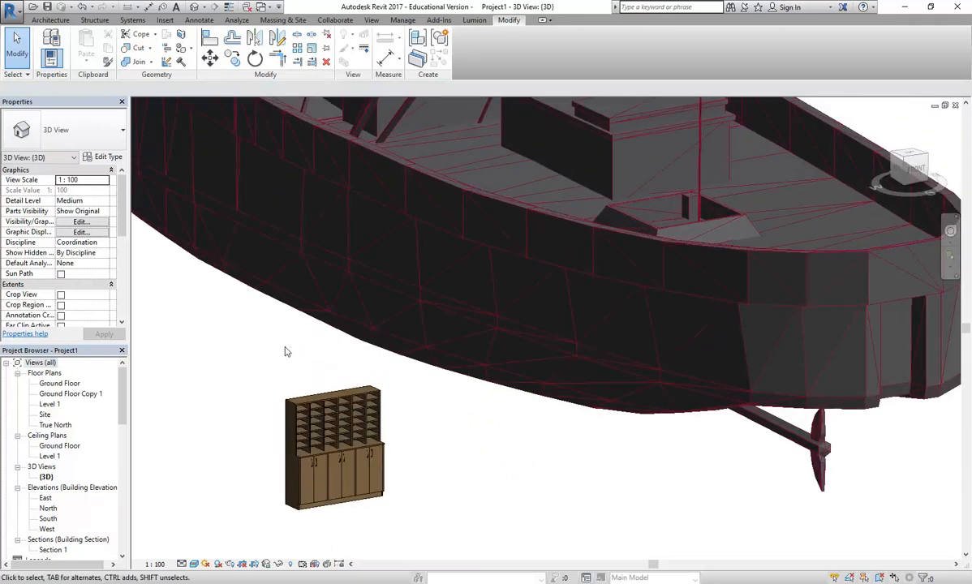
# - Select the tug-boat DWG import and the cupboard wall unit in turn to compare how each behaves in the 3D view
pyautogui.click(292, 285)
pyautogui.scroll(-2, 292, 285)
pyautogui.moveTo(292, 285); pyautogui.dragTo(359, 332, button='middle')
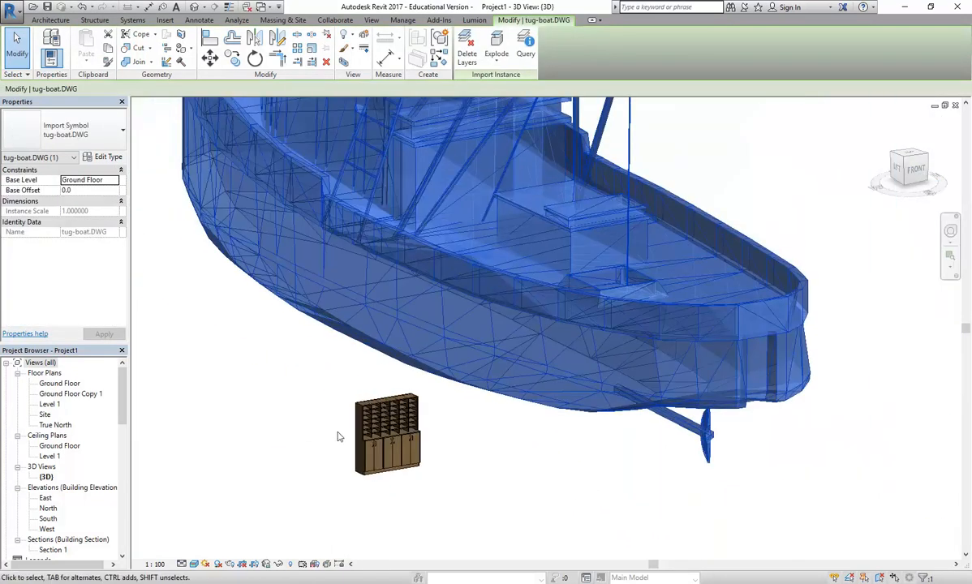
pyautogui.click(365, 435)
pyautogui.scroll(3, 365, 435)
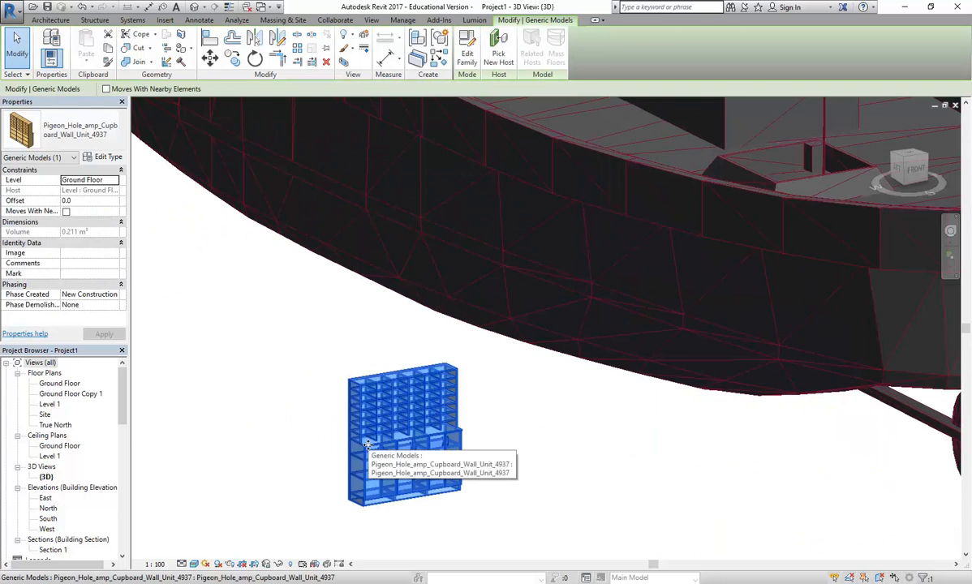
pyautogui.click(315, 469)
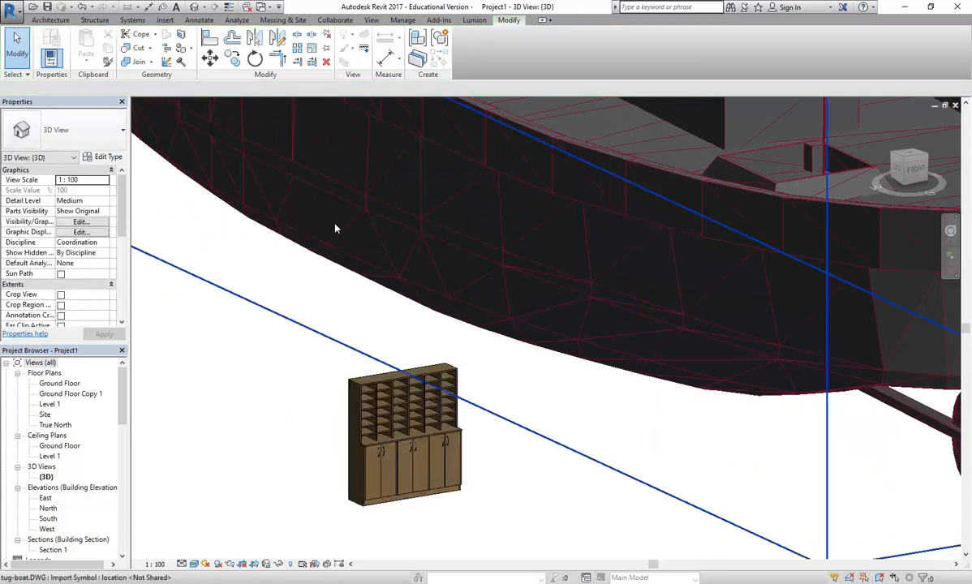
# - Review the model categories and the layer materials of the imported DWG files in Object Styles, leaving them as they are
pyautogui.click(401, 19)
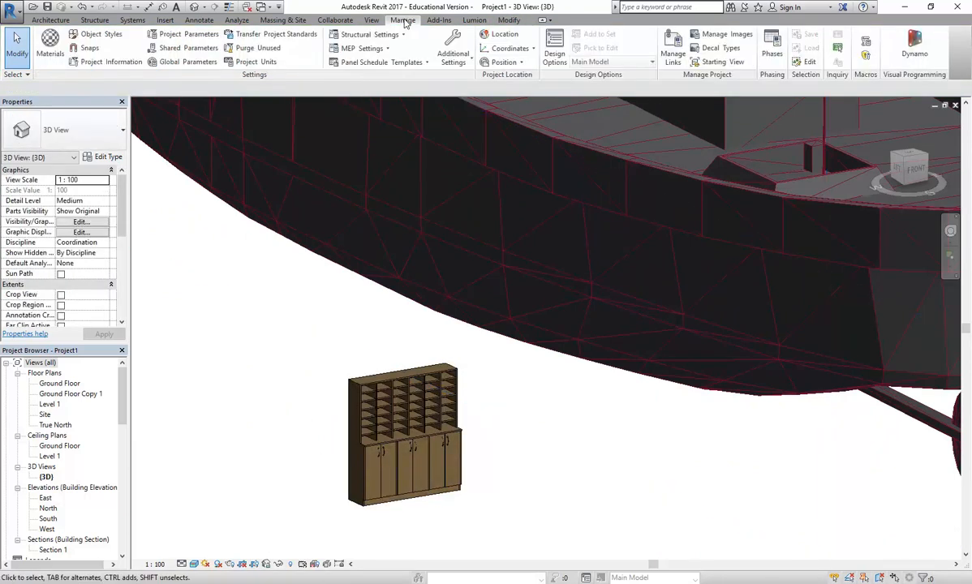
pyautogui.click(95, 34)
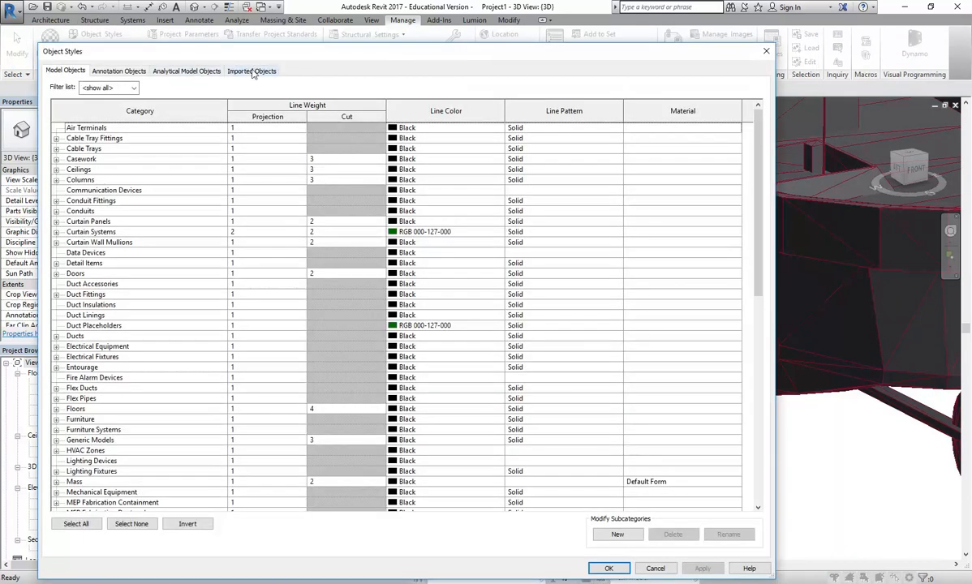
pyautogui.click(608, 568)
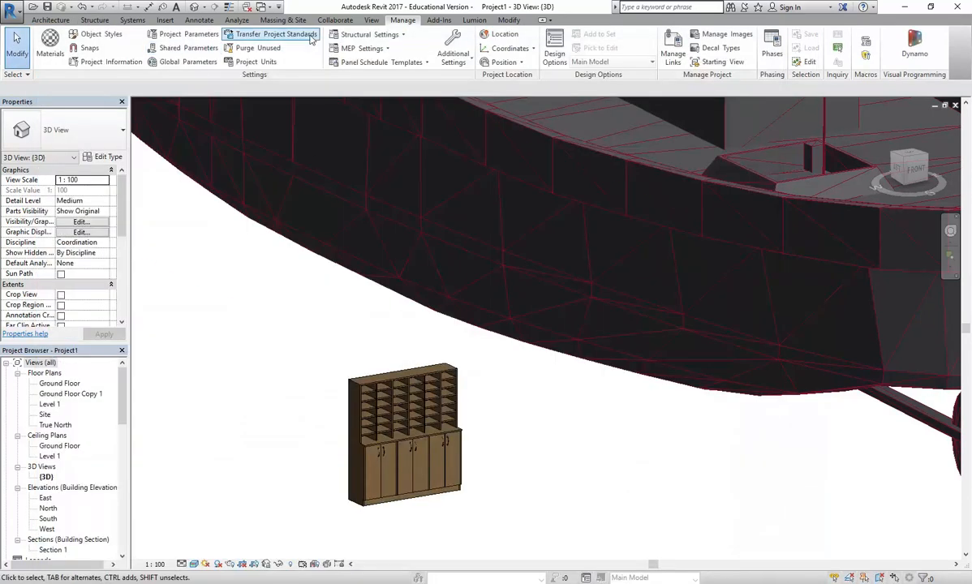
pyautogui.click(96, 37)
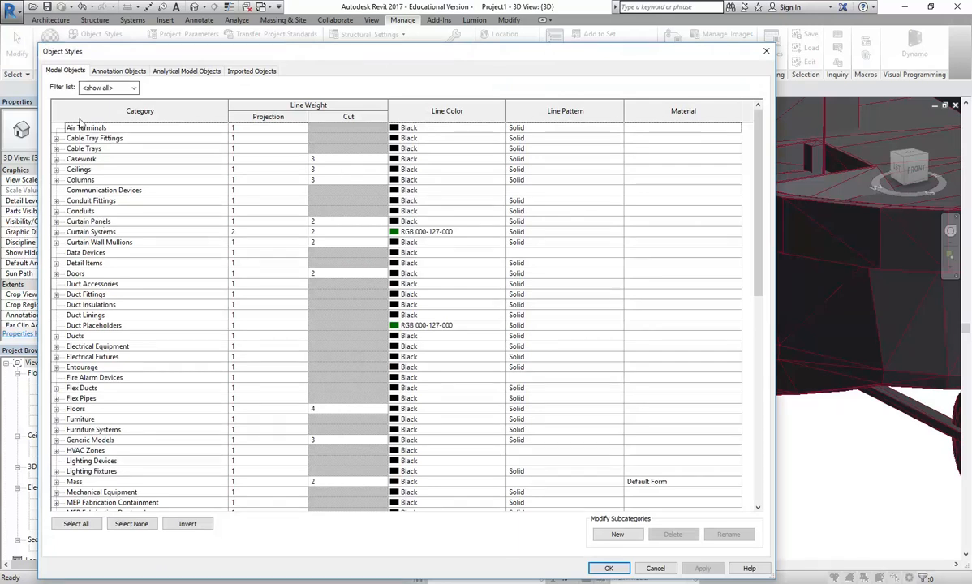
pyautogui.scroll(-1, 94, 158)
pyautogui.scroll(-13, 95, 173)
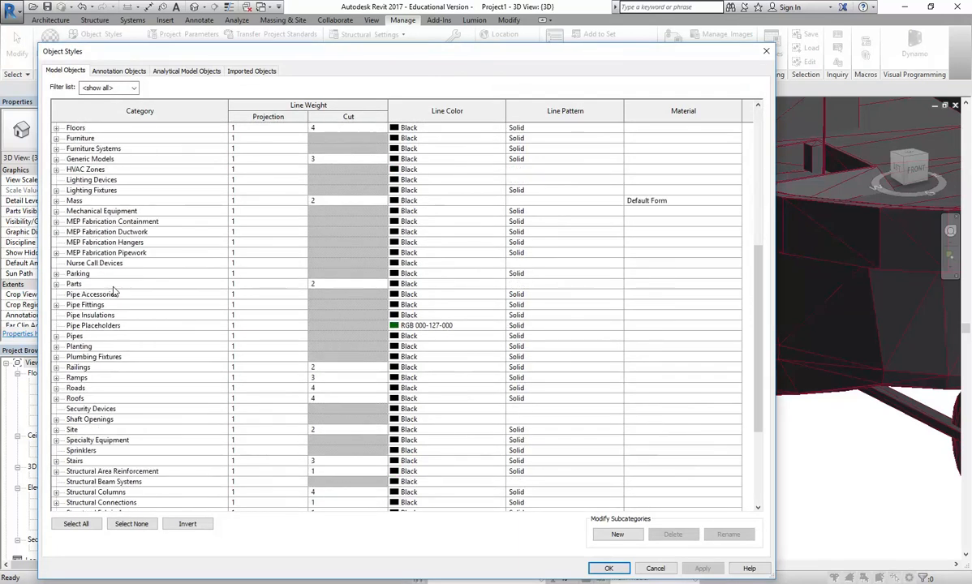
pyautogui.scroll(10, 110, 411)
pyautogui.scroll(4, 95, 182)
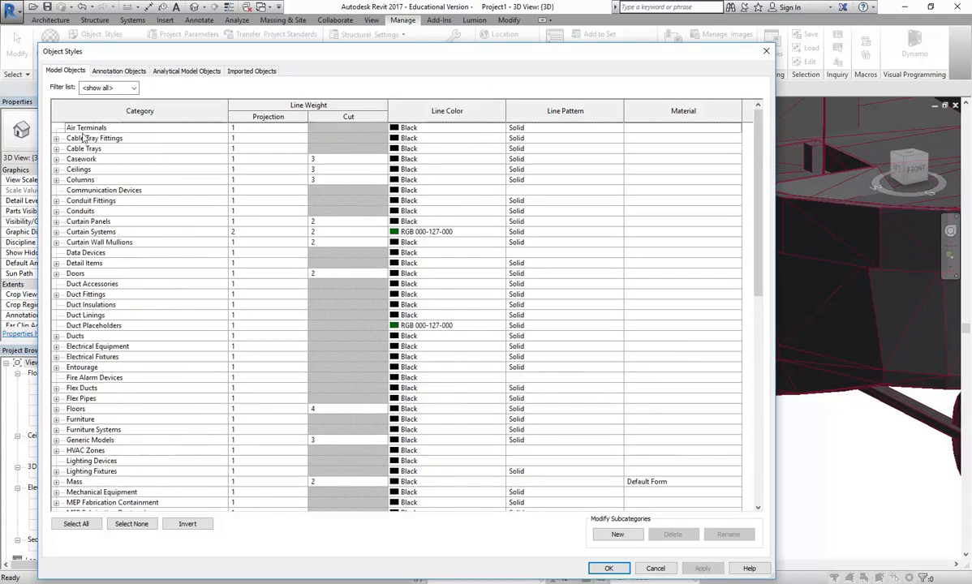
pyautogui.click(235, 71)
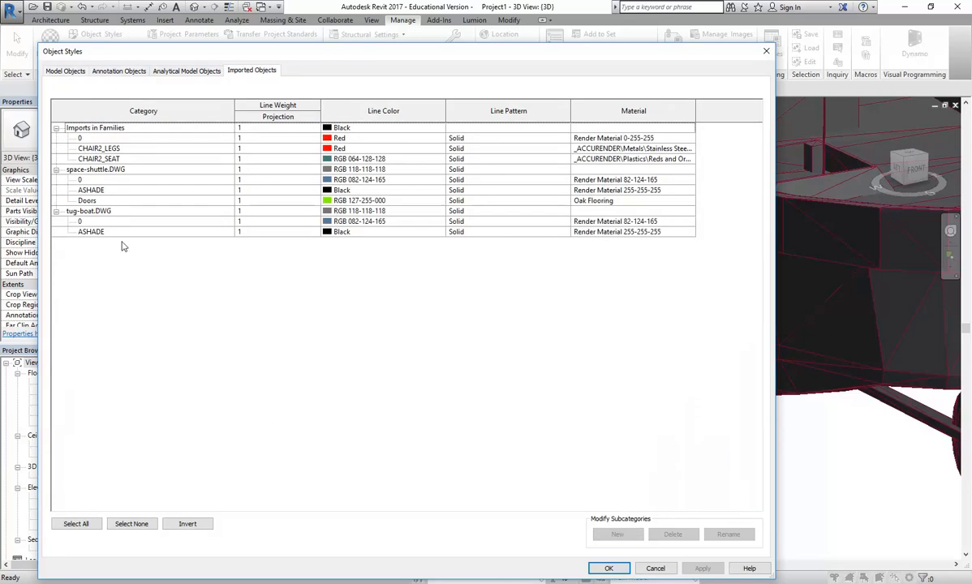
pyautogui.click(655, 568)
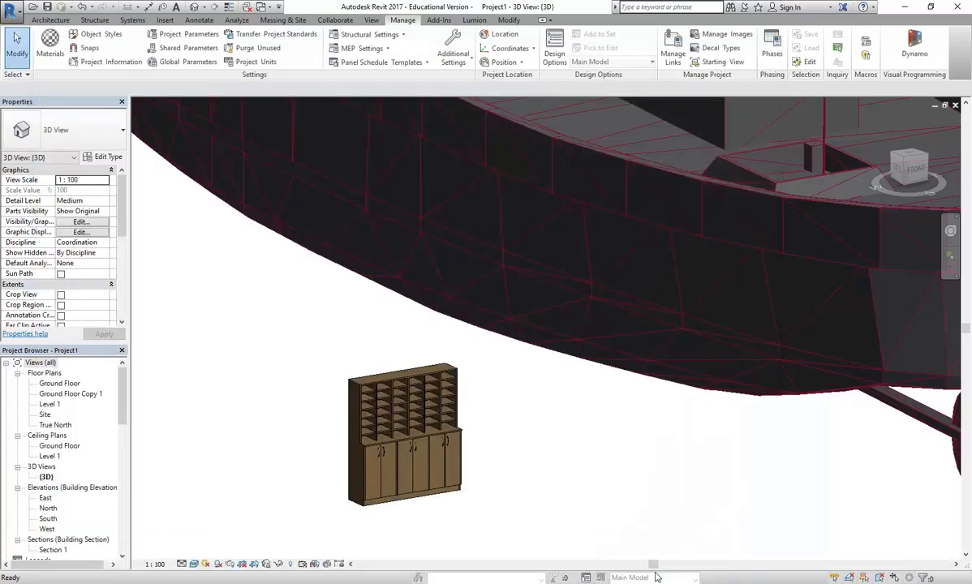
# - Switch to the browser, open the helicopter download's folder and extract 804e9a419b7480377c1500286bc6dfe0.zip into its own folder
pyautogui.scroll(-5, 576, 479)
pyautogui.keyDown('shift'); pyautogui.moveTo(624, 480); pyautogui.dragTo(416, 530, button='middle'); pyautogui.keyUp('shift')
pyautogui.click(71, 582)
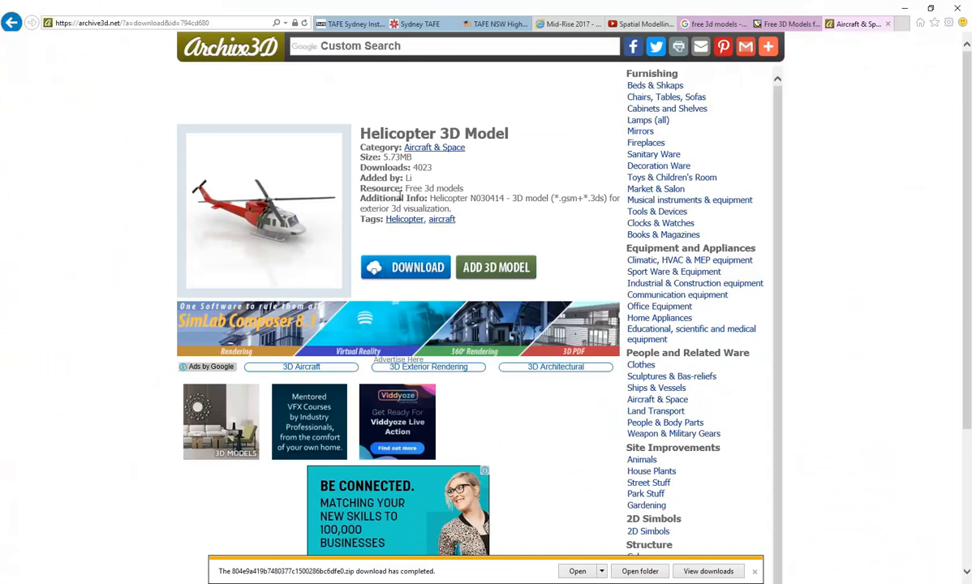
pyautogui.click(640, 571)
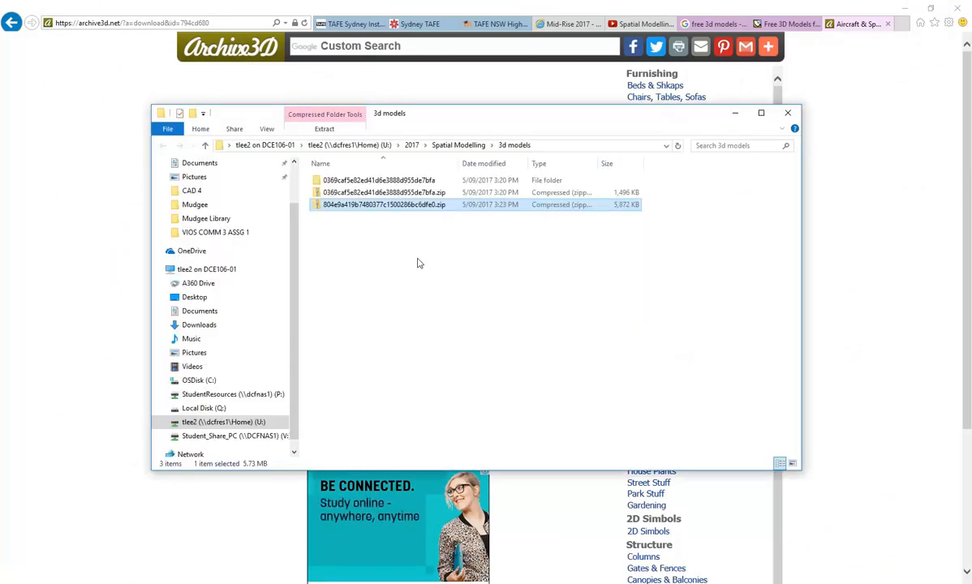
pyautogui.rightClick(382, 206)
pyautogui.click(416, 244)
pyautogui.click(583, 410)
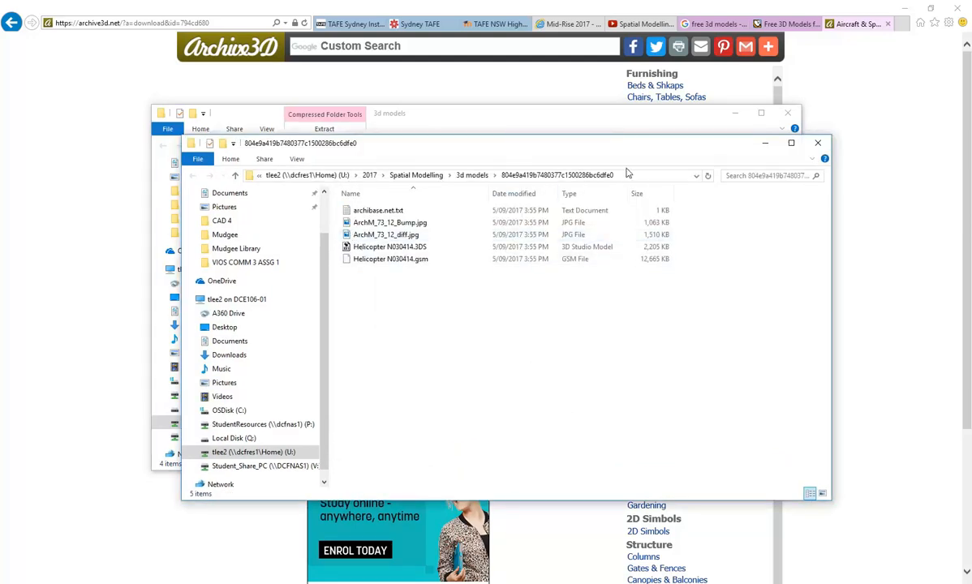
# - Put the folder windows away, switch to 3ds Max and reset the space-shuttle scene to an empty one
pyautogui.click(765, 143)
pyautogui.click(735, 113)
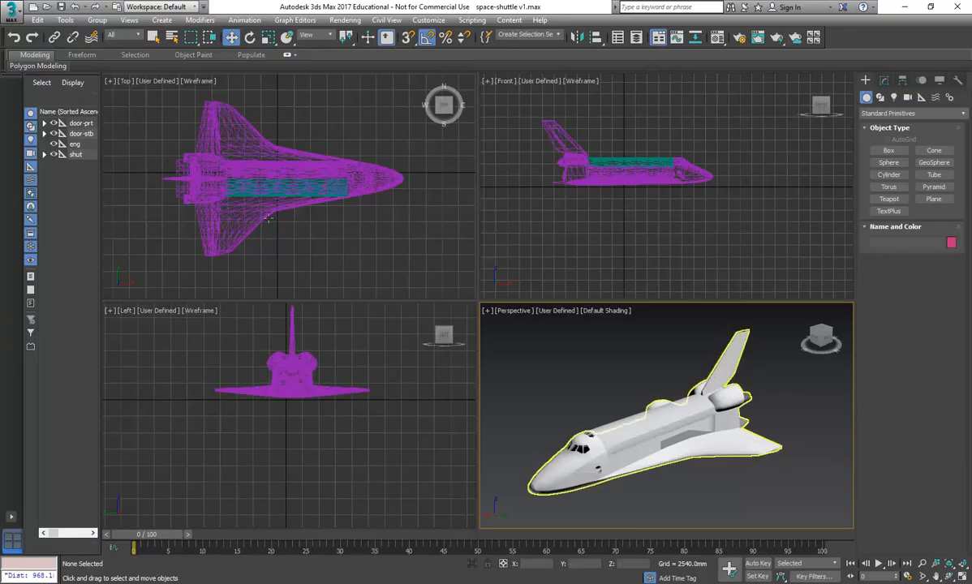
pyautogui.click(270, 221)
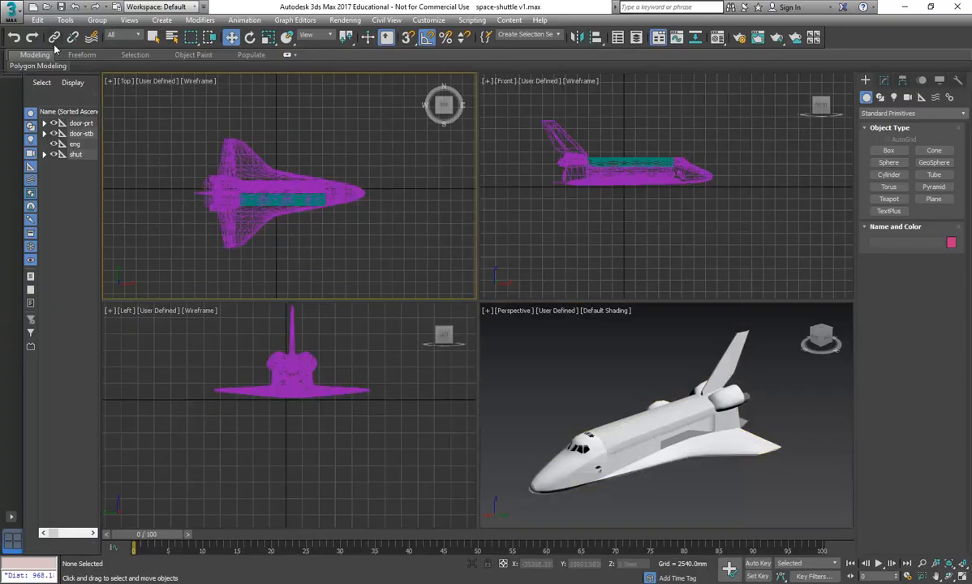
pyautogui.click(12, 12)
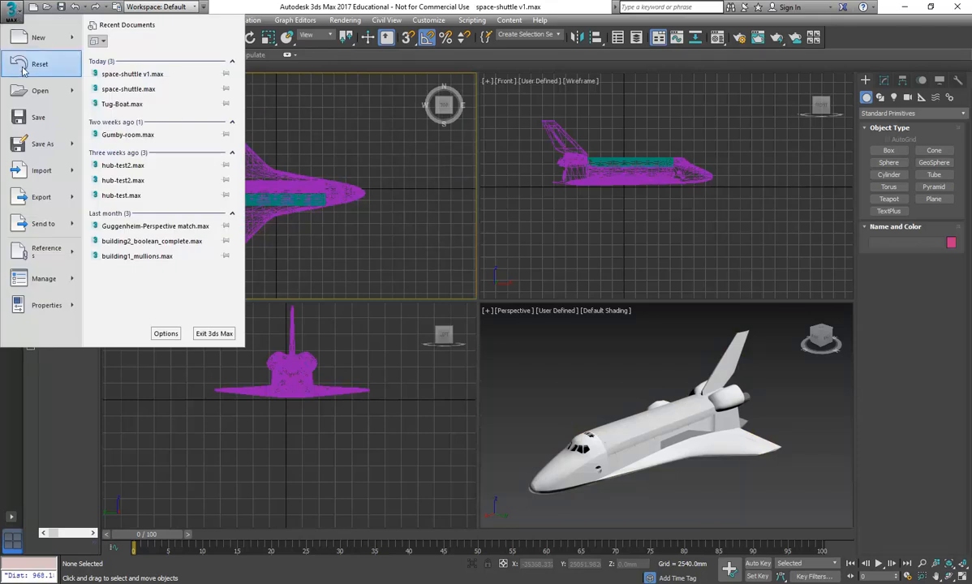
pyautogui.click(24, 68)
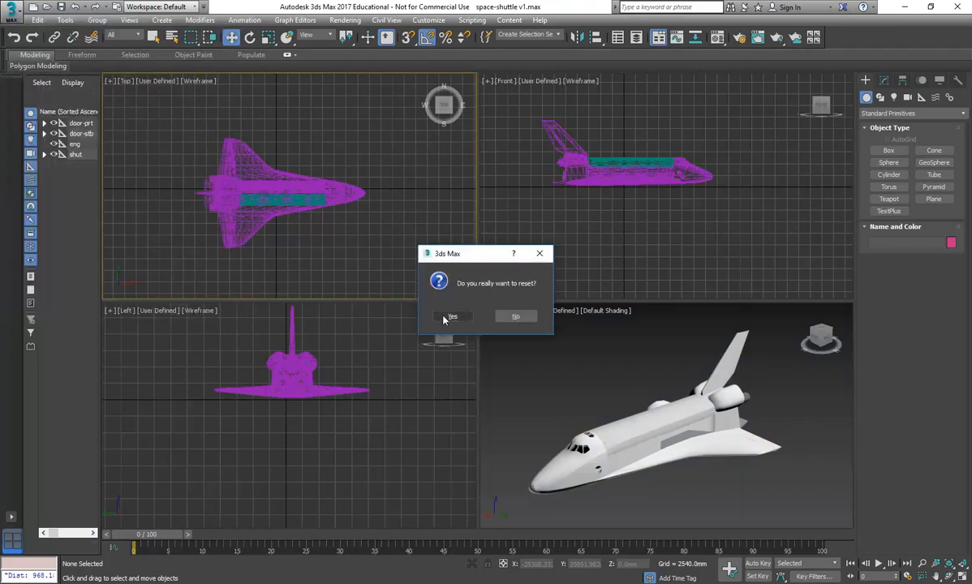
pyautogui.click(451, 317)
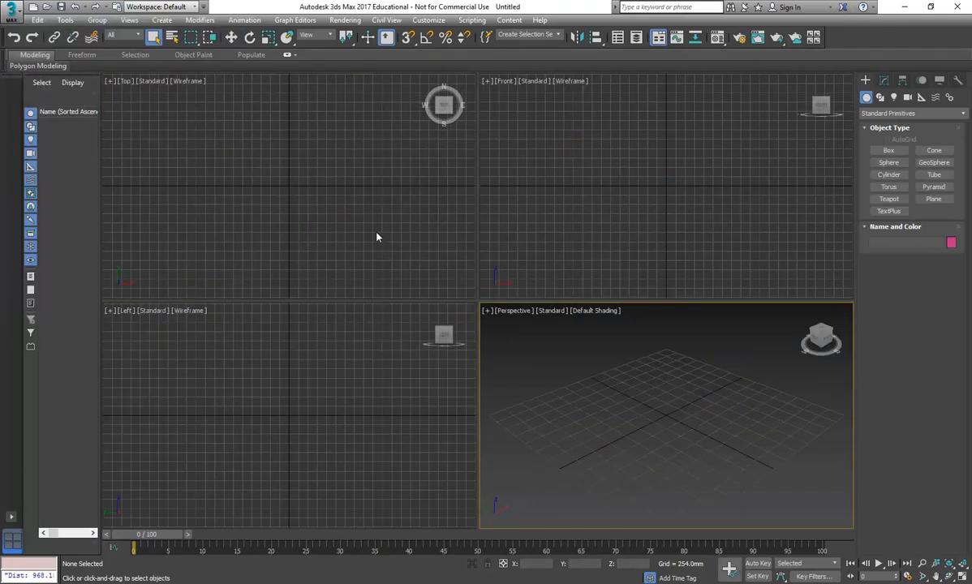
# - Import Helicopter N030414.3DS from the extracted folder, merging it with the current scene and converting units
pyautogui.click(11, 11)
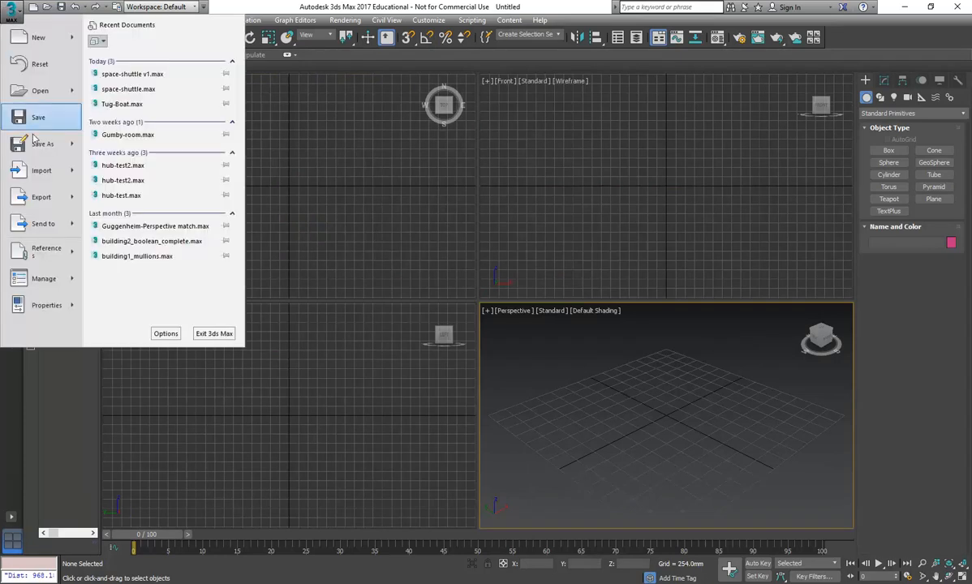
pyautogui.click(38, 169)
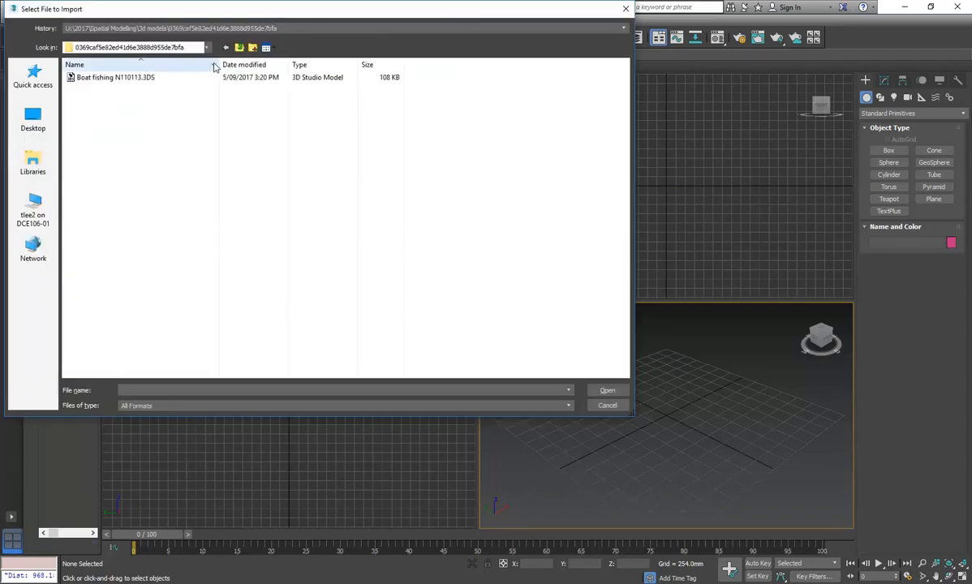
pyautogui.click(238, 48)
pyautogui.doubleClick(114, 88)
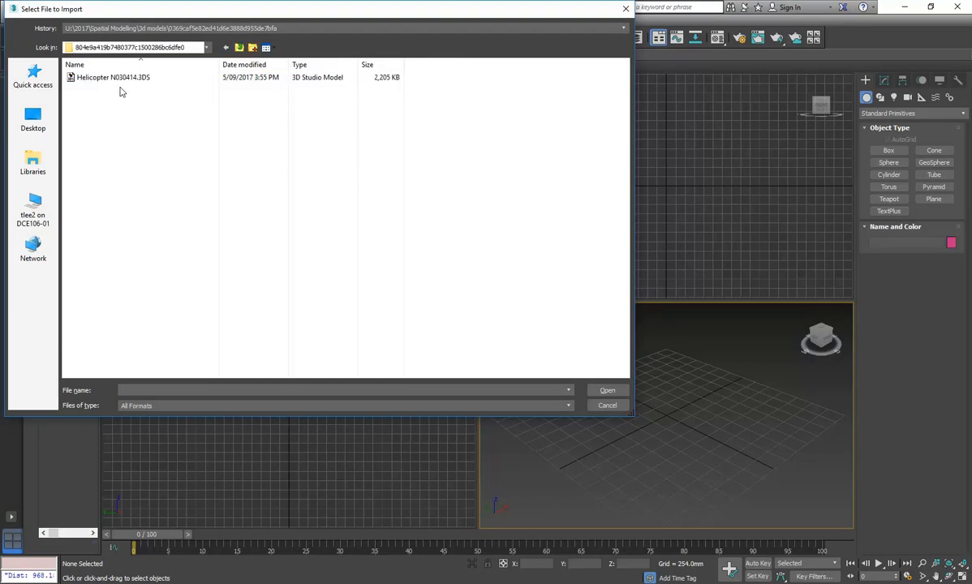
pyautogui.click(93, 78)
pyautogui.click(607, 390)
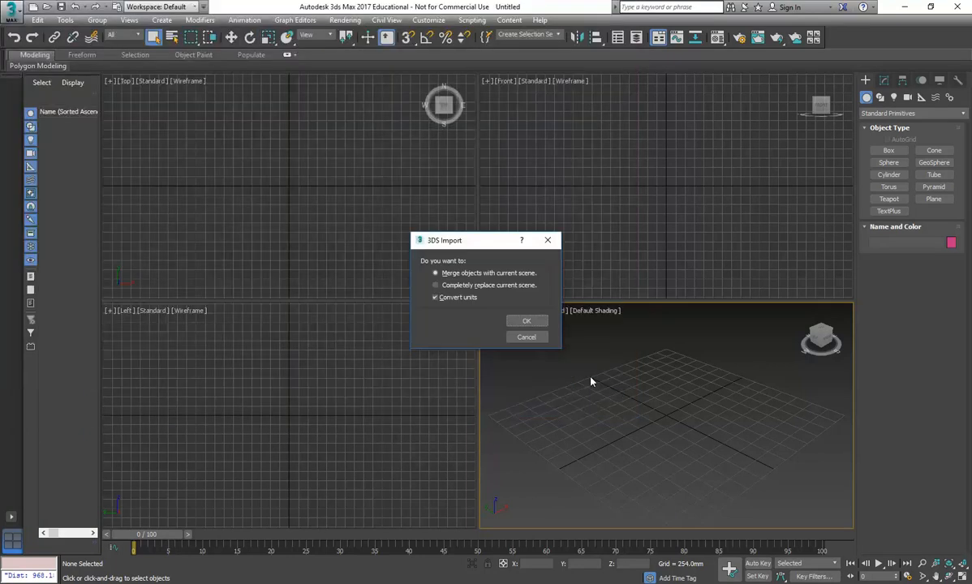
pyautogui.click(527, 322)
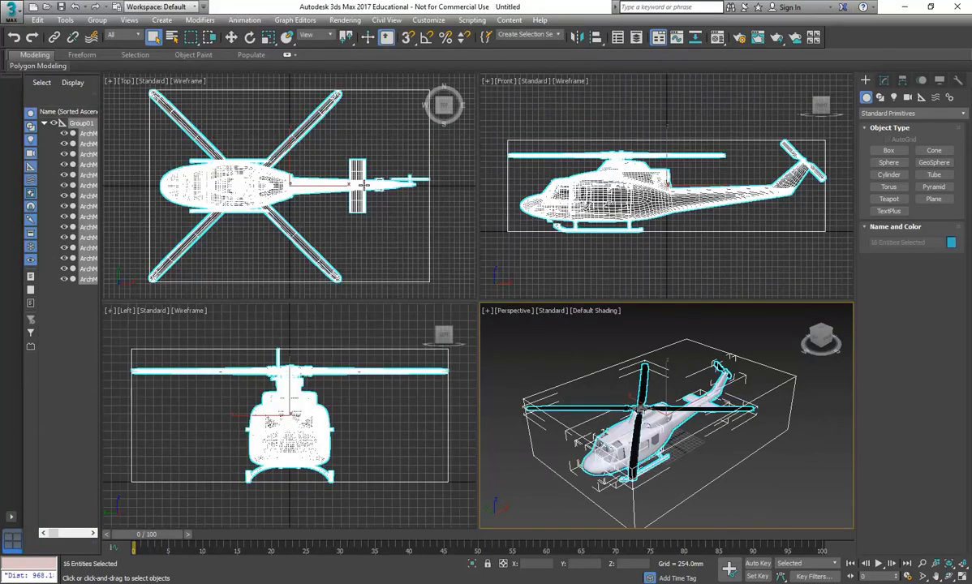
# - Deselect the imported helicopter and maximize the Perspective viewport to show it large
pyautogui.click(562, 339)
pyautogui.keyDown('alt'); pyautogui.moveTo(540, 368); pyautogui.dragTo(562, 388, button='middle'); pyautogui.keyUp('alt')
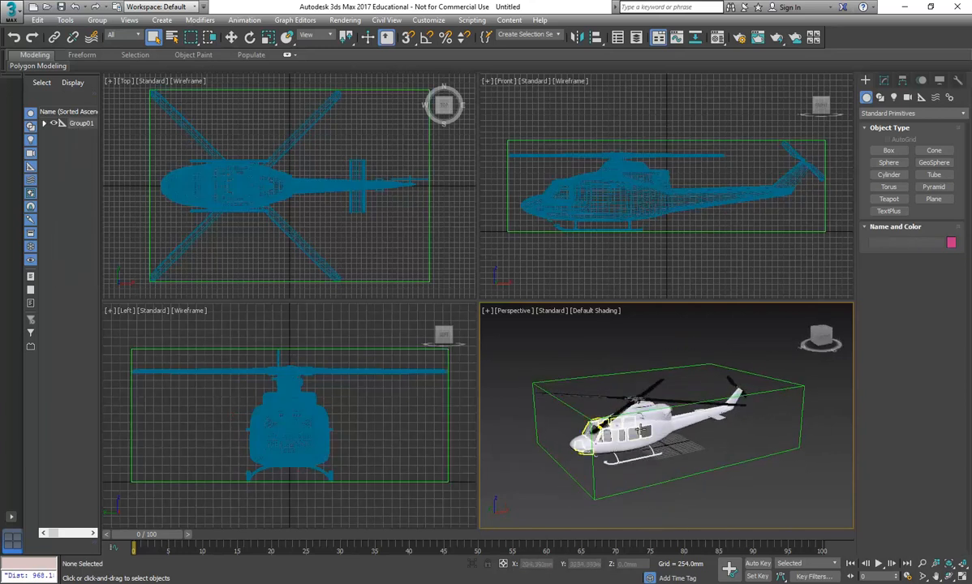
pyautogui.scroll(6, 640, 430)
pyautogui.scroll(-6, 629, 426)
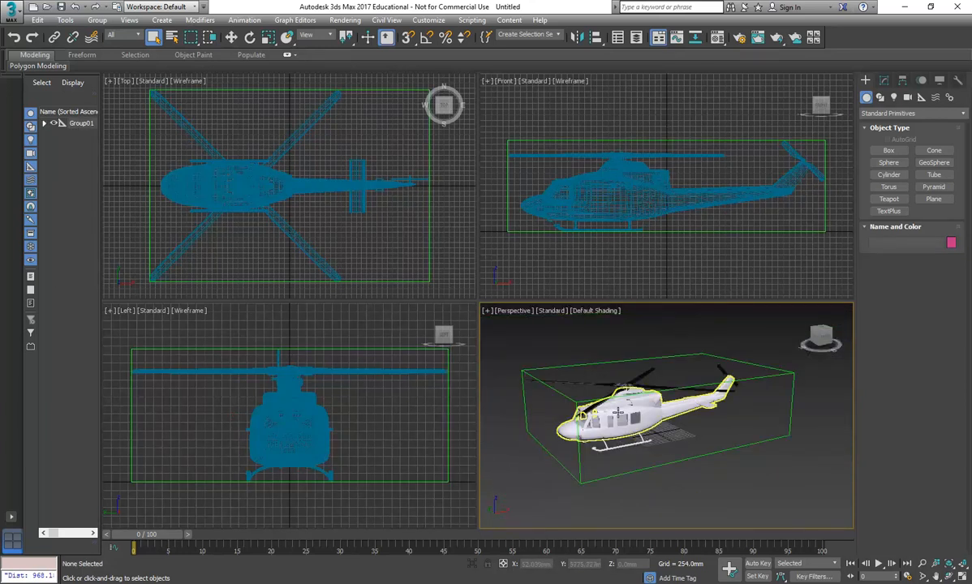
pyautogui.click(961, 576)
pyautogui.moveTo(481, 353); pyautogui.dragTo(509, 366, button='middle')
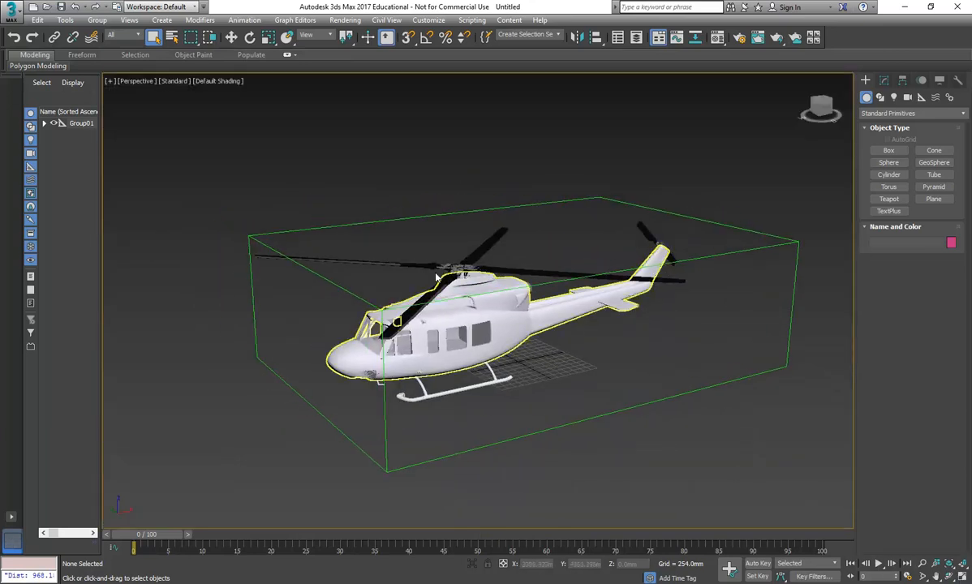
# - Select the main rotor, the fuselage and the landing skids in turn to examine how the helicopter is split into objects
pyautogui.click(363, 253)
pyautogui.scroll(3, 388, 264)
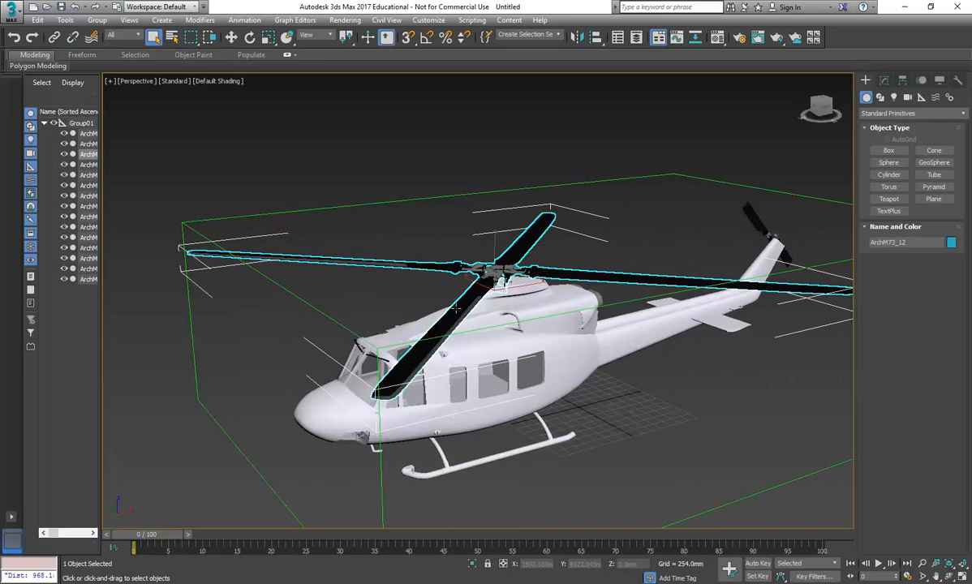
pyautogui.click(501, 358)
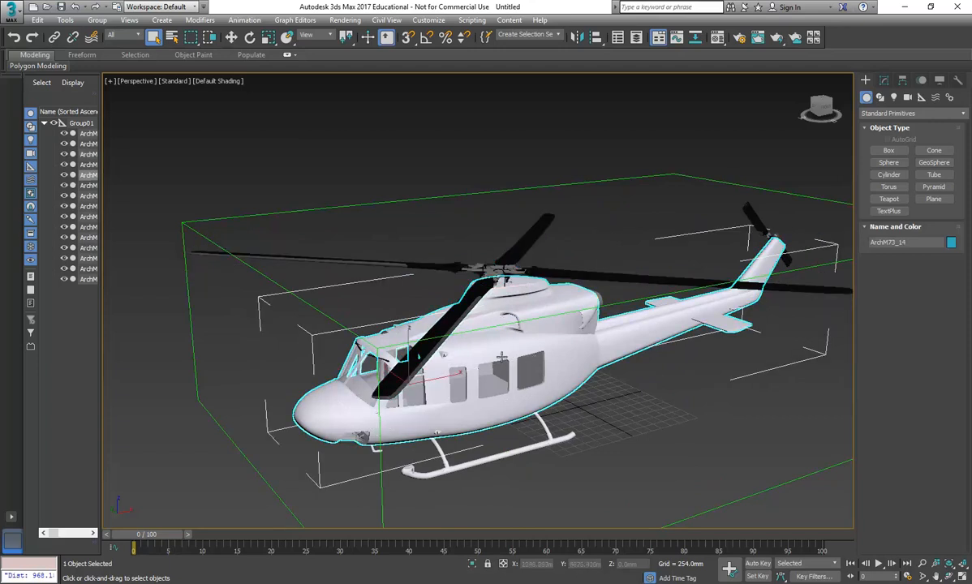
pyautogui.click(513, 458)
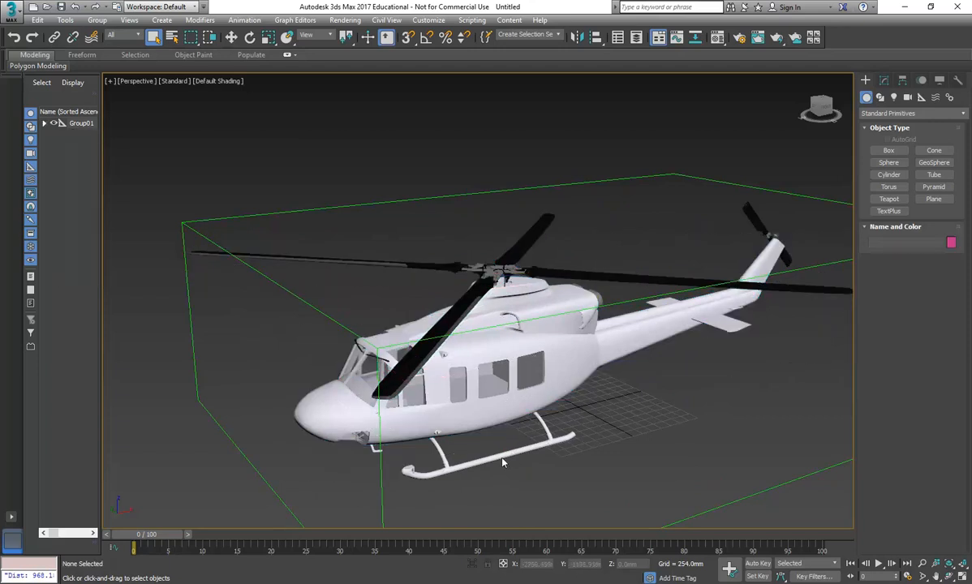
pyautogui.click(443, 471)
pyautogui.click(465, 320)
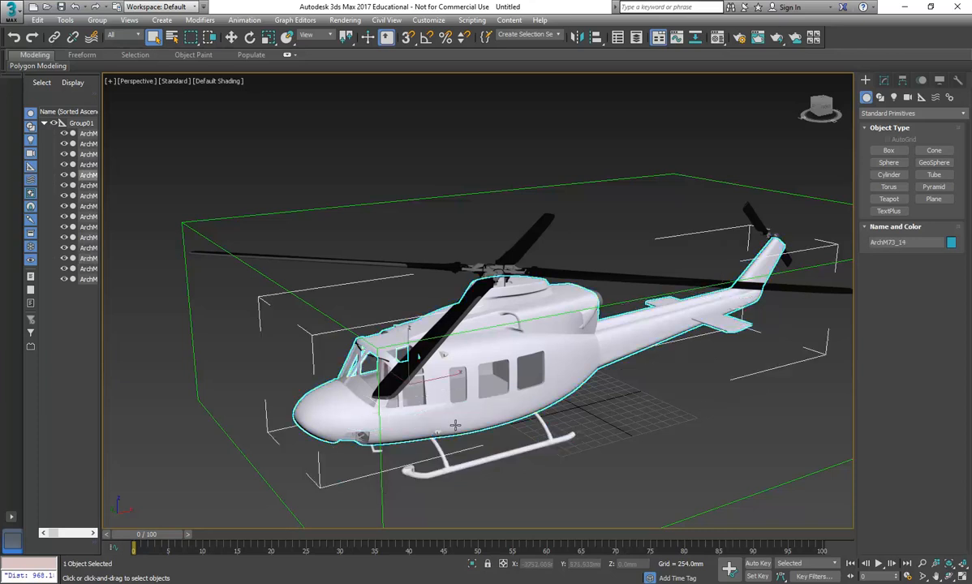
pyautogui.click(453, 267)
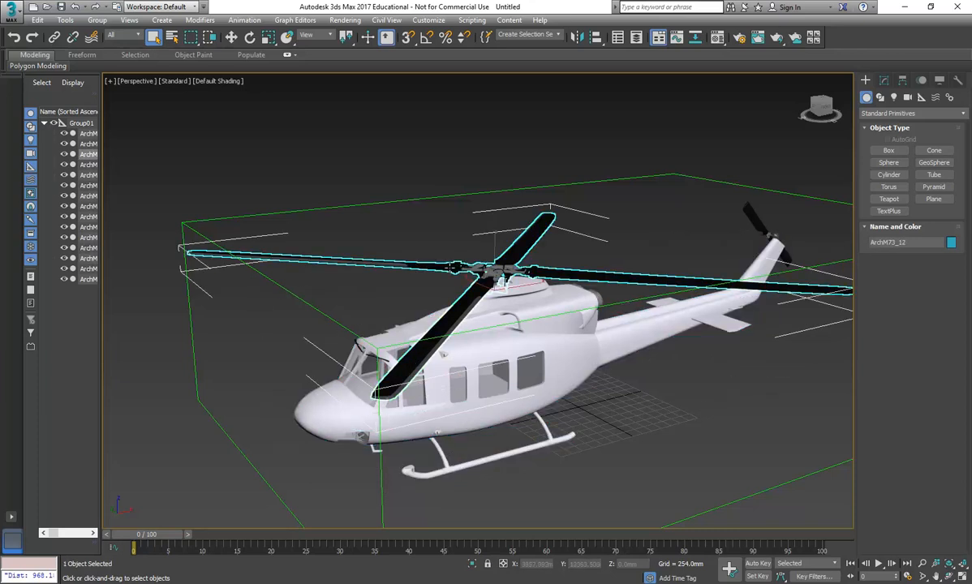
pyautogui.click(355, 160)
pyautogui.scroll(-3, 354, 159)
pyautogui.scroll(3, 355, 160)
pyautogui.moveTo(354, 160); pyautogui.dragTo(344, 150, button='middle')
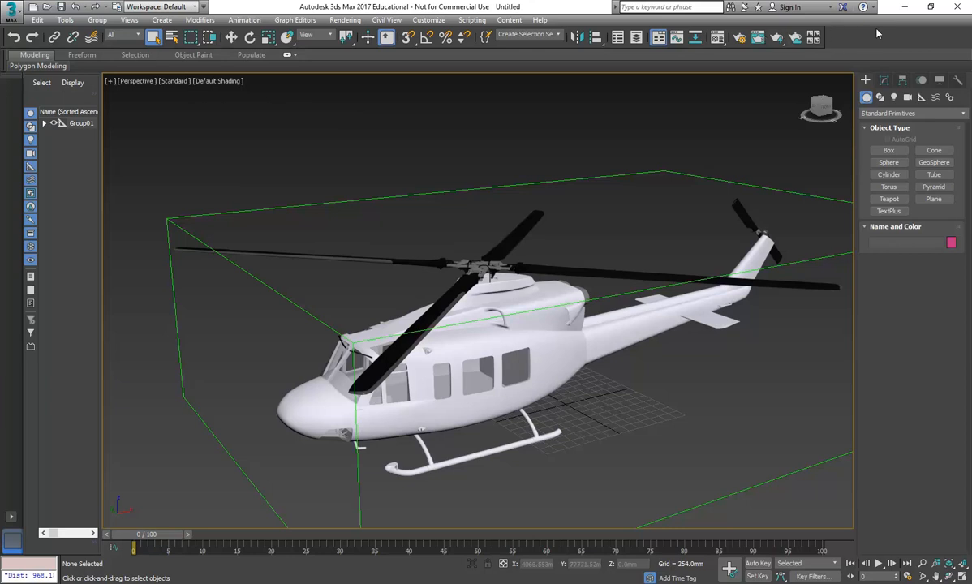
# - Show the Layers toolbar and float it above the helicopter in the Perspective viewport
pyautogui.rightClick(809, 37)
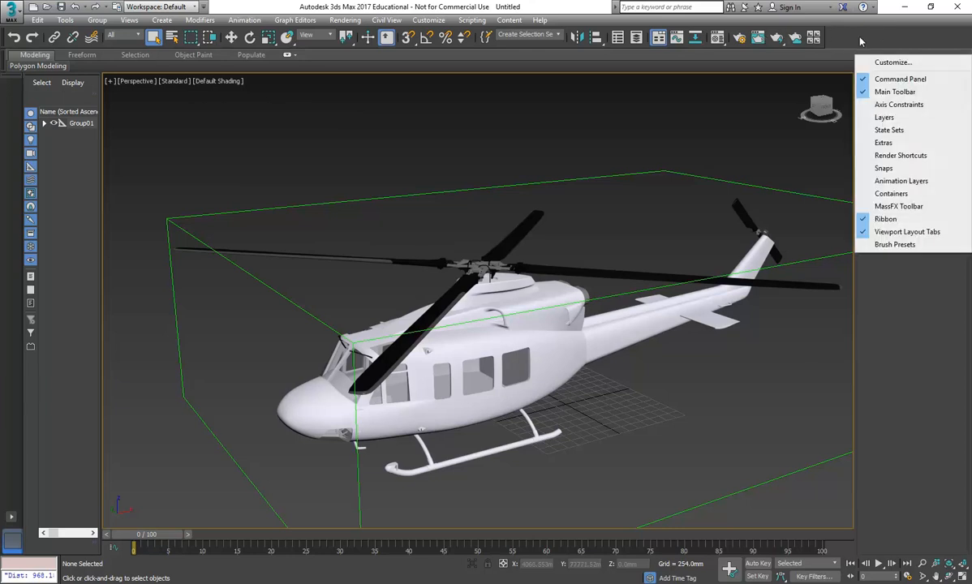
pyautogui.click(881, 121)
pyautogui.moveTo(169, 63); pyautogui.dragTo(265, 104)
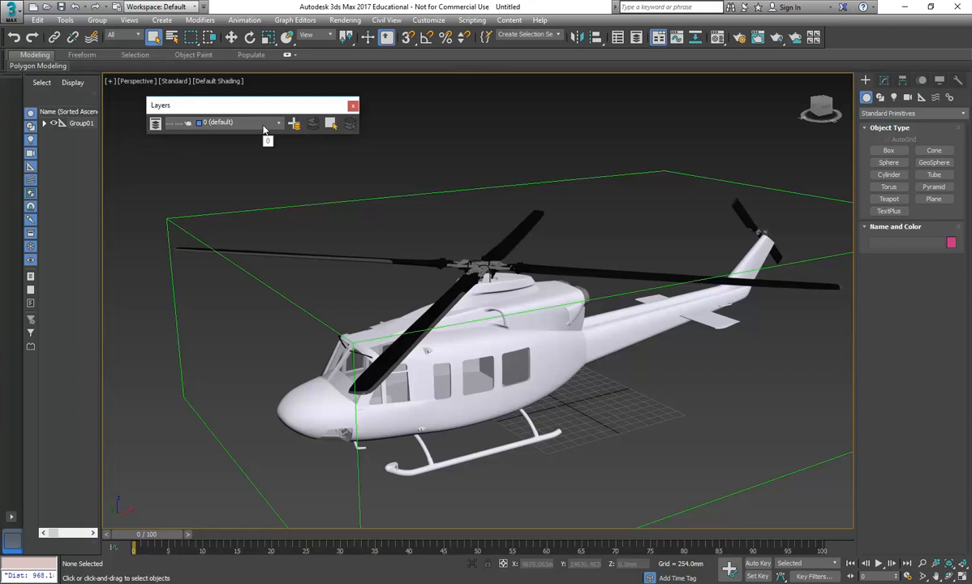
# - Move the main rotor to a new layer with the default name and check the layer's contents in the Layer Explorer
pyautogui.click(369, 260)
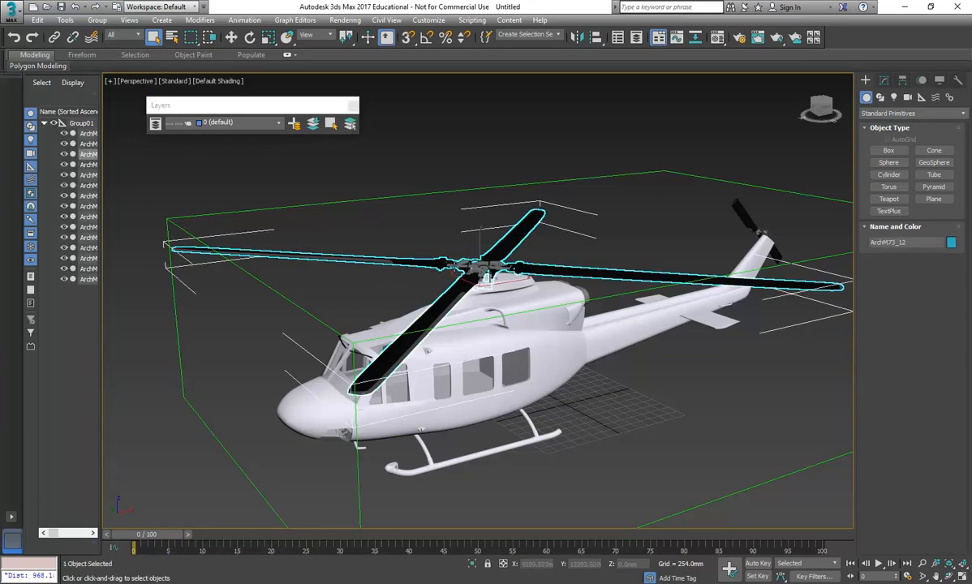
pyautogui.click(294, 124)
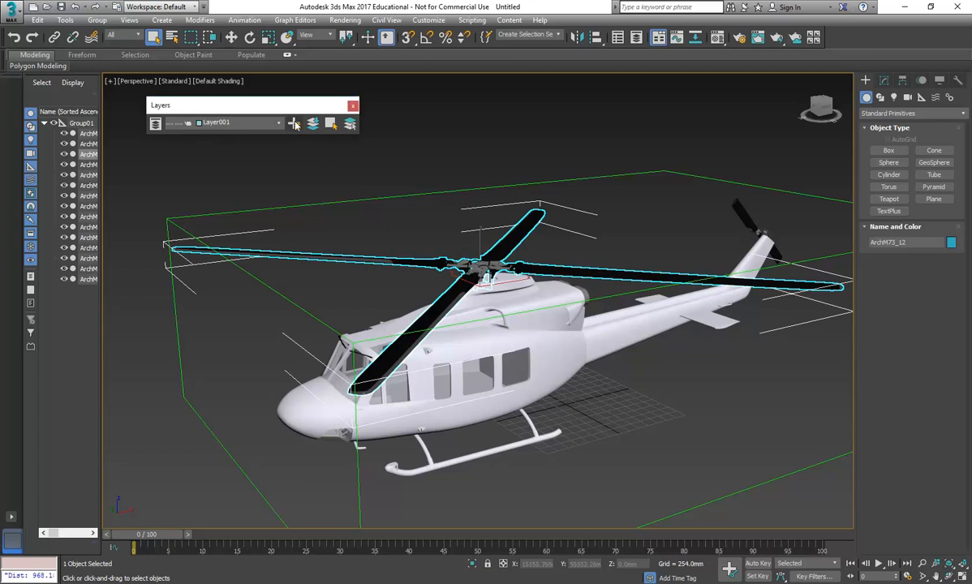
pyautogui.click(155, 124)
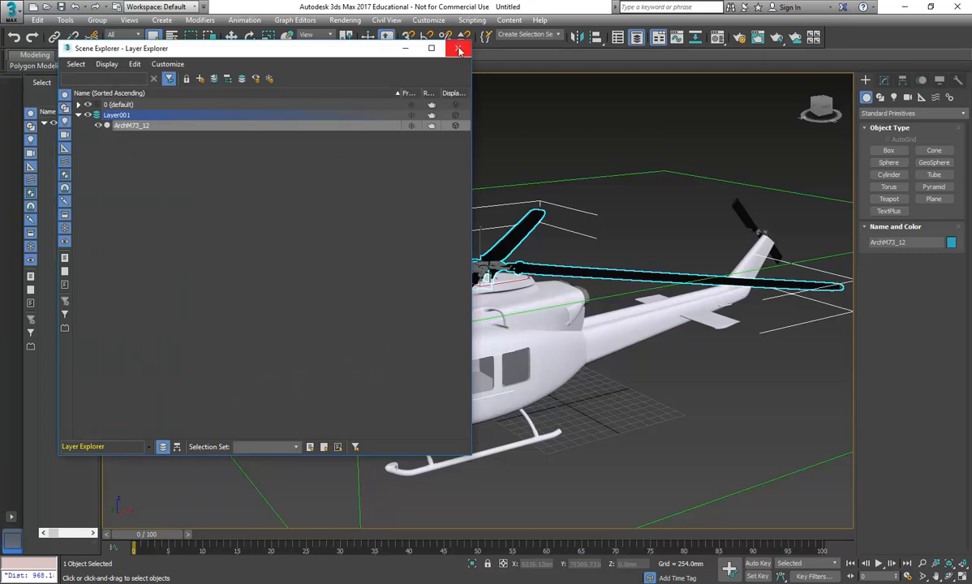
pyautogui.click(459, 50)
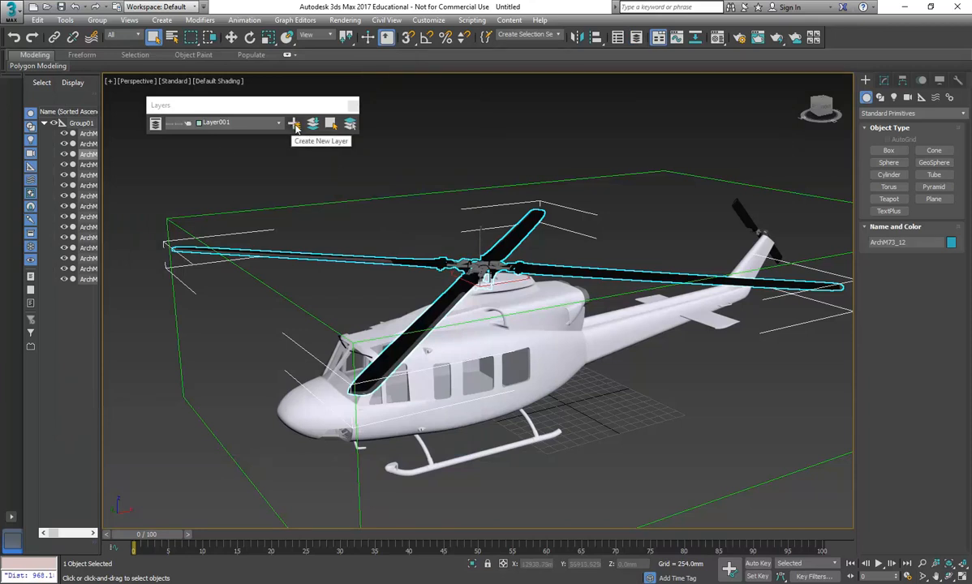
# - Create a new layer named Blades and move the selected main rotor onto it
pyautogui.click(294, 123)
pyautogui.moveTo(479, 261); pyautogui.dragTo(328, 188)
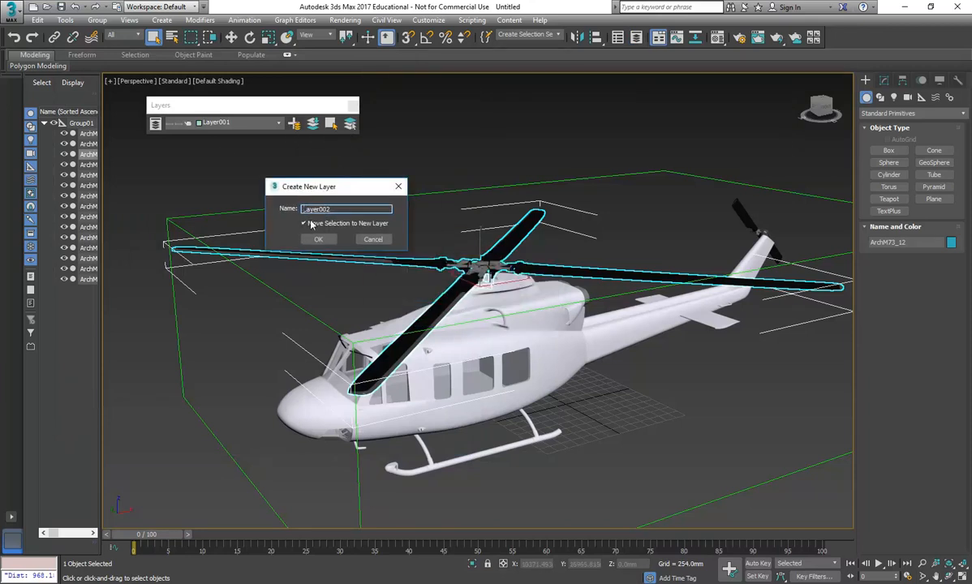
pyautogui.doubleClick(342, 209)
pyautogui.write('B')
pyautogui.click(317, 239)
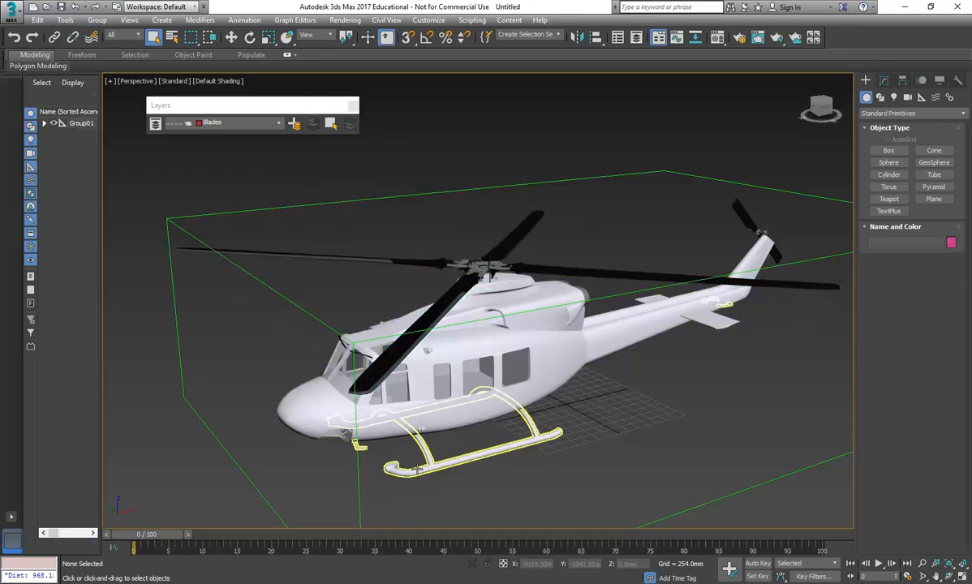
# - Move the landing skids onto a new layer named Feet and deselect them
pyautogui.click(479, 451)
pyautogui.click(293, 124)
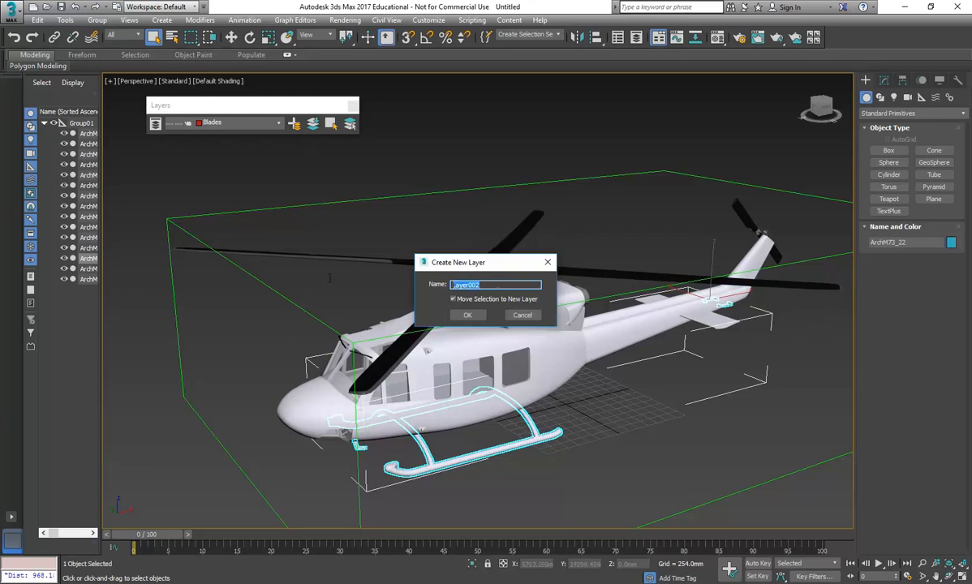
pyautogui.write('Feet')
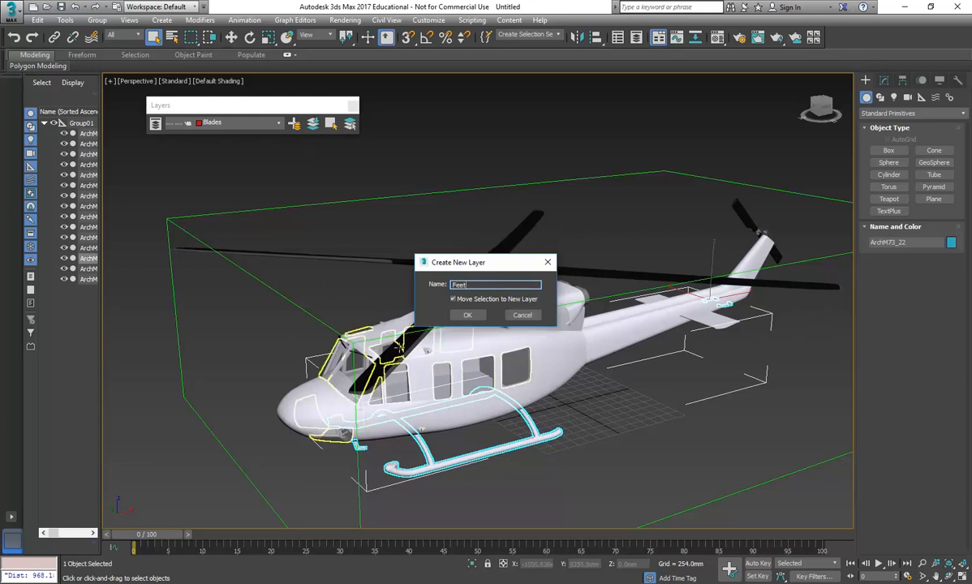
pyautogui.click(468, 315)
pyautogui.click(408, 228)
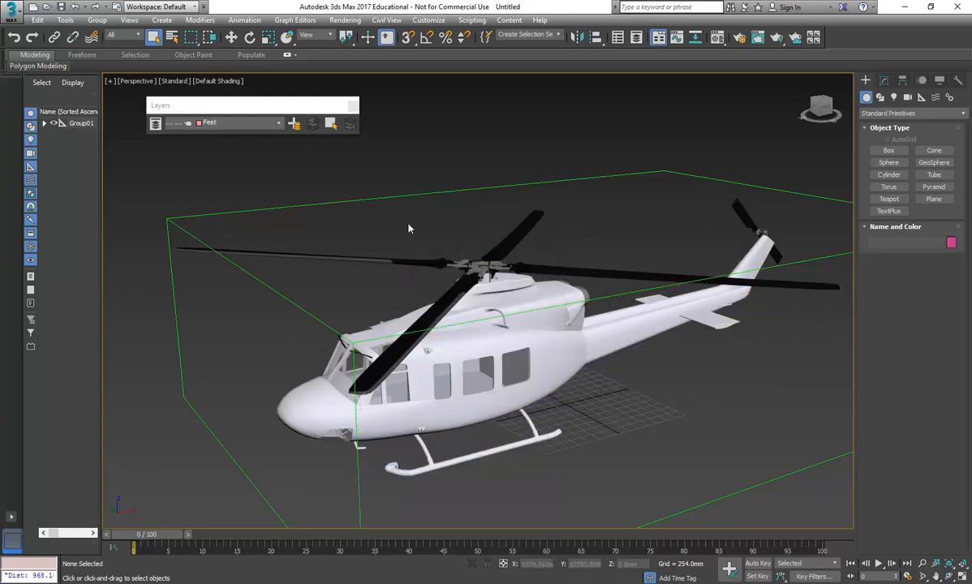
pyautogui.click(262, 123)
pyautogui.click(249, 128)
# - Switch to the TurboSquid Free 3D Models page in Internet Explorer and browse the models and their file formats
pyautogui.click(136, 582)
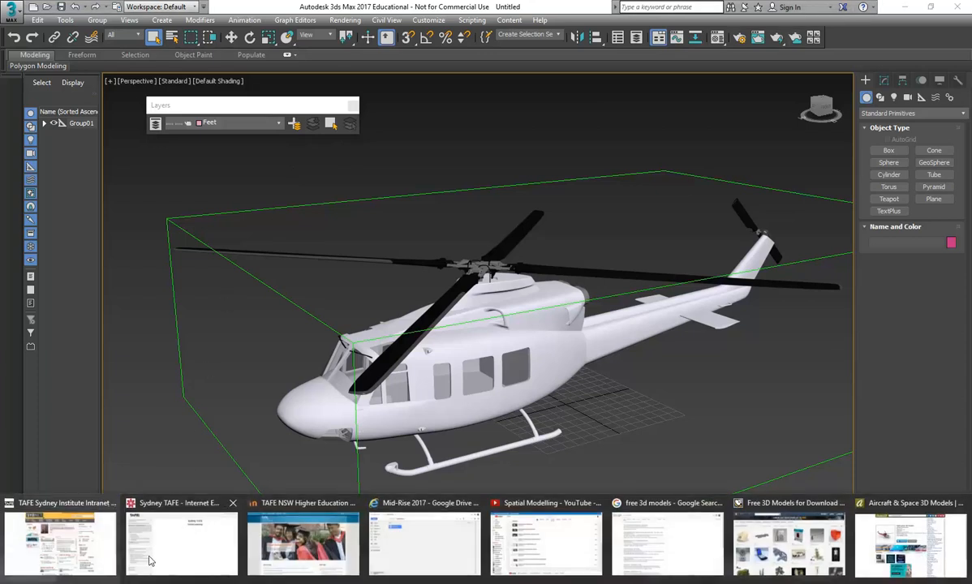
pyautogui.click(737, 537)
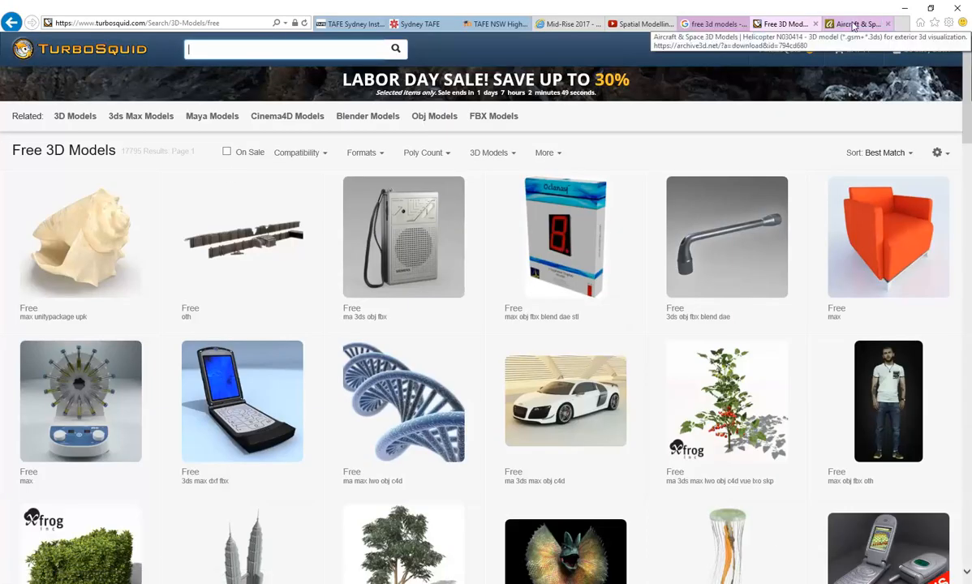
pyautogui.scroll(-1, 309, 232)
pyautogui.scroll(-12, 308, 232)
pyautogui.scroll(-6, 245, 340)
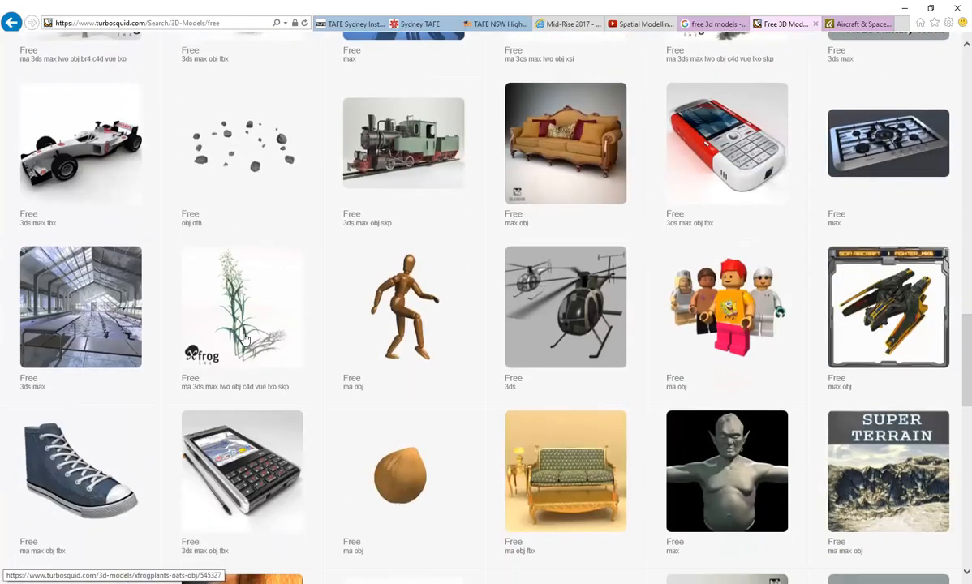
pyautogui.scroll(-9, 245, 339)
pyautogui.scroll(-3, 245, 339)
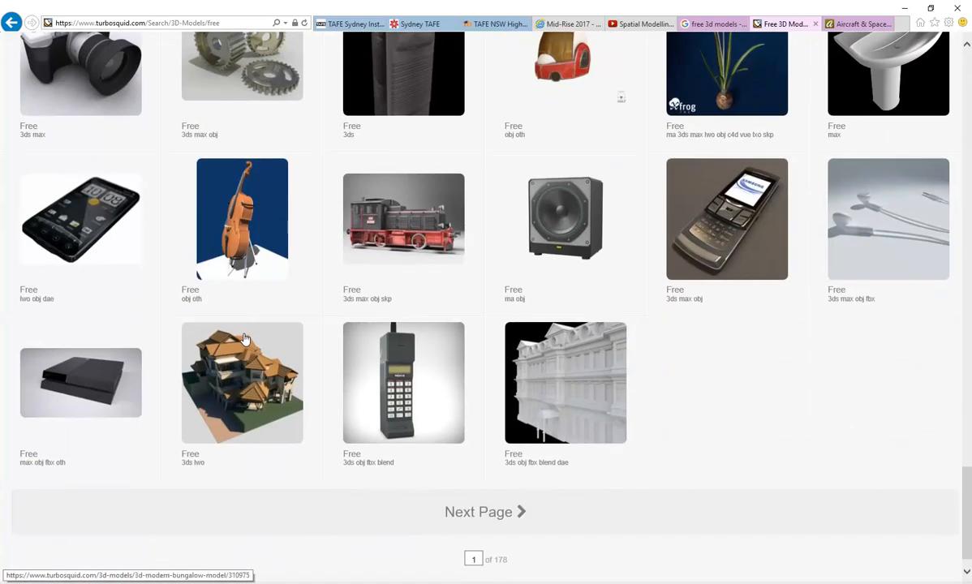
pyautogui.scroll(1, 245, 339)
pyautogui.scroll(2, 245, 339)
pyautogui.scroll(20, 245, 339)
pyautogui.scroll(5, 245, 339)
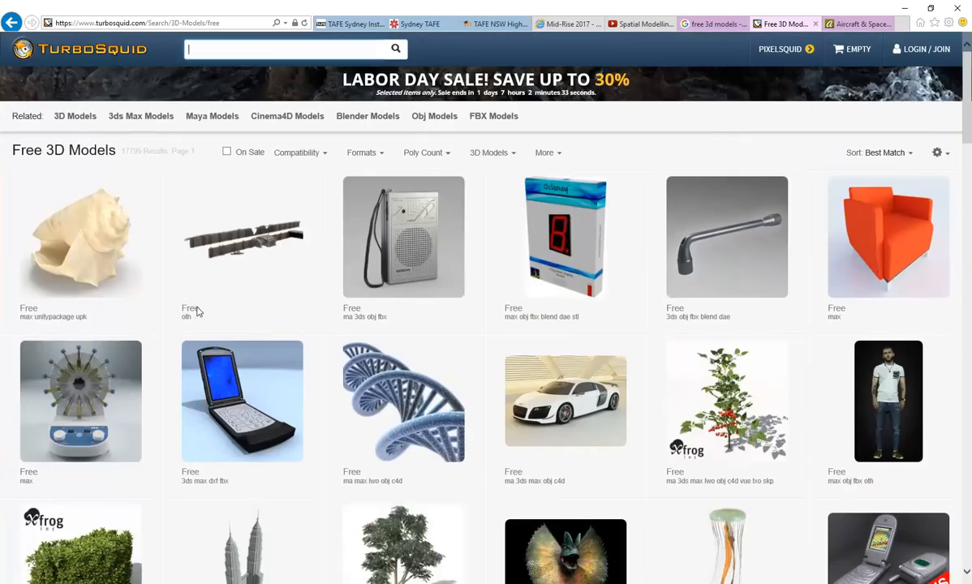
pyautogui.moveTo(590, 241)
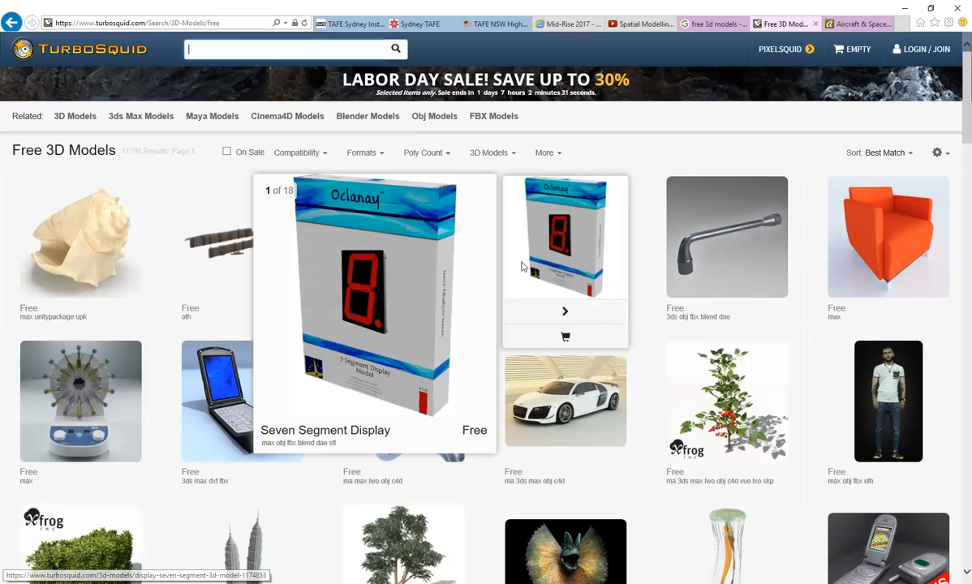
pyautogui.scroll(-1, 336, 446)
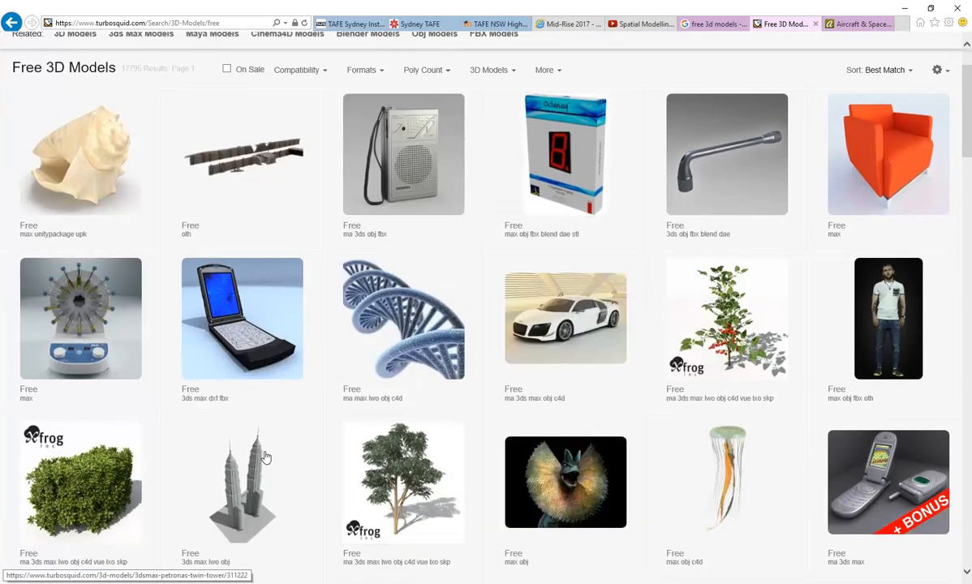
# - Review the Google results for "free 3d models" and the TurboSquid formats, and return to the helicopter in 3ds Max
pyautogui.click(719, 24)
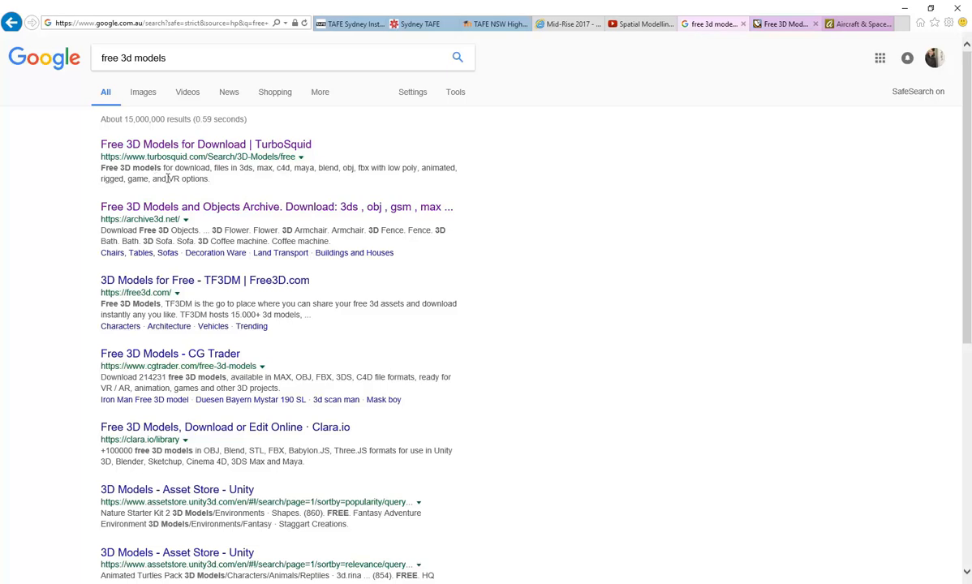
pyautogui.click(779, 24)
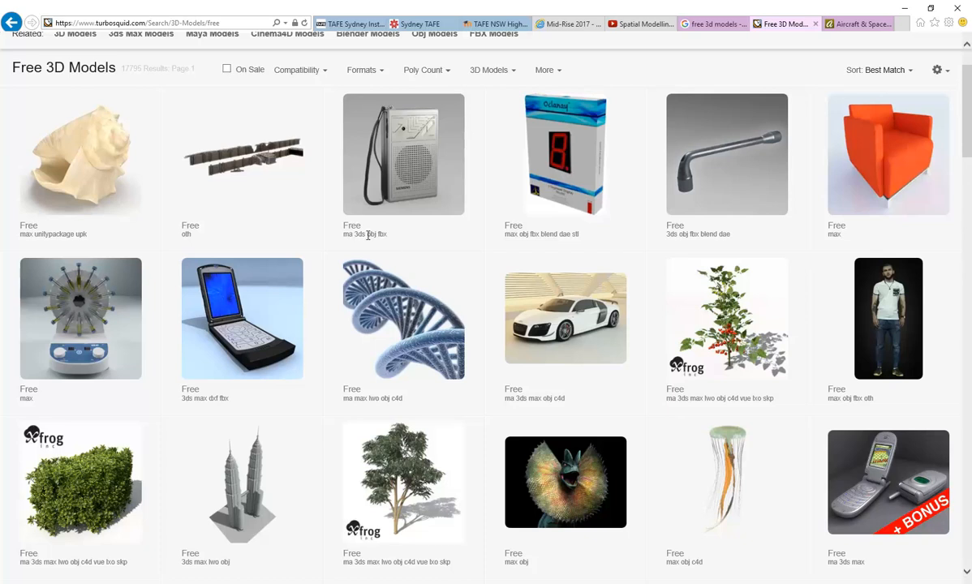
pyautogui.moveTo(305, 582)
pyautogui.click(305, 546)
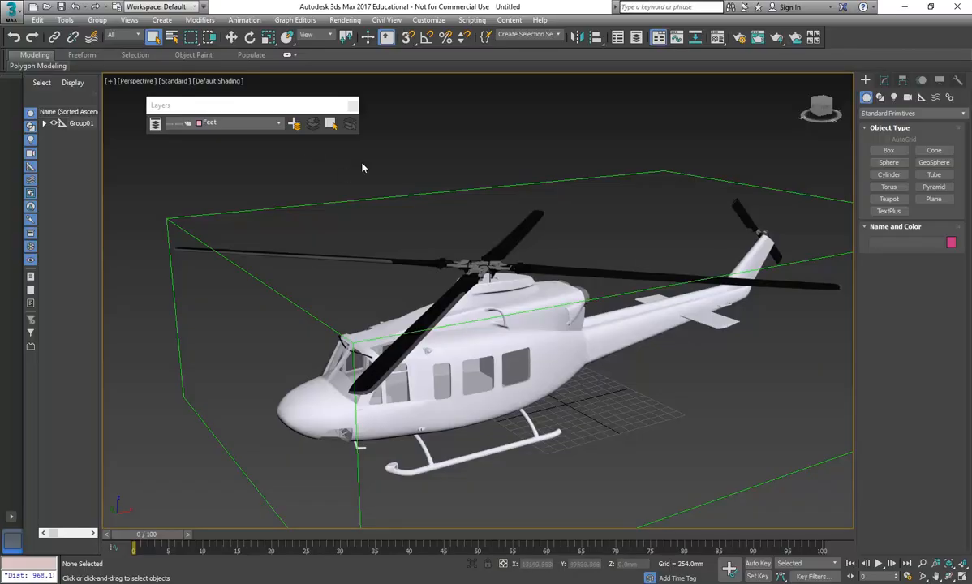
# - Examine the file types available for exporting the helicopter scene, choose AutoCAD (*.DWG), and cancel the export
pyautogui.scroll(-5, 332, 174)
pyautogui.scroll(6, 332, 184)
pyautogui.scroll(-3, 351, 223)
pyautogui.scroll(3, 351, 223)
pyautogui.click(12, 10)
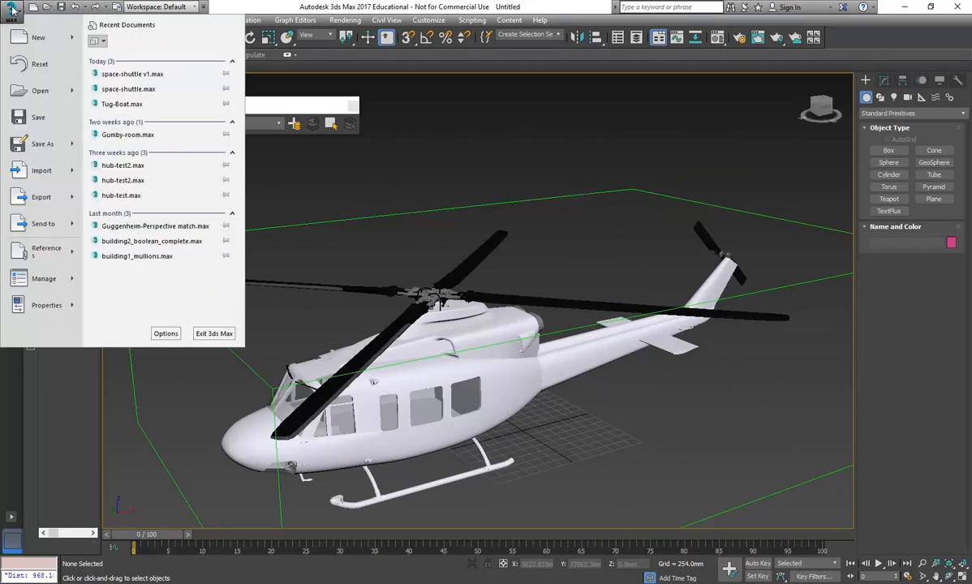
pyautogui.click(42, 196)
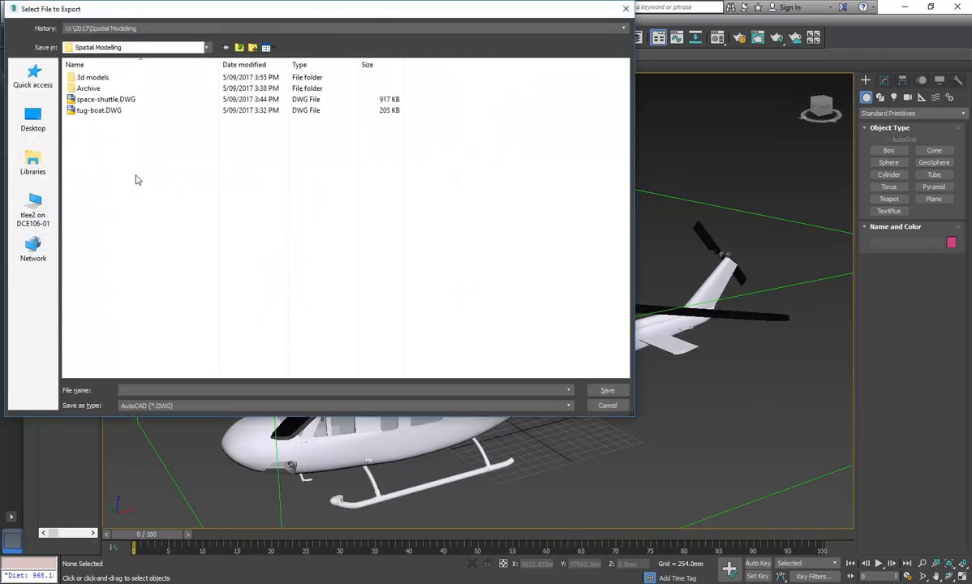
pyautogui.click(150, 405)
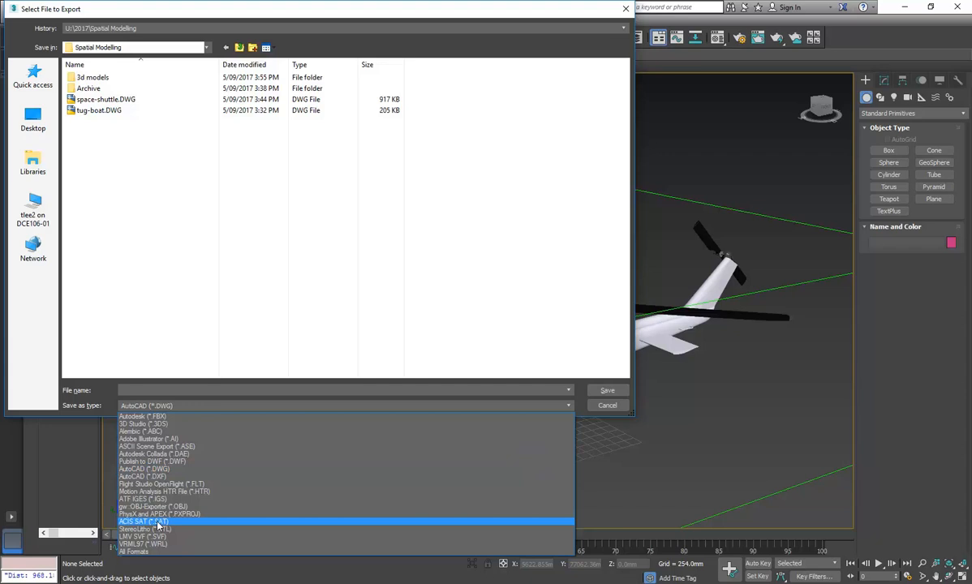
pyautogui.click(151, 470)
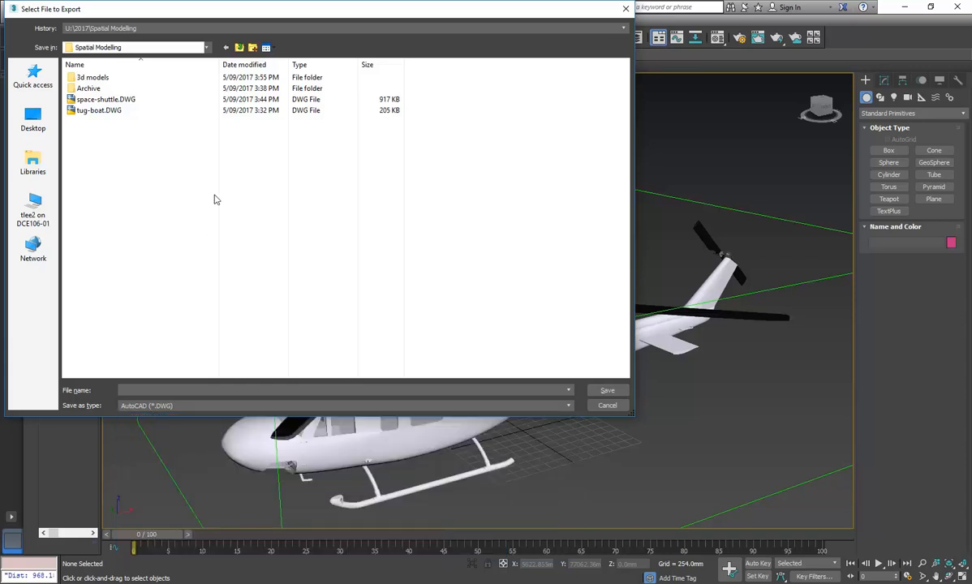
pyautogui.click(611, 405)
pyautogui.moveTo(350, 248)
pyautogui.mouseDown(button='middle')
pyautogui.moveTo(362, 236)
pyautogui.moveTo(352, 234)
pyautogui.mouseUp(button='middle')
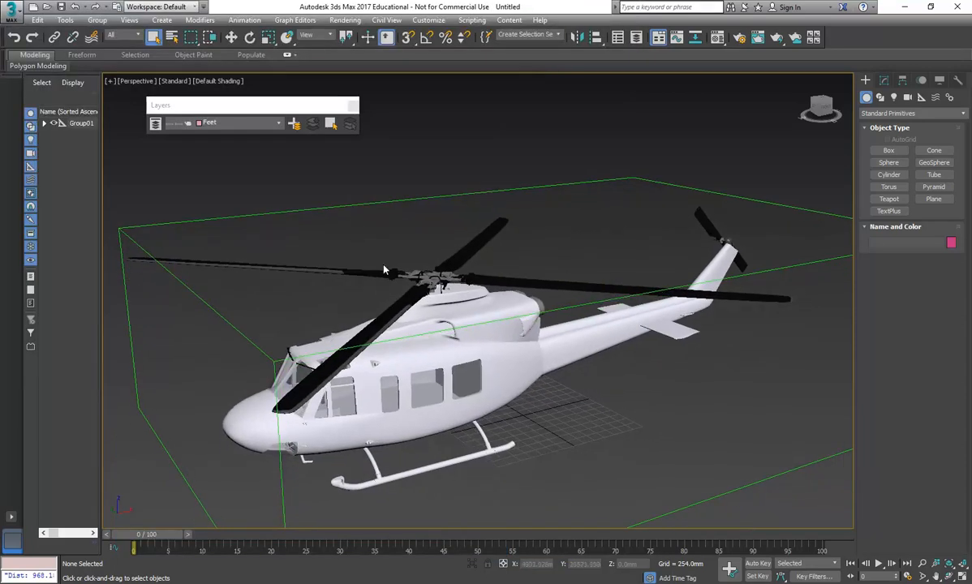